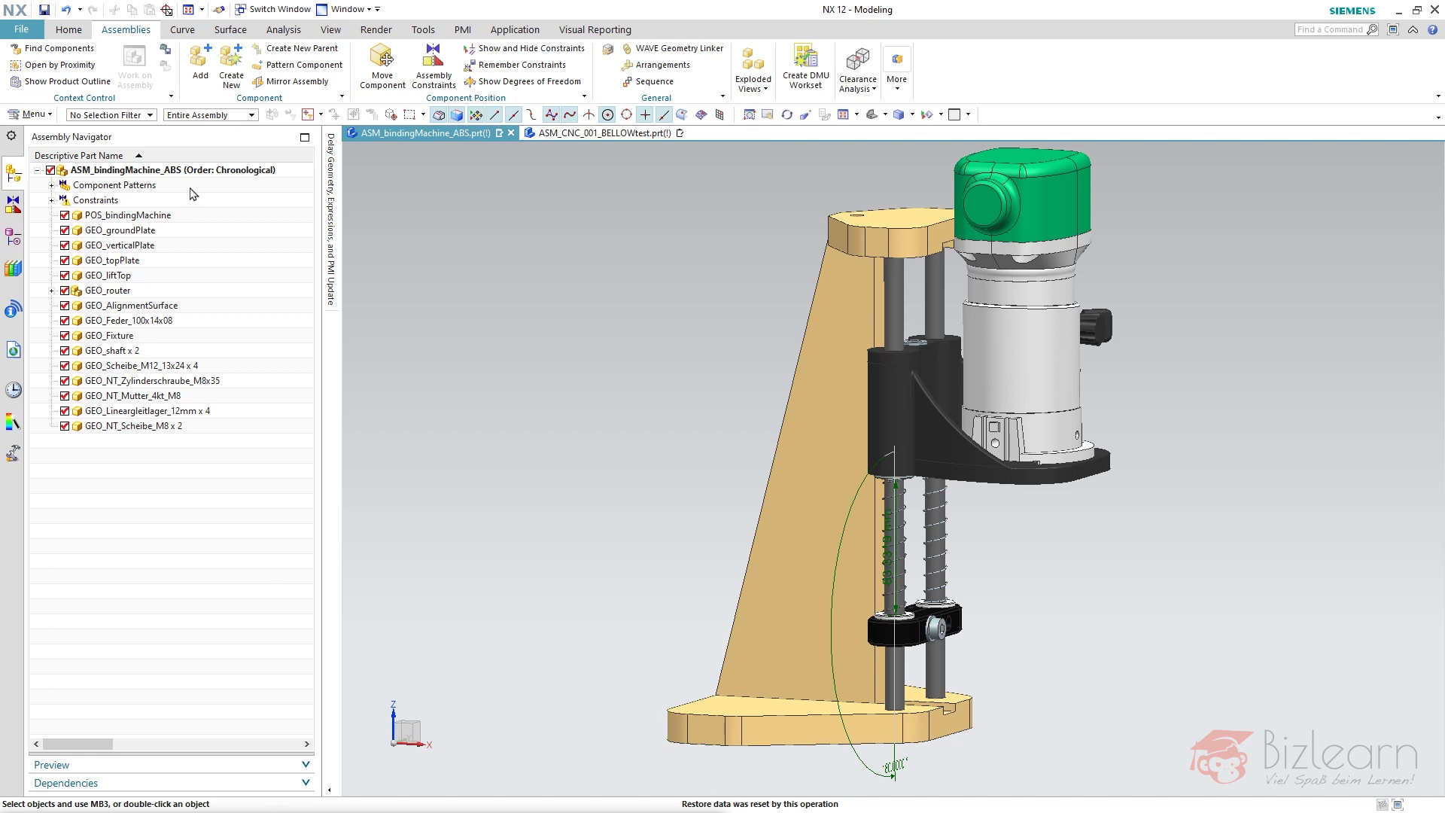
Step: Drag the router and lift top down the shafts with Assembly Constraints to test the springs
scroll(903, 557, up, 5)
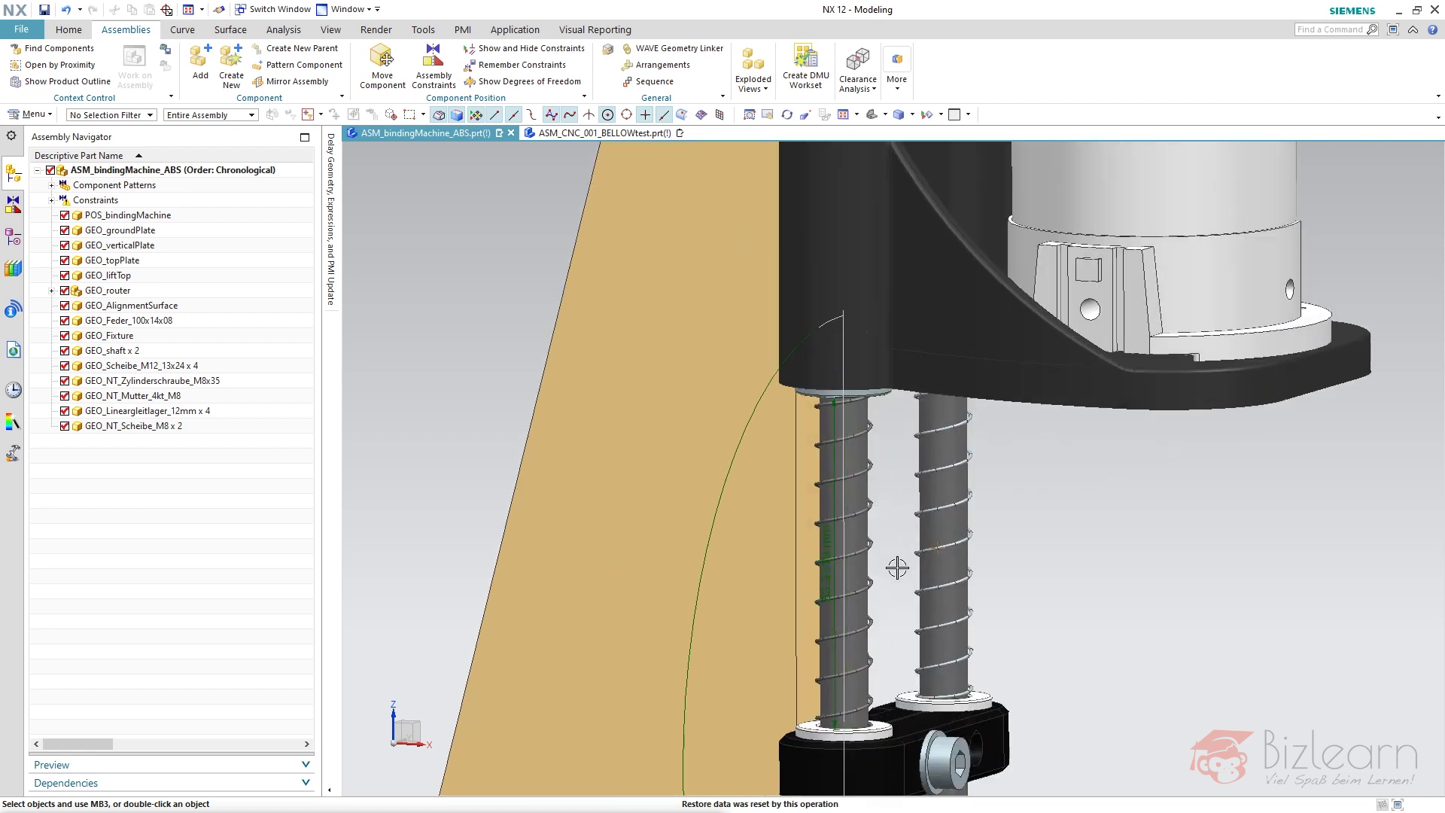
scroll(897, 568, down, 5)
click(444, 84)
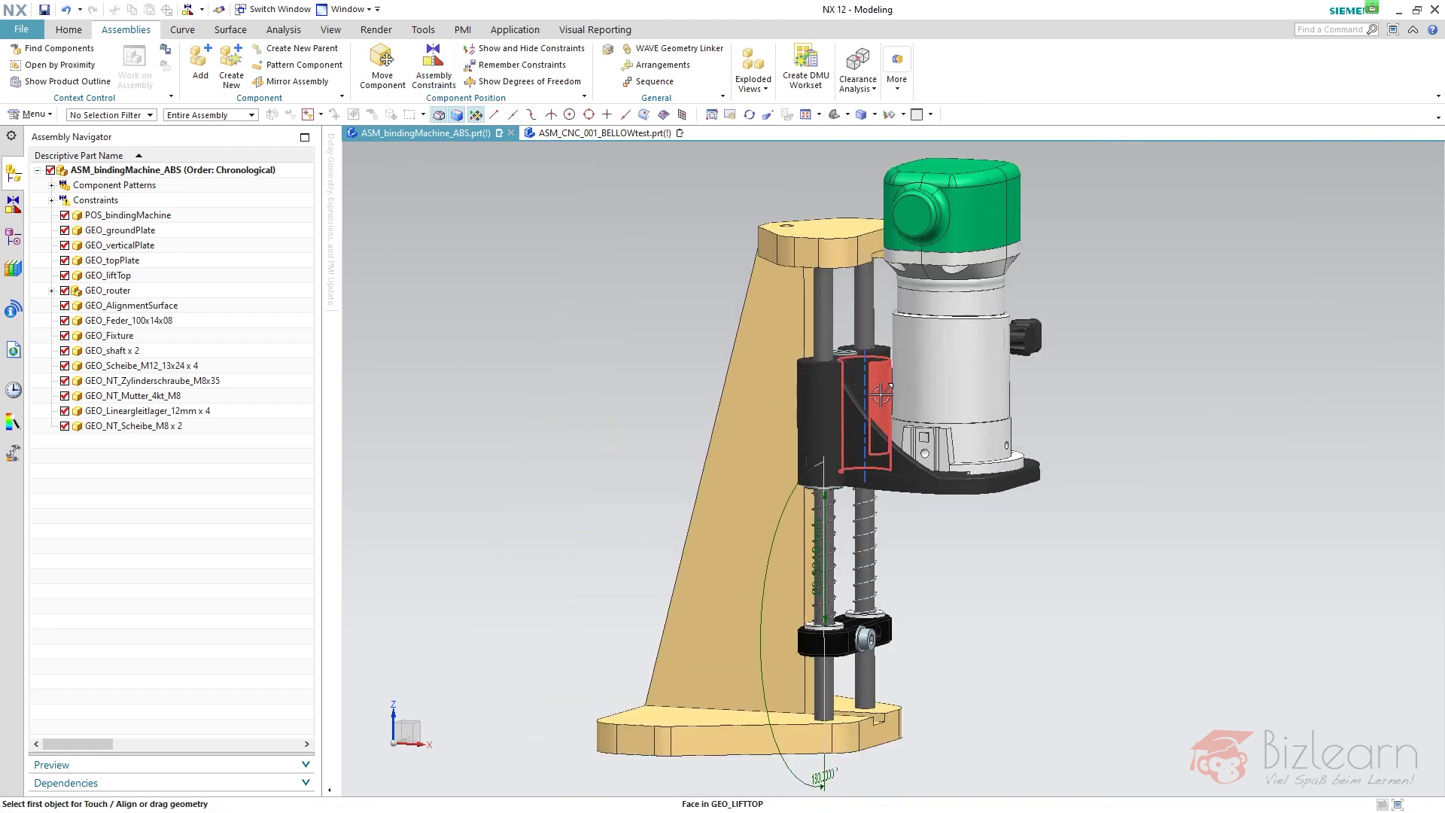
drag(881, 394, 877, 450)
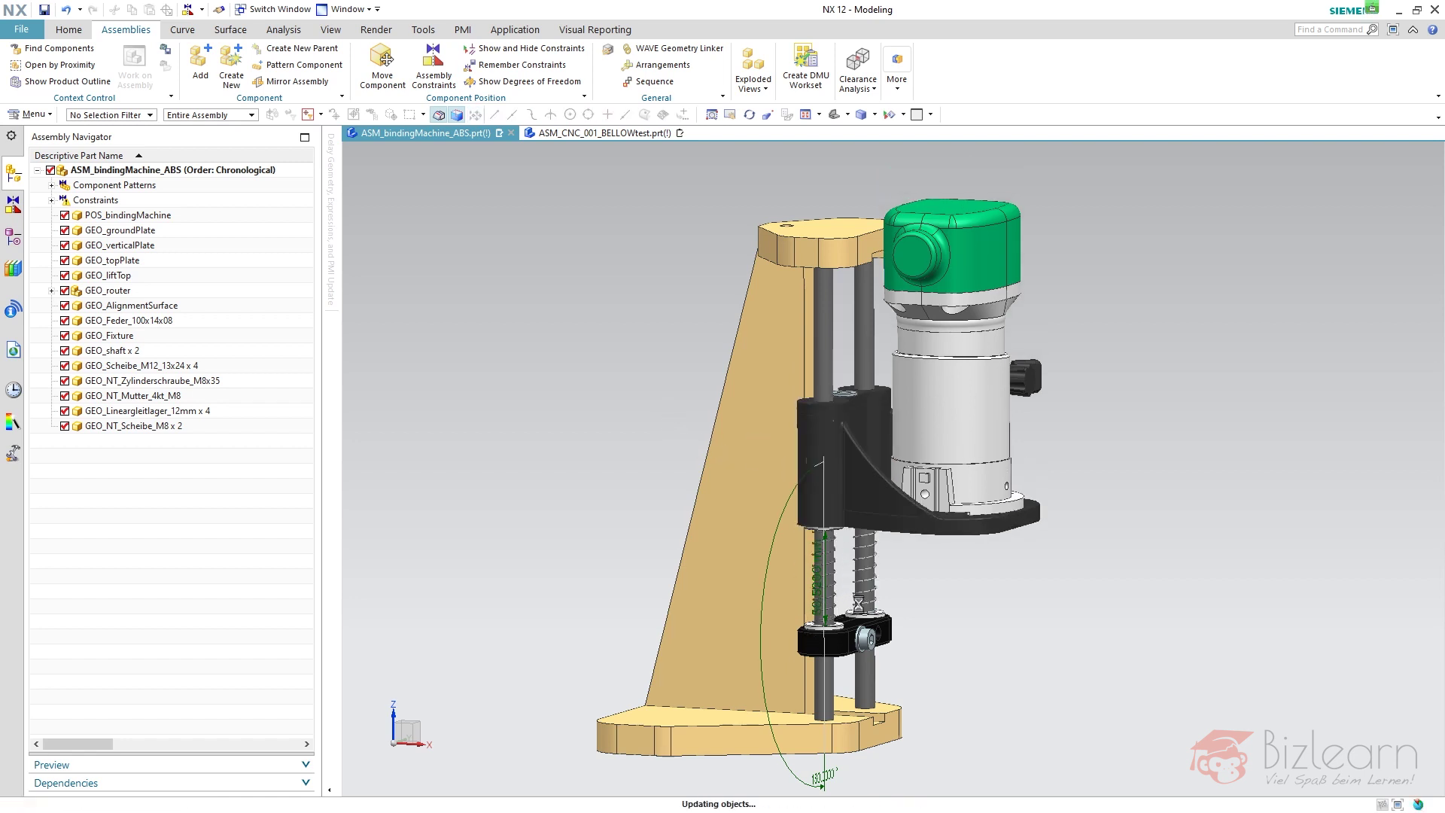
scroll(910, 603, up, 3)
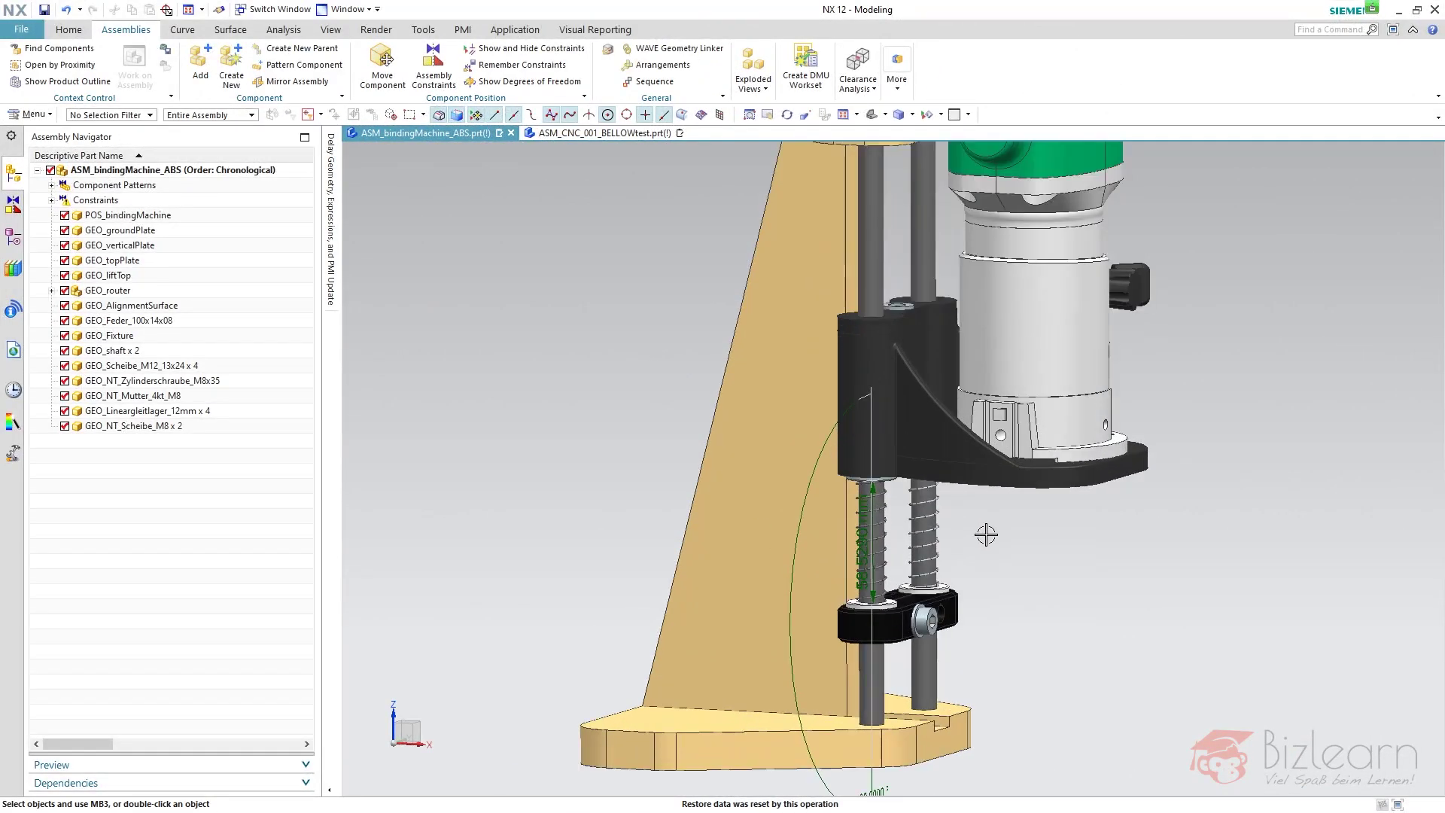
scroll(986, 534, up, 1)
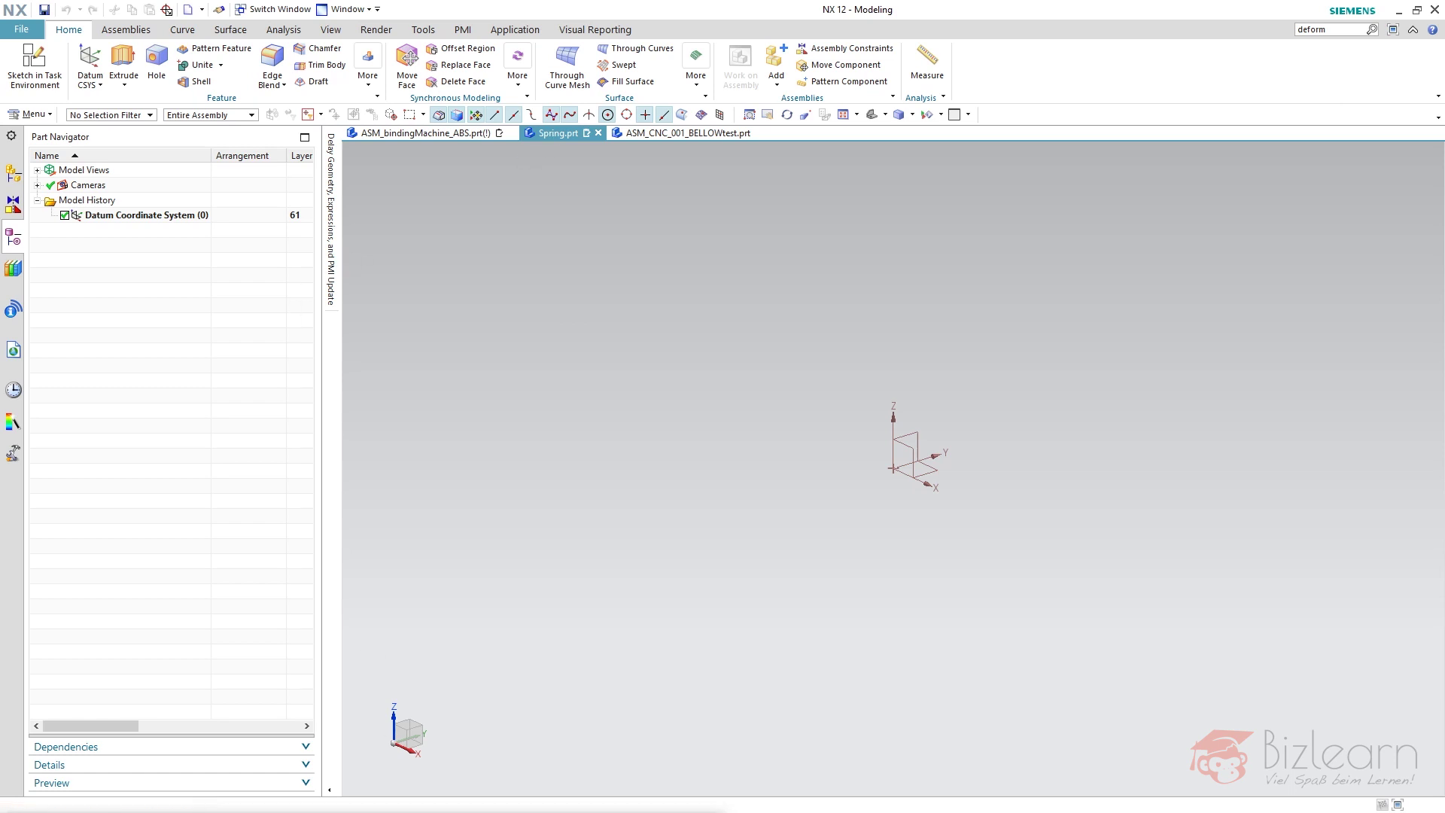
Step: In Spring.prt's Expressions, create l = 100, d = 14 and thi = 0.8, then close
click(293, 528)
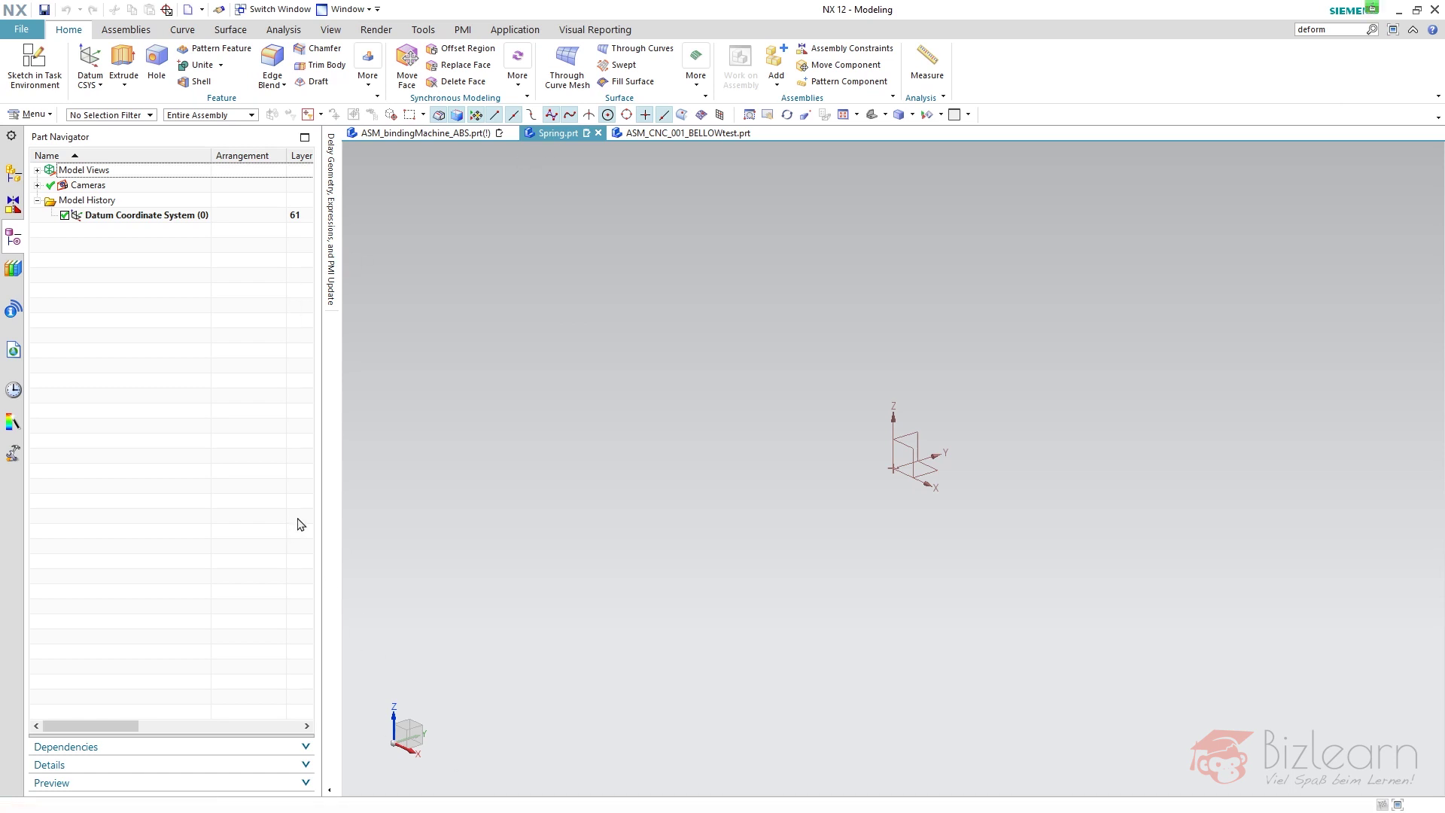
key(ctrl+e)
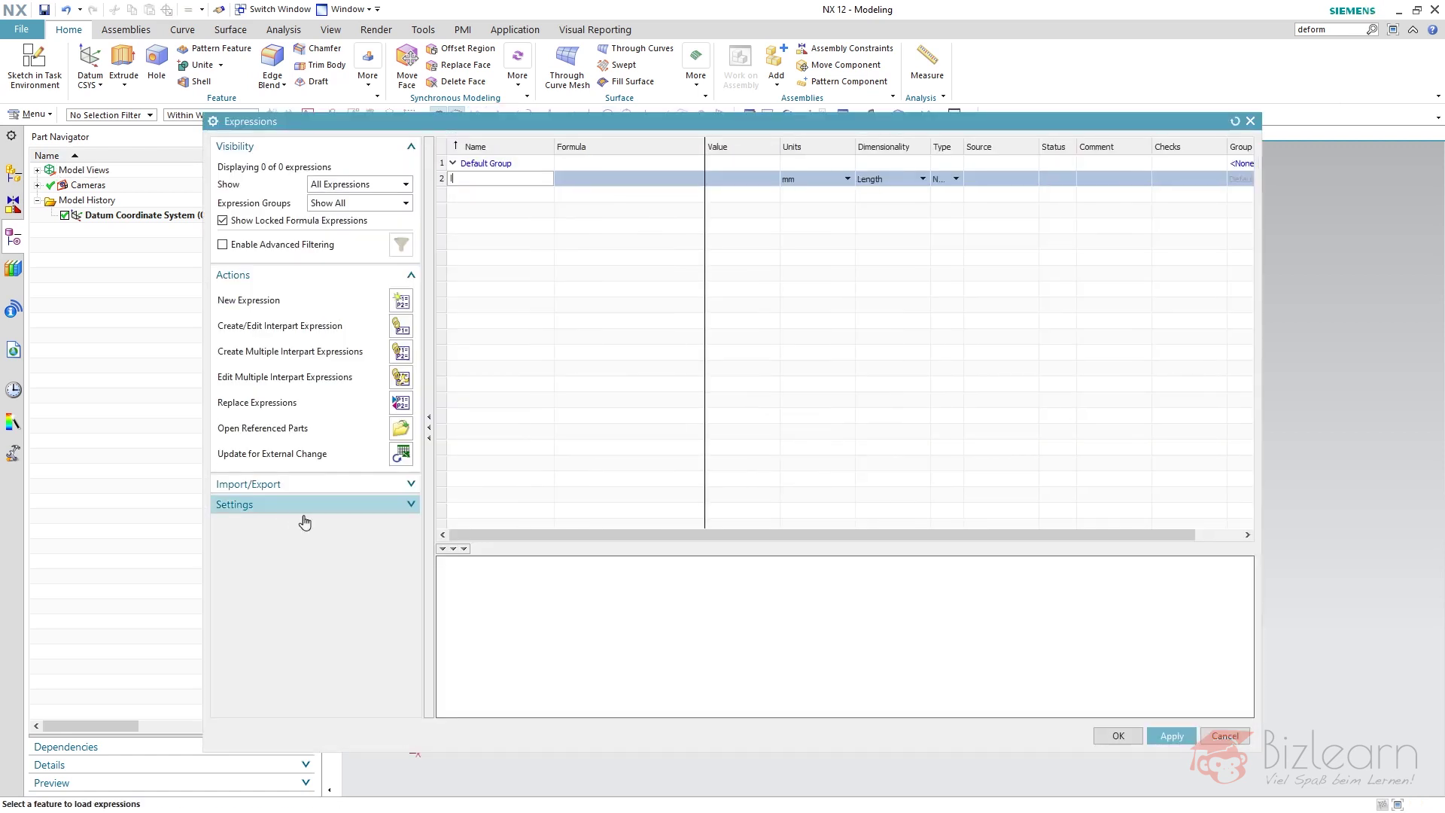
text(l)
key(Tab)
key(Return)
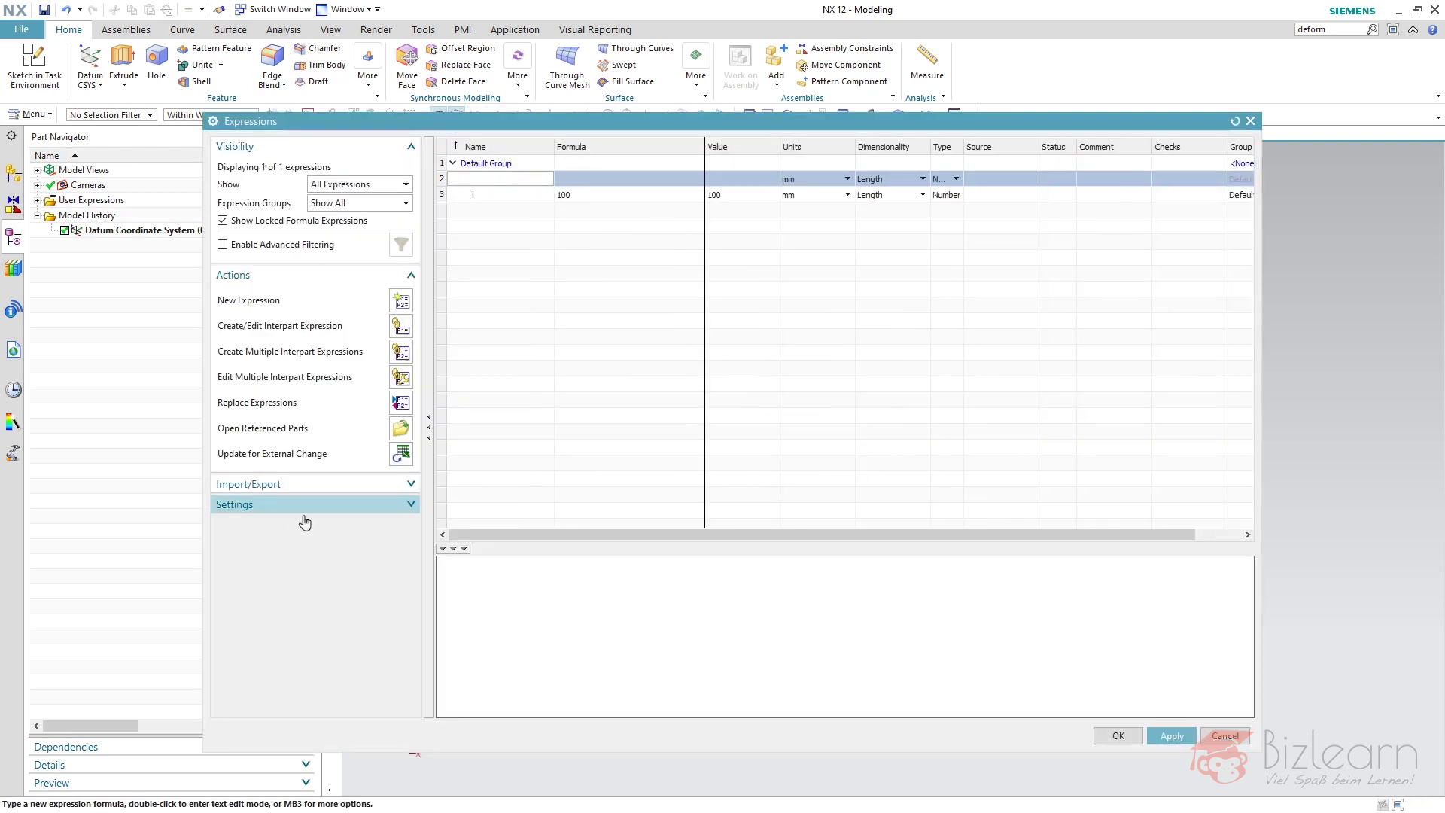
text(d)
key(Tab)
key(Return)
text(thi)
key(Tab)
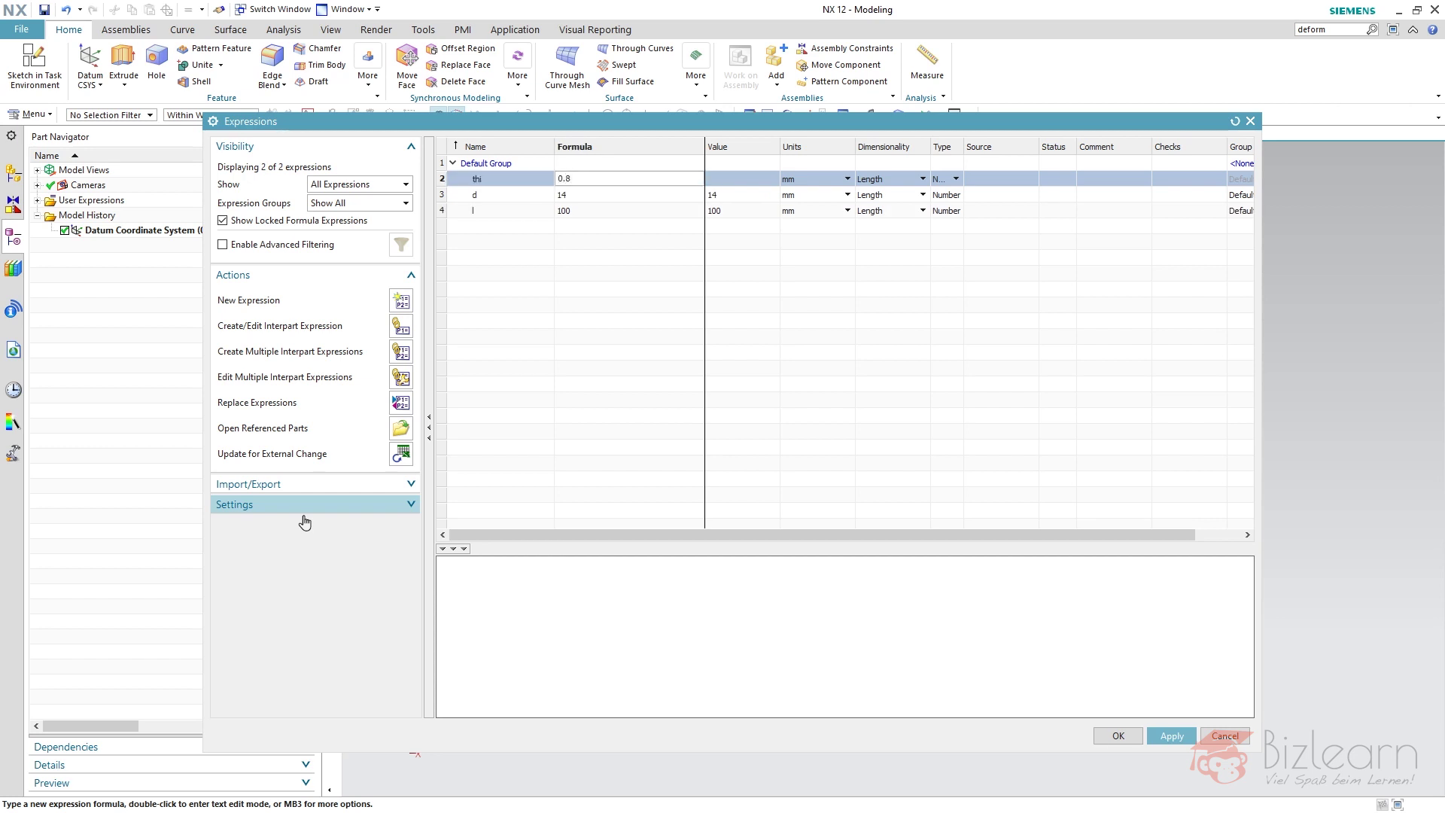
key(Return)
text(w)
key(Tab)
key(Escape)
key(Escape)
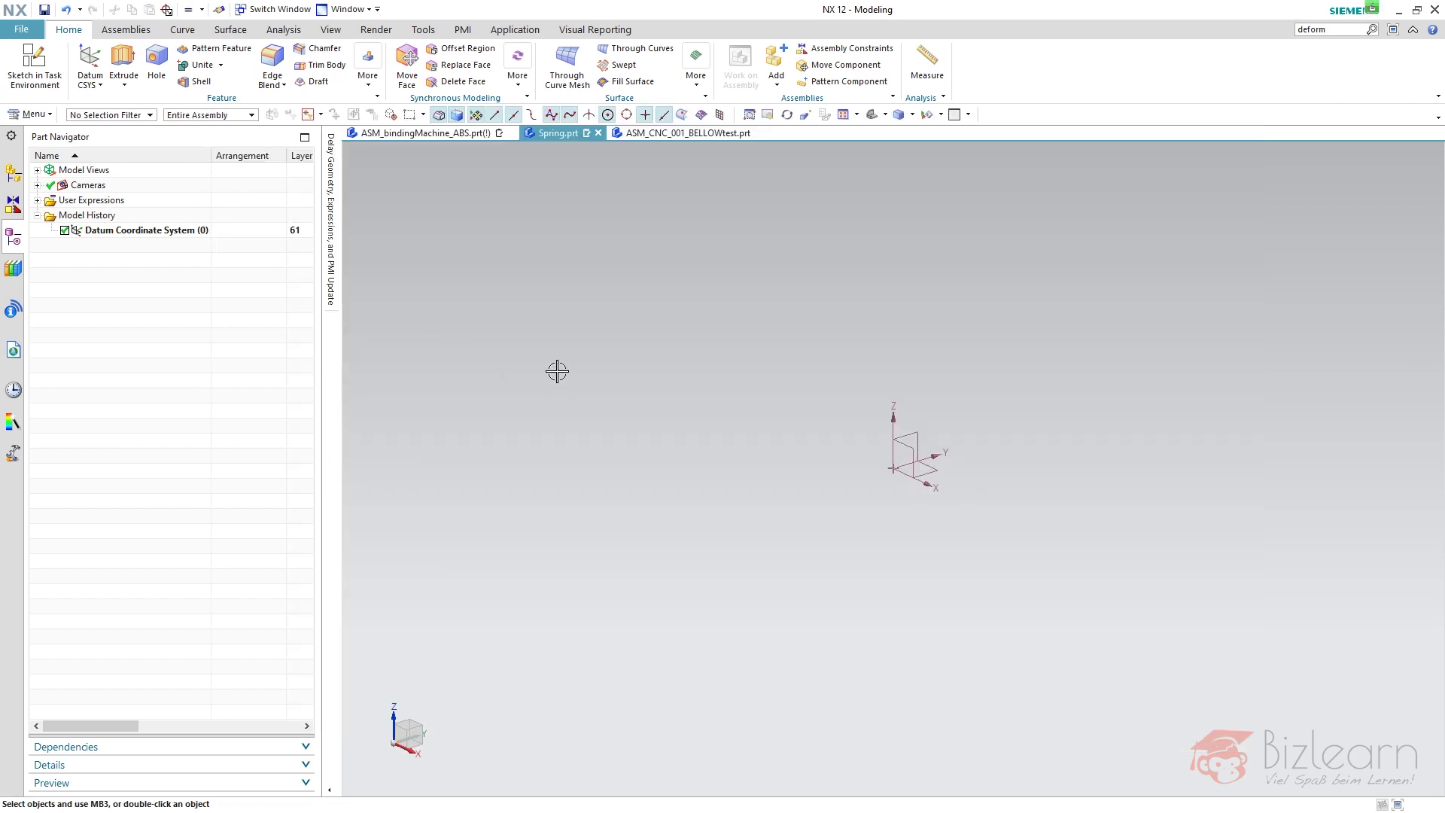
Step: Delete the original datum coordinate system from Spring.prt
click(182, 29)
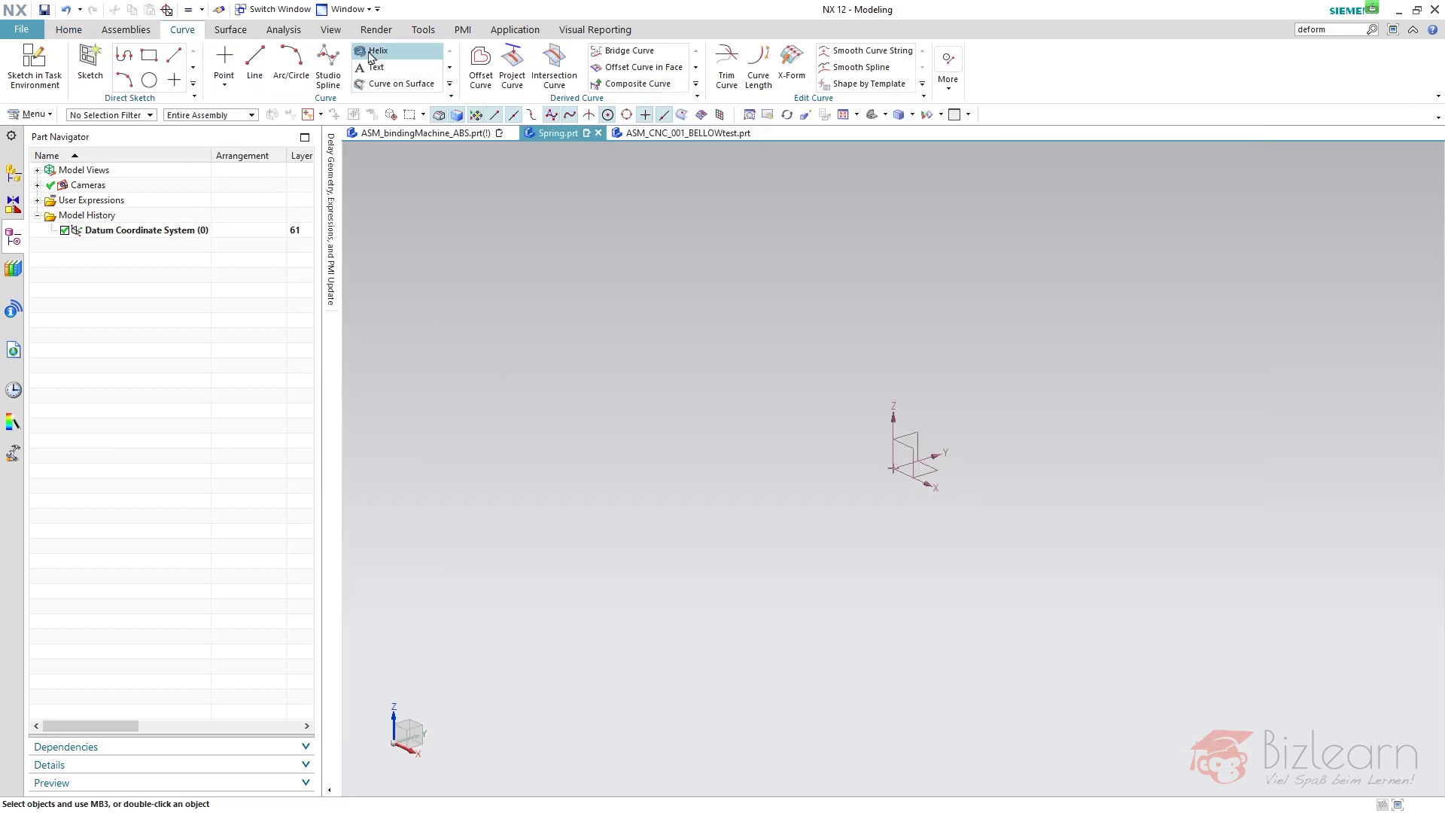
double_click(172, 233)
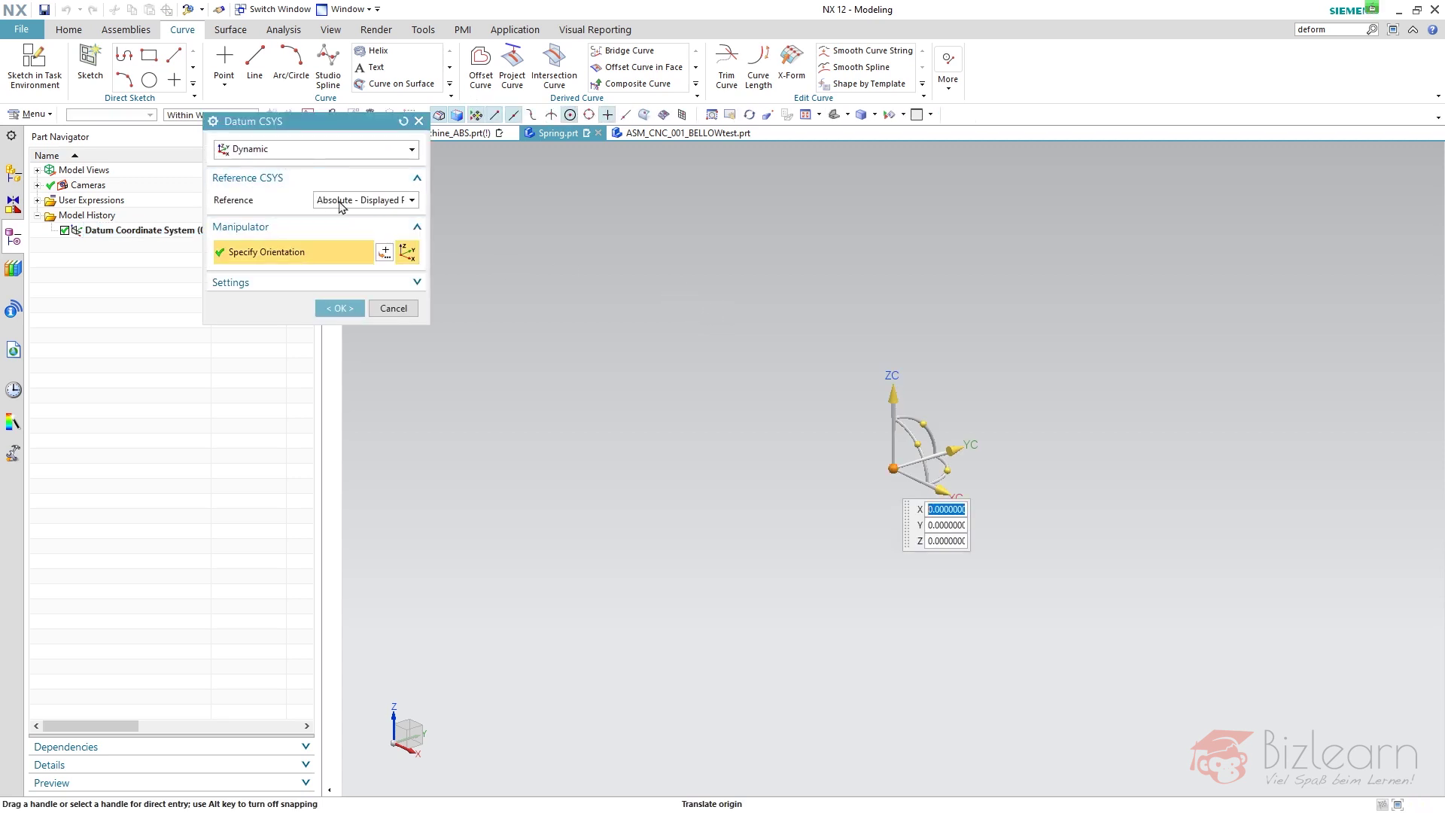
click(393, 308)
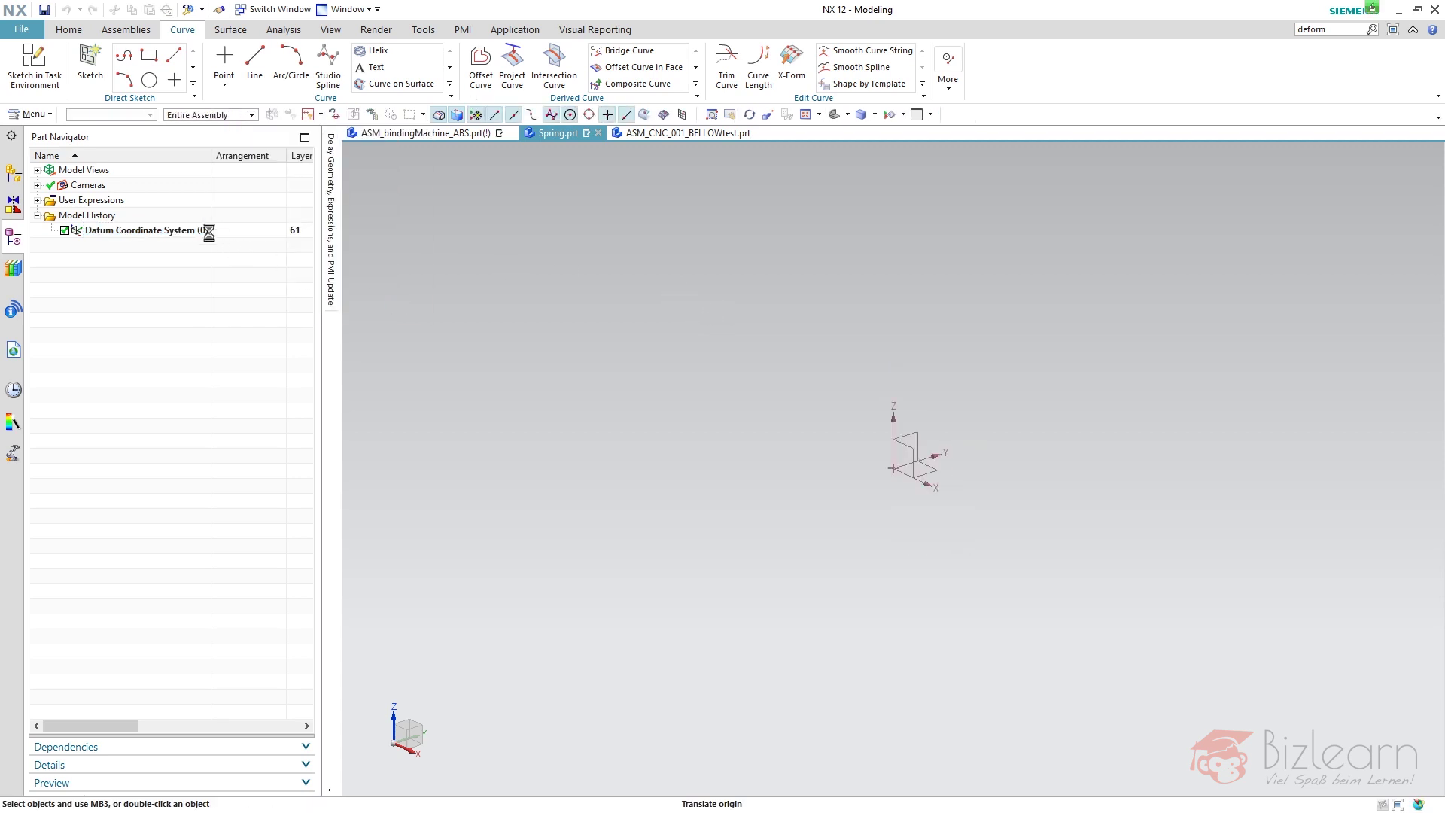
click(193, 231)
key(Delete)
Step: Create a new Datum CSYS using the Absolute CSYS method
click(68, 29)
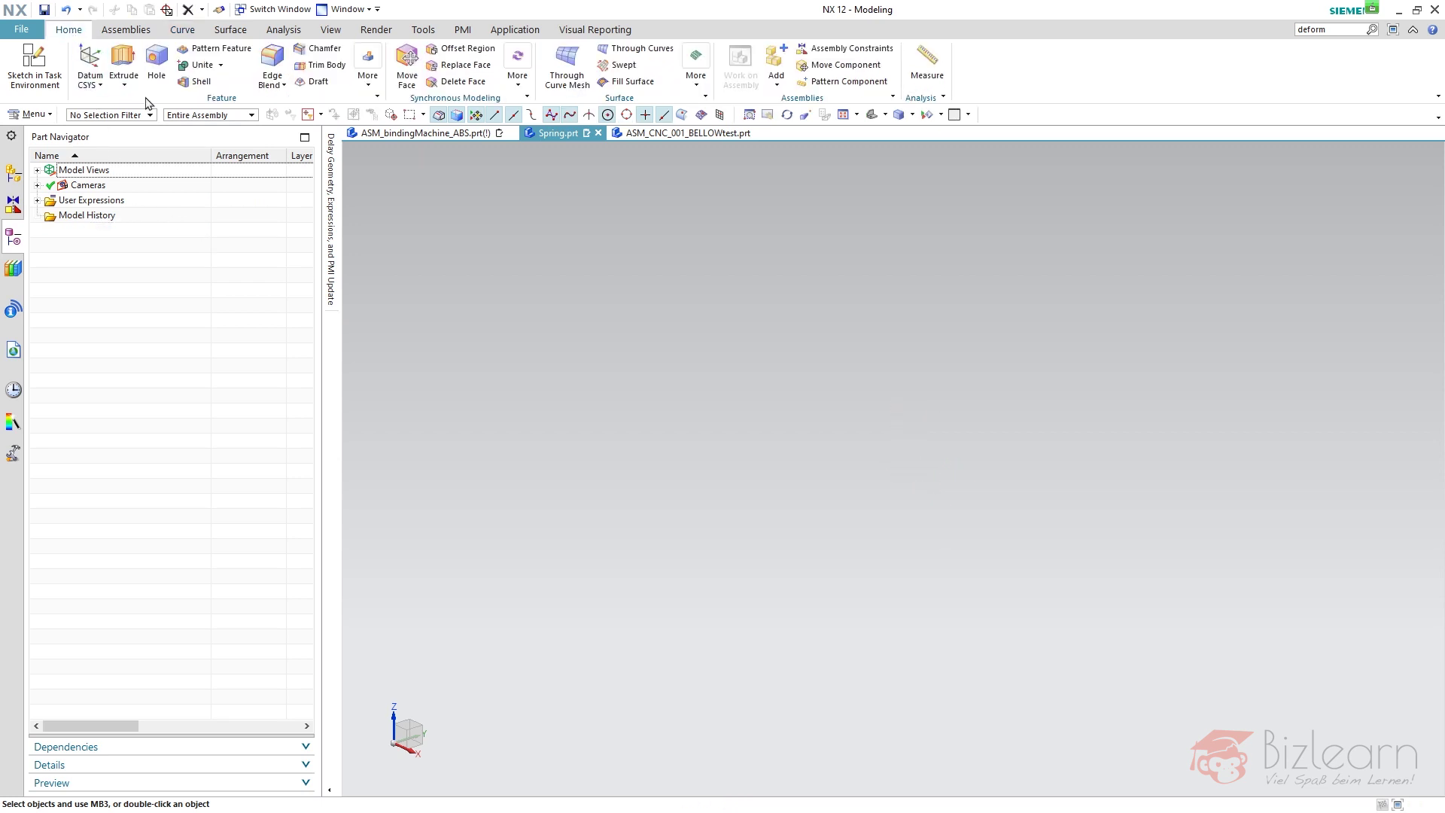
click(89, 89)
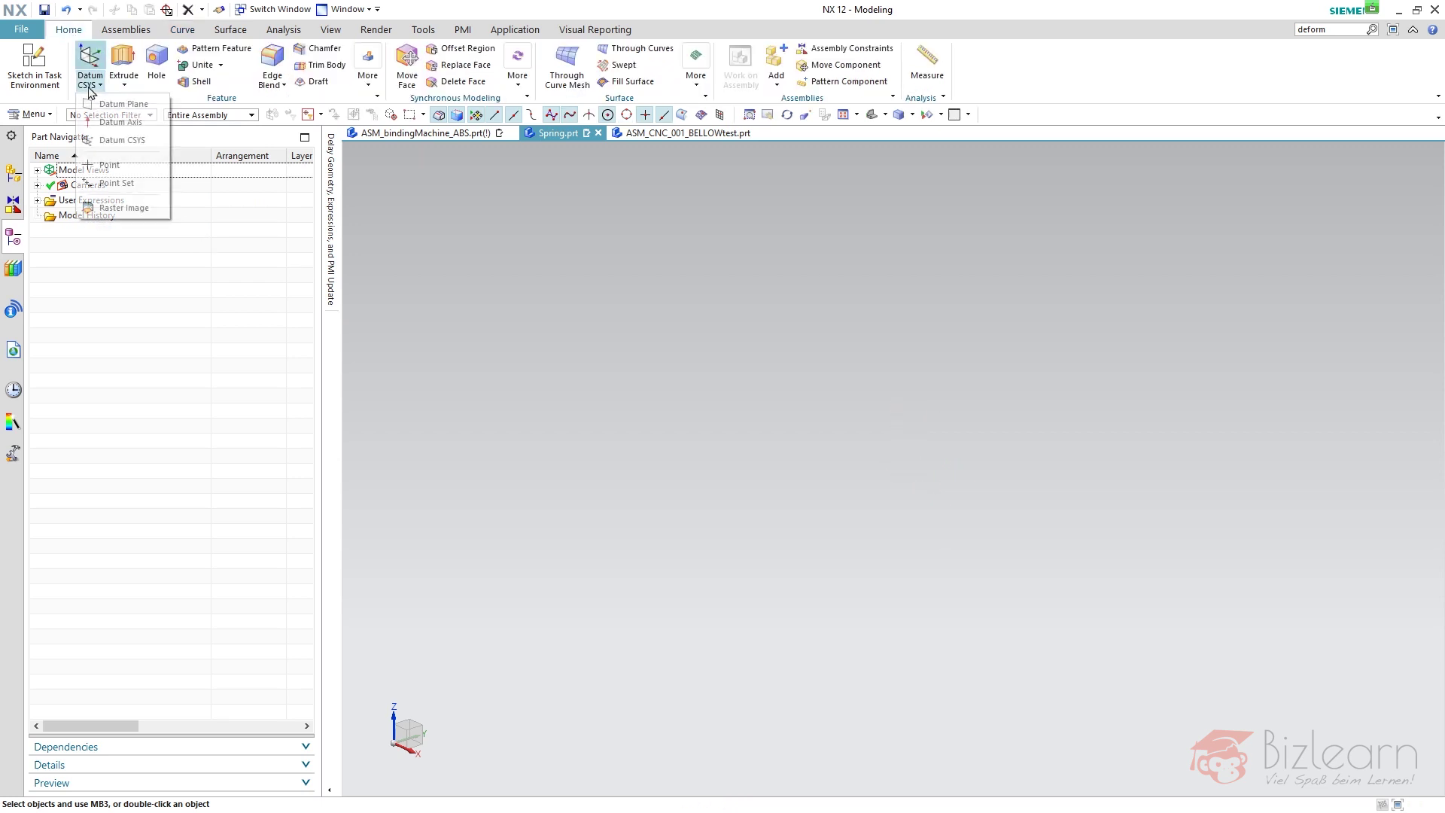
click(120, 140)
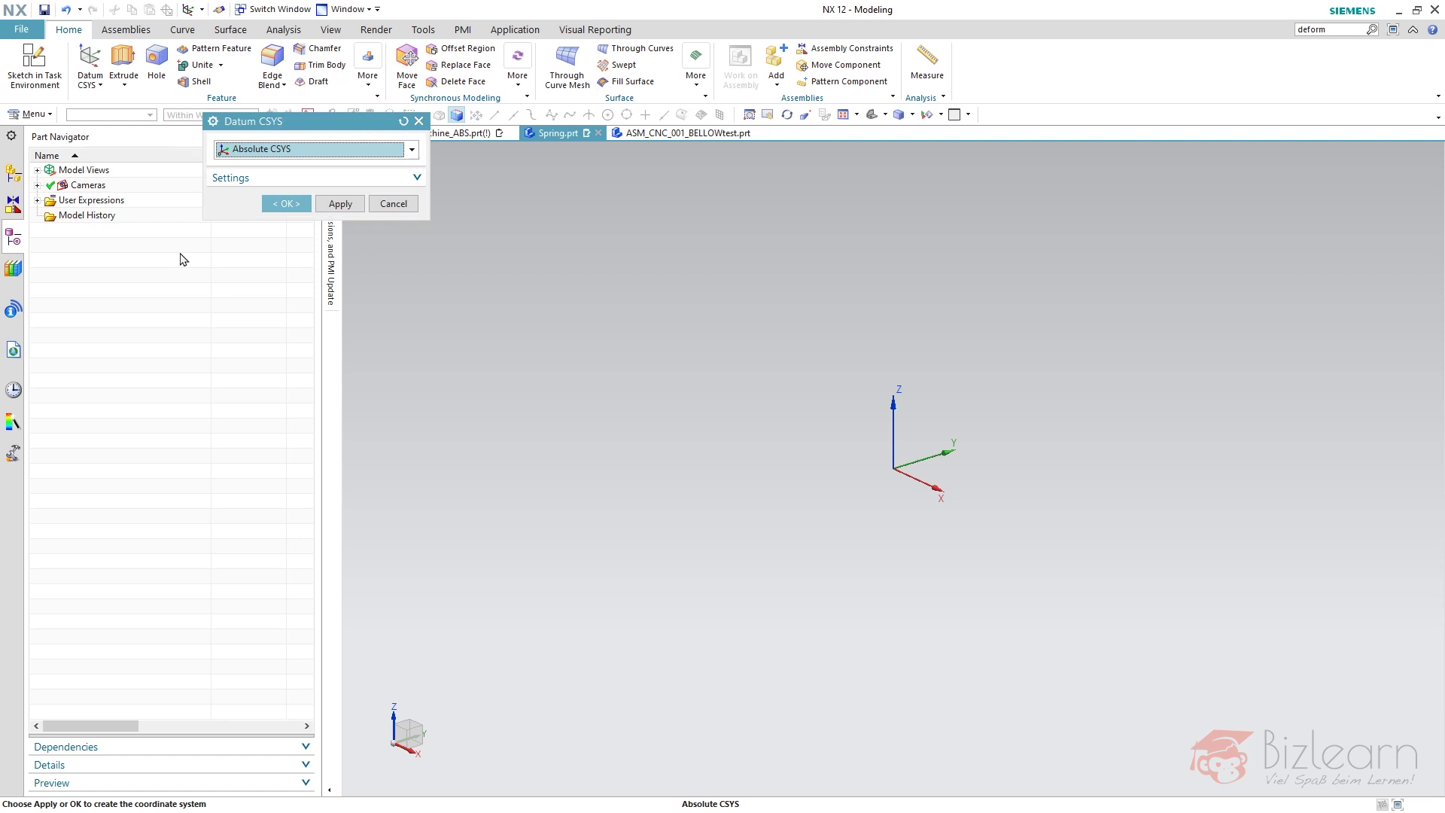
click(301, 152)
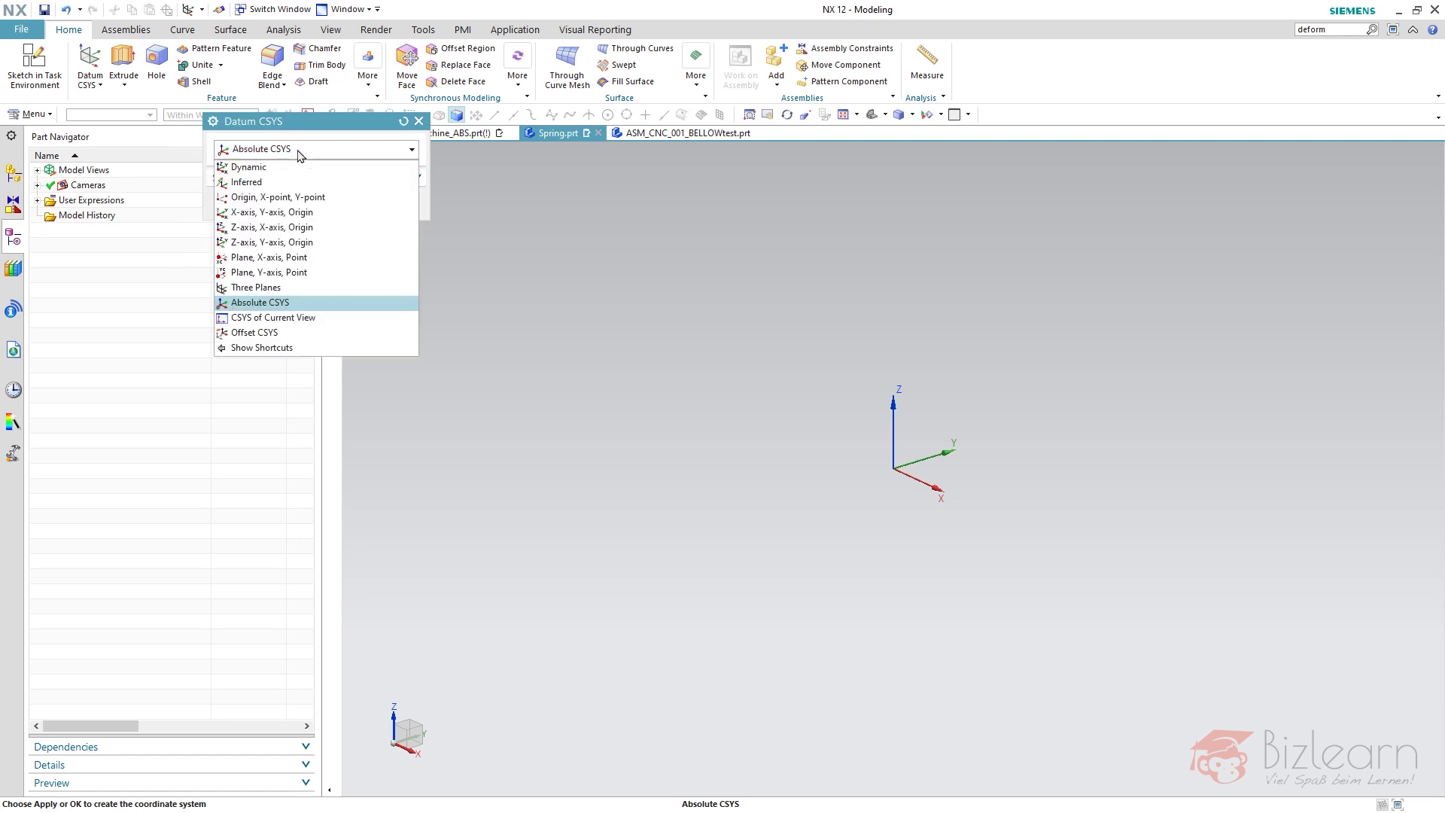
click(292, 303)
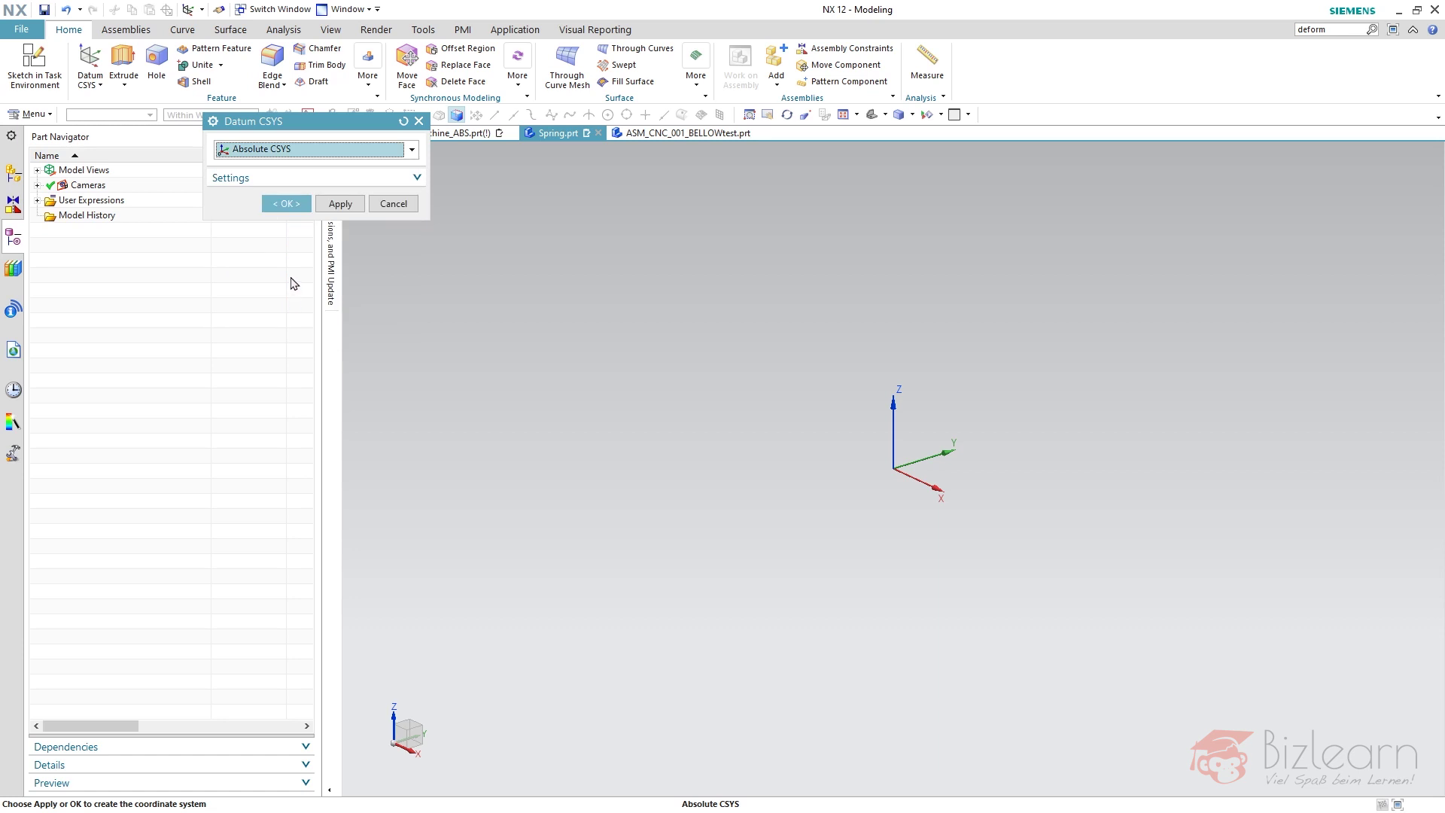
middle_click(743, 325)
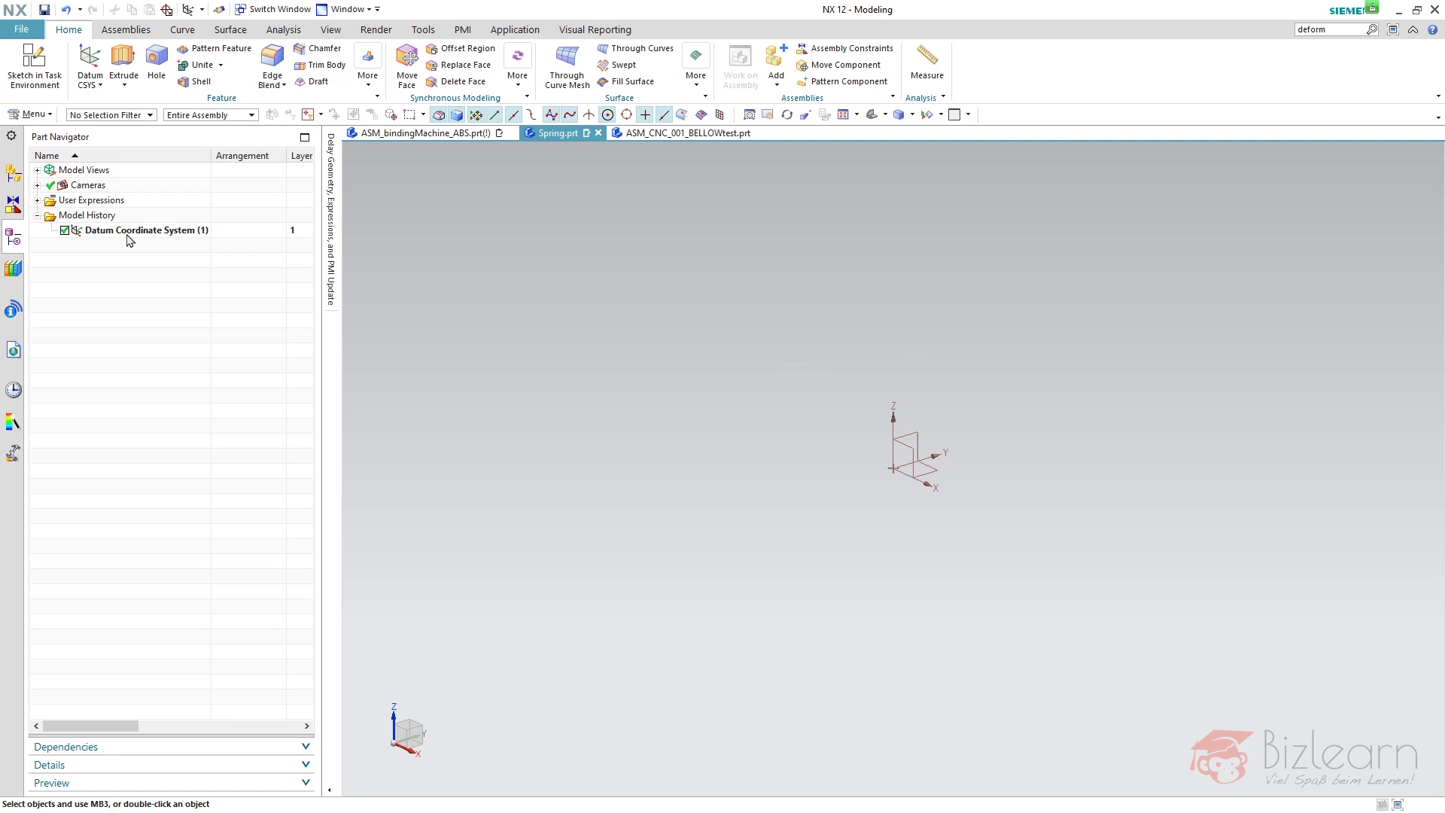
Step: Create a helix with radius 8.025 mm, pitch 5 mm and limits 0–735 mm
click(183, 30)
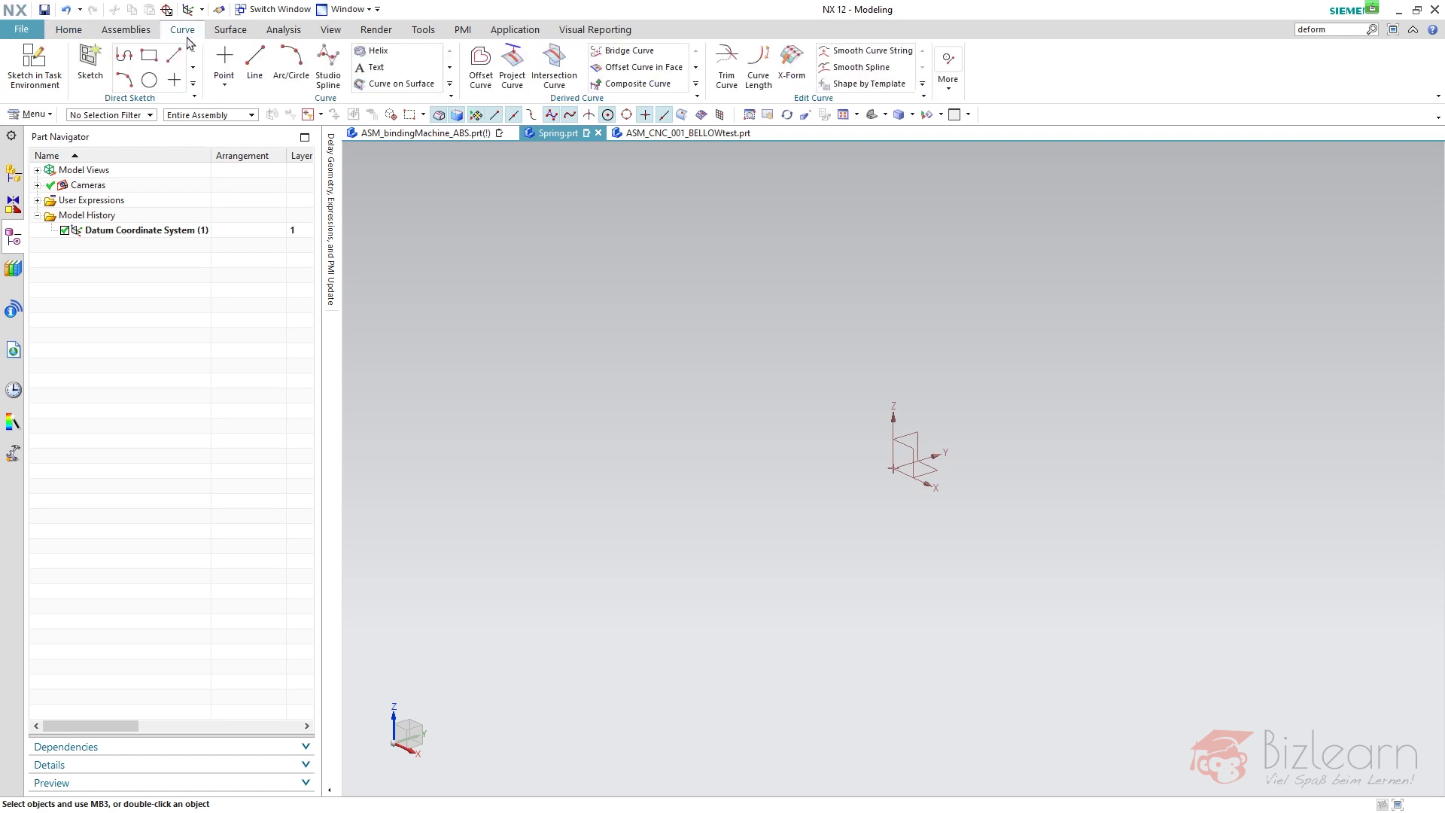
click(391, 54)
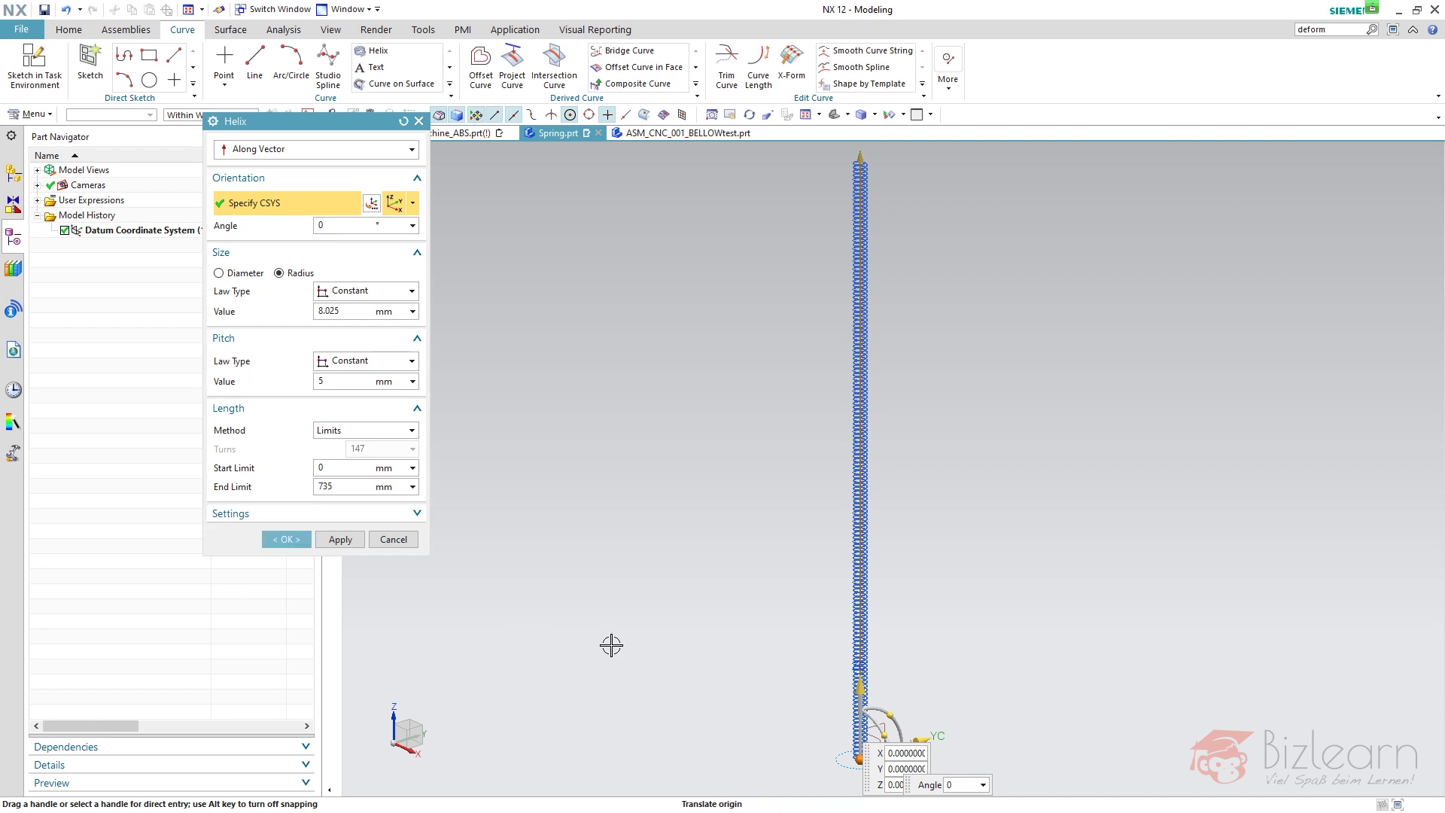
click(290, 540)
Step: Reorient Helix (2) to reference Datum Coordinate System (1) and confirm
click(136, 260)
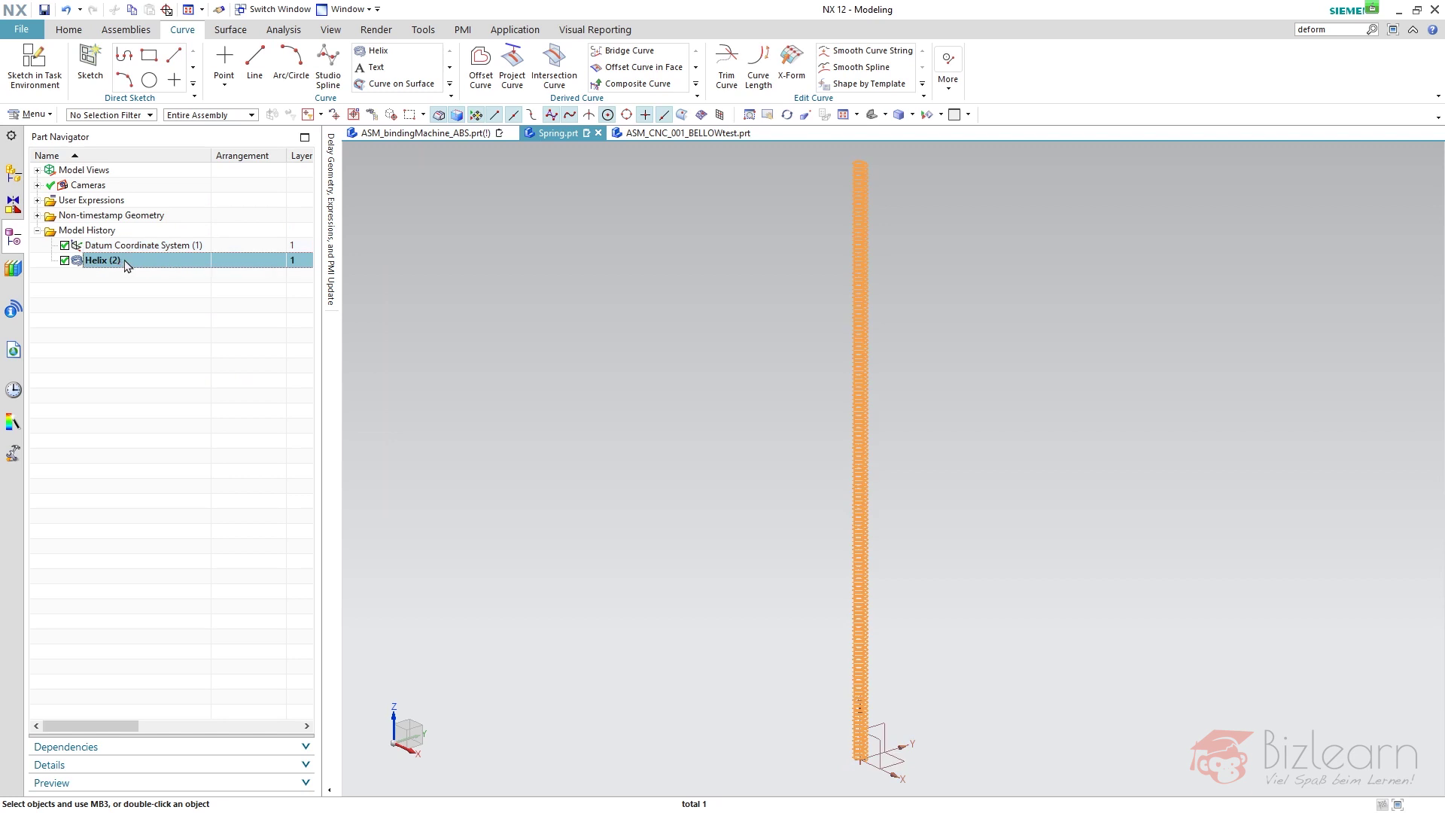
double_click(124, 261)
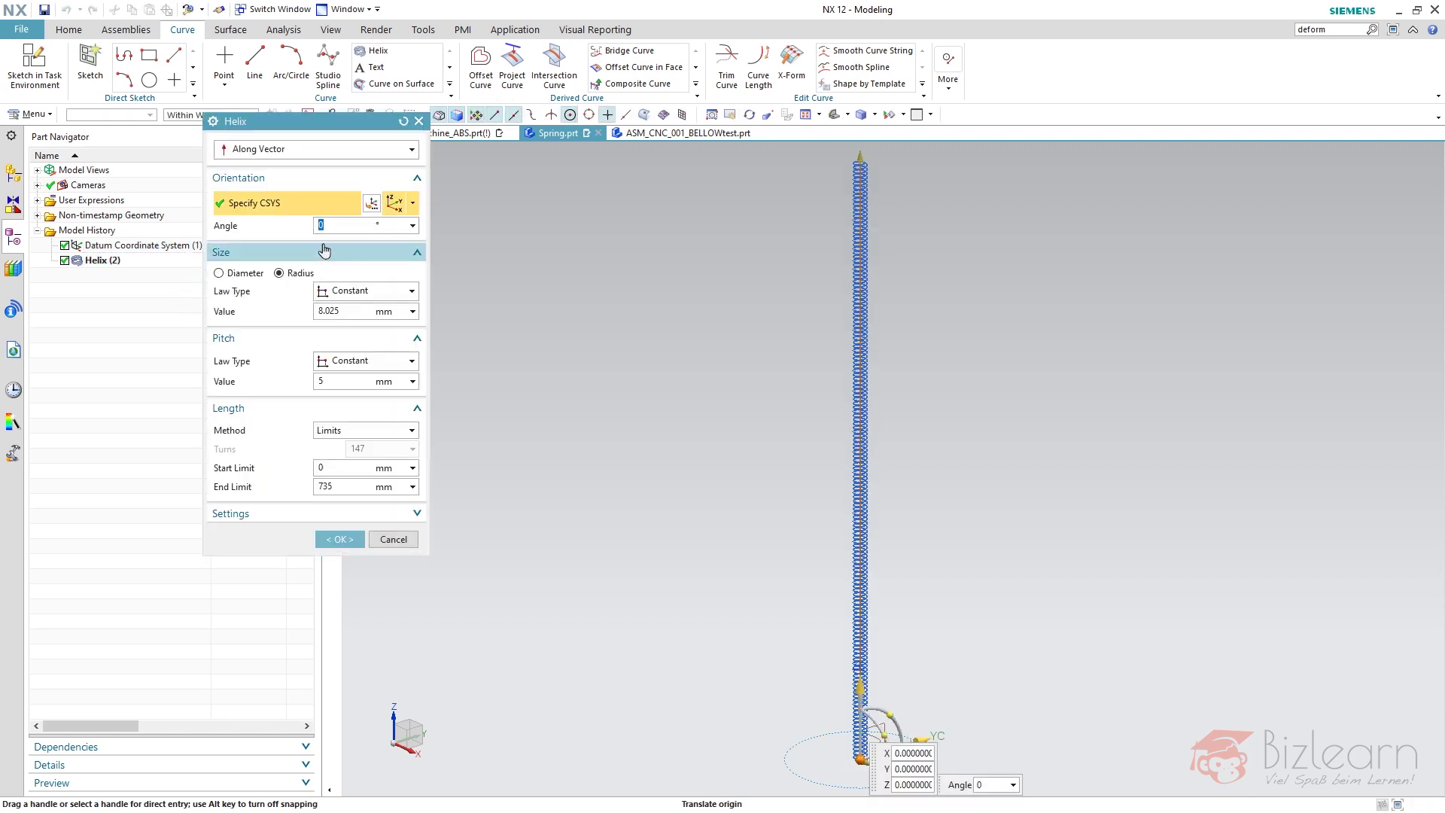
middle_click(370, 202)
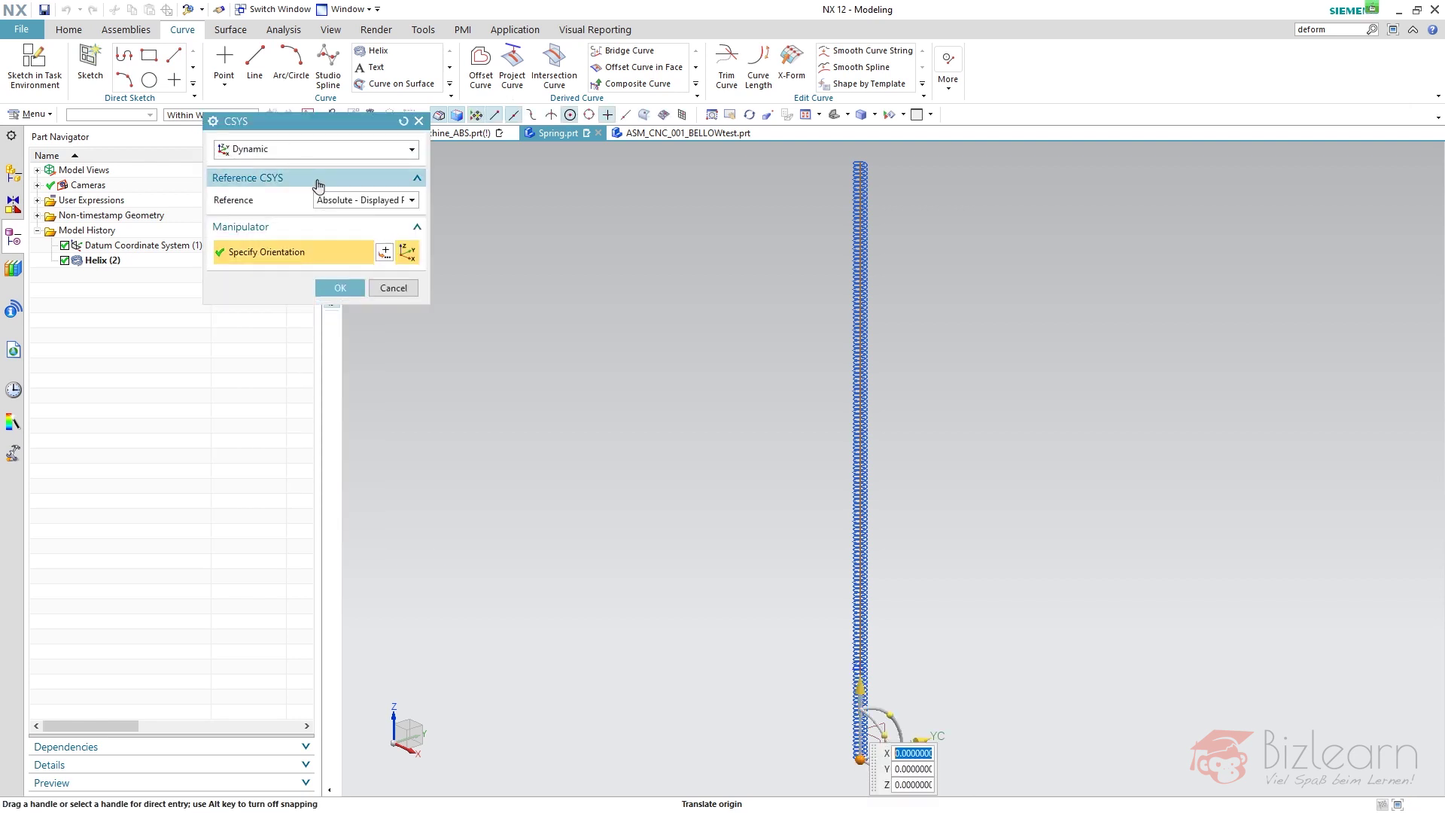
click(363, 200)
click(345, 242)
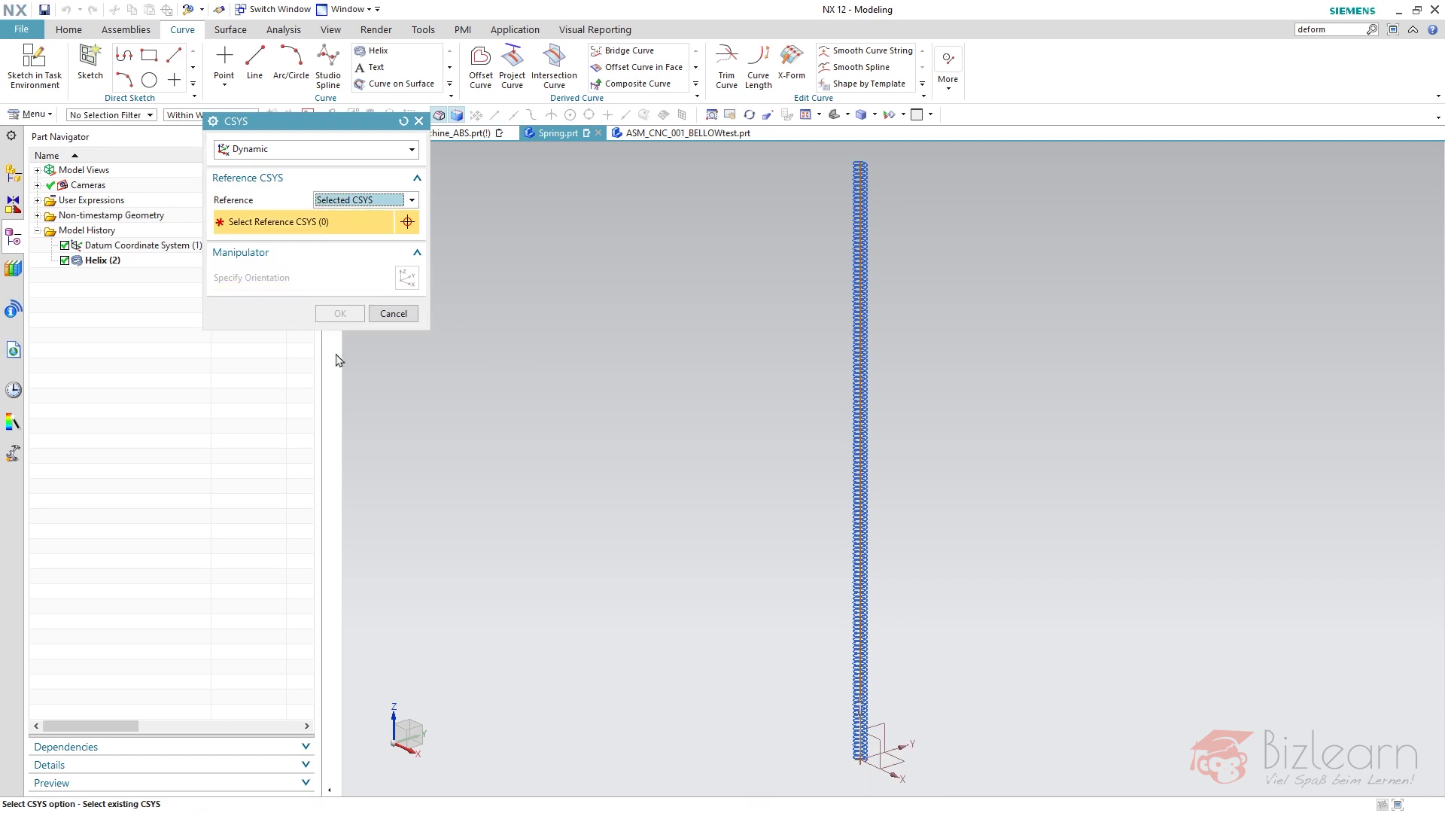
click(147, 247)
middle_click(273, 423)
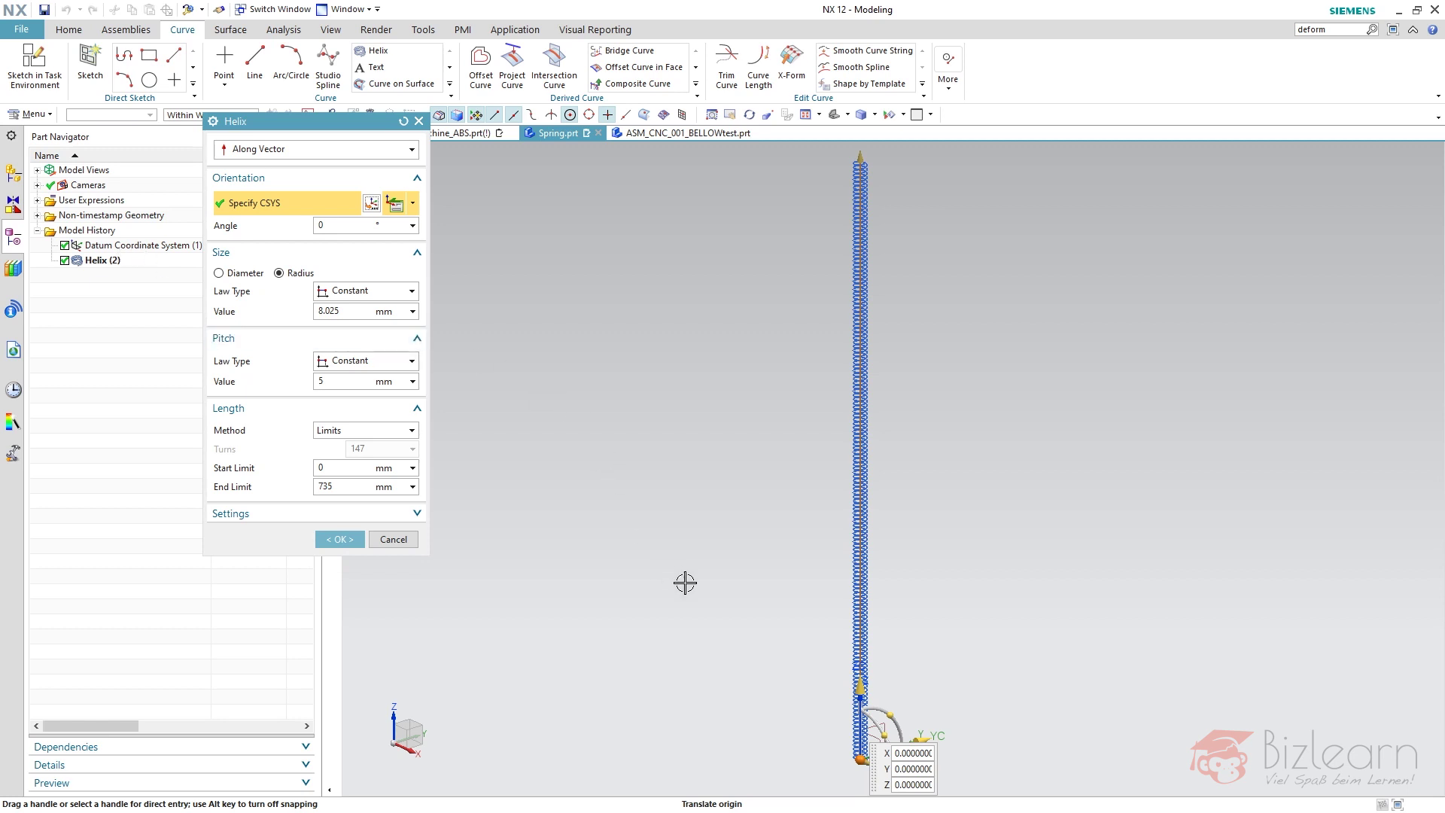
scroll(728, 561, down, 3)
scroll(794, 646, up, 5)
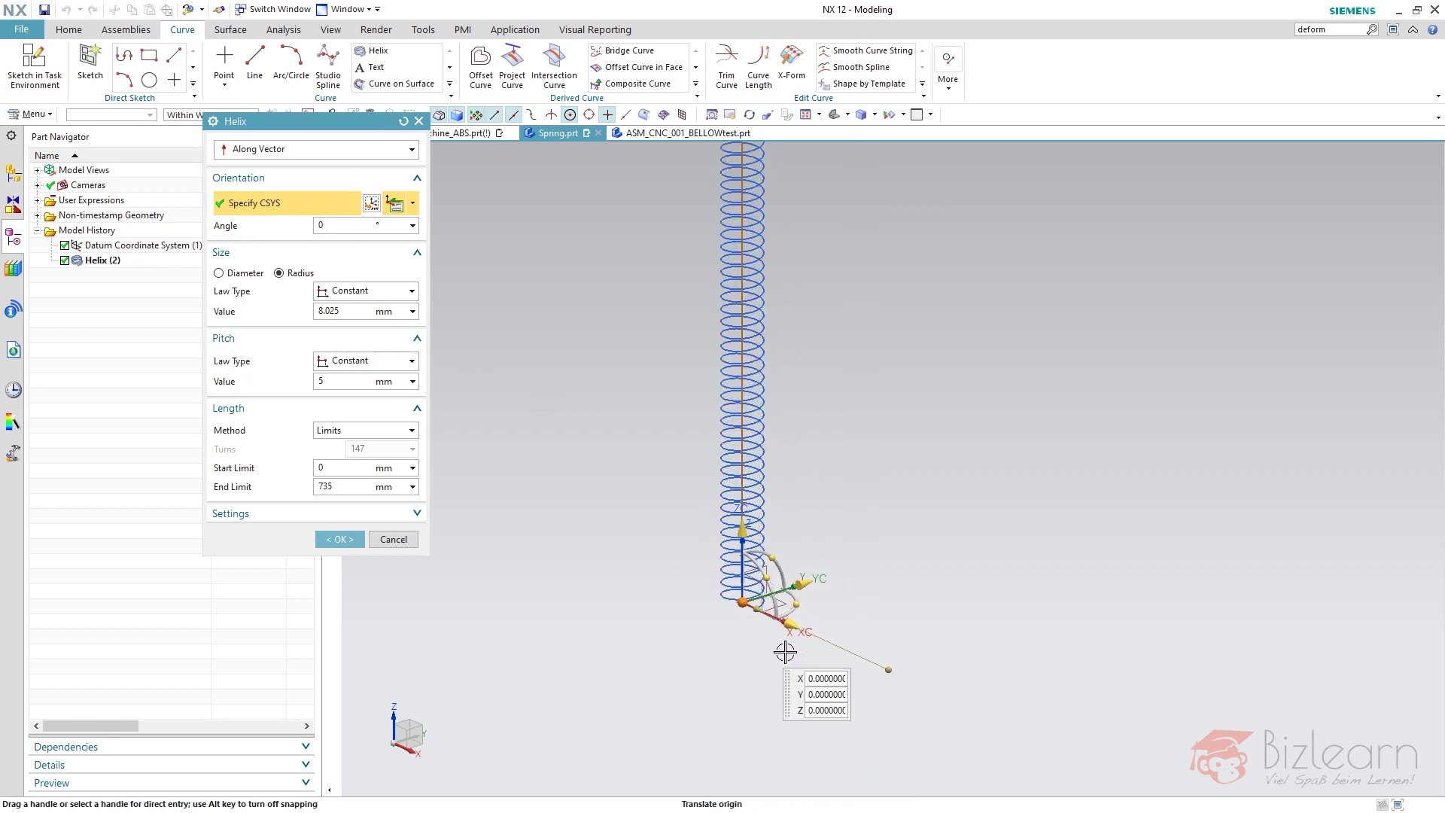
scroll(722, 576, up, 3)
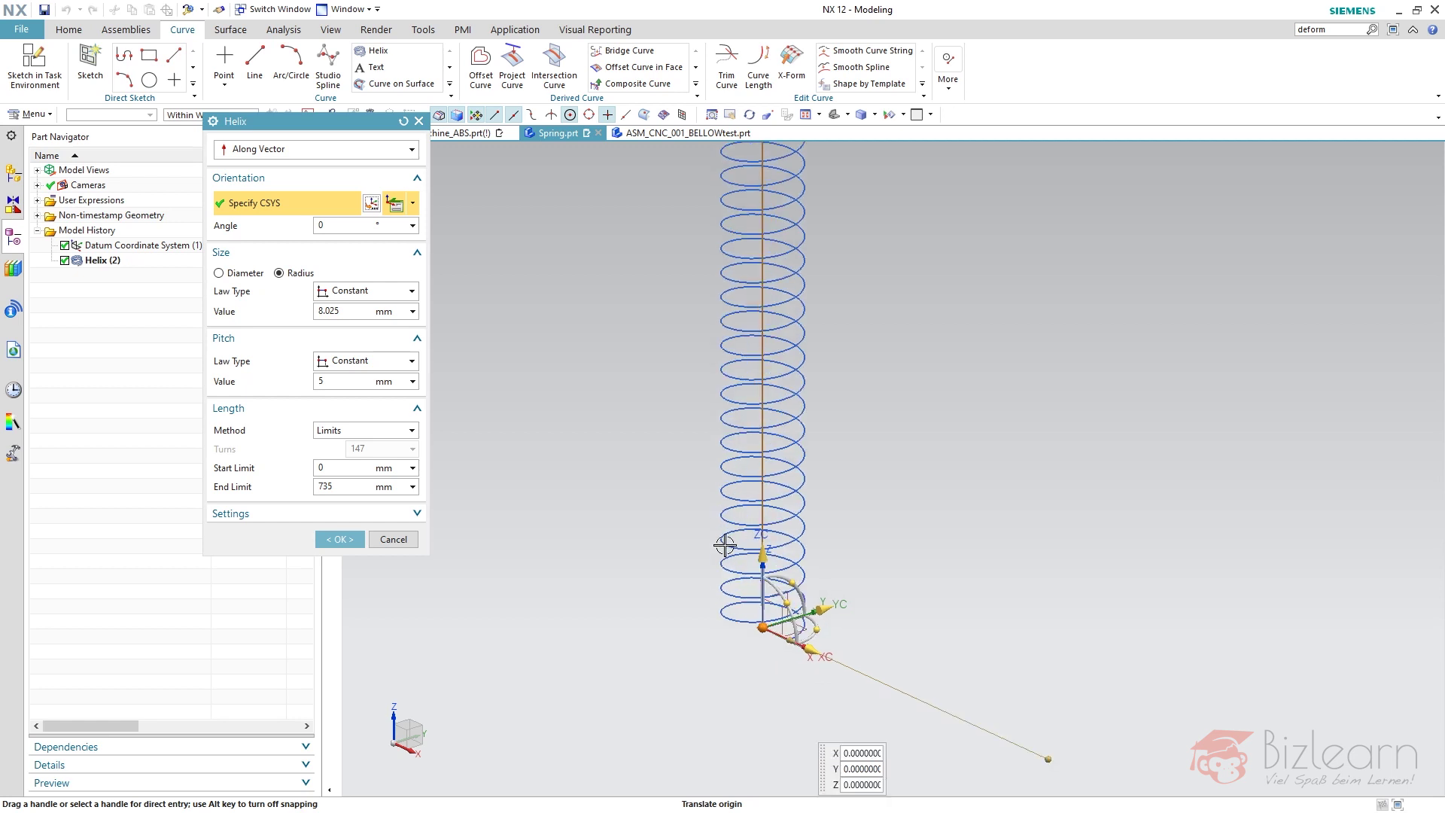
click(339, 539)
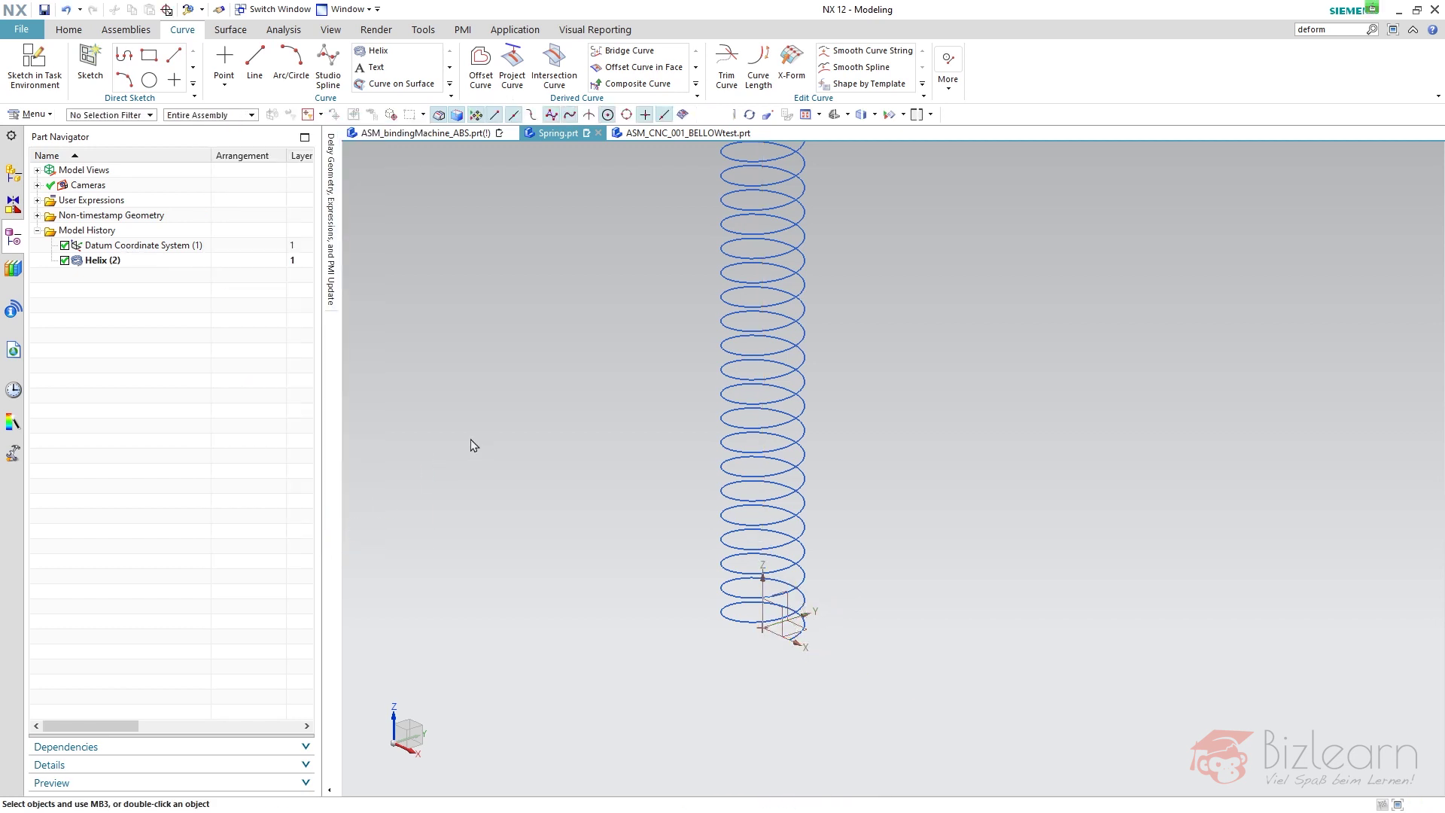
Step: Look at the ASM_CNC_001_BELLOWtest assembly, then return to Spring.prt and reopen Helix (2)
click(132, 263)
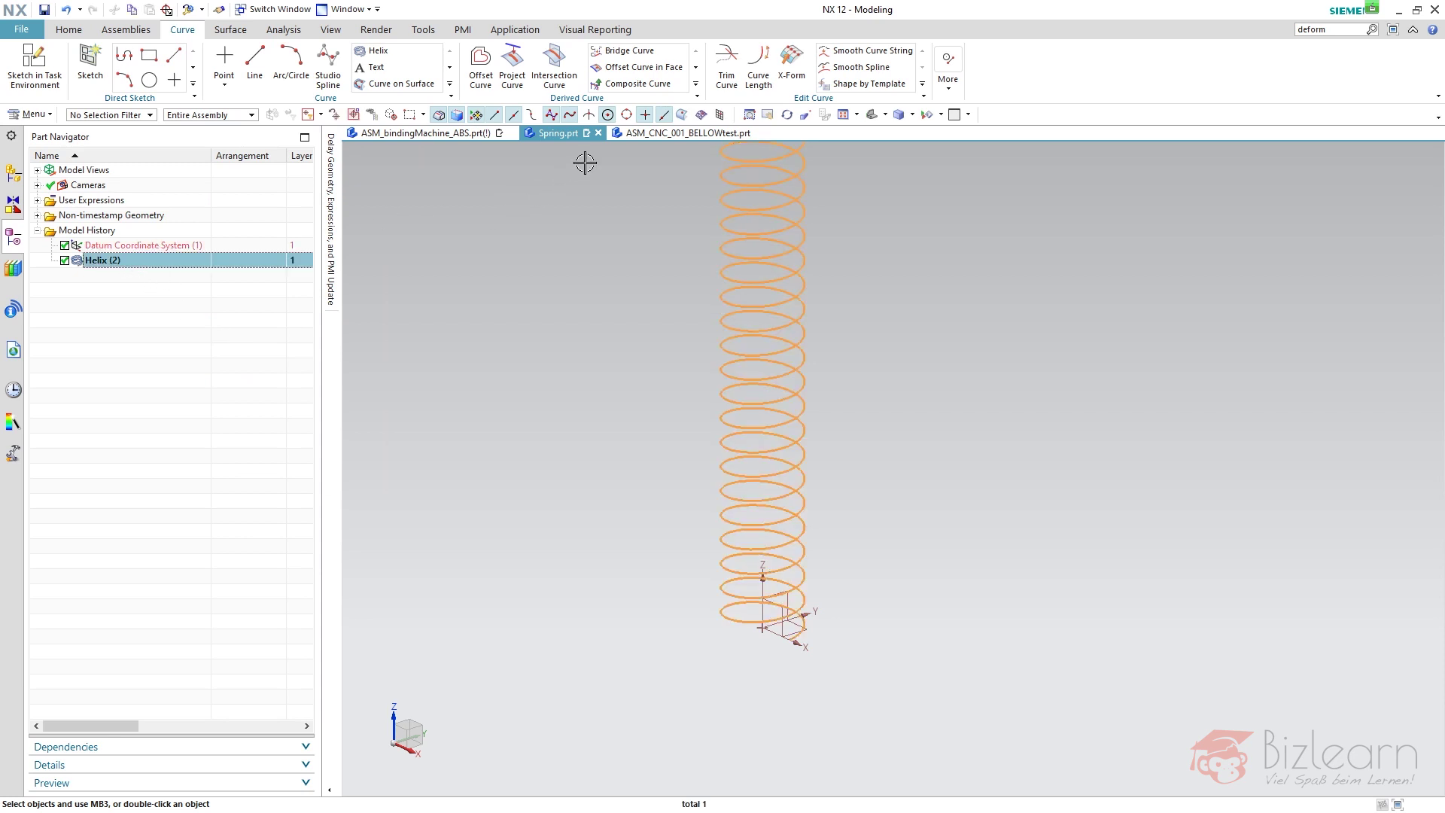
click(639, 134)
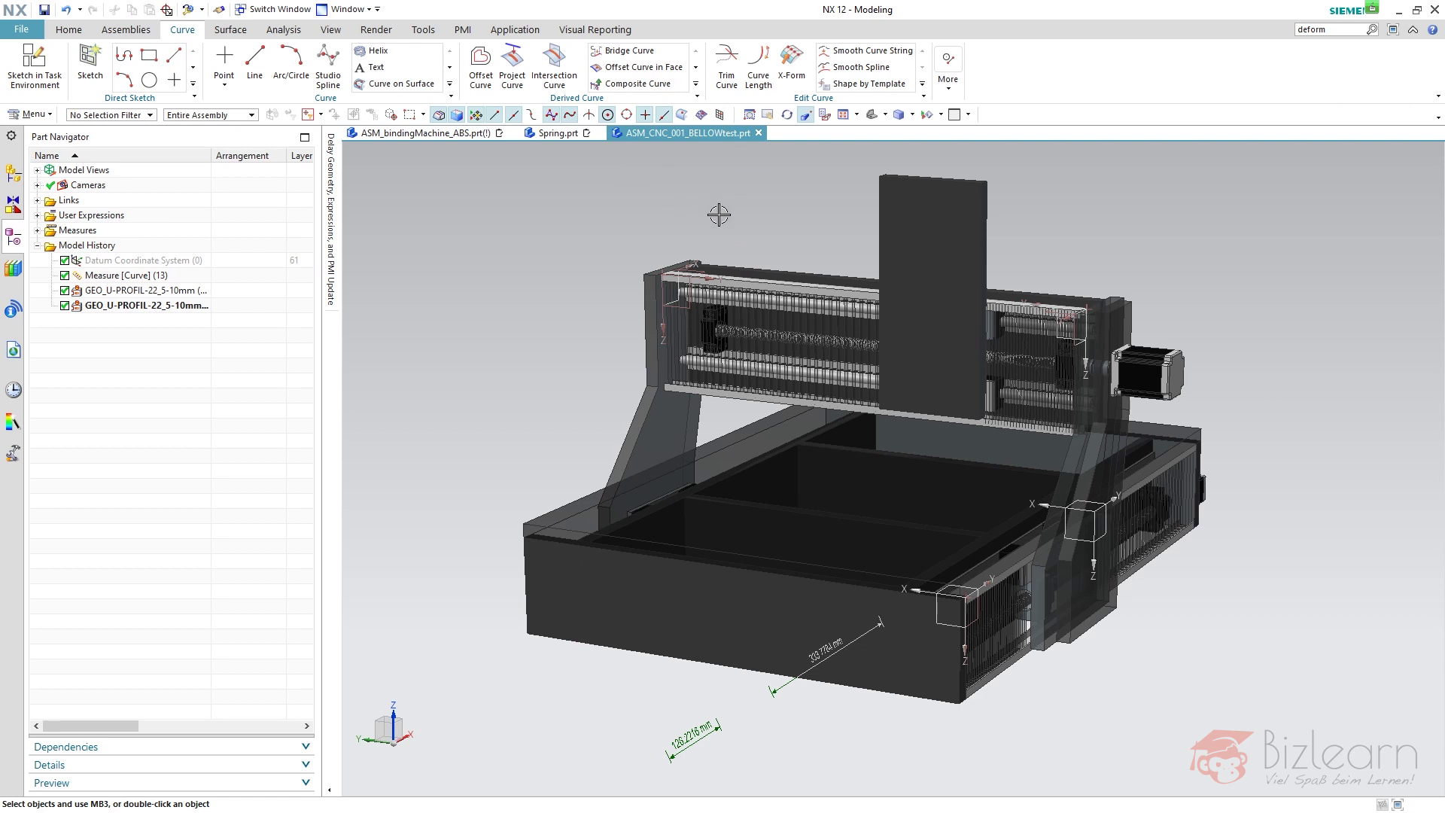
scroll(753, 256, down, 5)
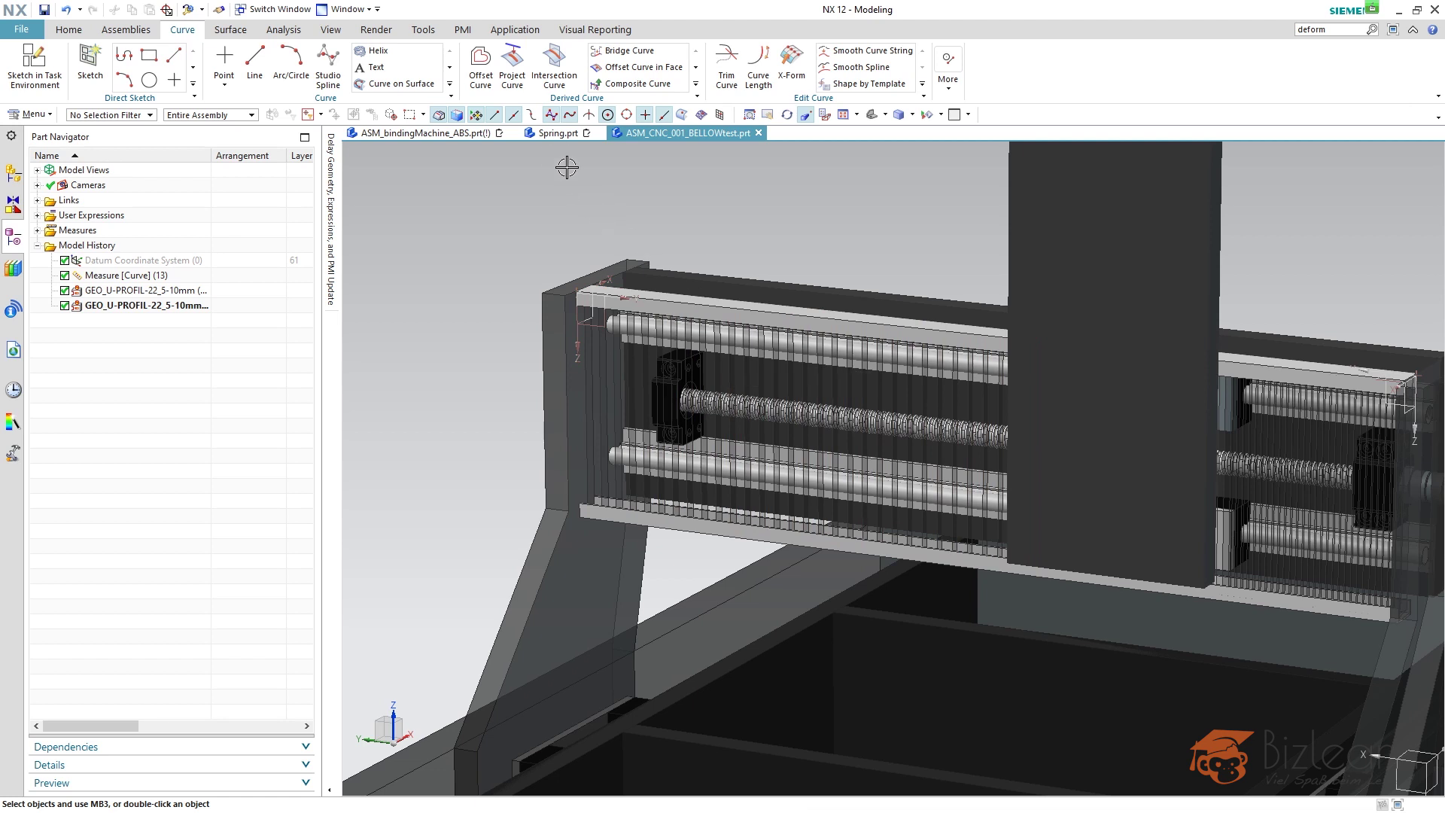
click(557, 137)
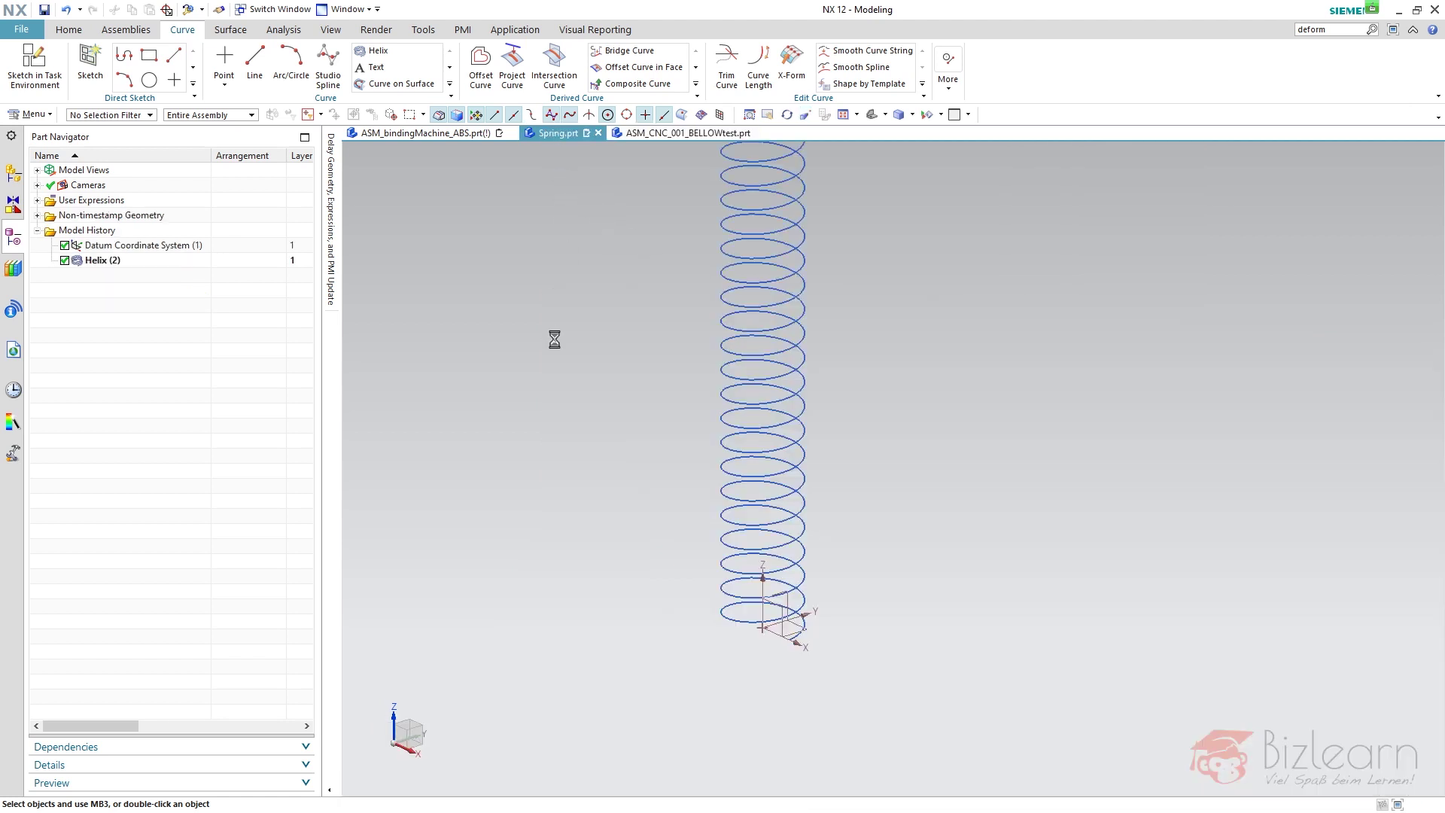
middle_drag(558, 336, 395, 327)
double_click(140, 263)
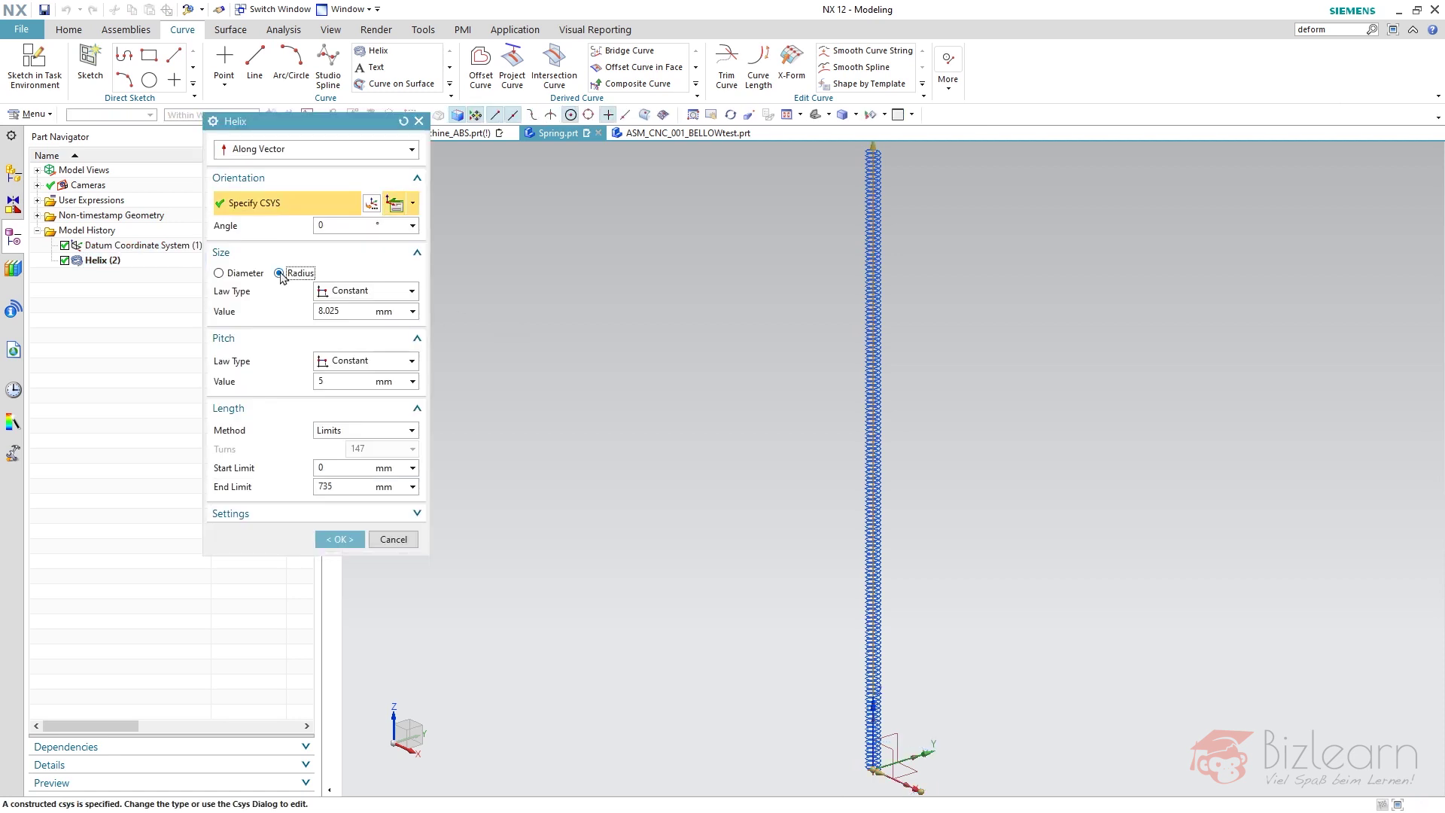
Step: Set Helix (2) to diameter d, pitch l/w and end limit l
click(244, 272)
double_click(345, 311)
text(d)
key(Tab)
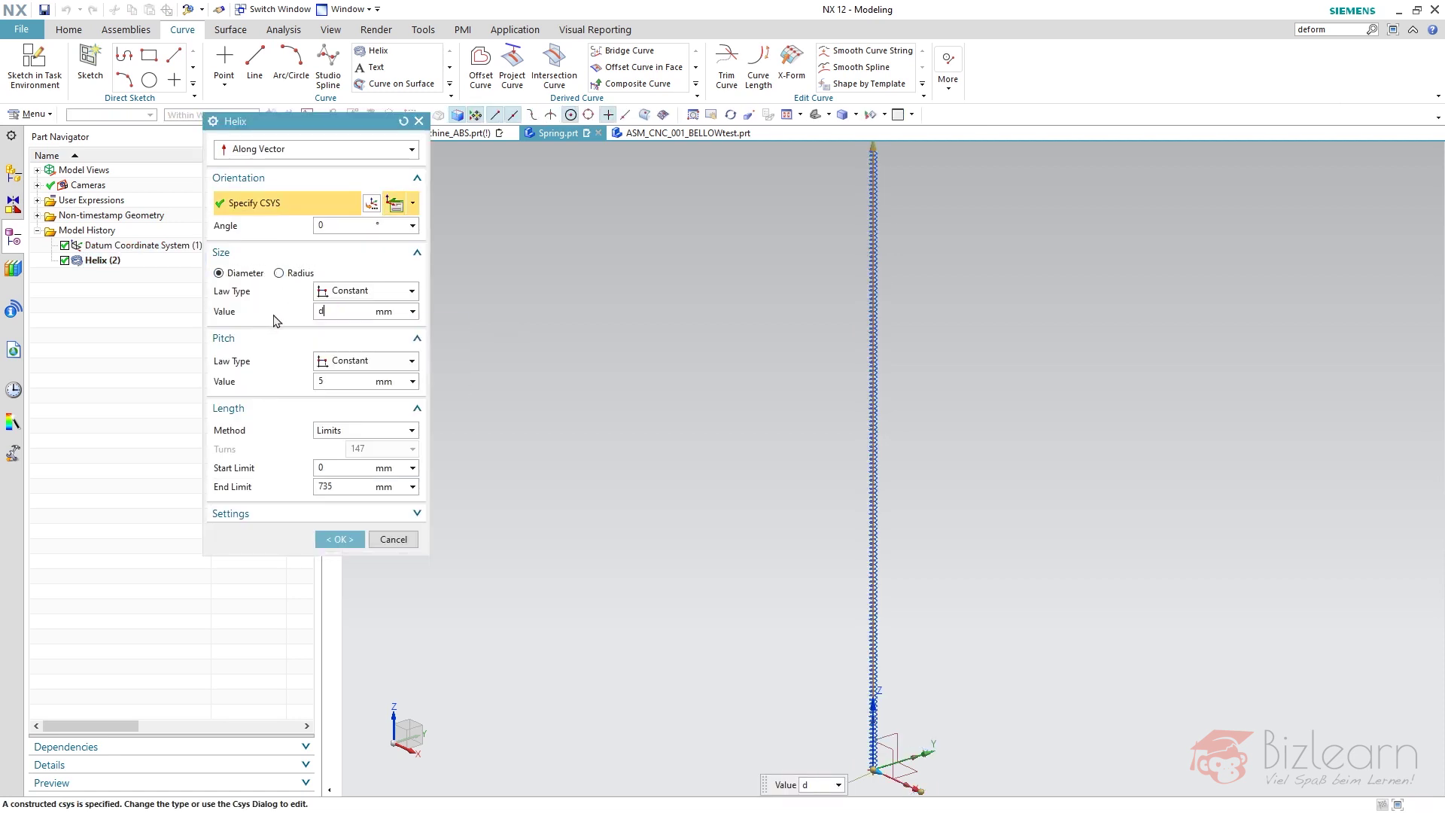
text(l)
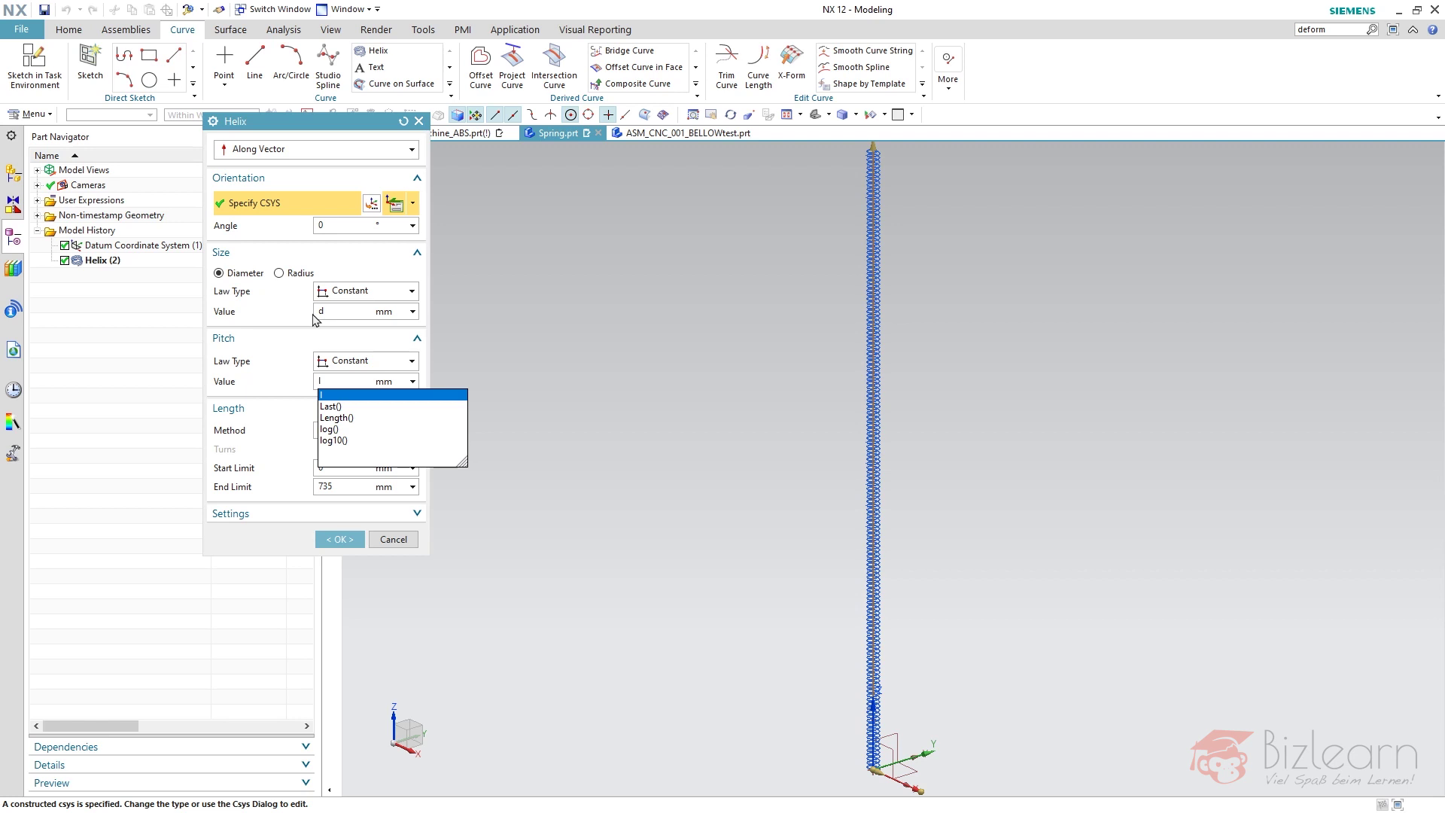
text(/w)
key(Tab)
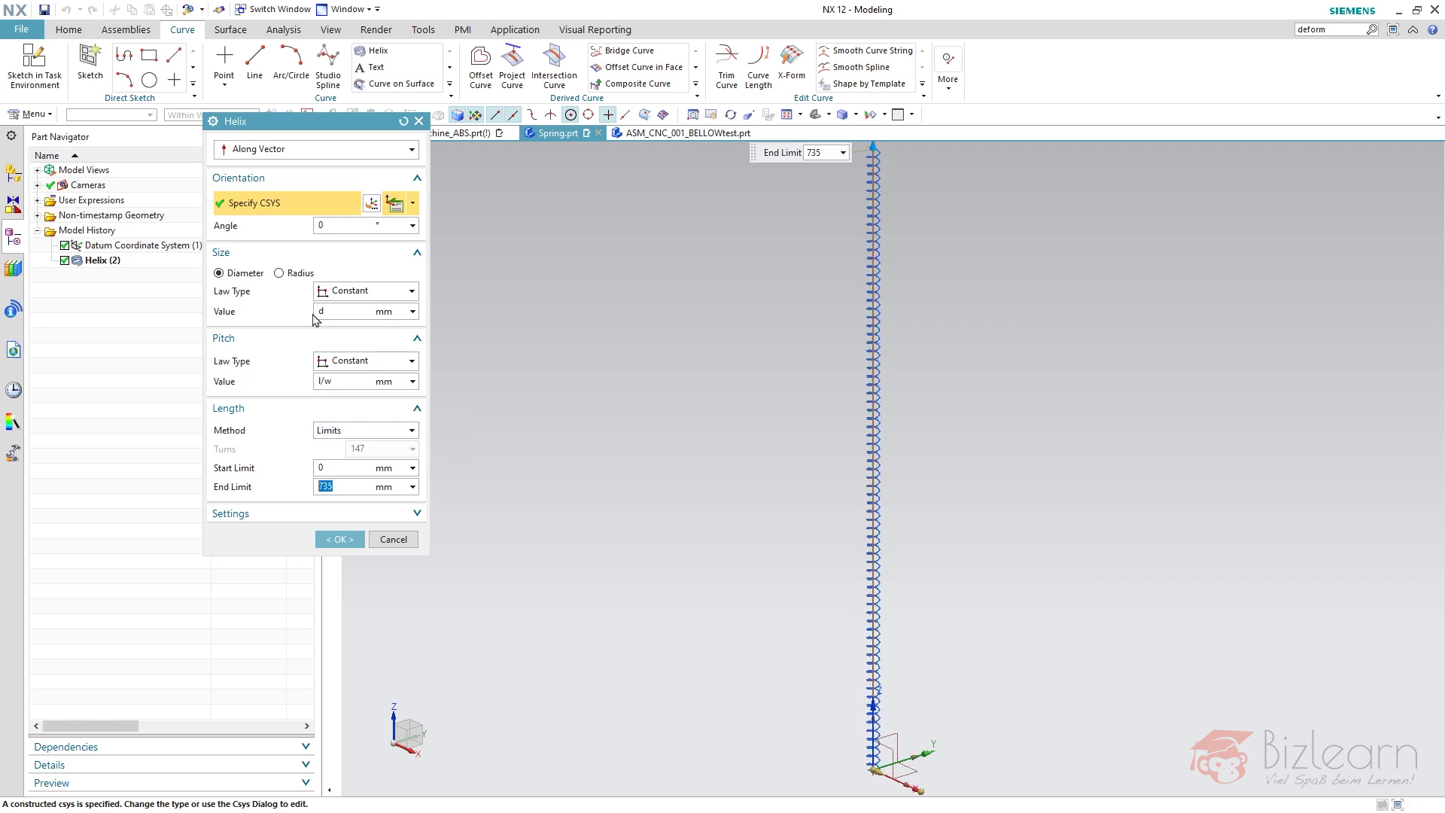
text(l)
key(Tab)
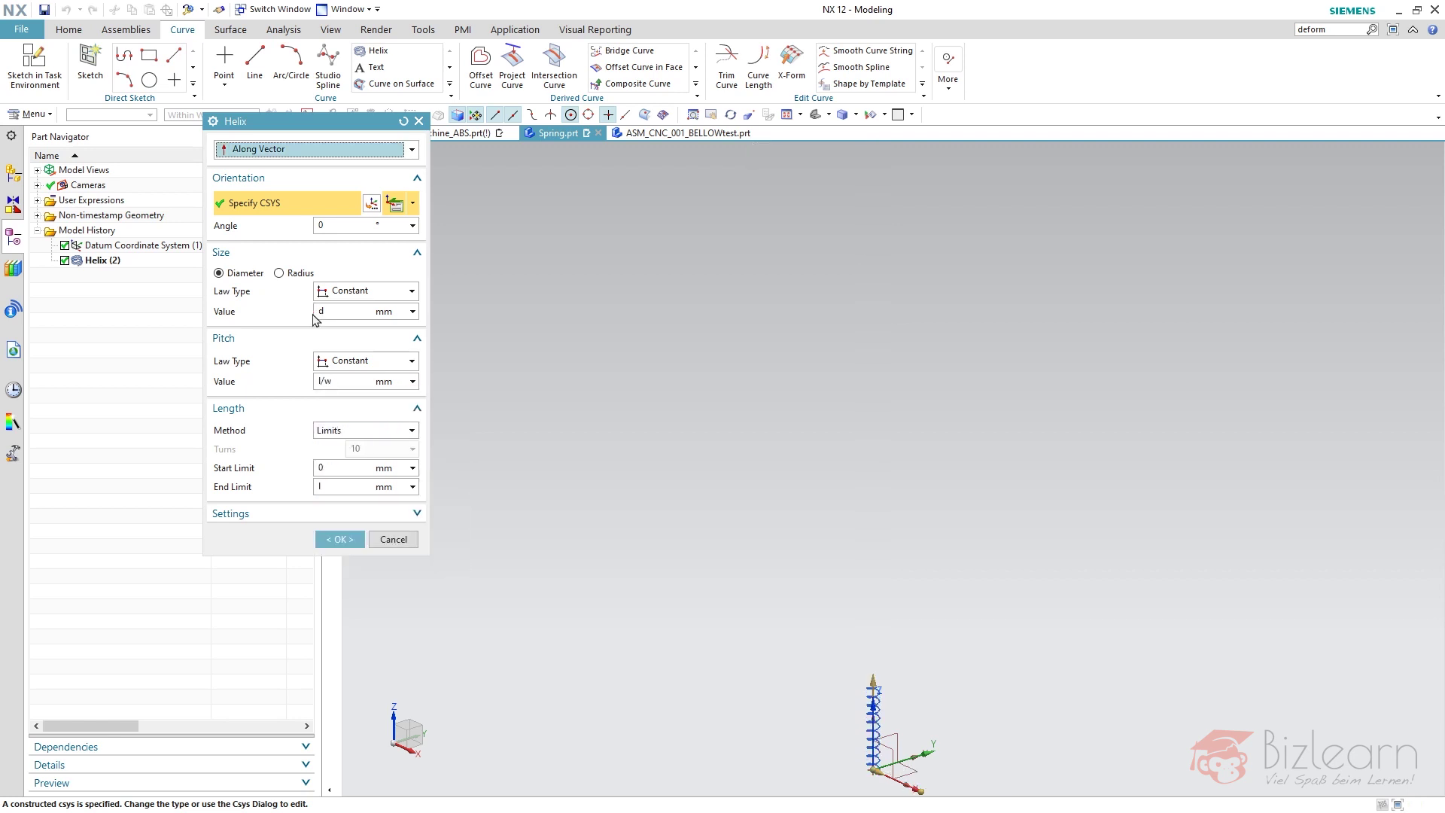
middle_click(600, 329)
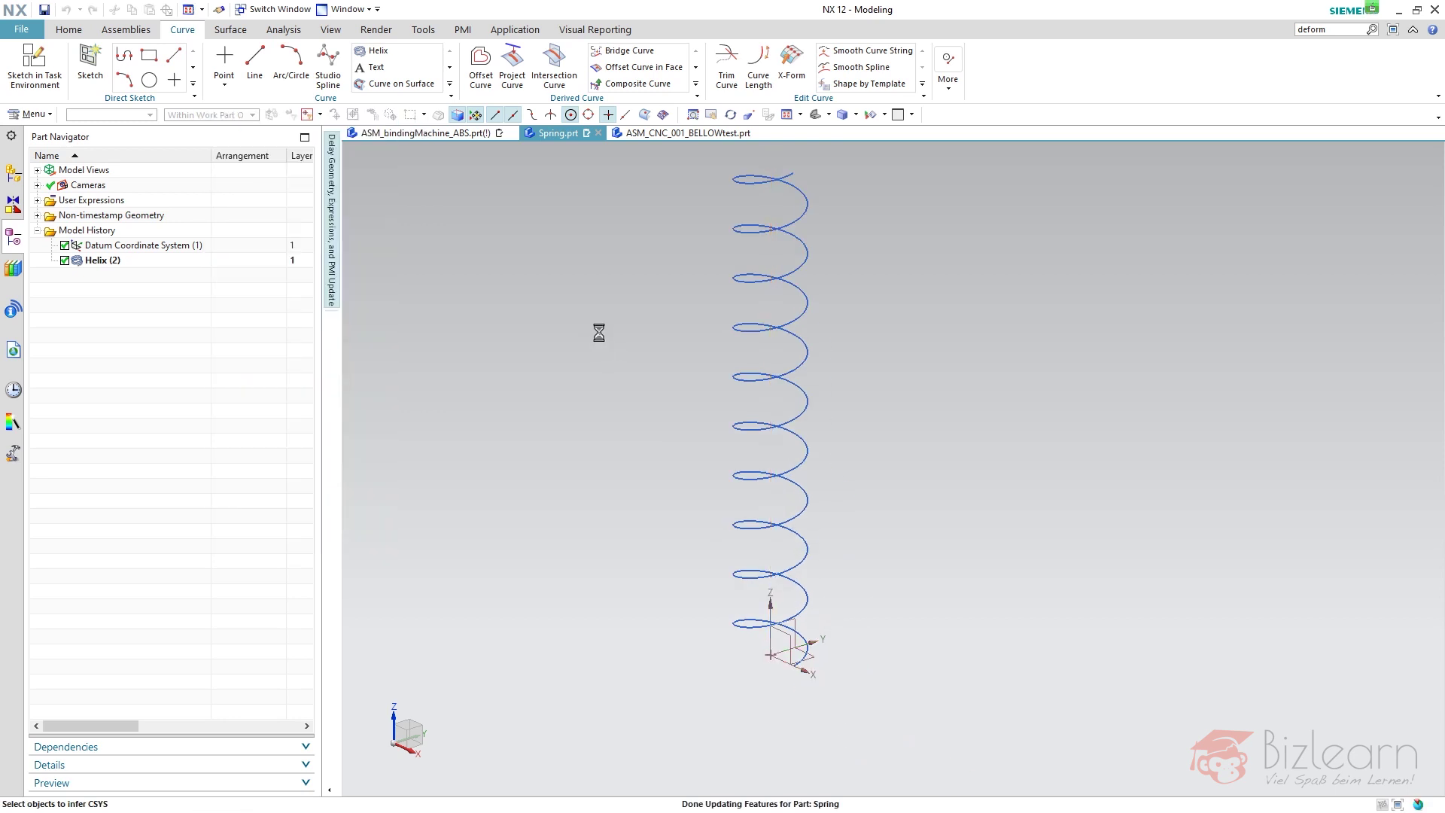
Step: Create a Tube along Helix (2) with thi entered for its outer diameter
click(71, 30)
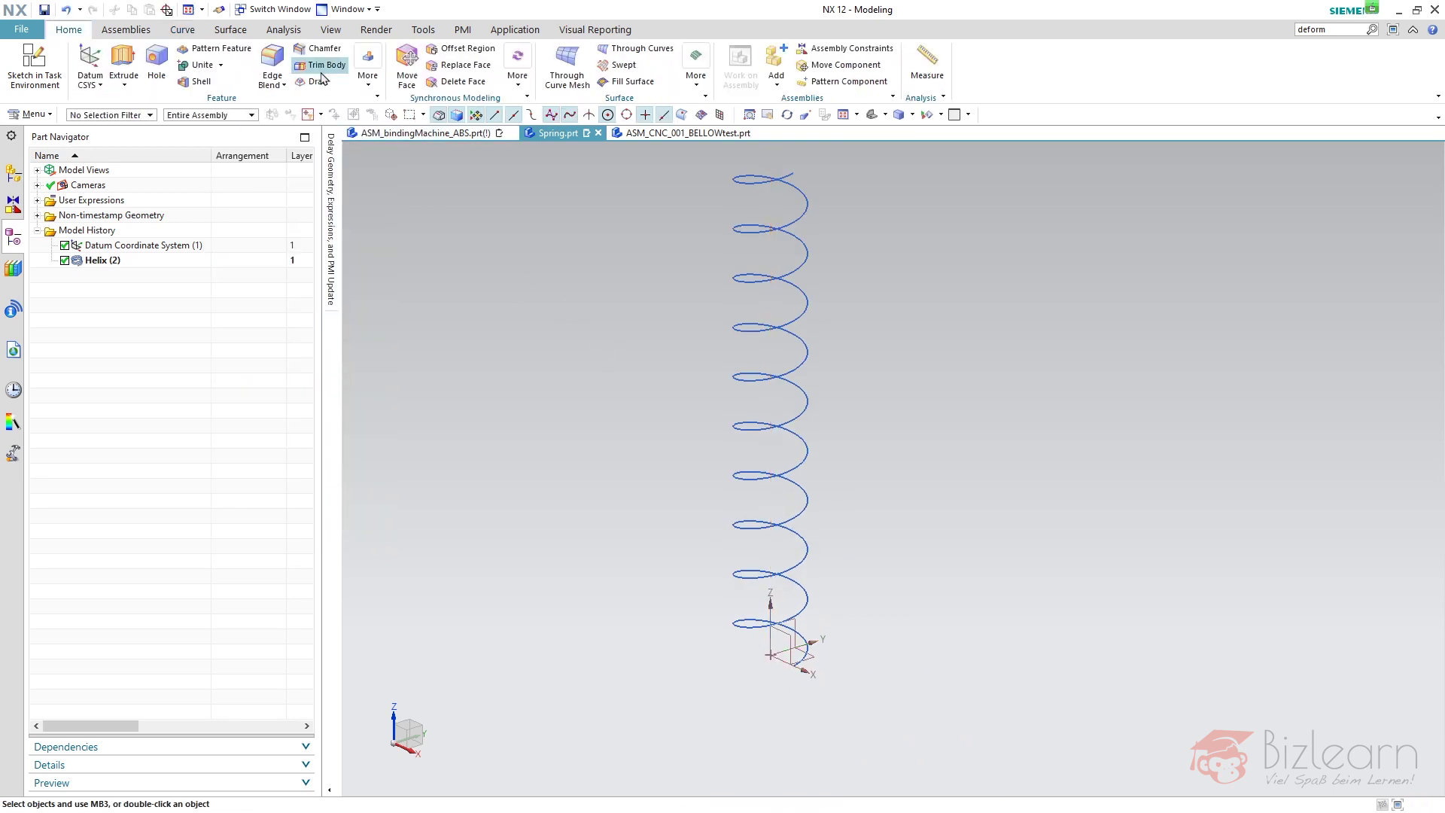
click(368, 67)
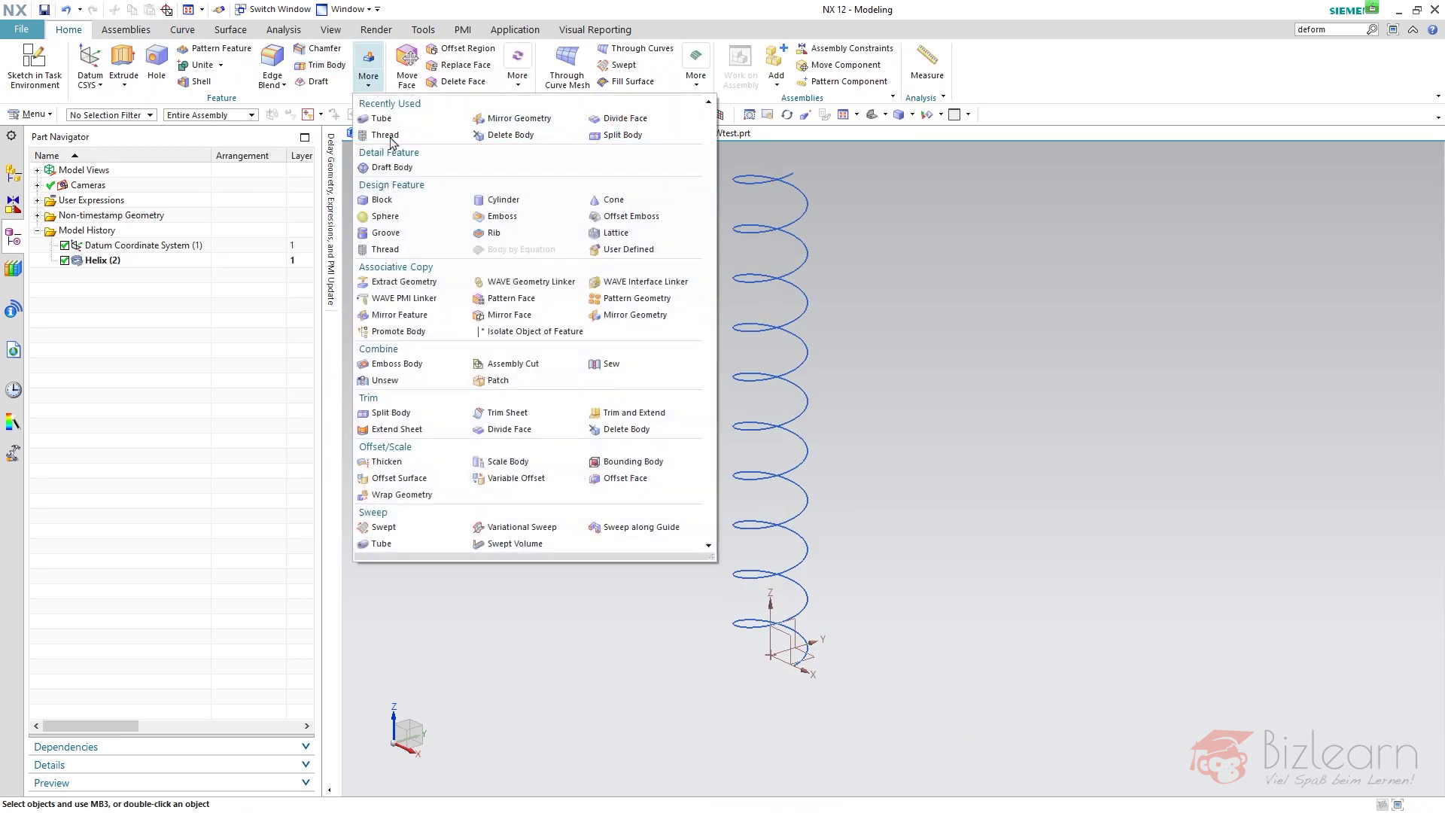
click(381, 543)
click(104, 263)
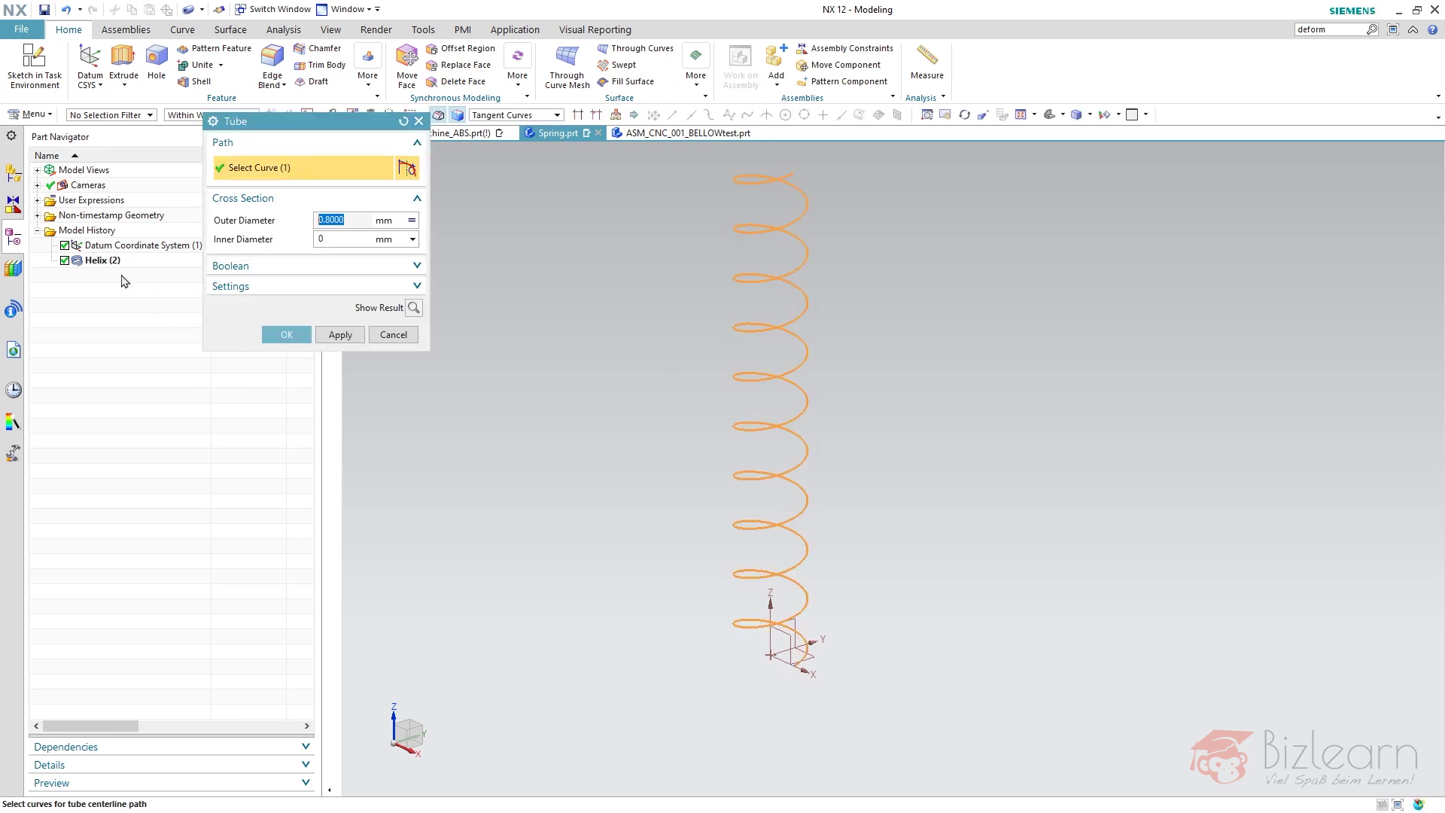
text(thi)
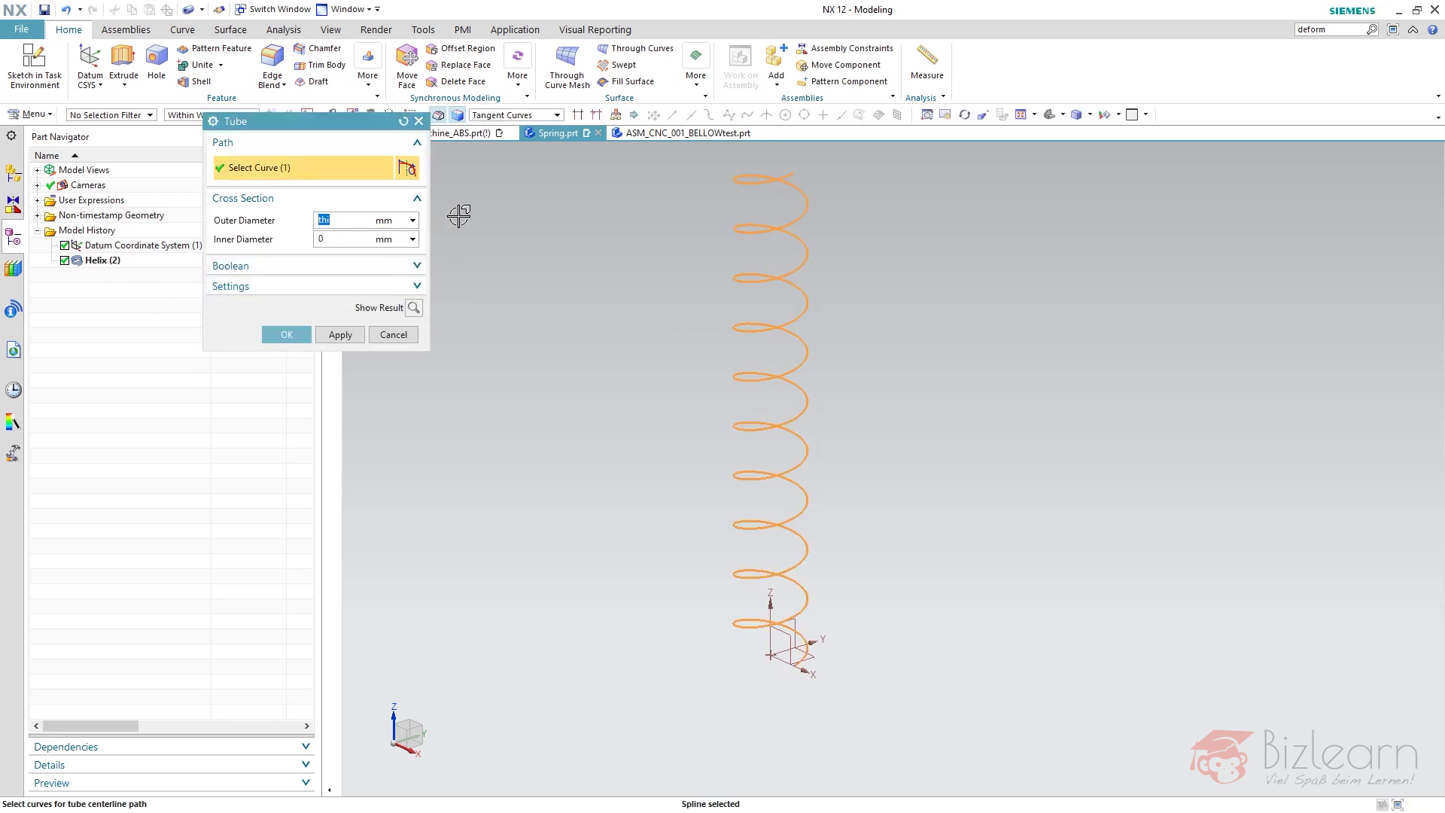
middle_click(461, 216)
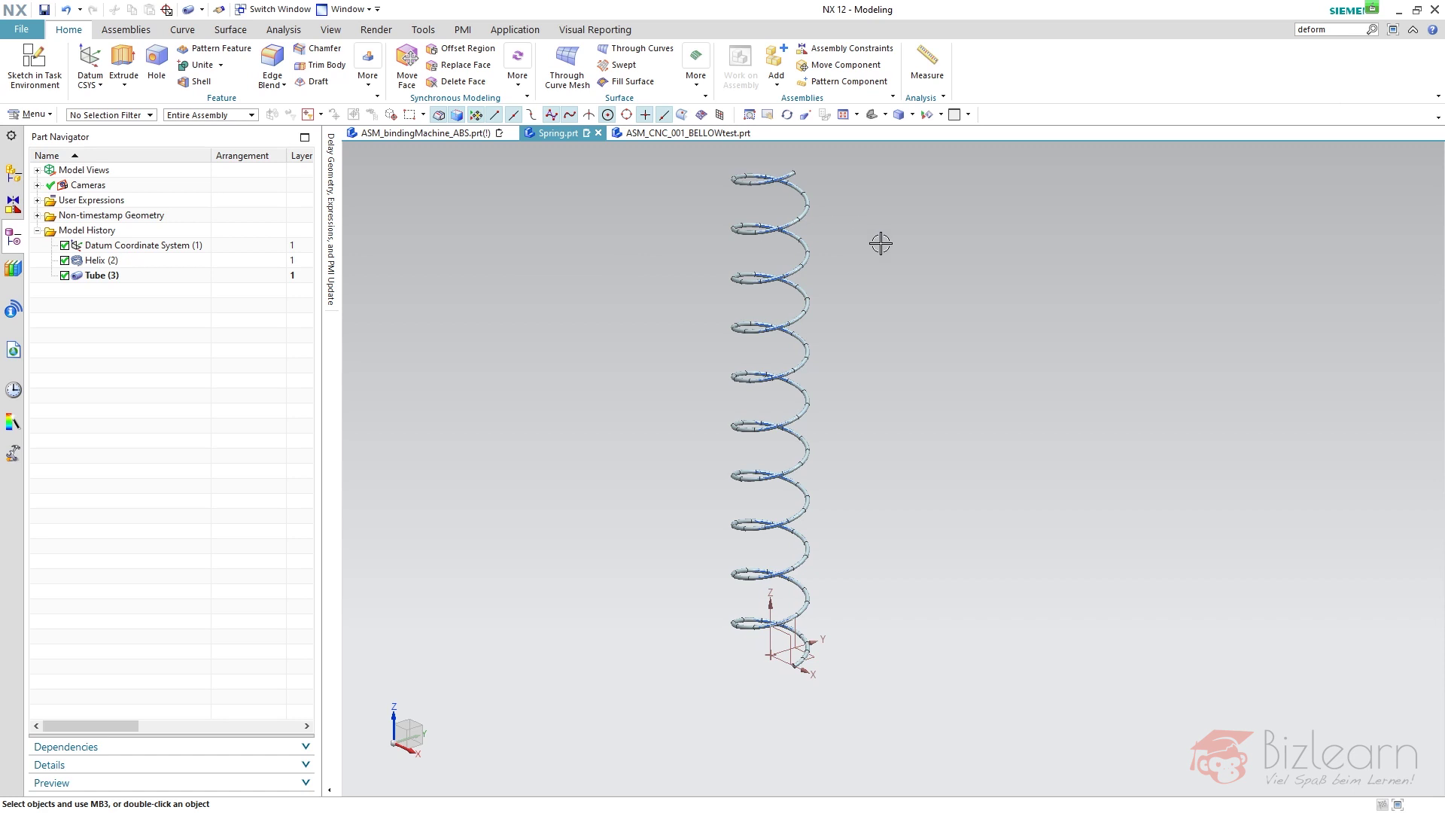
click(1338, 31)
Step: Start Define Deformable Part and add the datum, helix and tube features
key(Return)
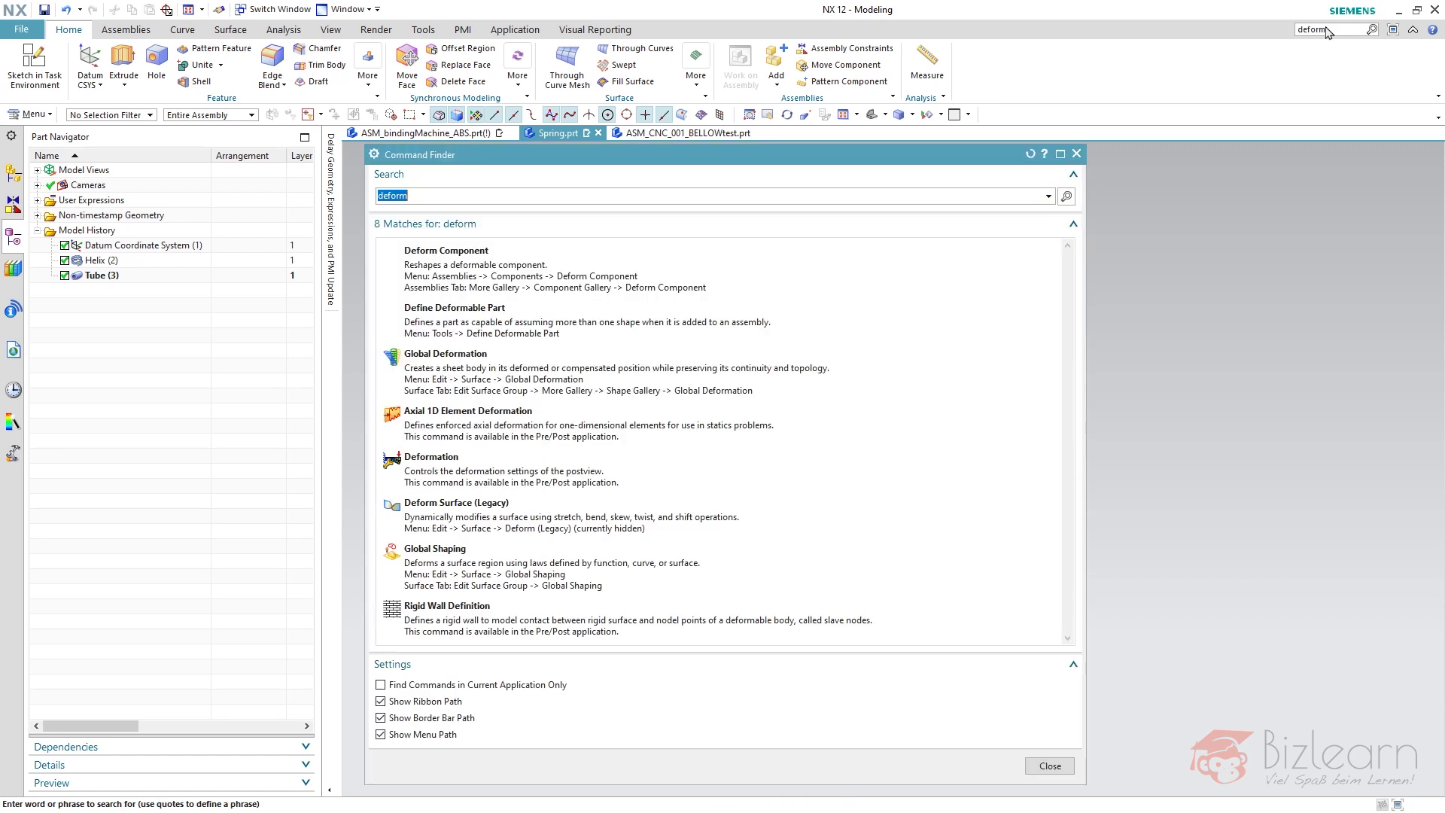
mouse_move(554, 331)
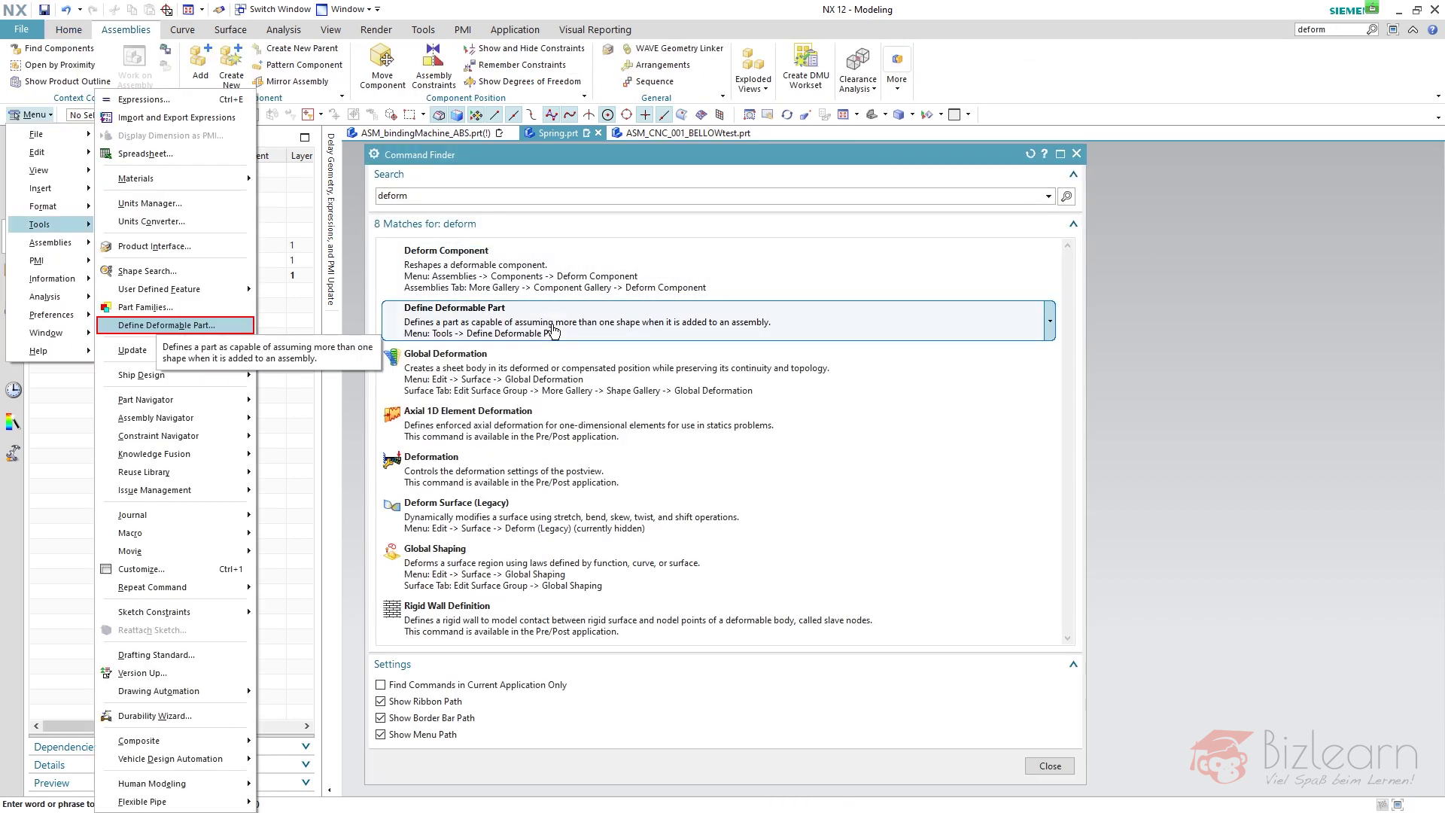
click(554, 331)
click(228, 163)
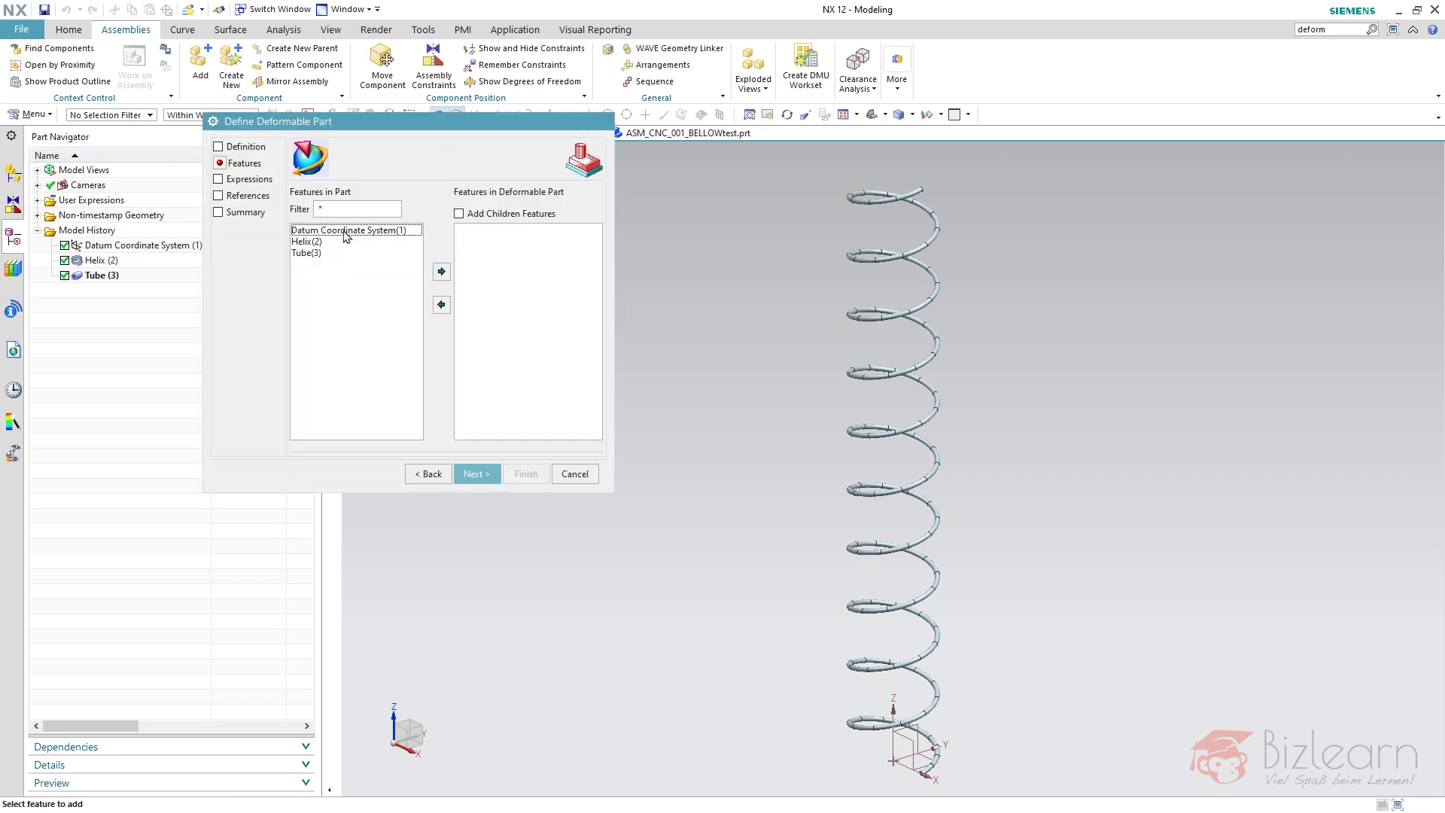
shift+click(341, 253)
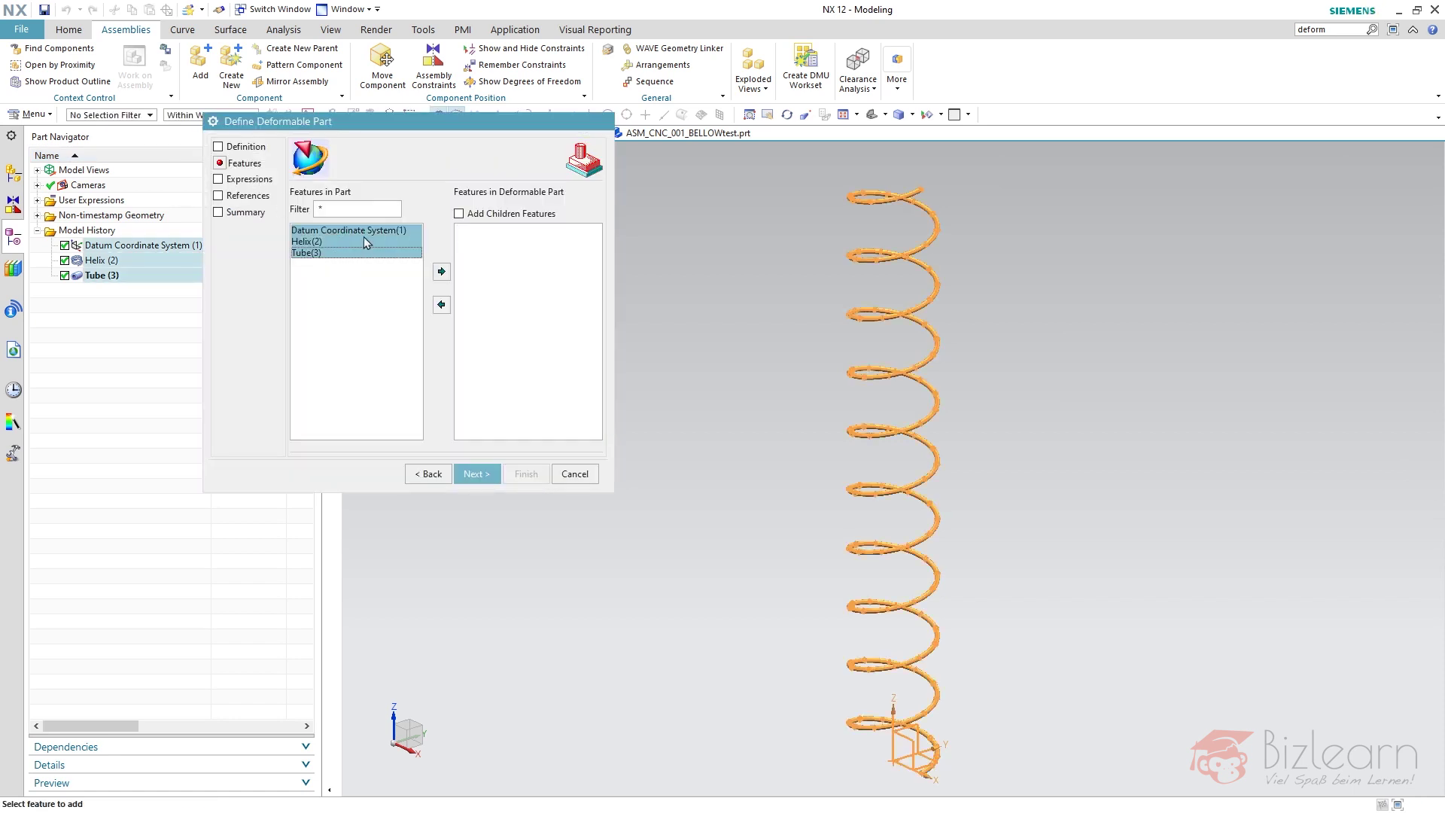
click(441, 271)
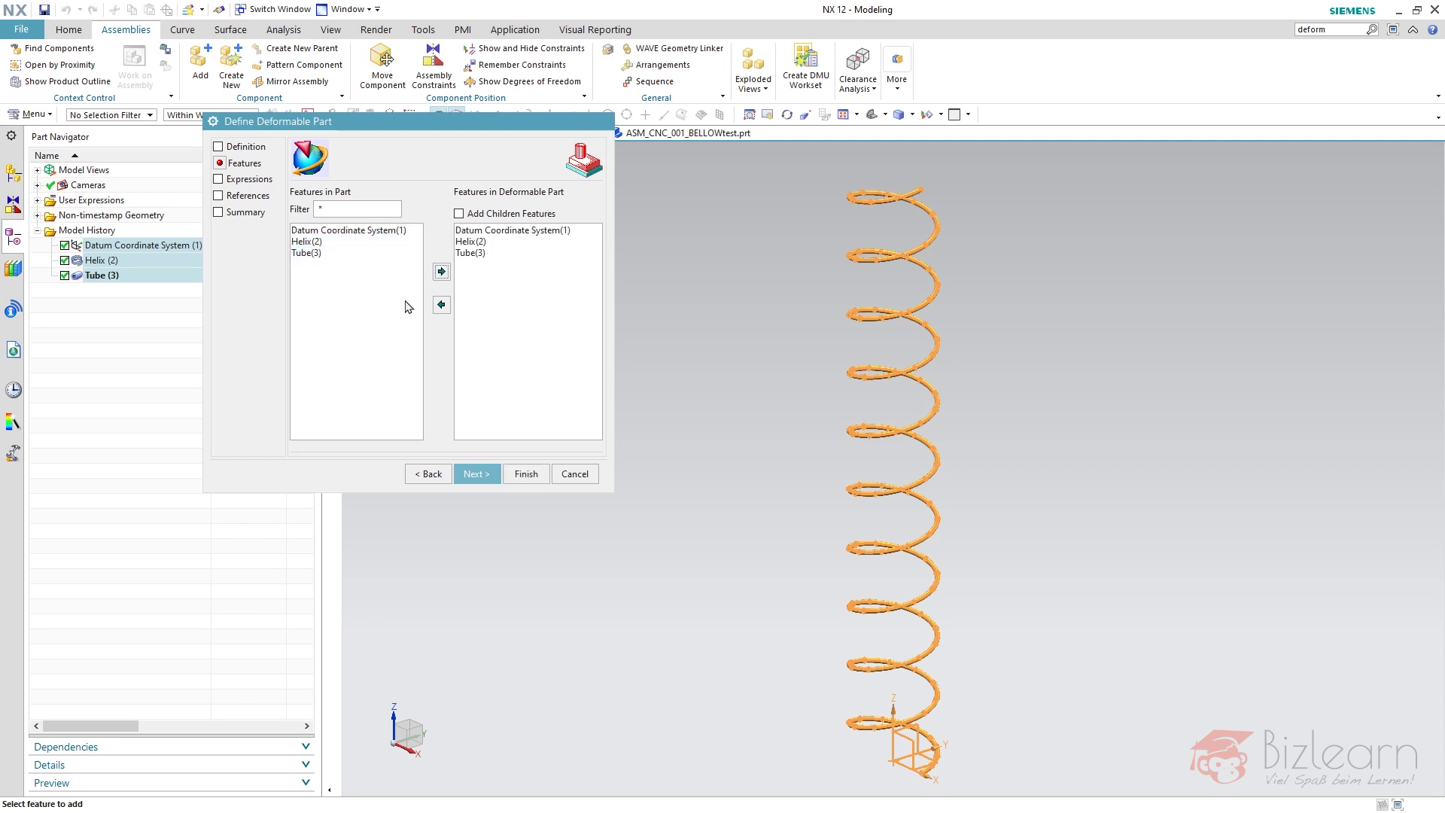
Step: Add expression l as the deformable input and finish, creating Spring (4)
click(249, 181)
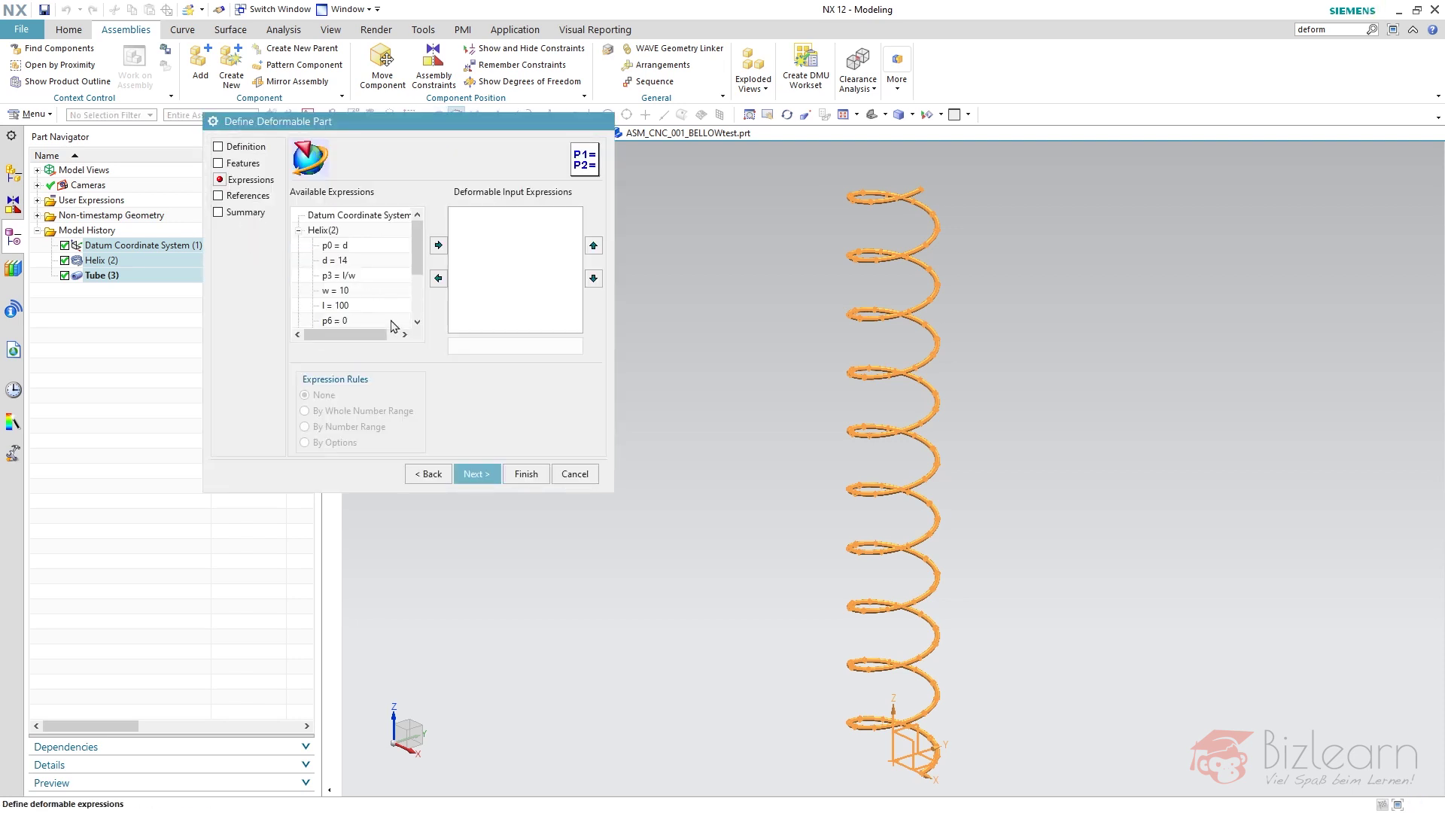
click(340, 305)
click(438, 244)
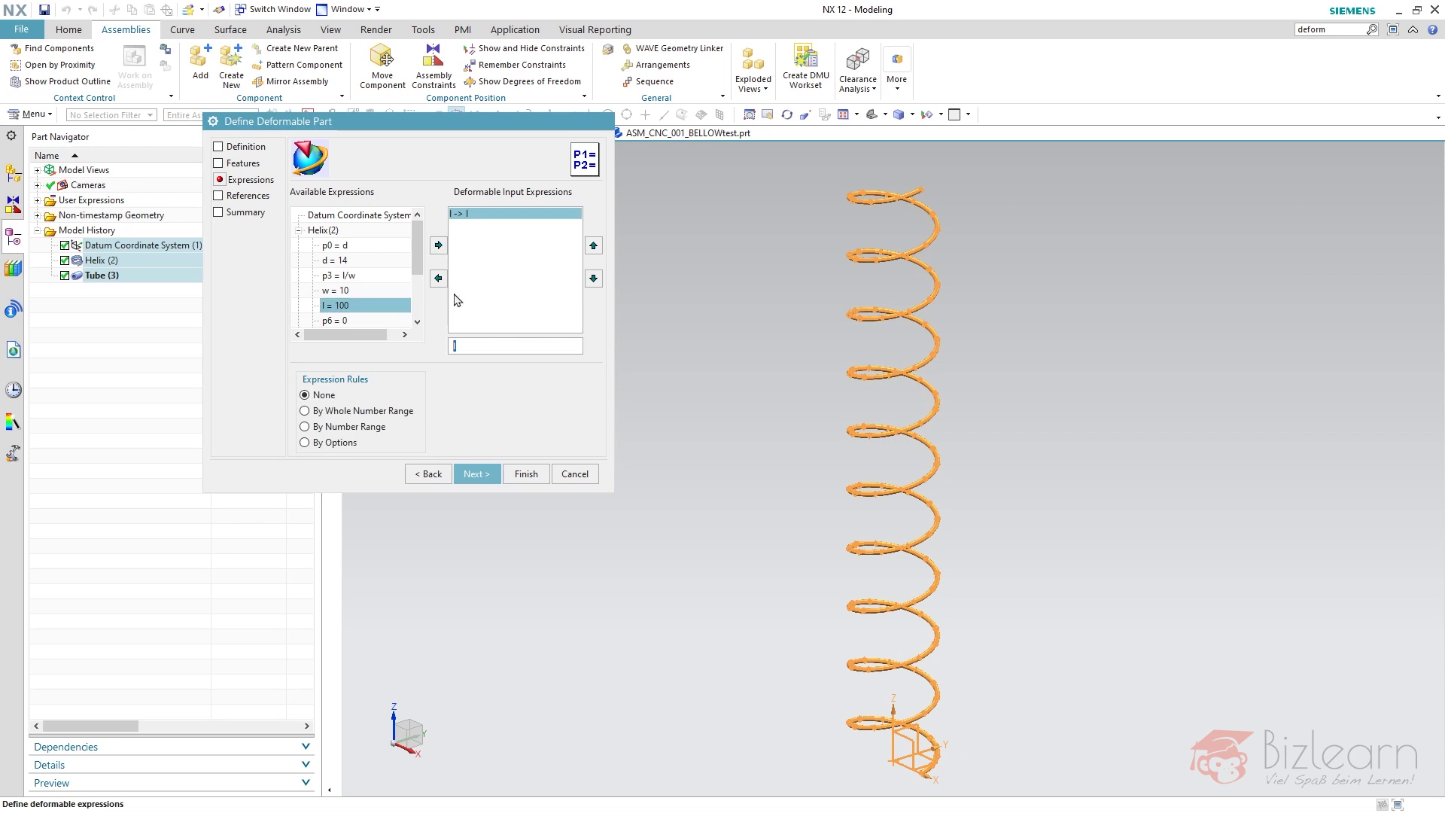
click(259, 198)
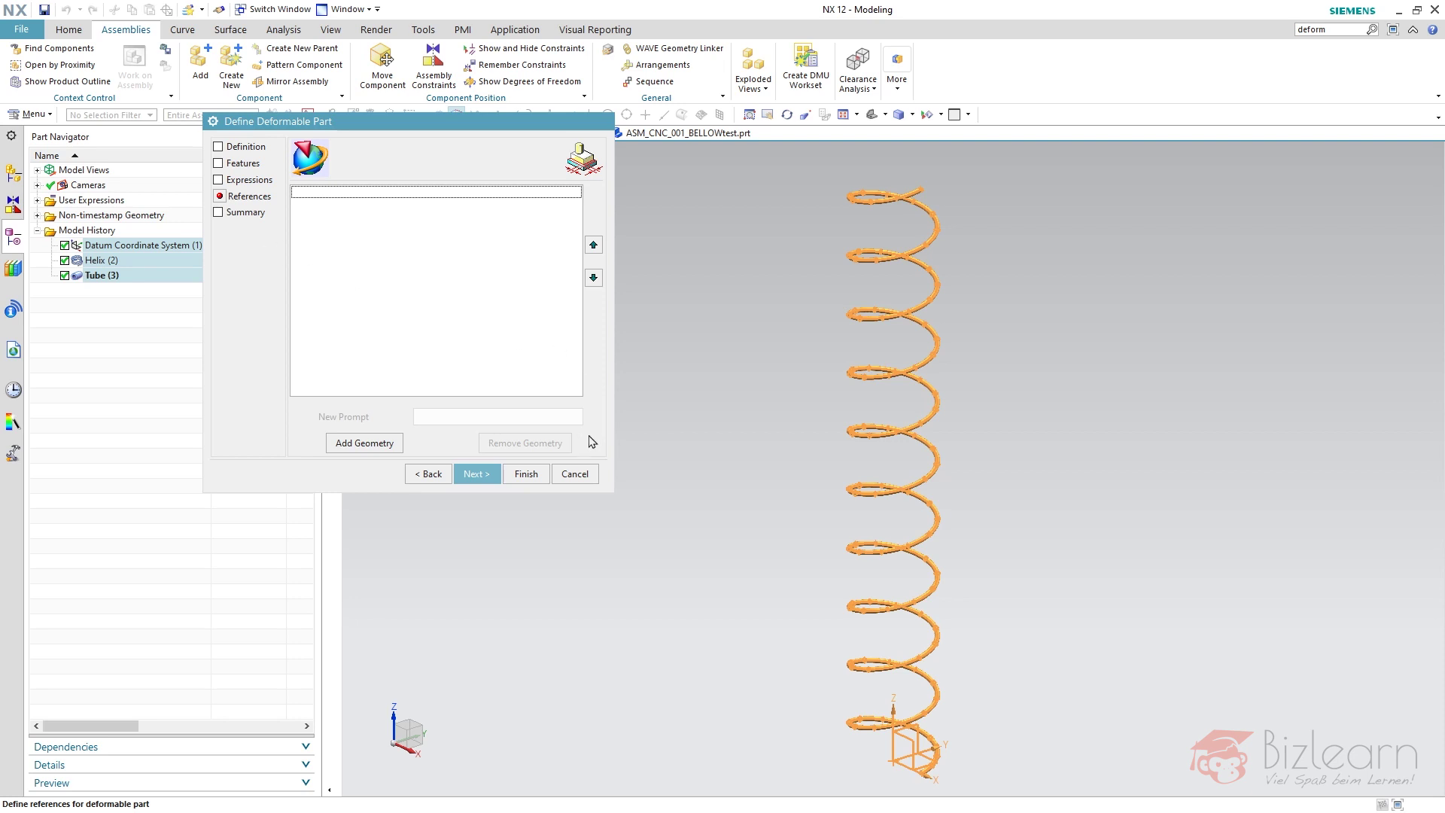
click(515, 472)
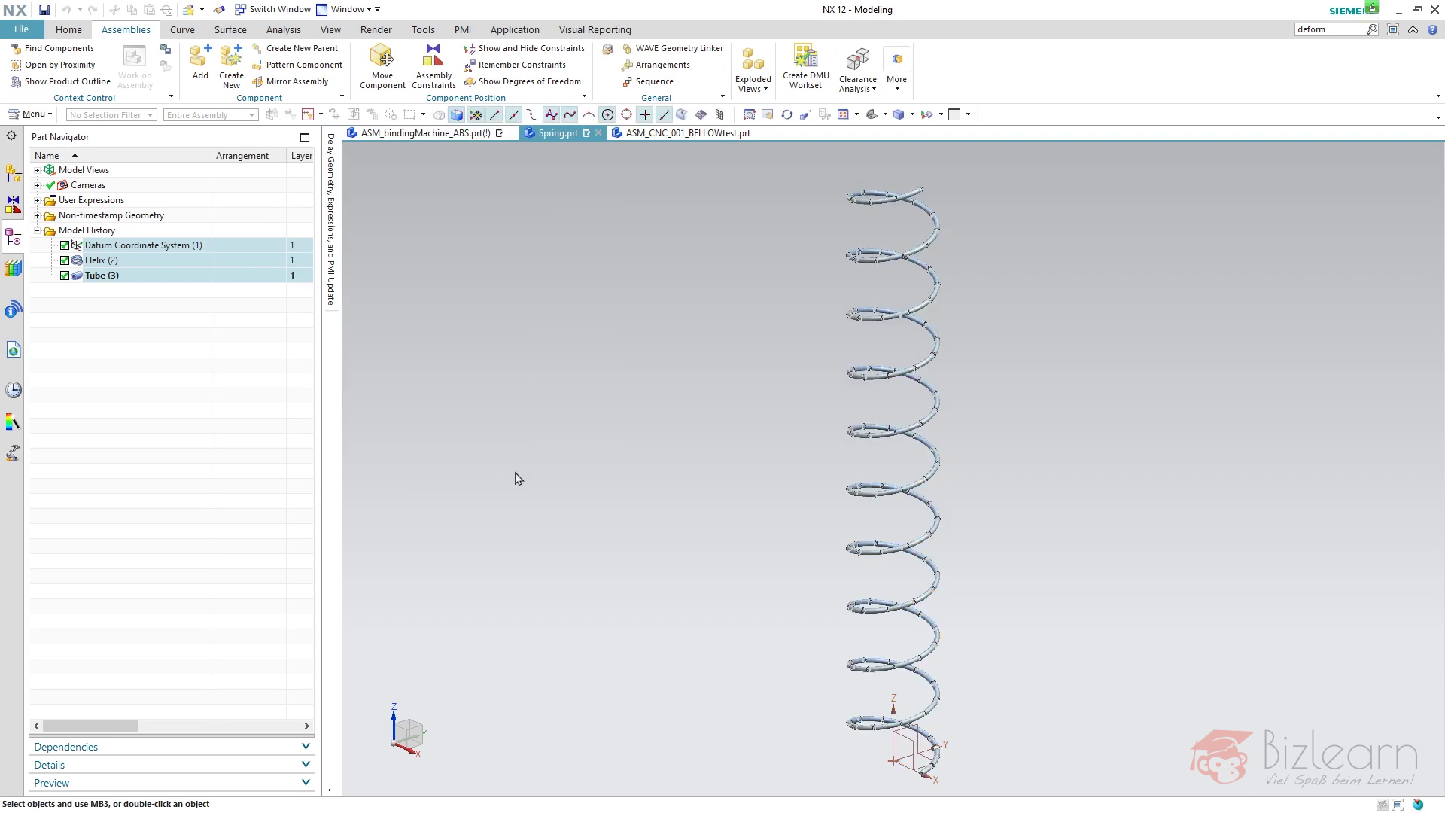
click(152, 294)
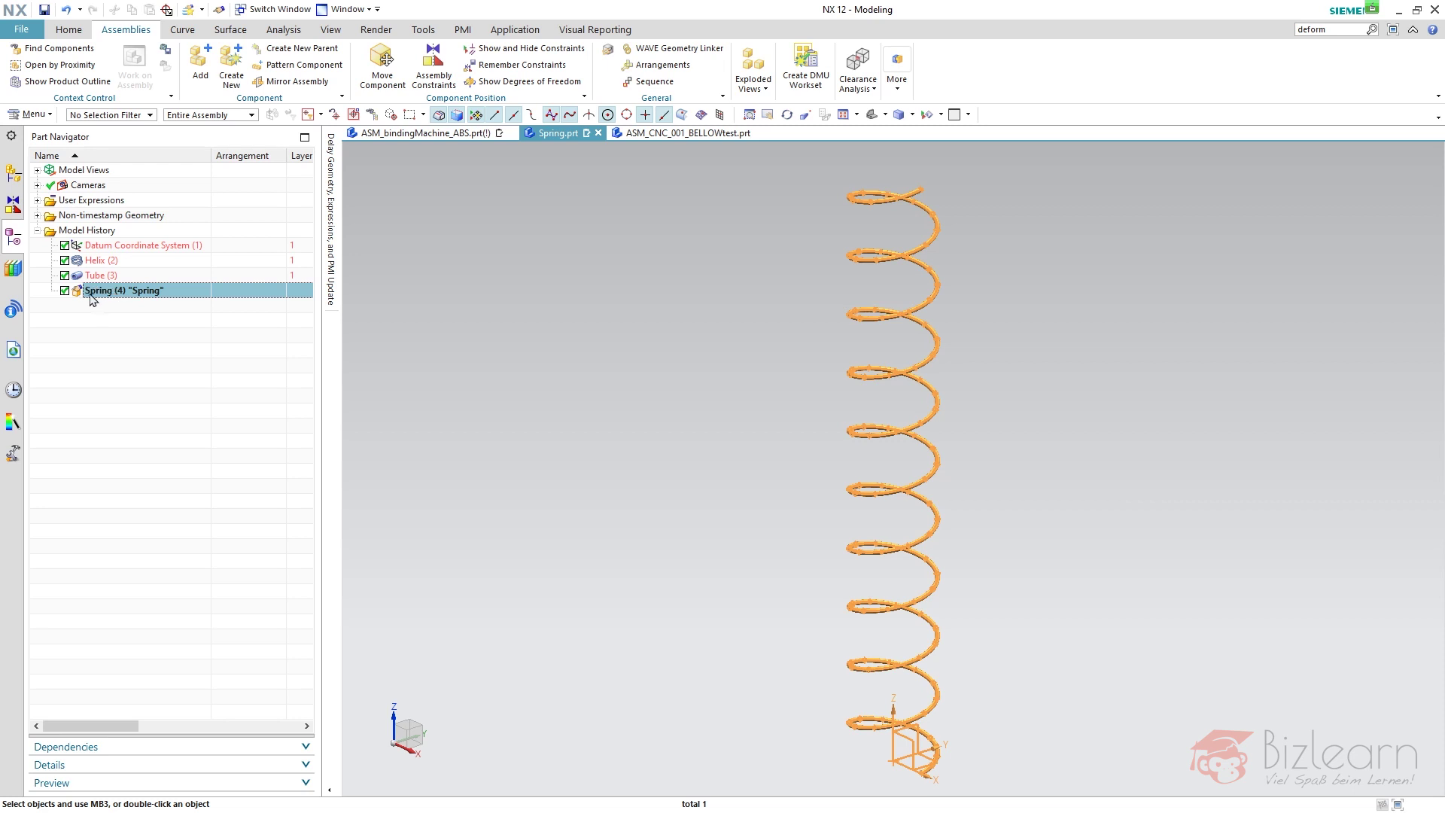
click(116, 319)
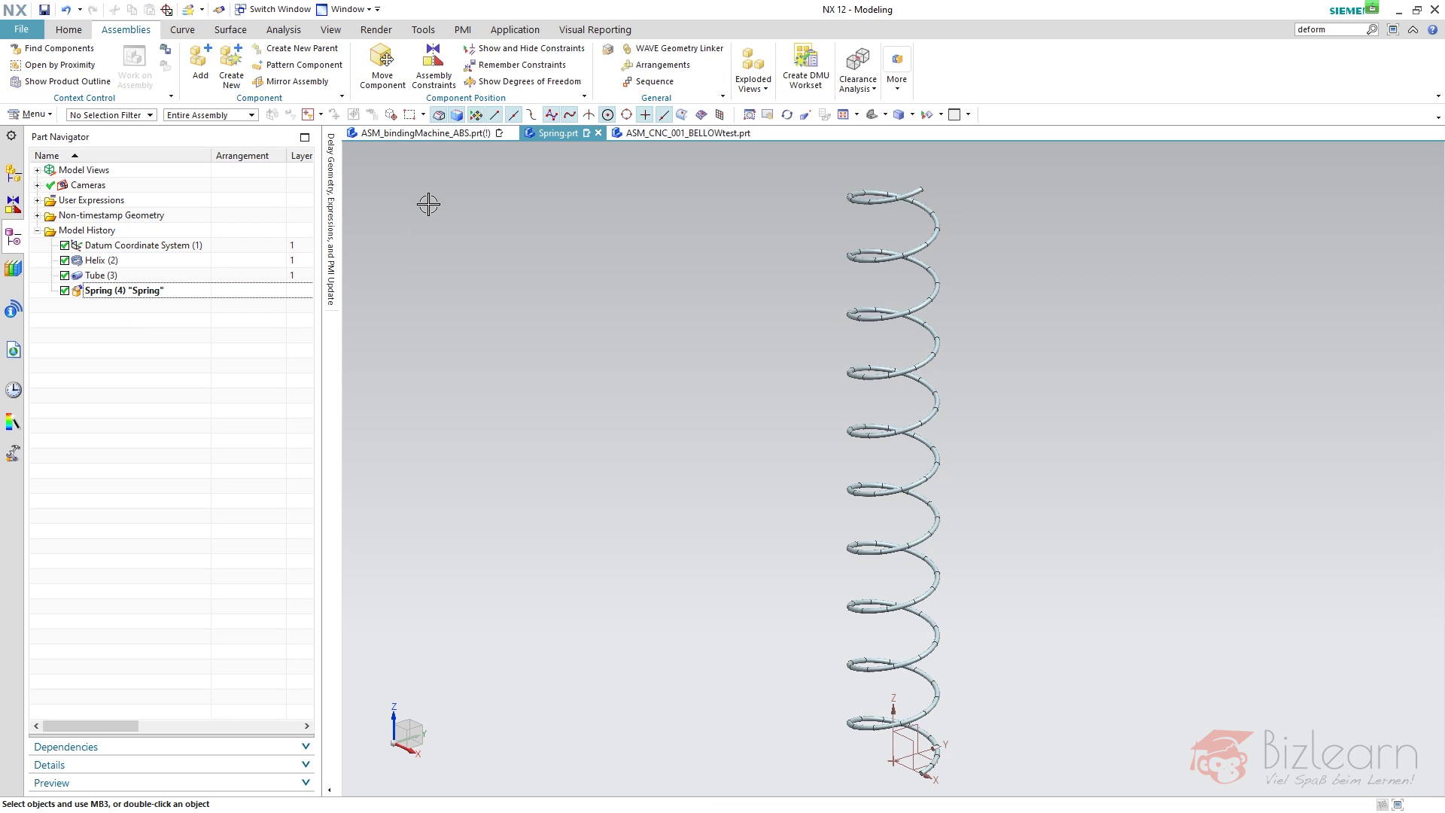
click(437, 139)
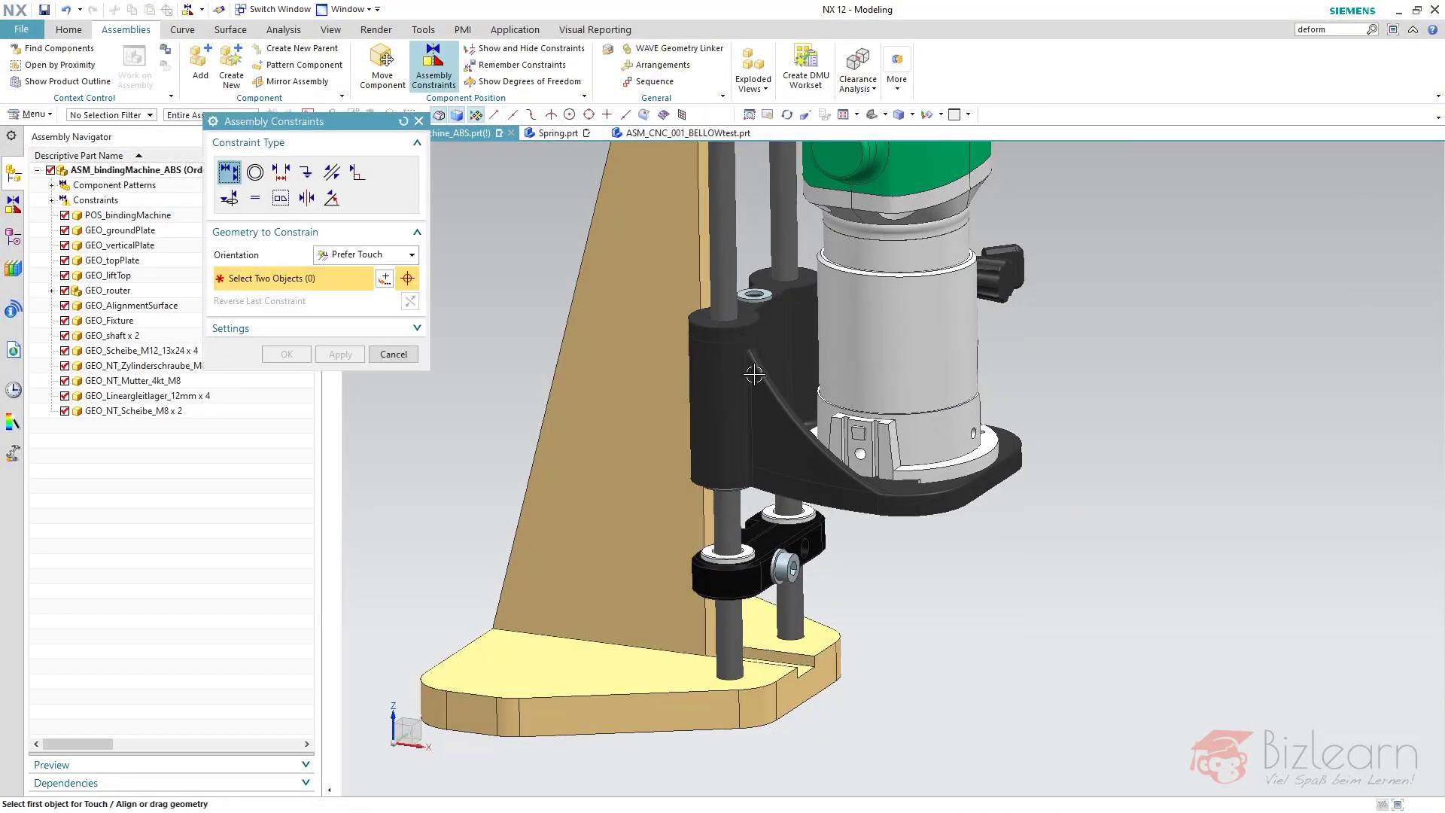
Step: Load the referenced parts and align the lift top bore with the shaft
key(Return)
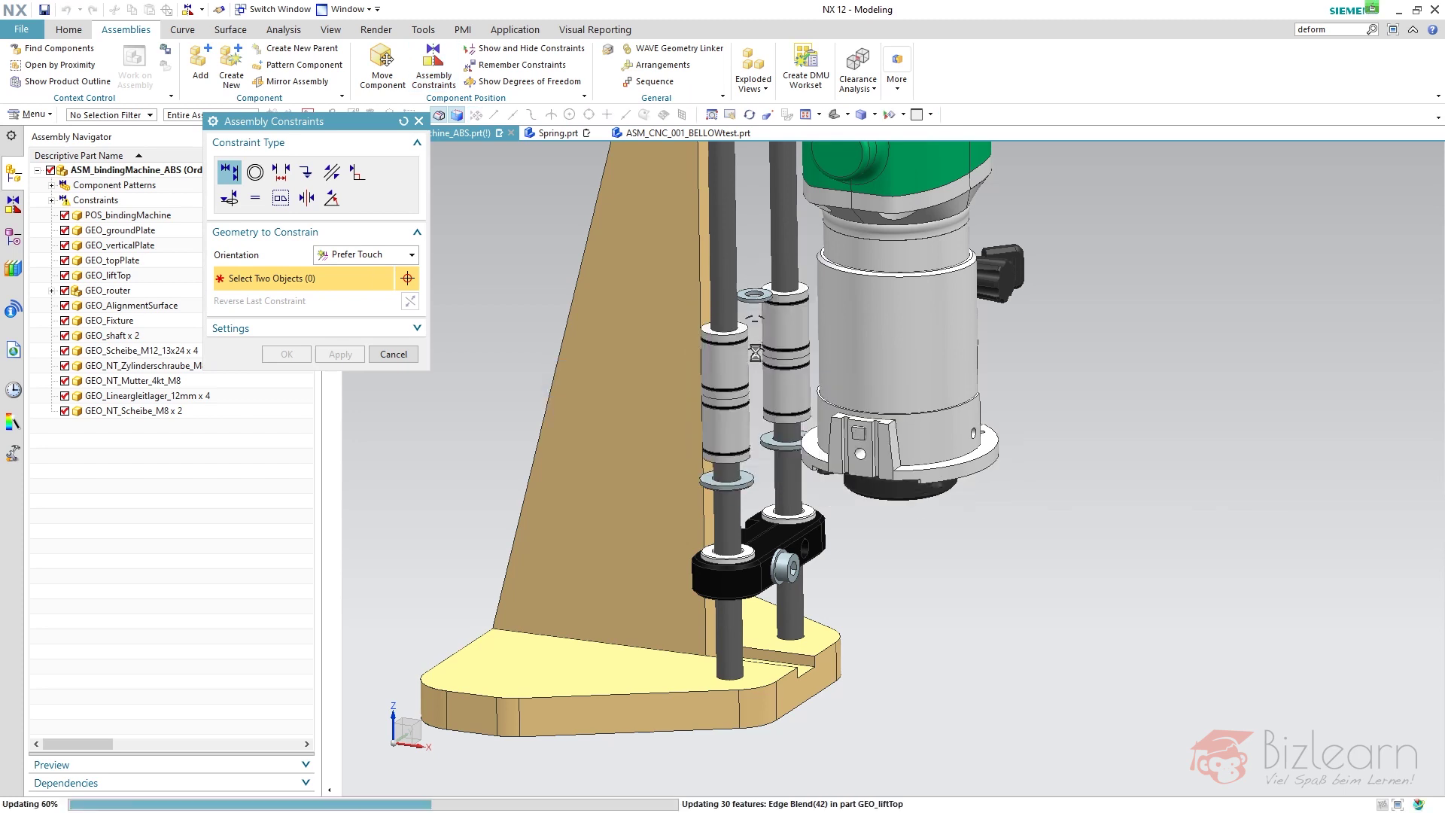
click(768, 357)
click(727, 639)
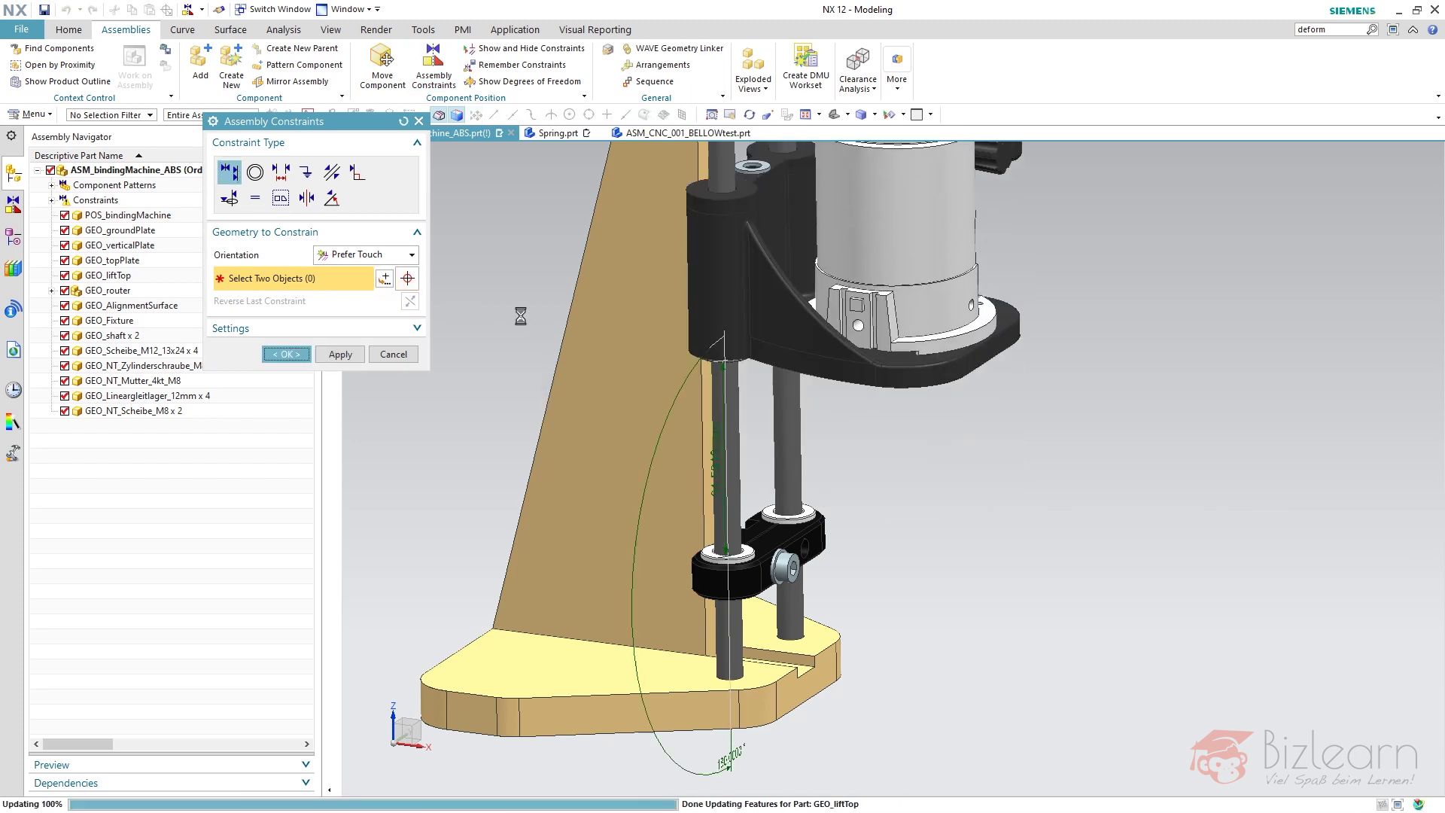
click(287, 354)
Step: Add Spring.prt, seating it on the collar washer face and centring it on the shaft
click(212, 85)
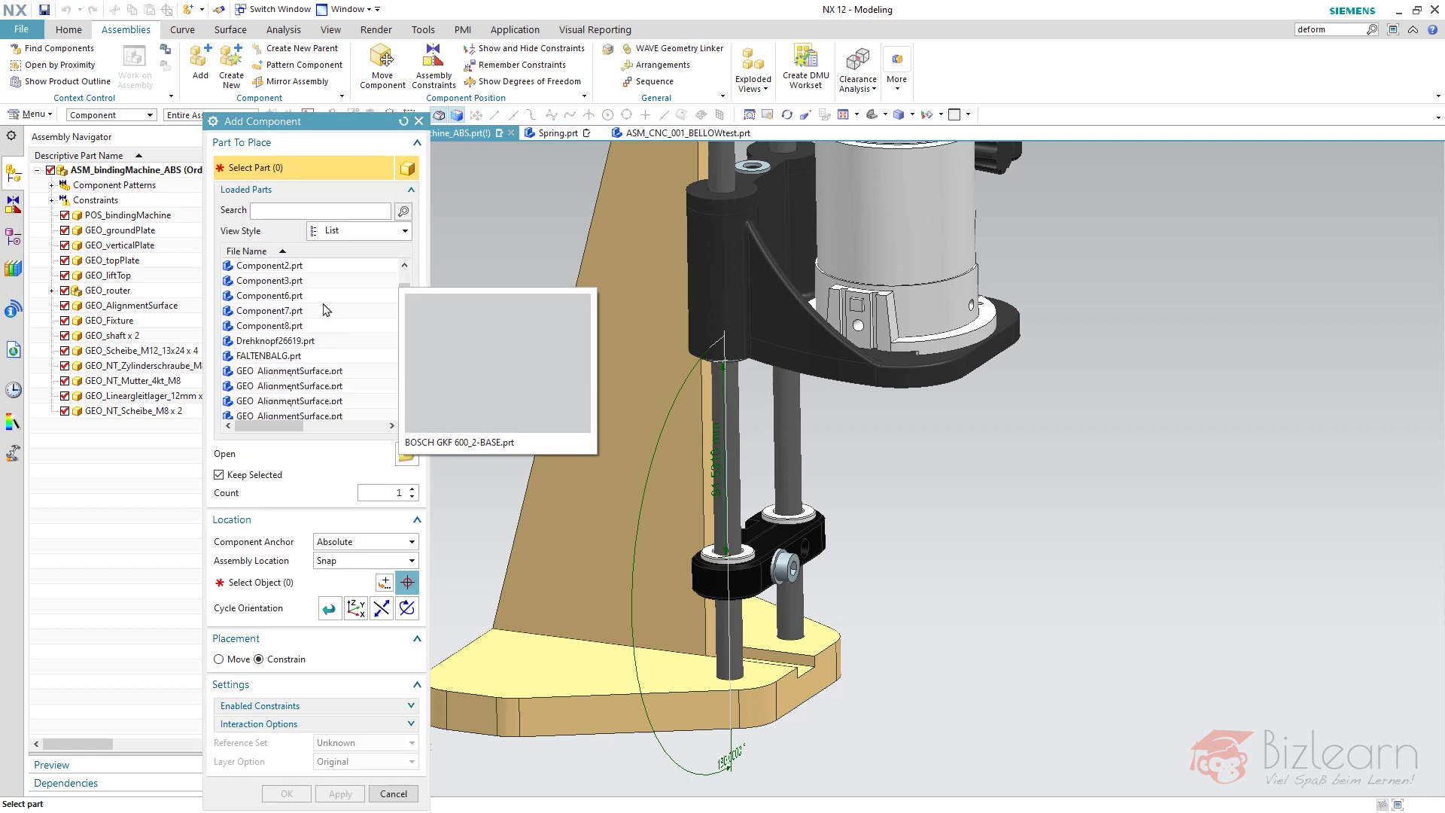
click(973, 516)
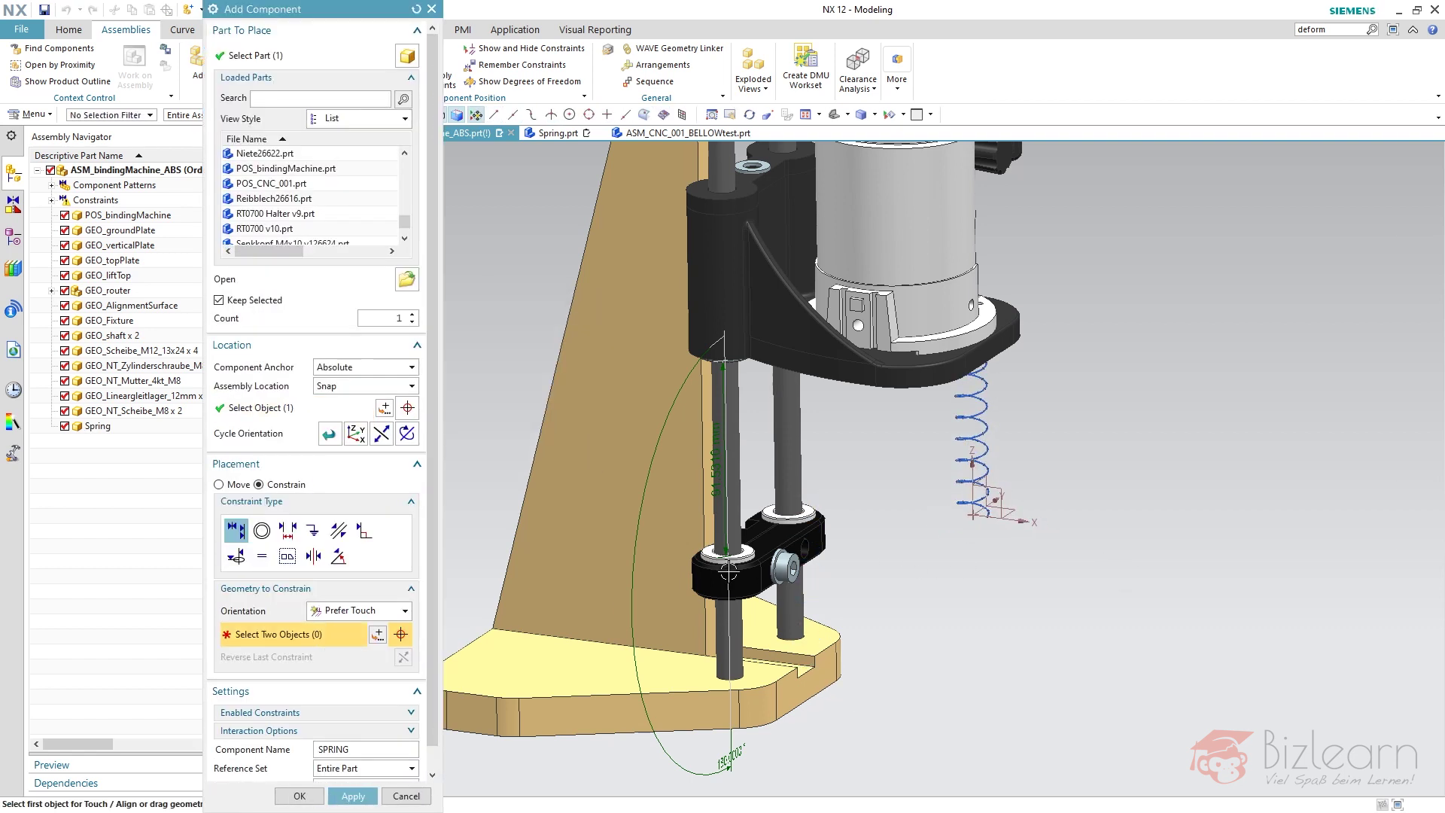
click(1003, 514)
scroll(745, 543, up, 5)
scroll(746, 544, up, 2)
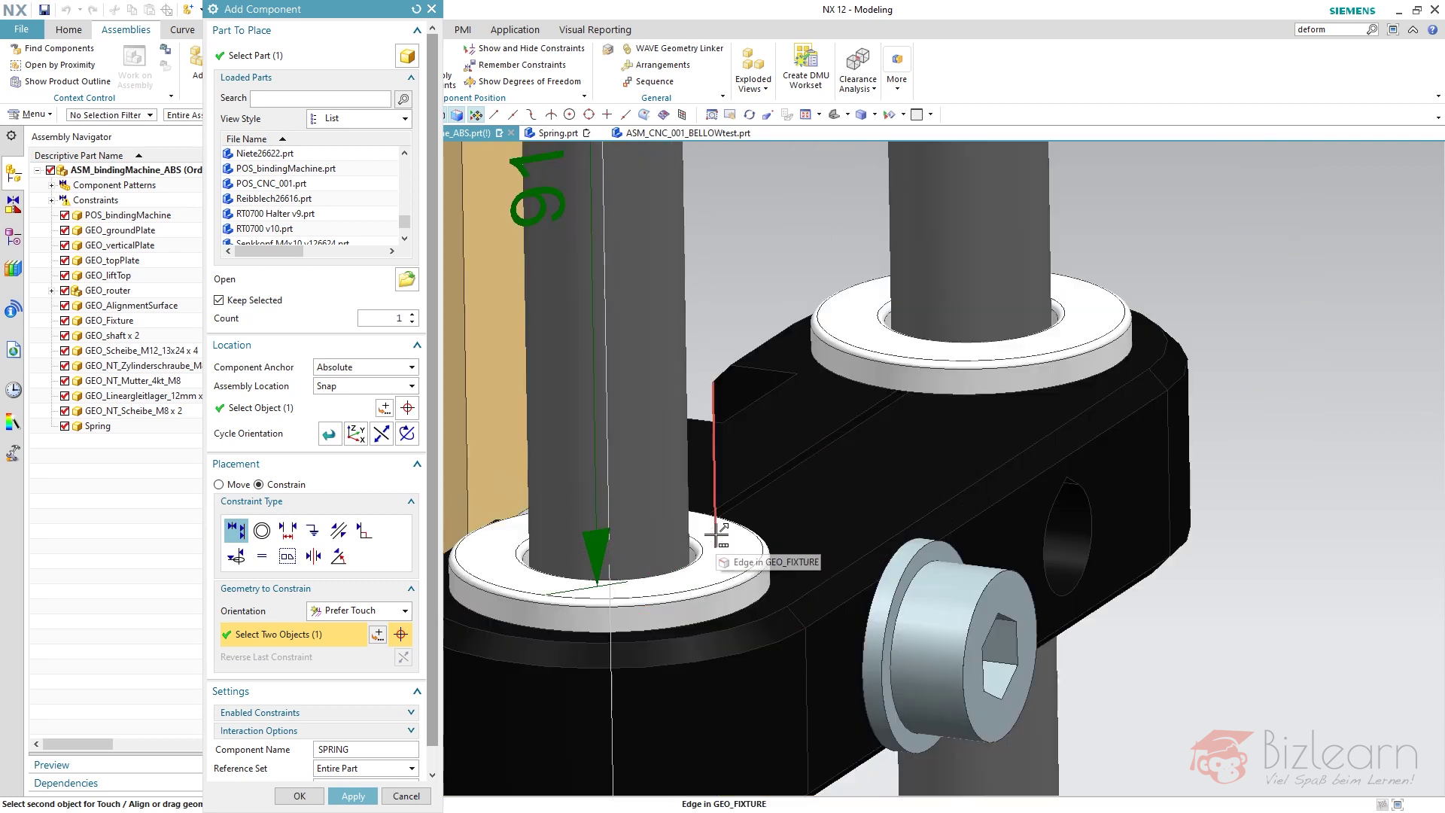
scroll(919, 628, down, 5)
click(1124, 265)
click(744, 580)
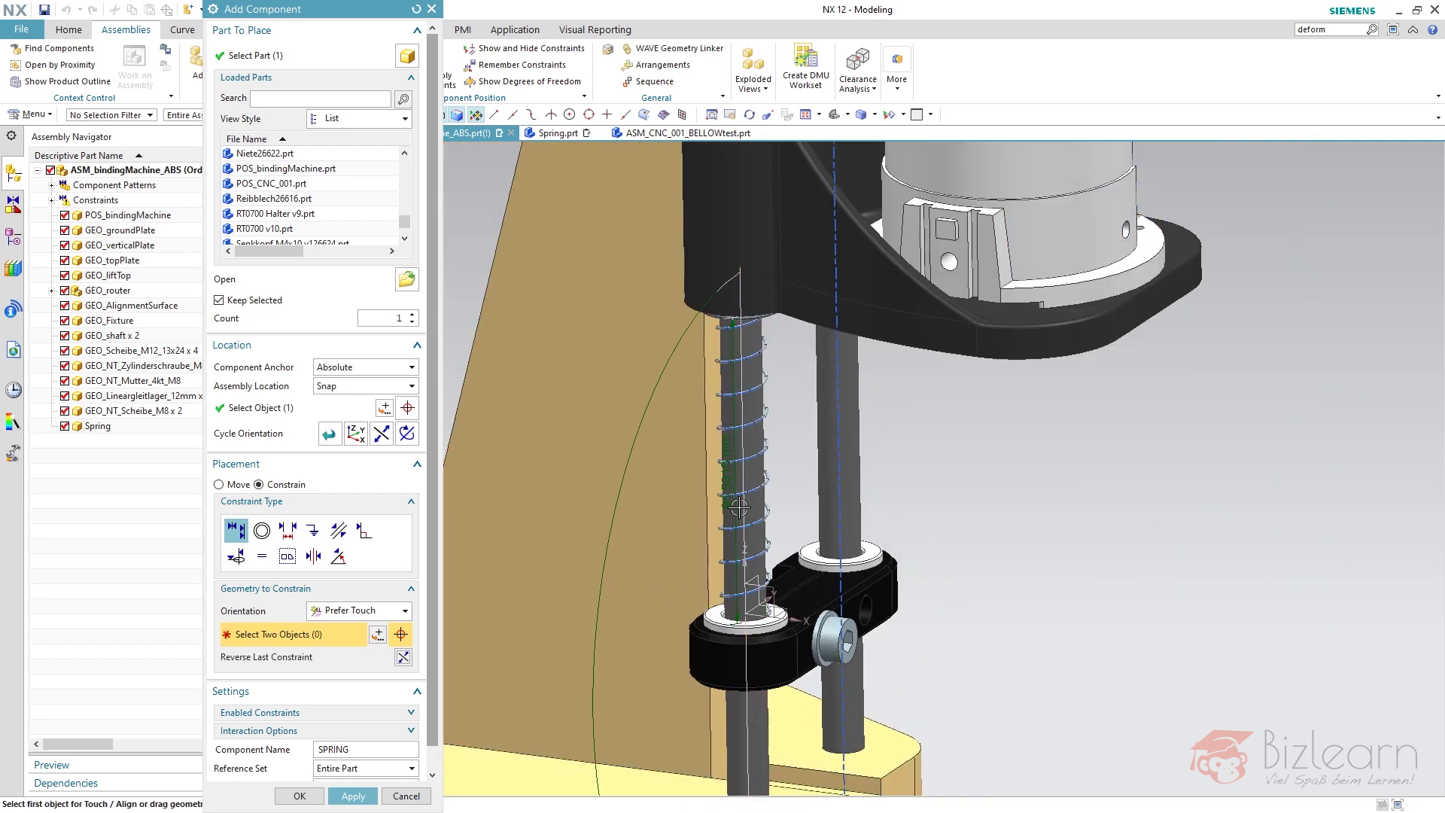
click(310, 797)
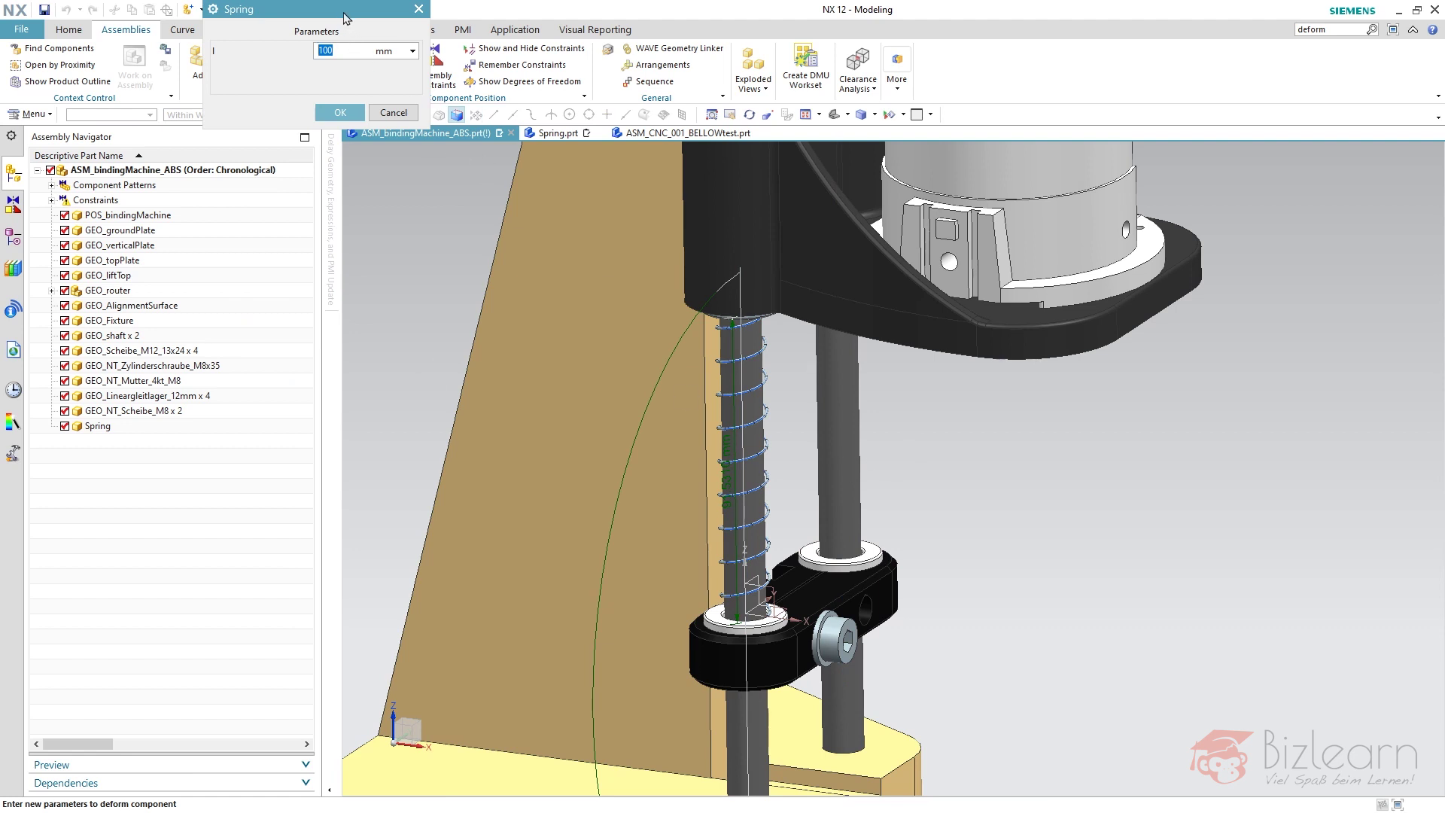
Step: Check the length value options, then cancel the Spring parameters dialog, keeping l = 100 mm
drag(346, 16, 504, 278)
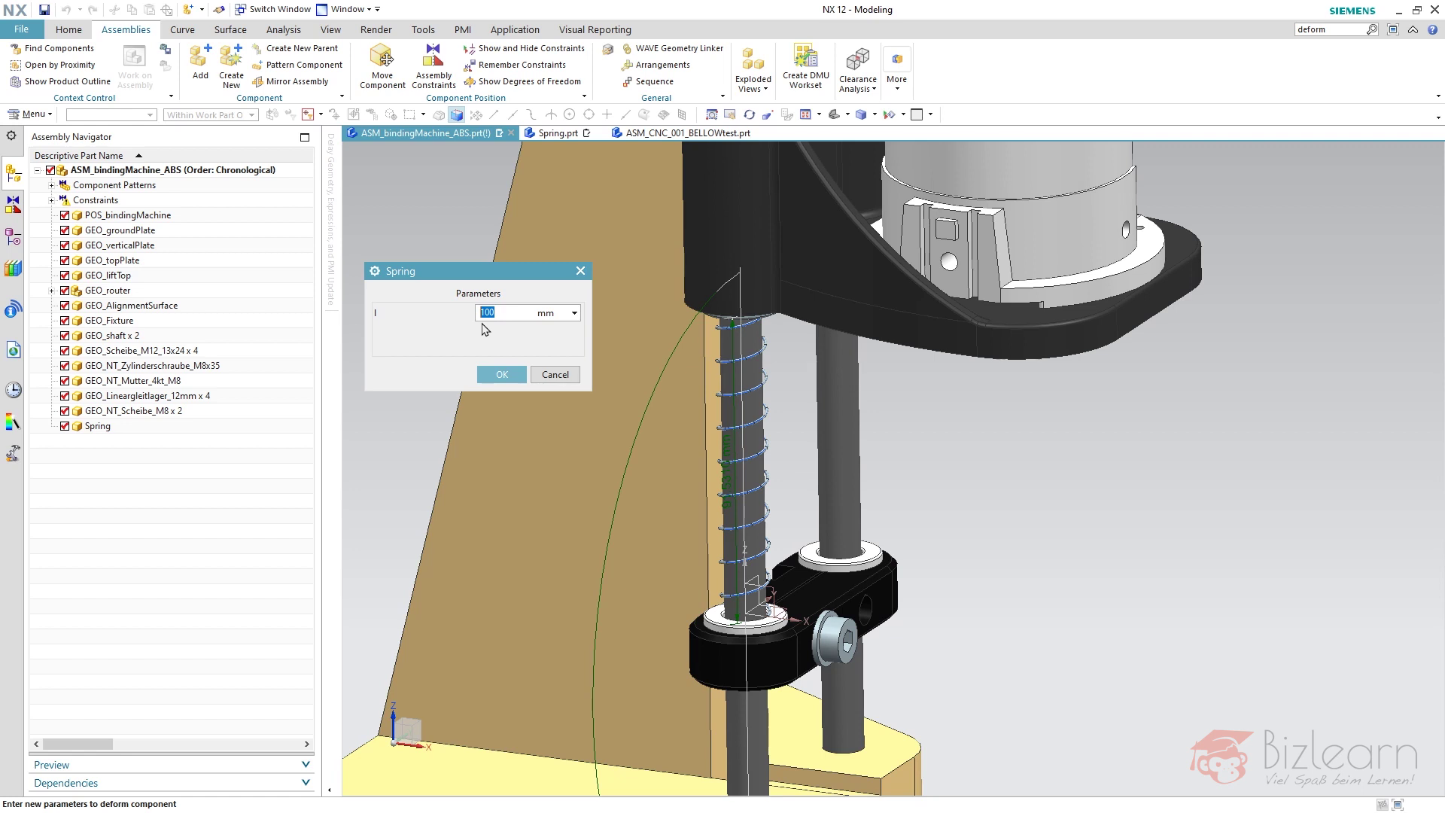
click(574, 314)
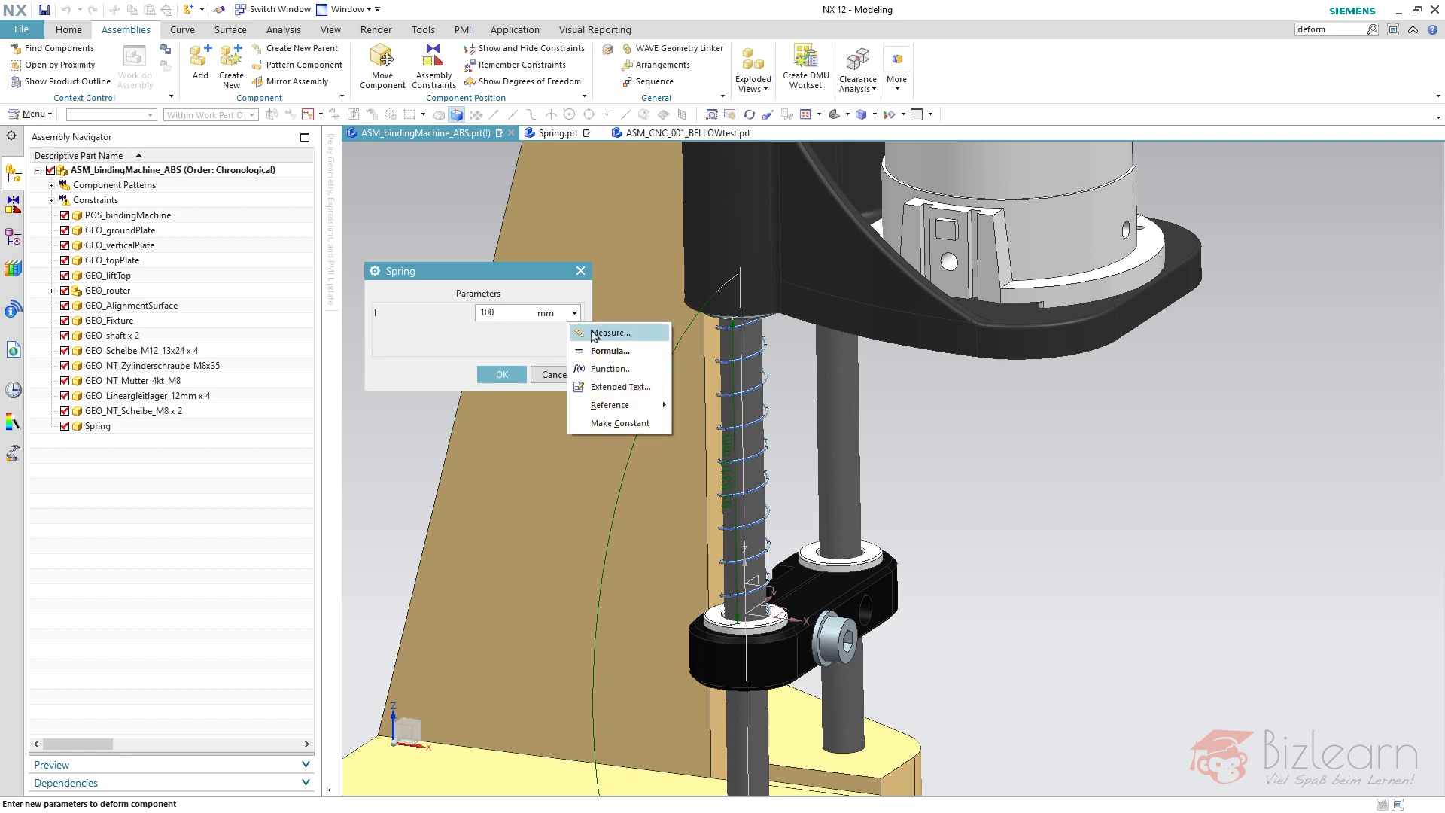
click(530, 360)
click(555, 375)
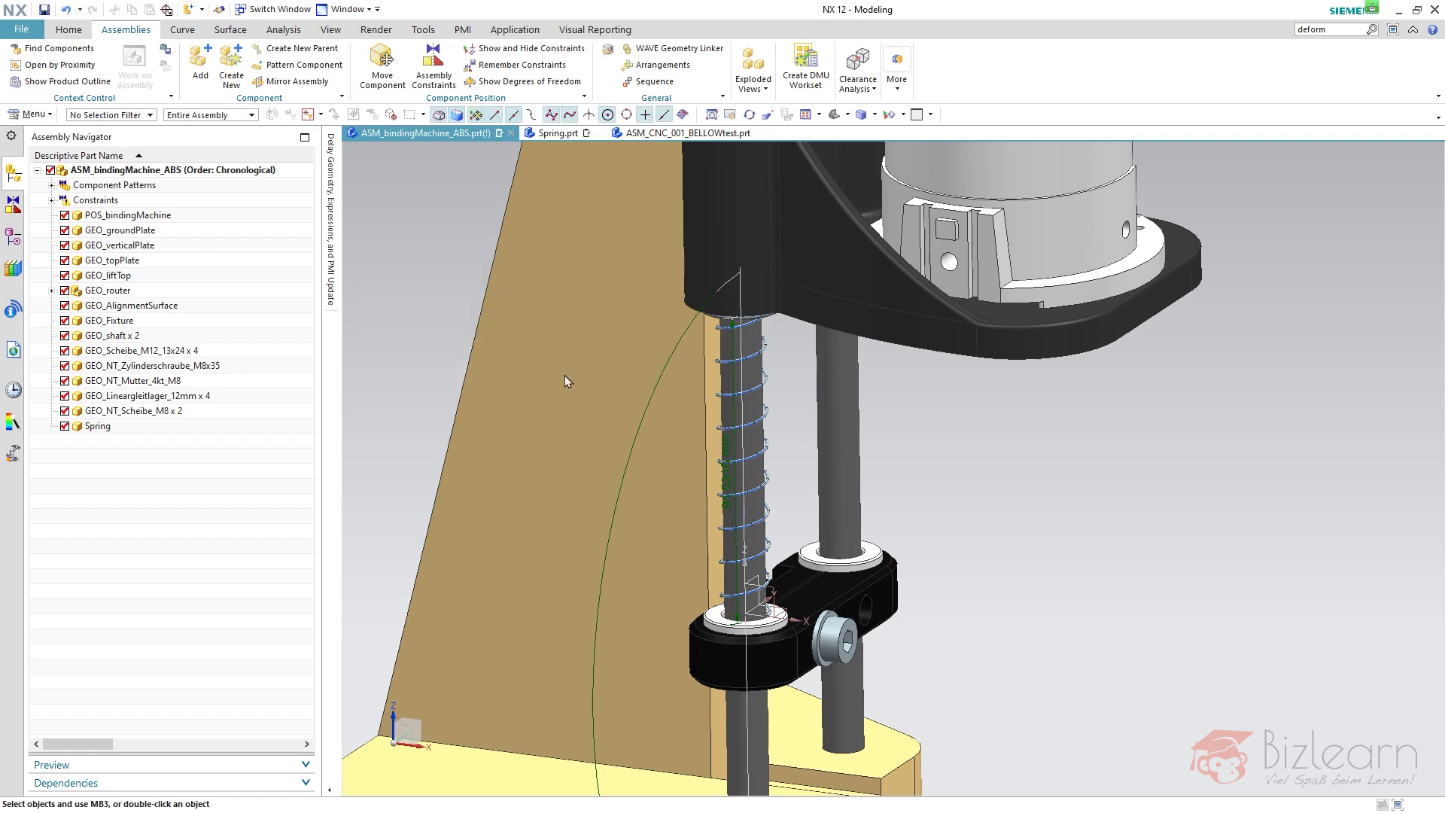
click(15, 238)
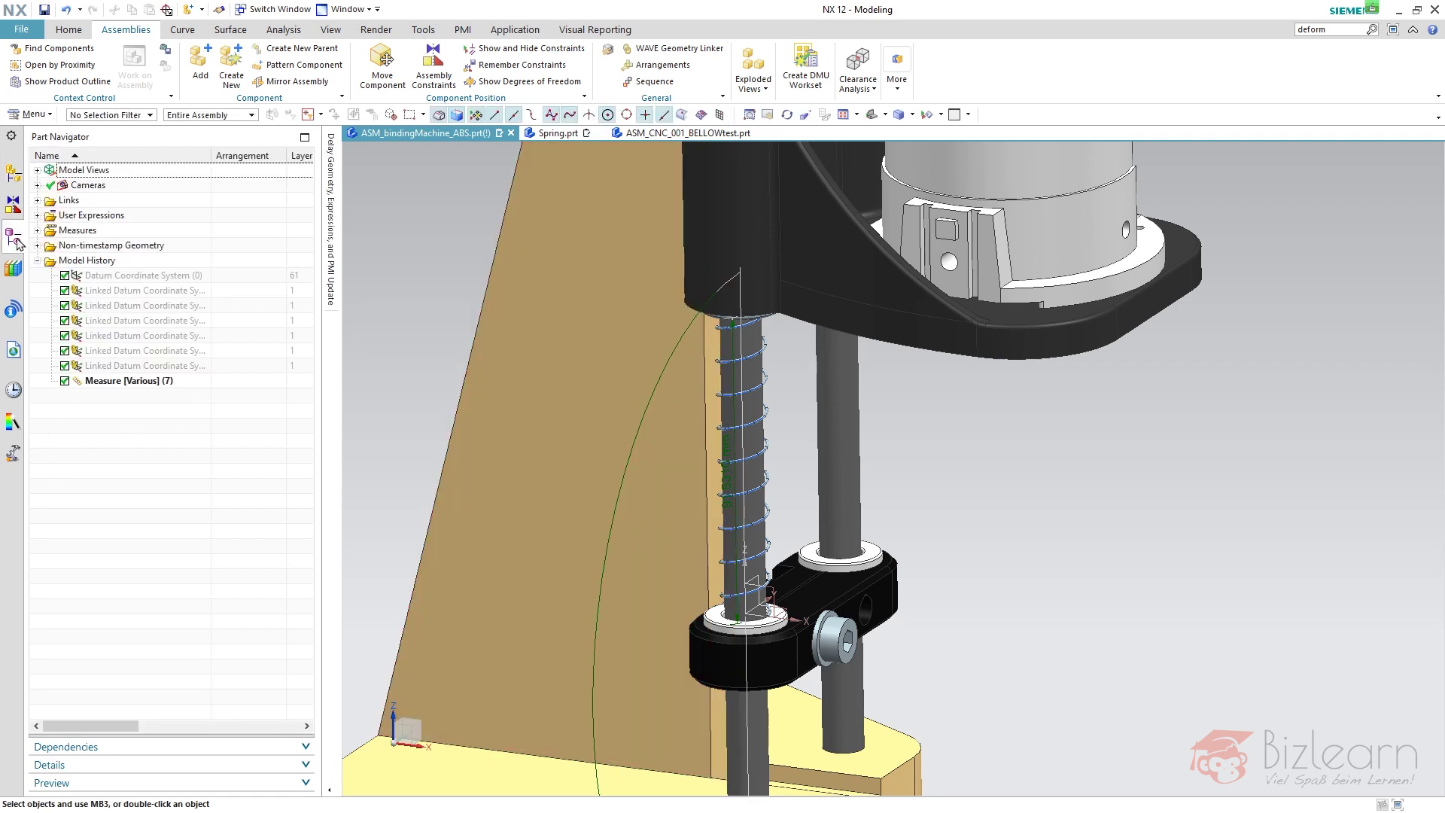
Step: Replace Measure [Various] (7) with an associative 91.5310 mm distance measurement between the lower and upper washer faces
click(134, 384)
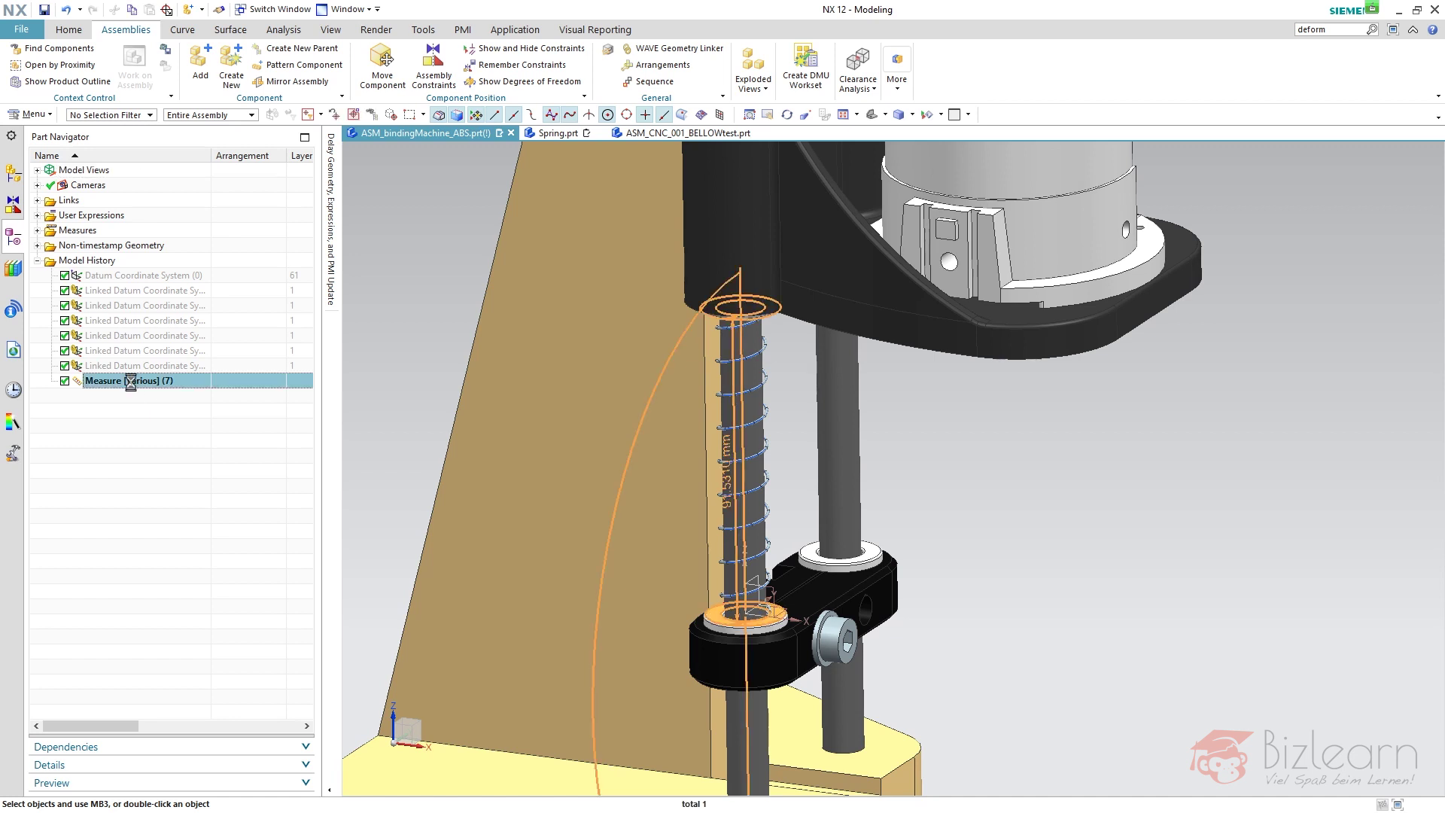
key(Delete)
click(1068, 467)
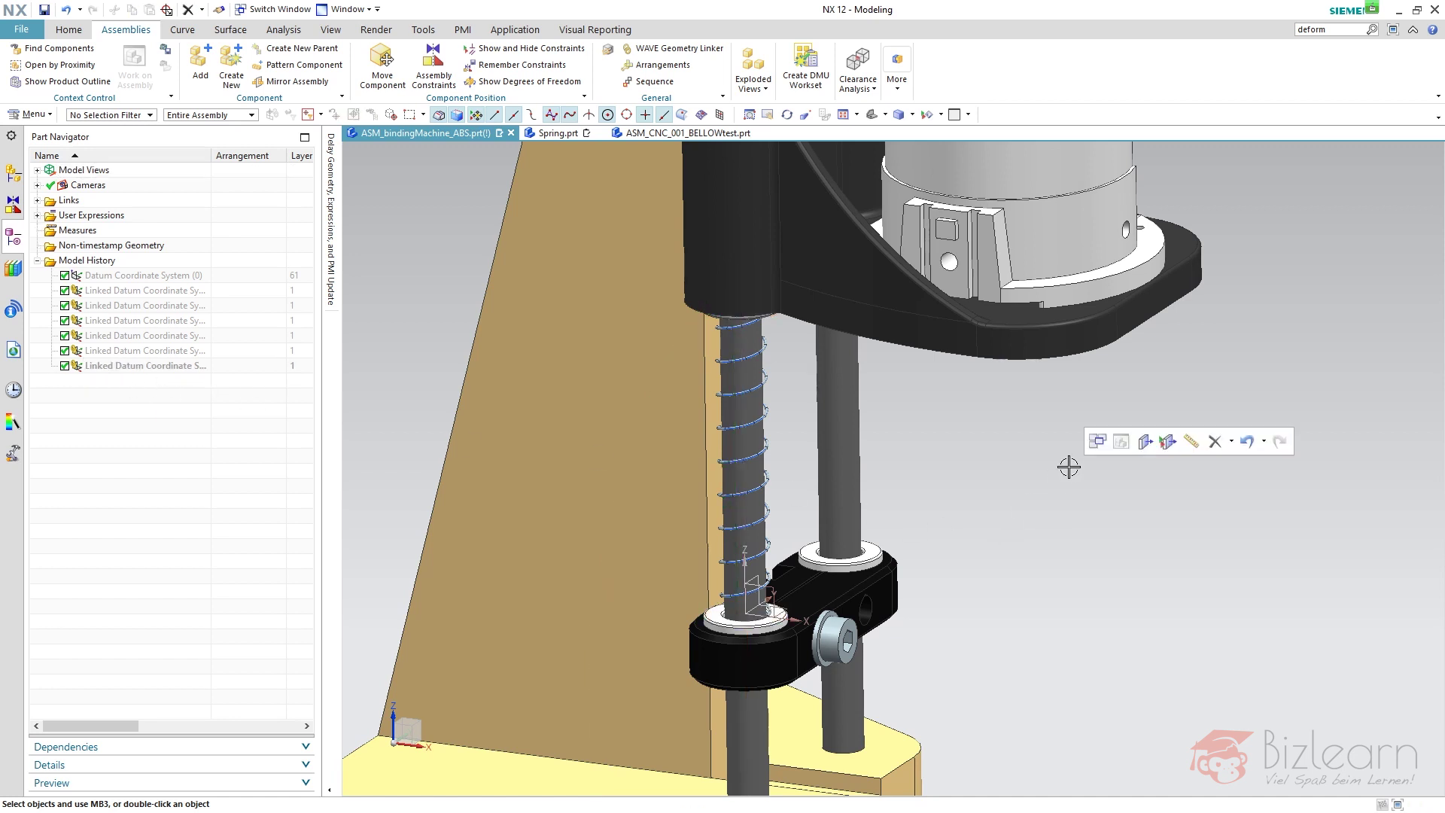
click(1191, 442)
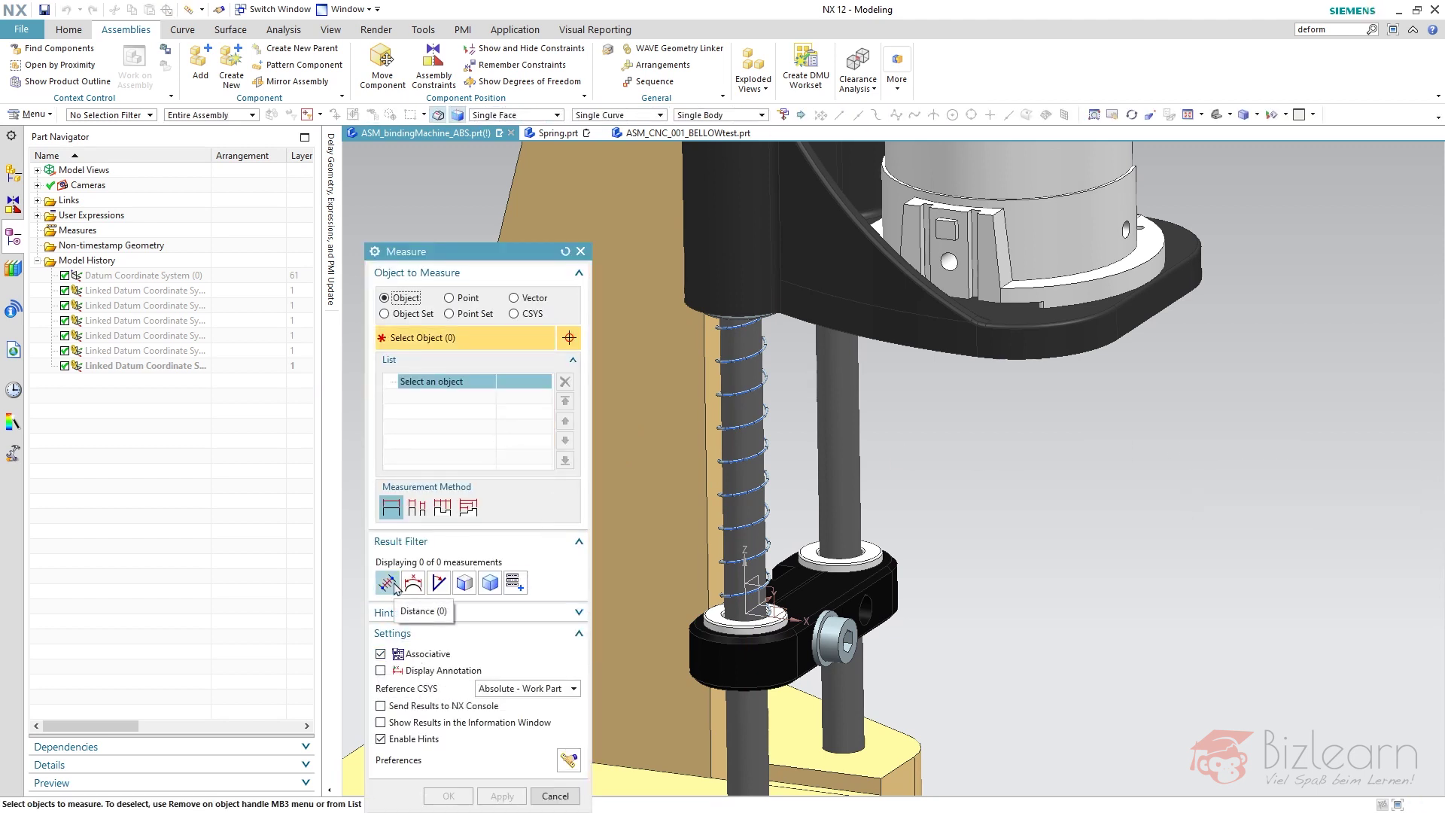
scroll(716, 613, up, 5)
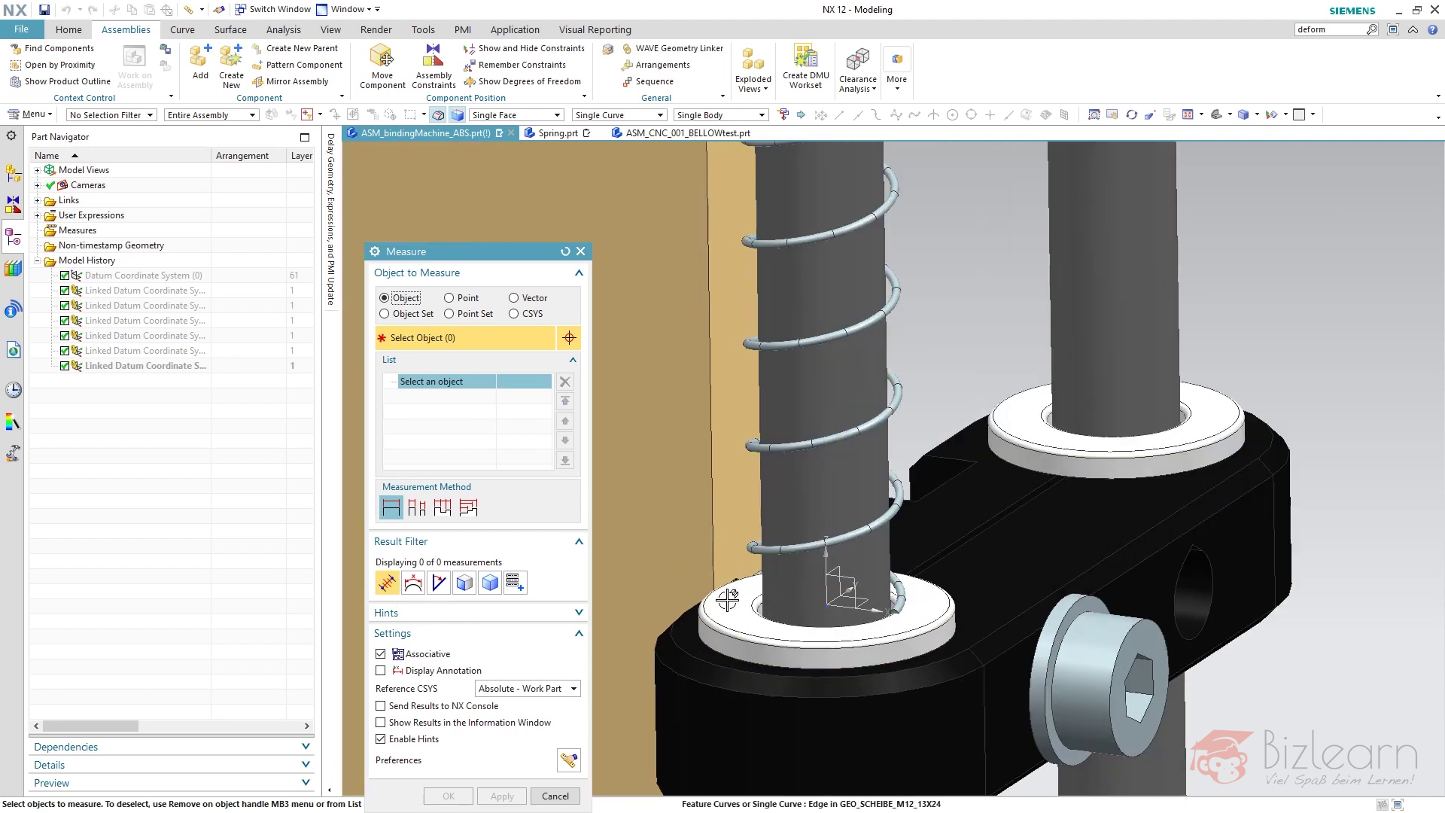
click(716, 614)
scroll(806, 409, down, 5)
scroll(783, 271, up, 3)
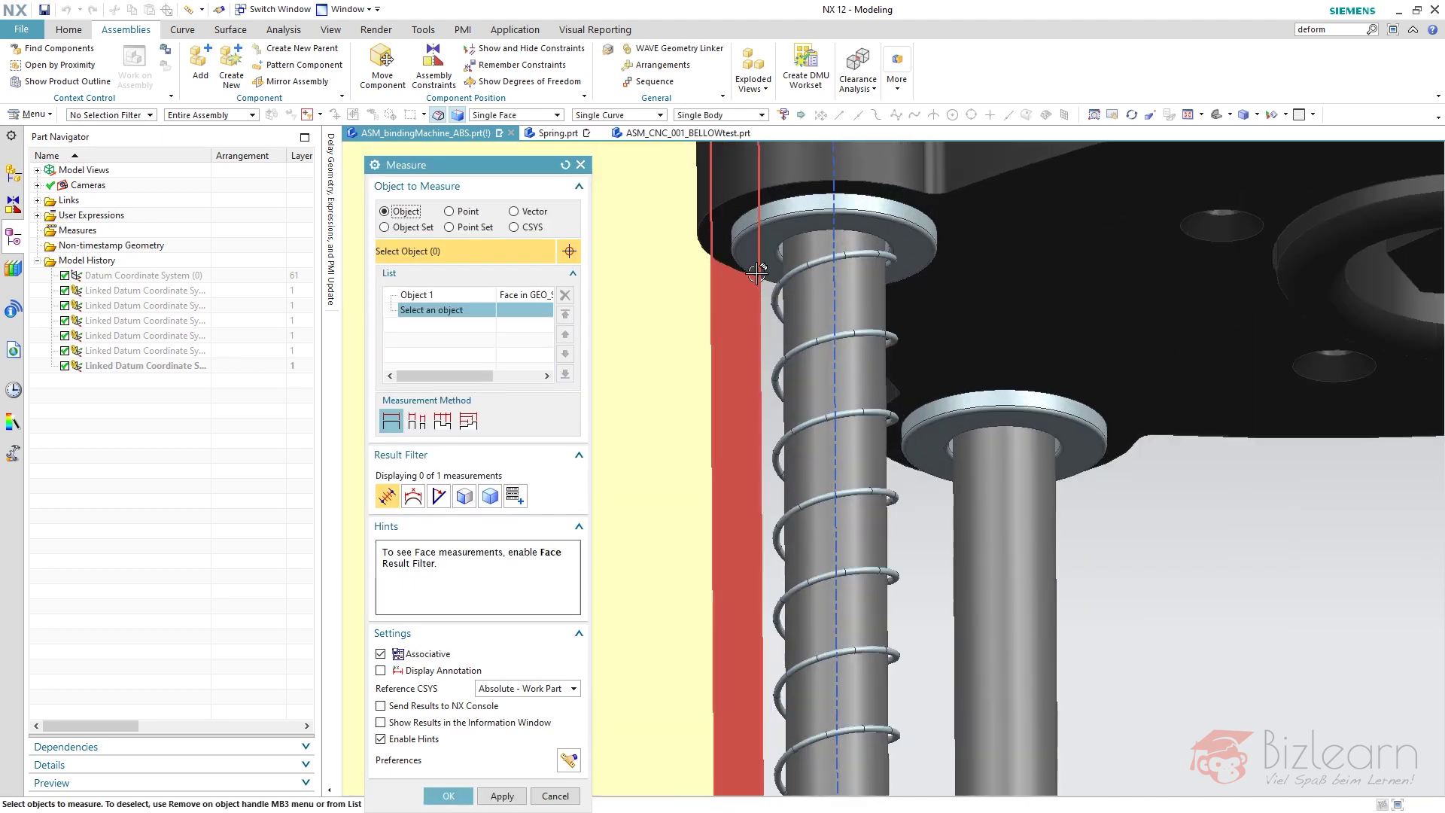
click(834, 297)
scroll(834, 298, down, 3)
middle_drag(834, 297, 828, 325)
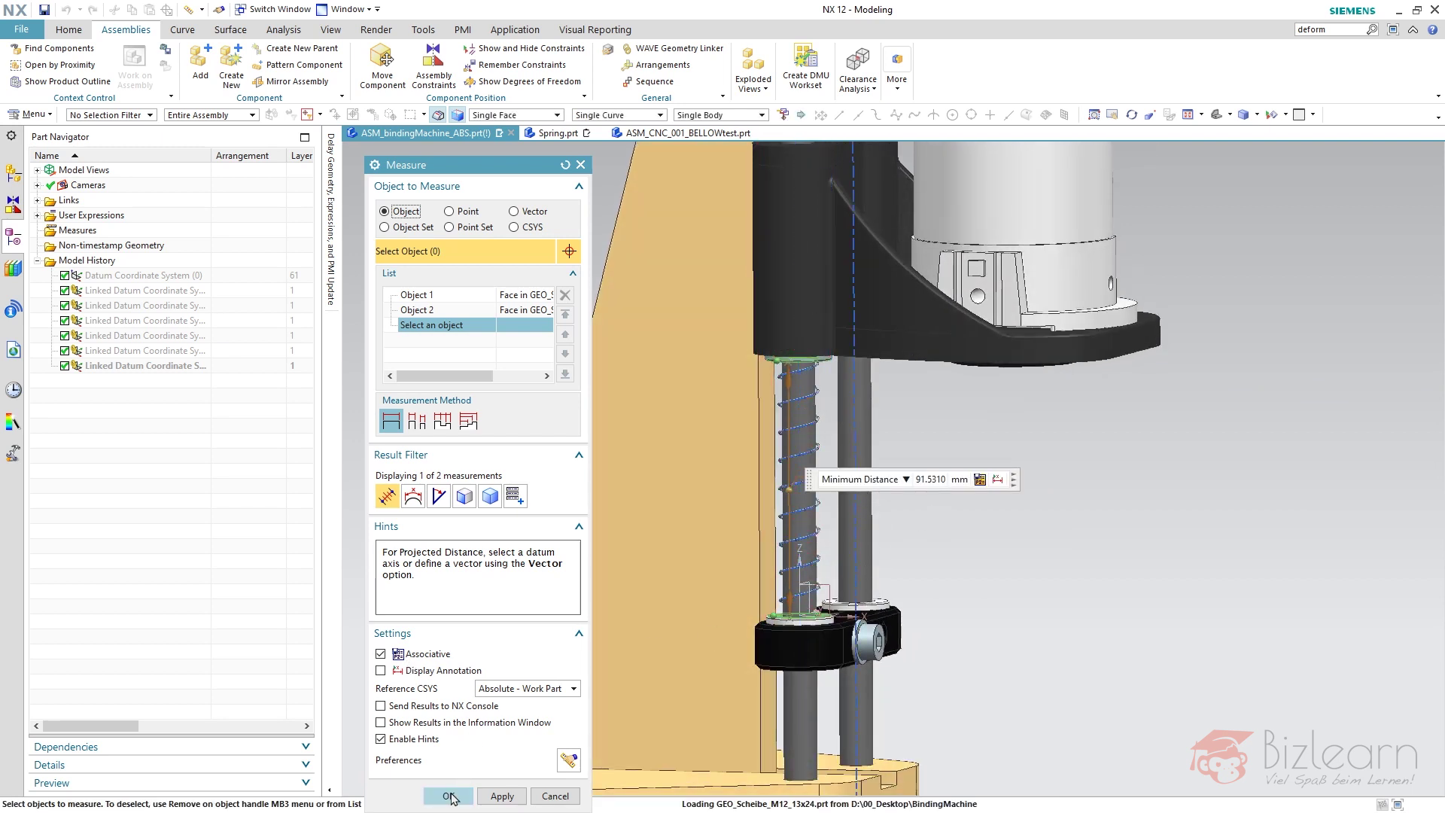
click(449, 795)
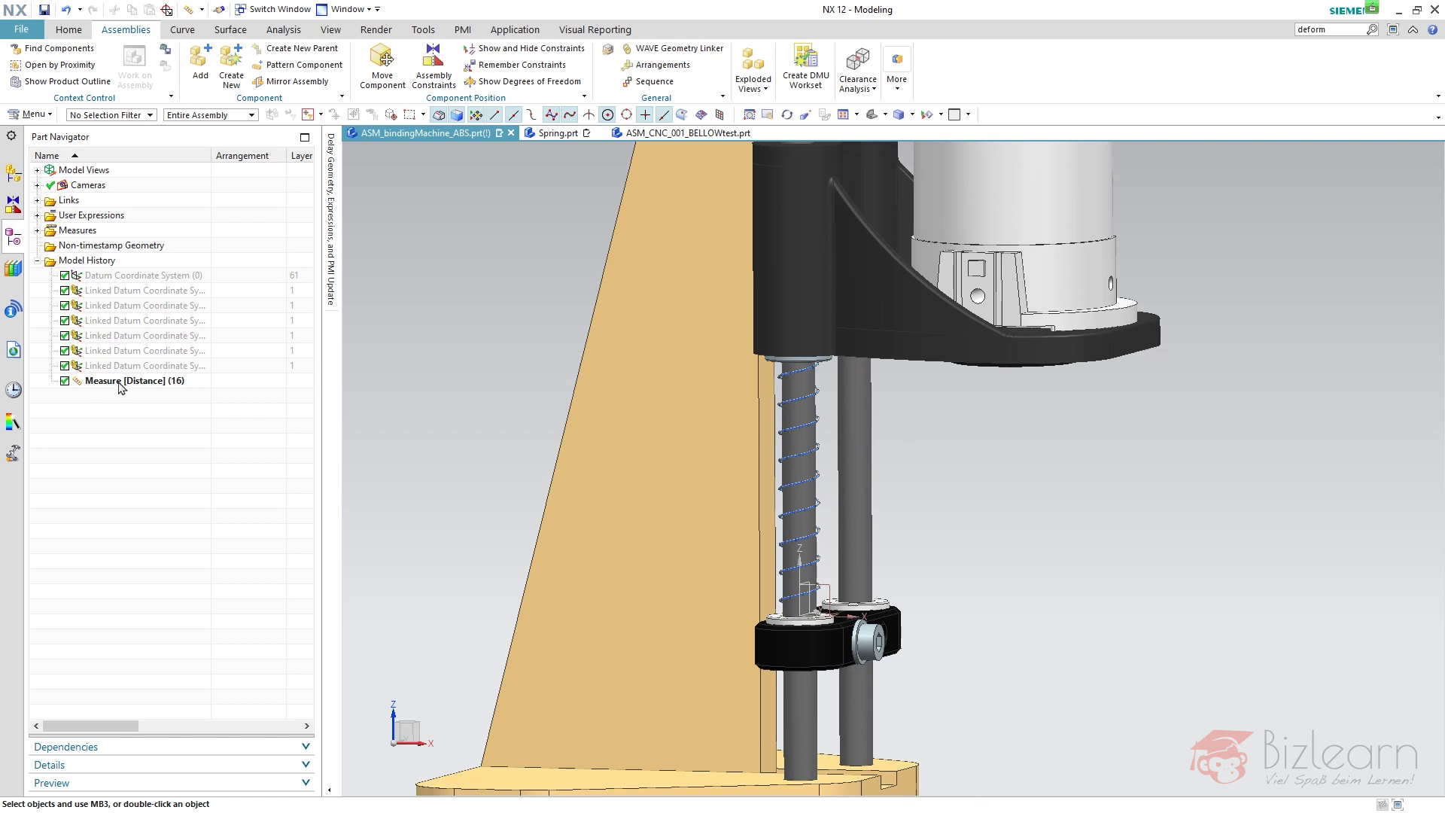
Step: Deform the spring so its length references Measure [Distance] (16) parameter p207
middle_drag(828, 437, 691, 353)
right_click(691, 353)
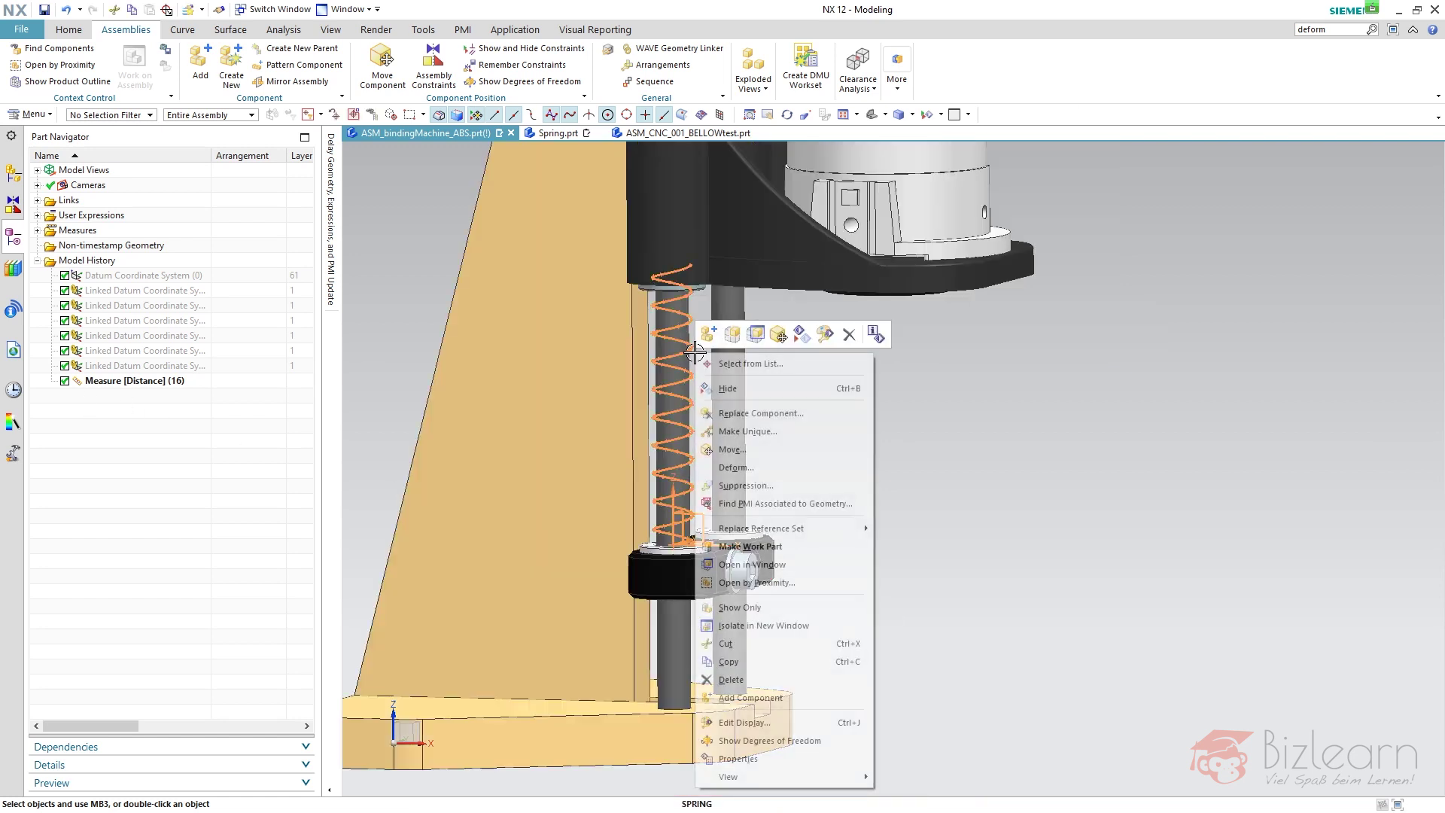
click(781, 466)
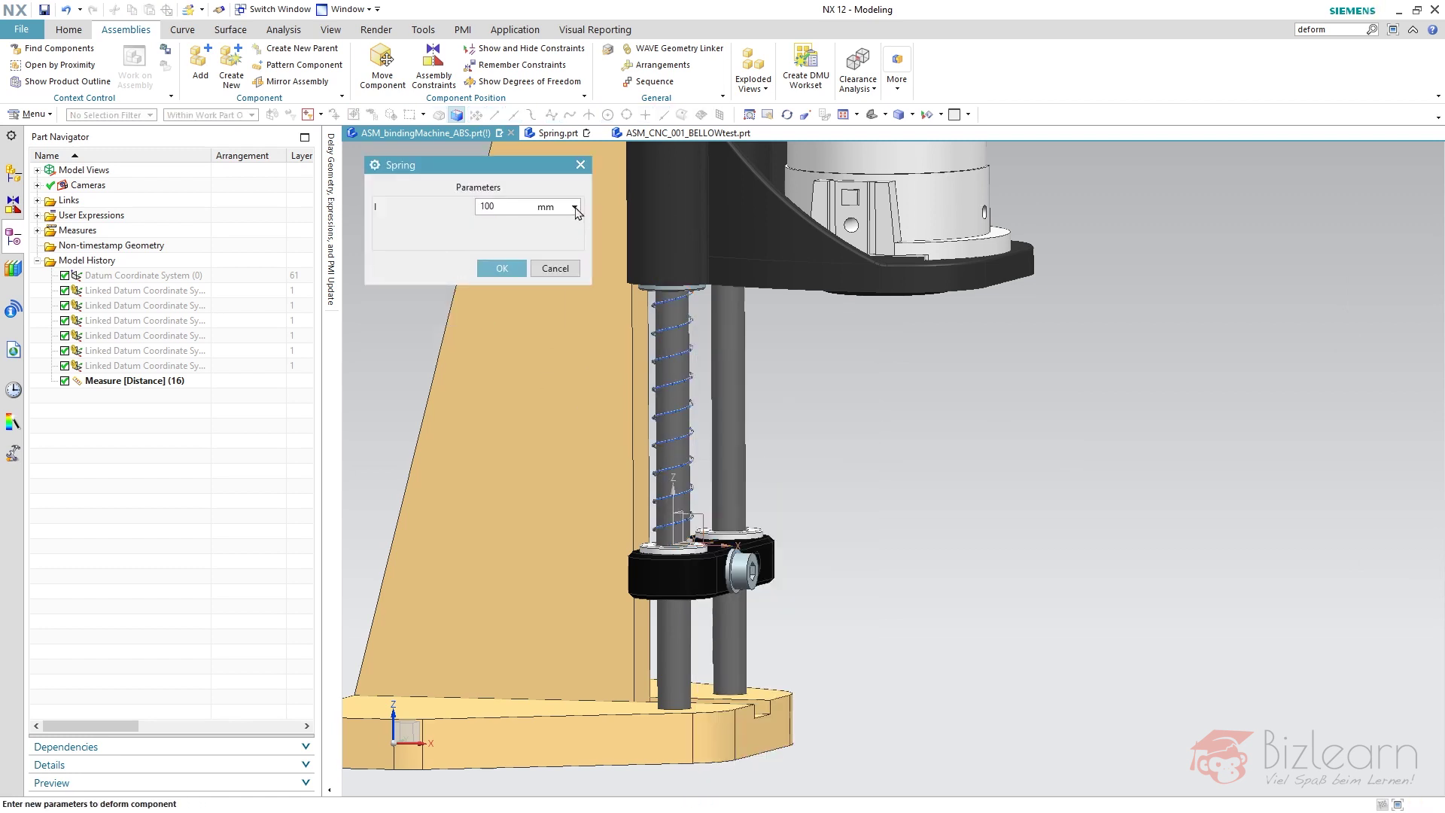
click(574, 206)
mouse_move(666, 299)
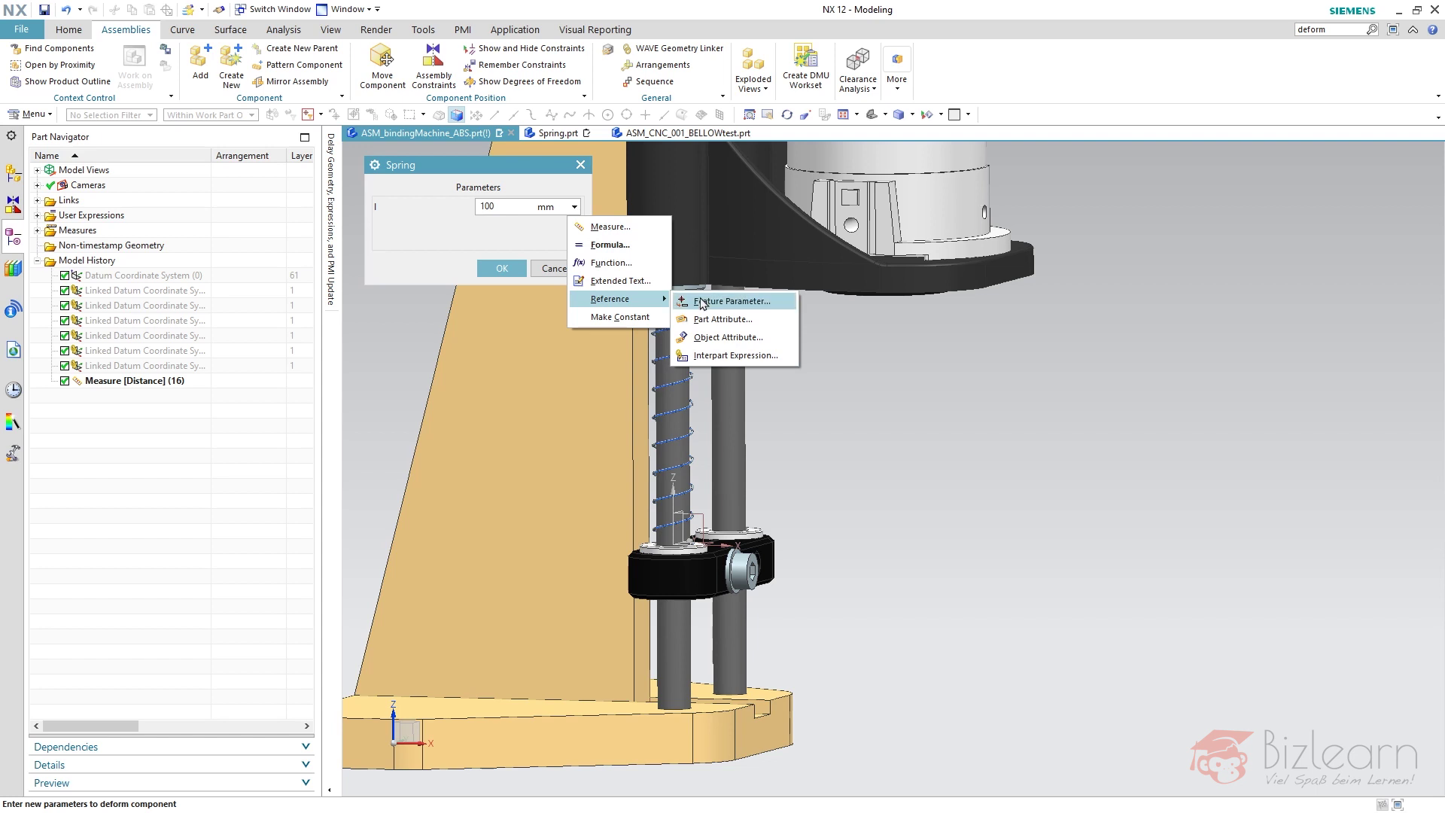
click(701, 301)
click(115, 382)
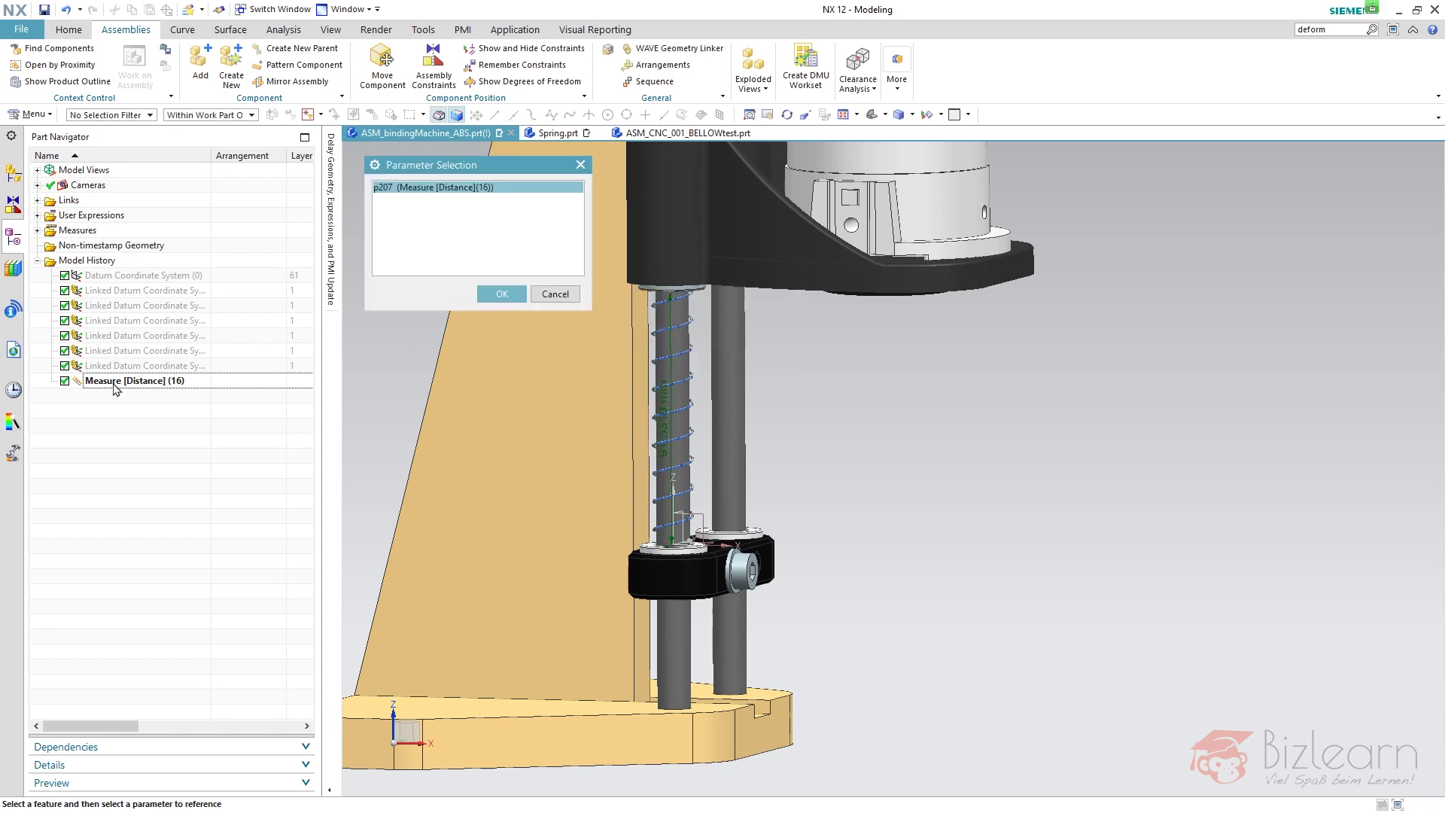
key(Return)
key(Return)
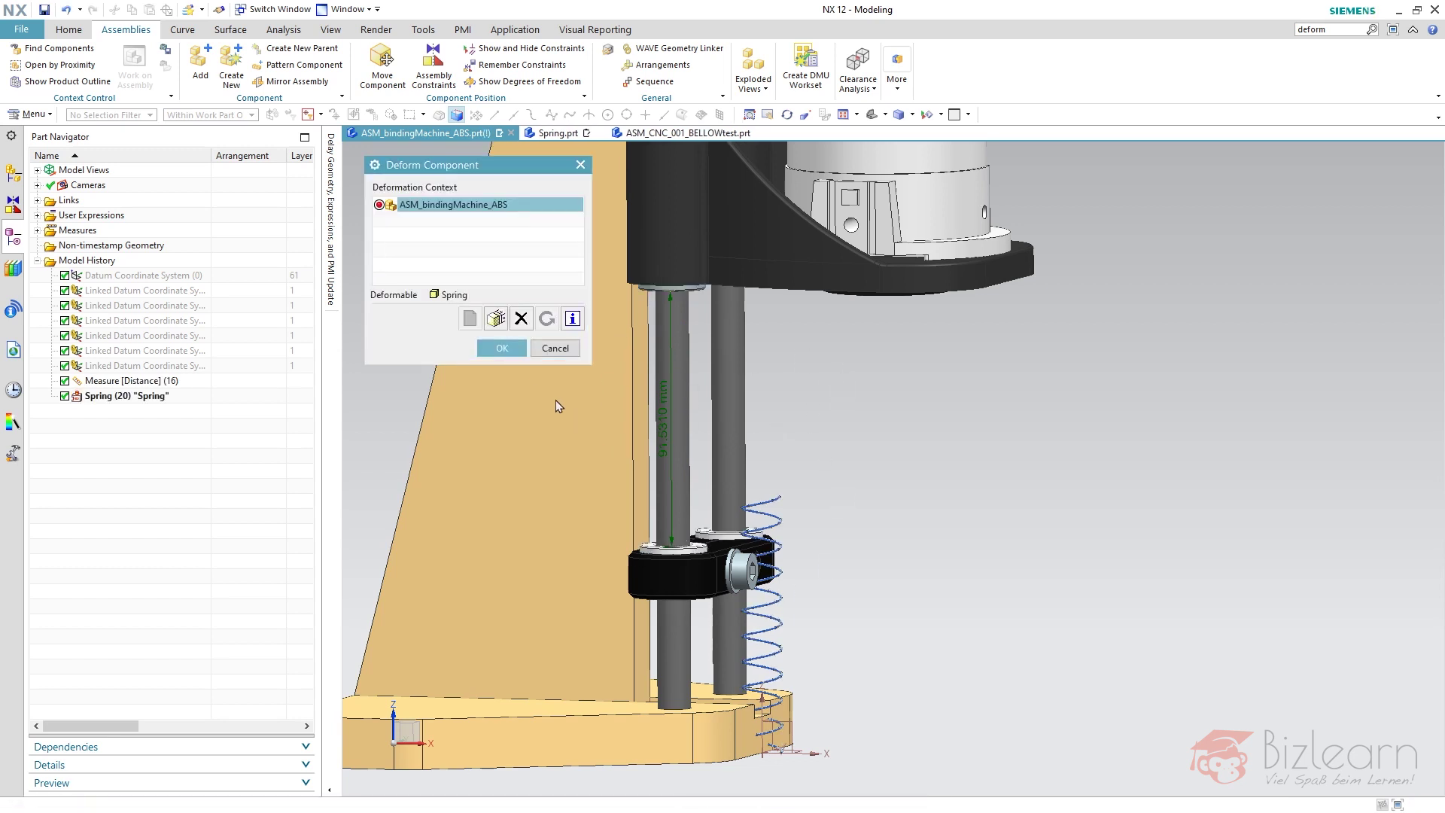
Step: Apply the spring deformation and bring up the Assembly Navigator's component list
click(505, 348)
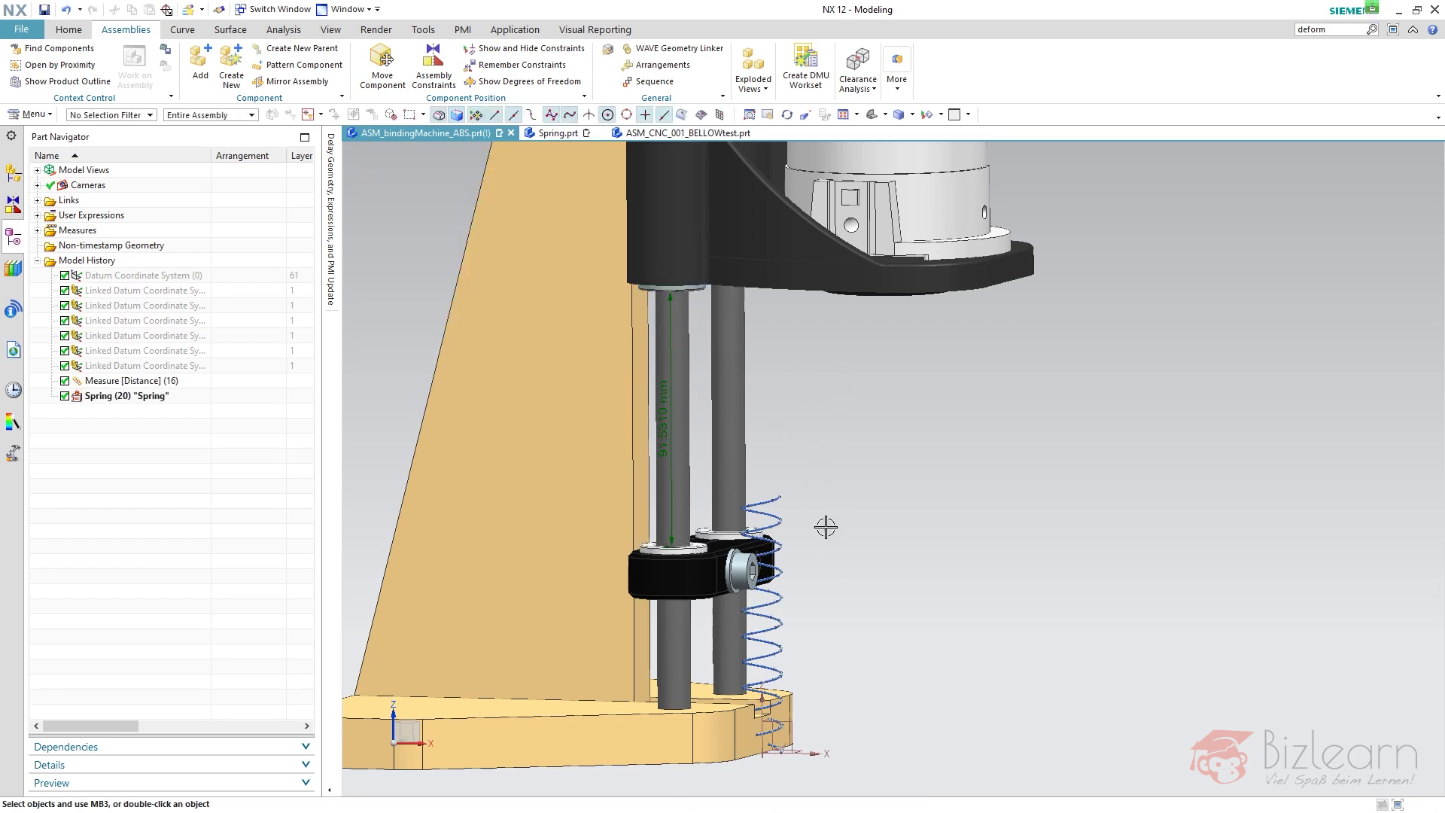
scroll(823, 742, up, 2)
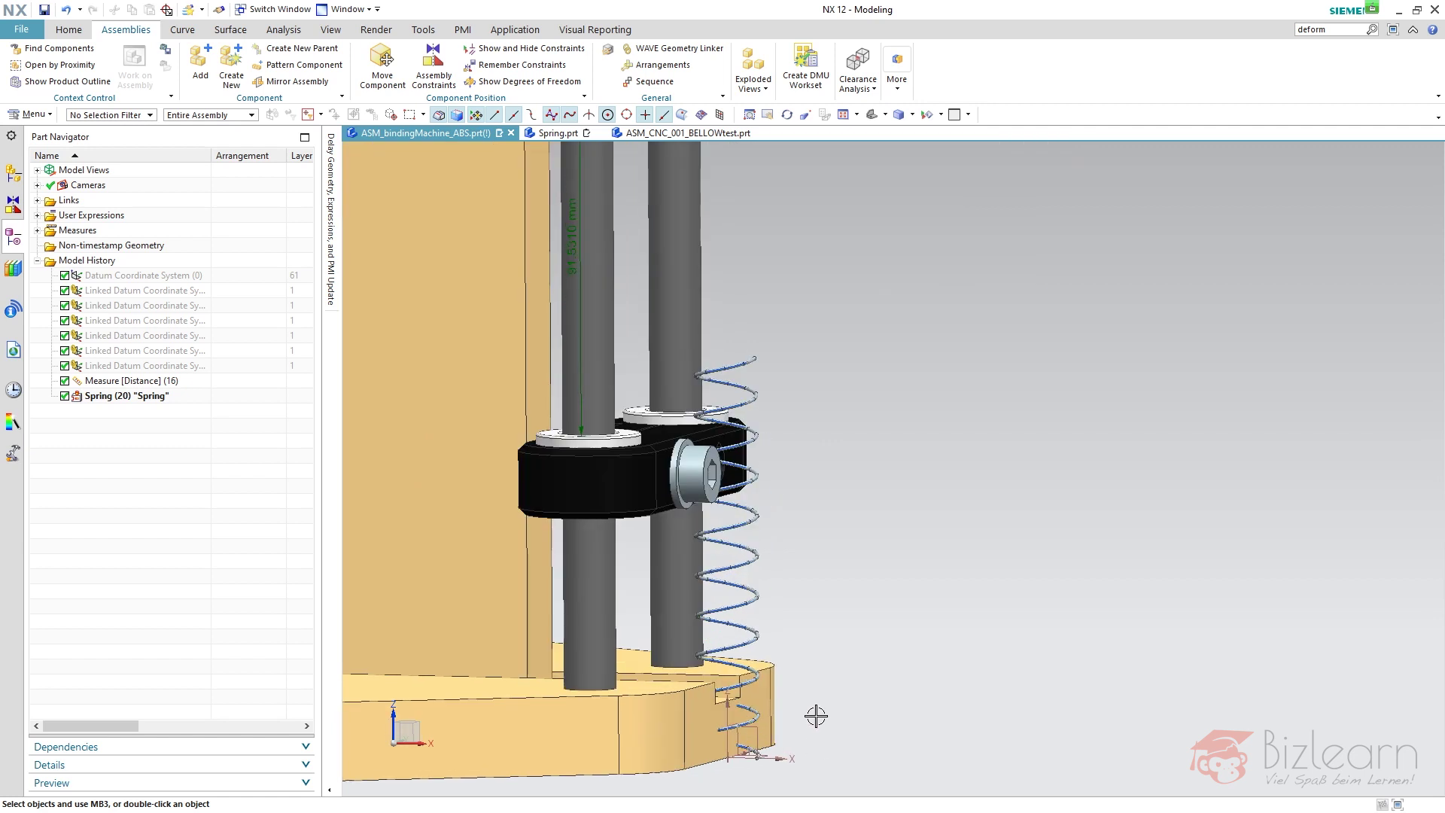
click(744, 764)
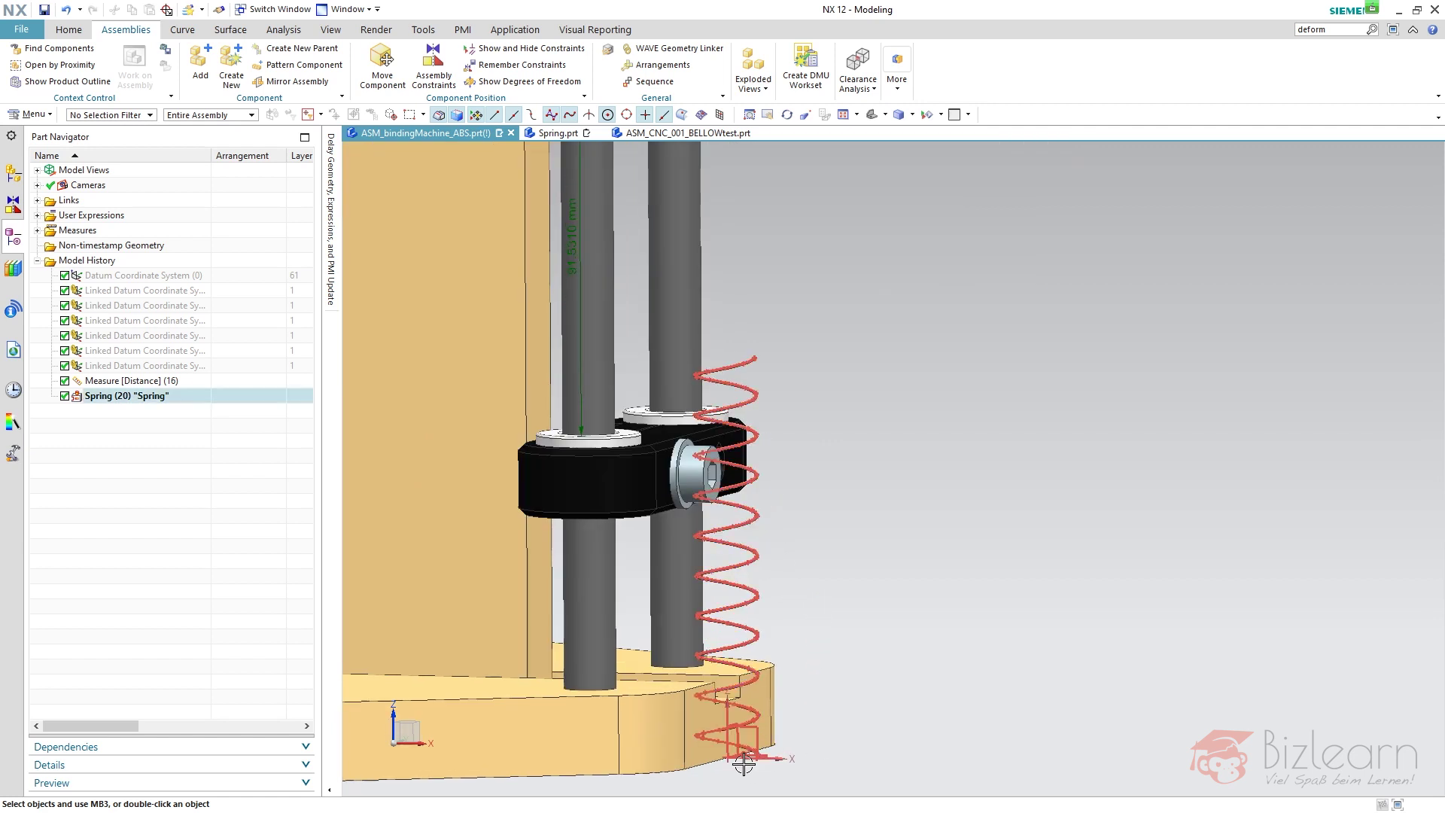
key(Escape)
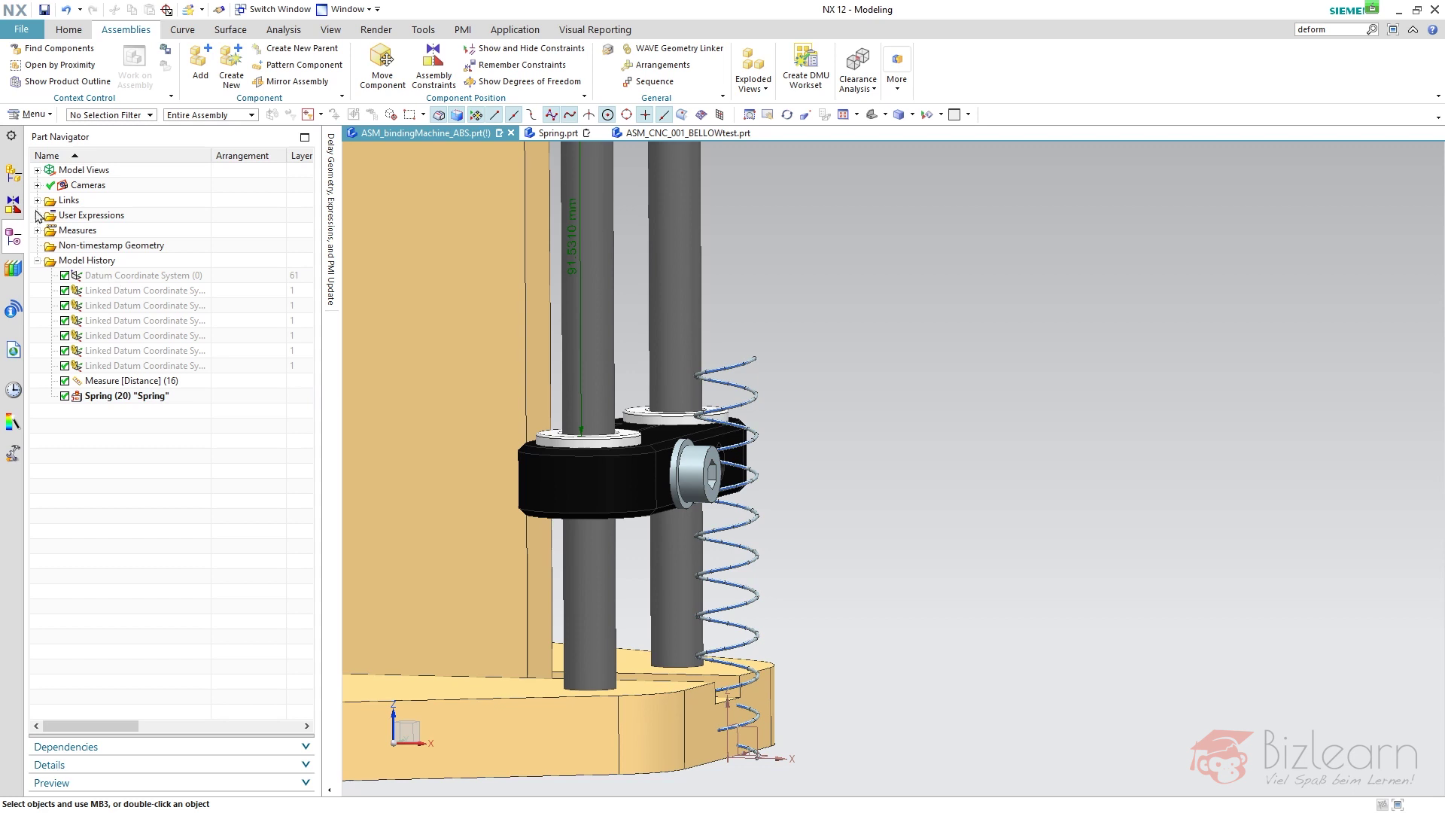
click(15, 180)
Step: Inspect the Spring part's datum CSYS unchanged, then make ASM_bindingMachine_ABS the work part again
double_click(99, 425)
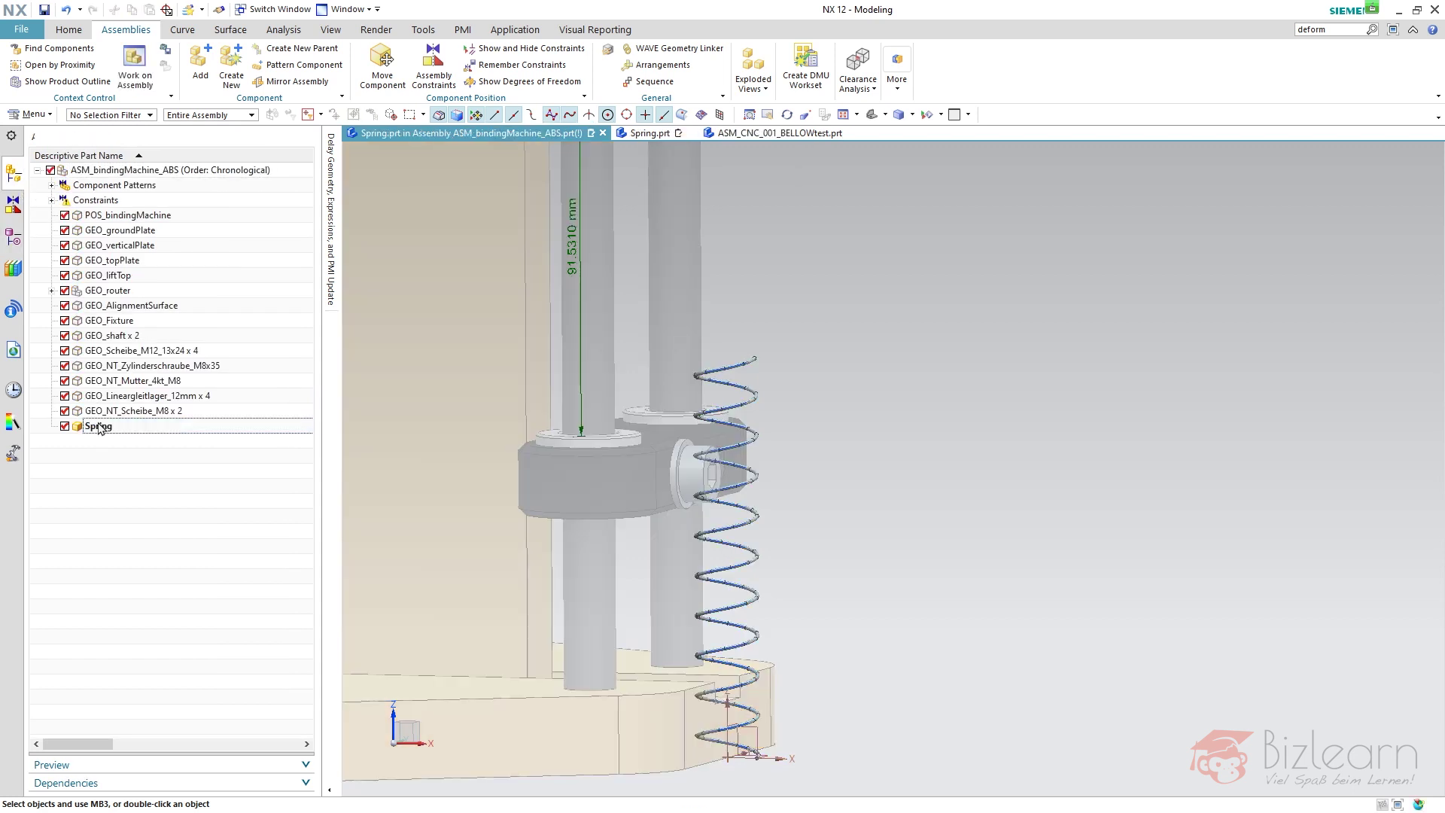
click(16, 245)
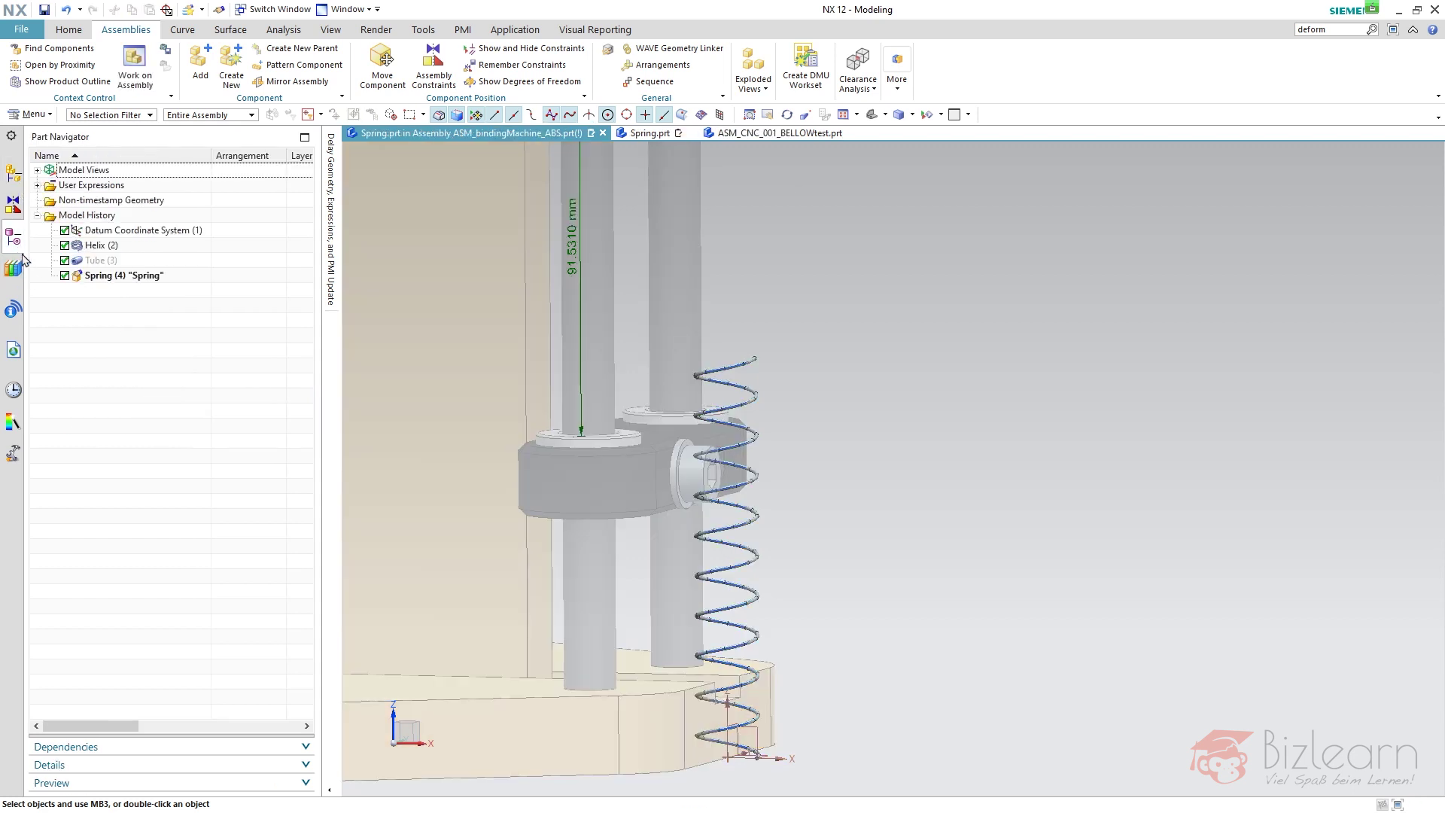
double_click(133, 232)
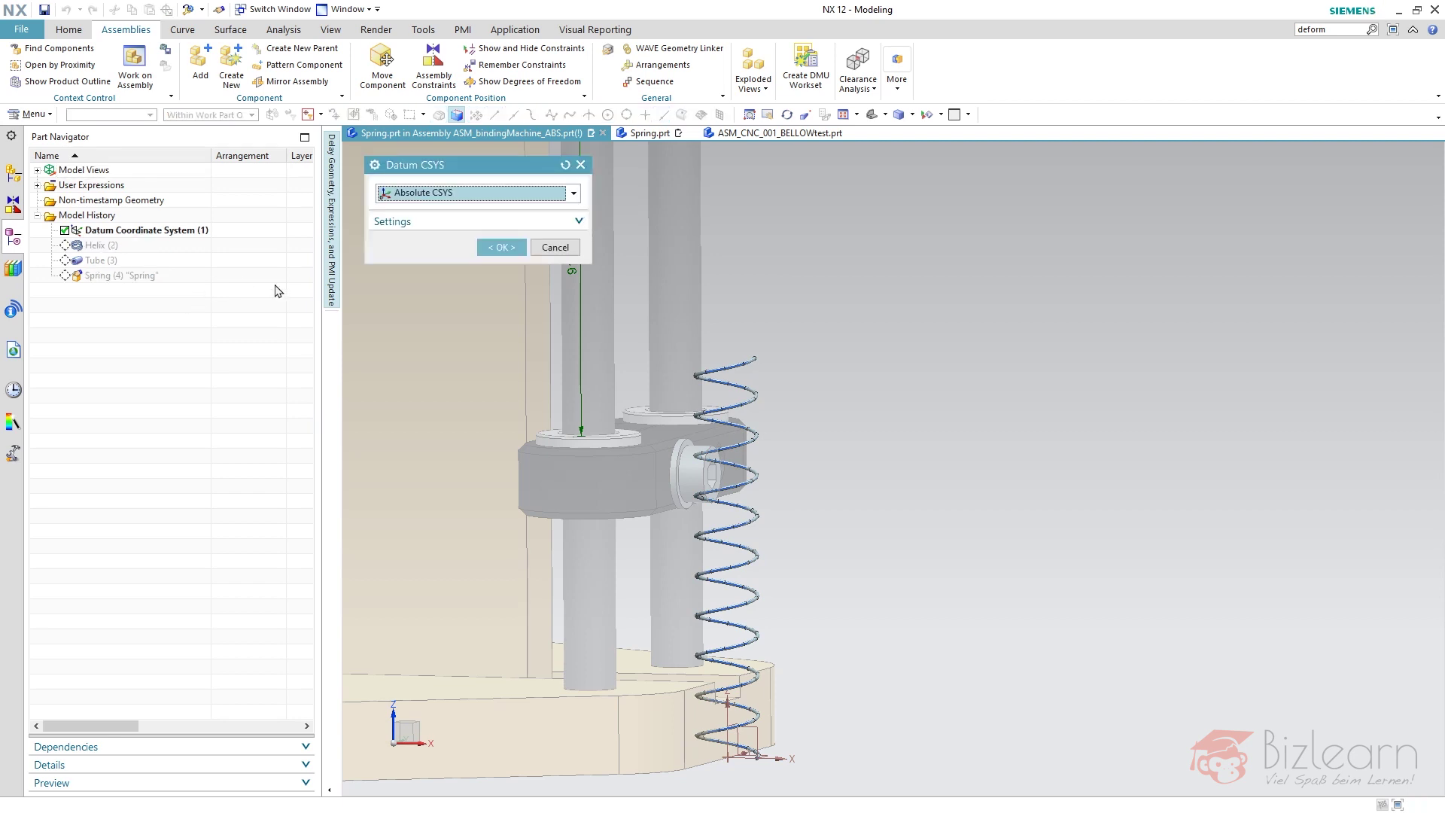
click(555, 247)
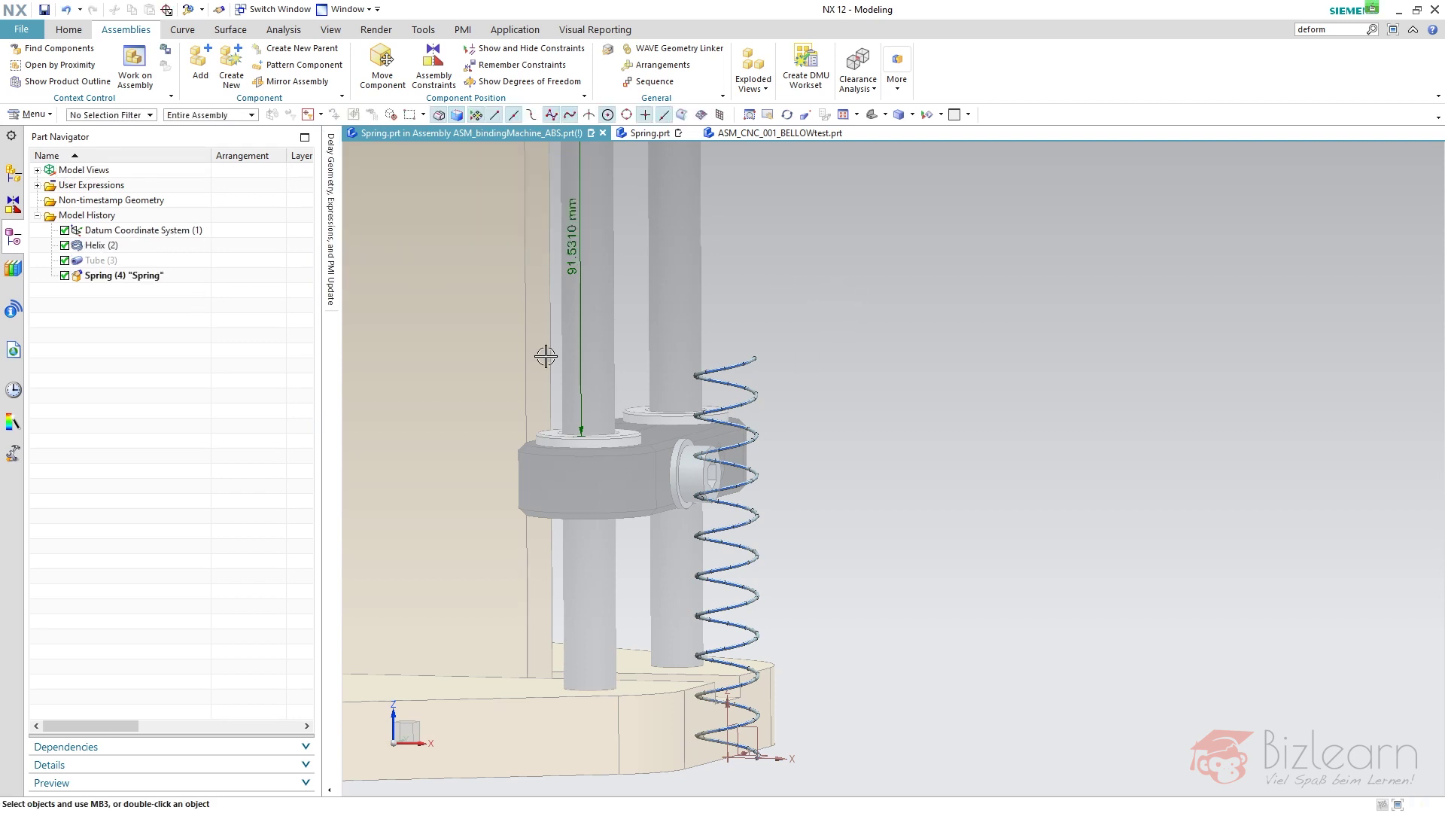
right_click(881, 277)
click(897, 284)
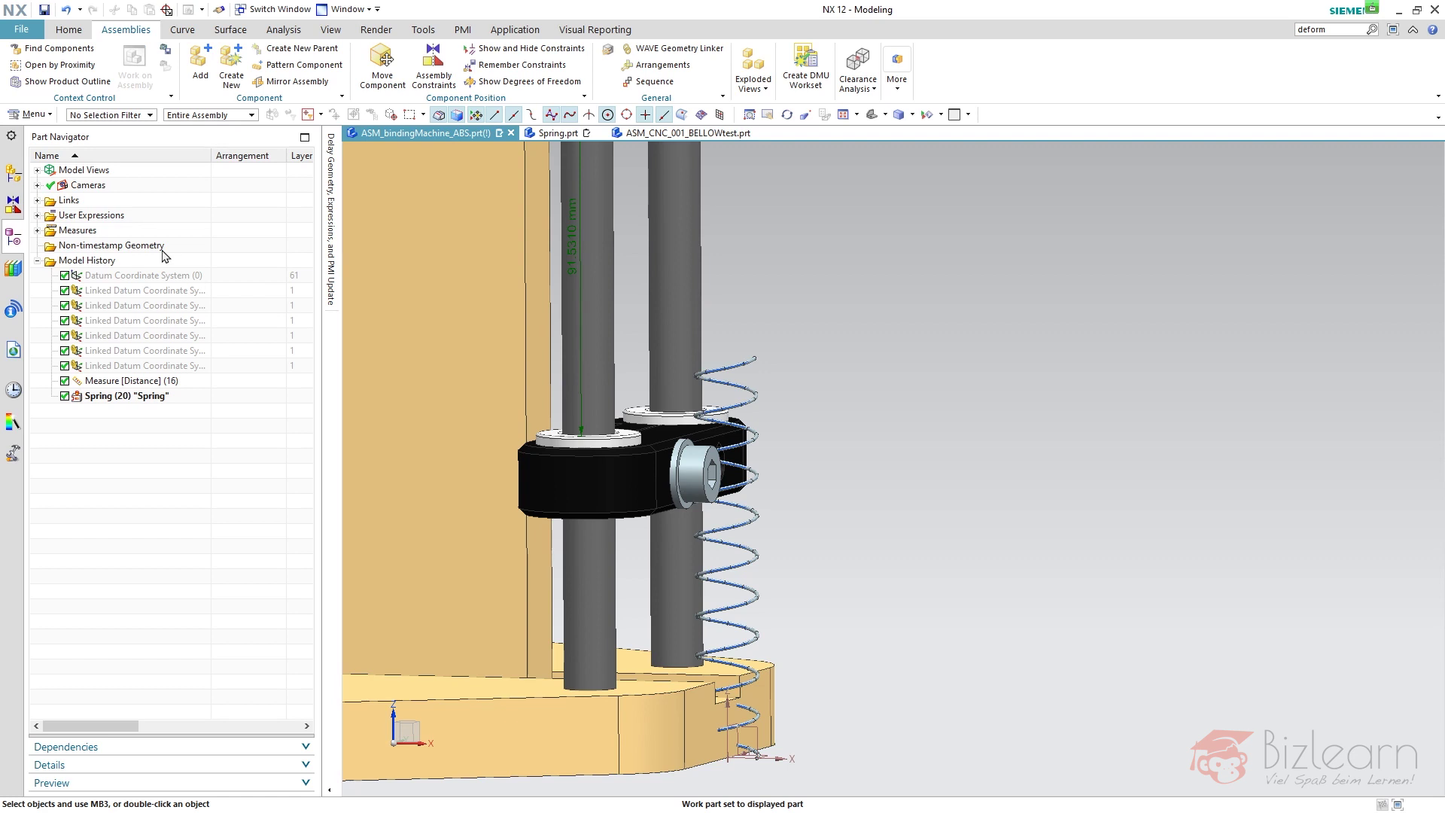
Step: Select Spring (20) in the assembly's Part Navigator history and delete it
click(145, 397)
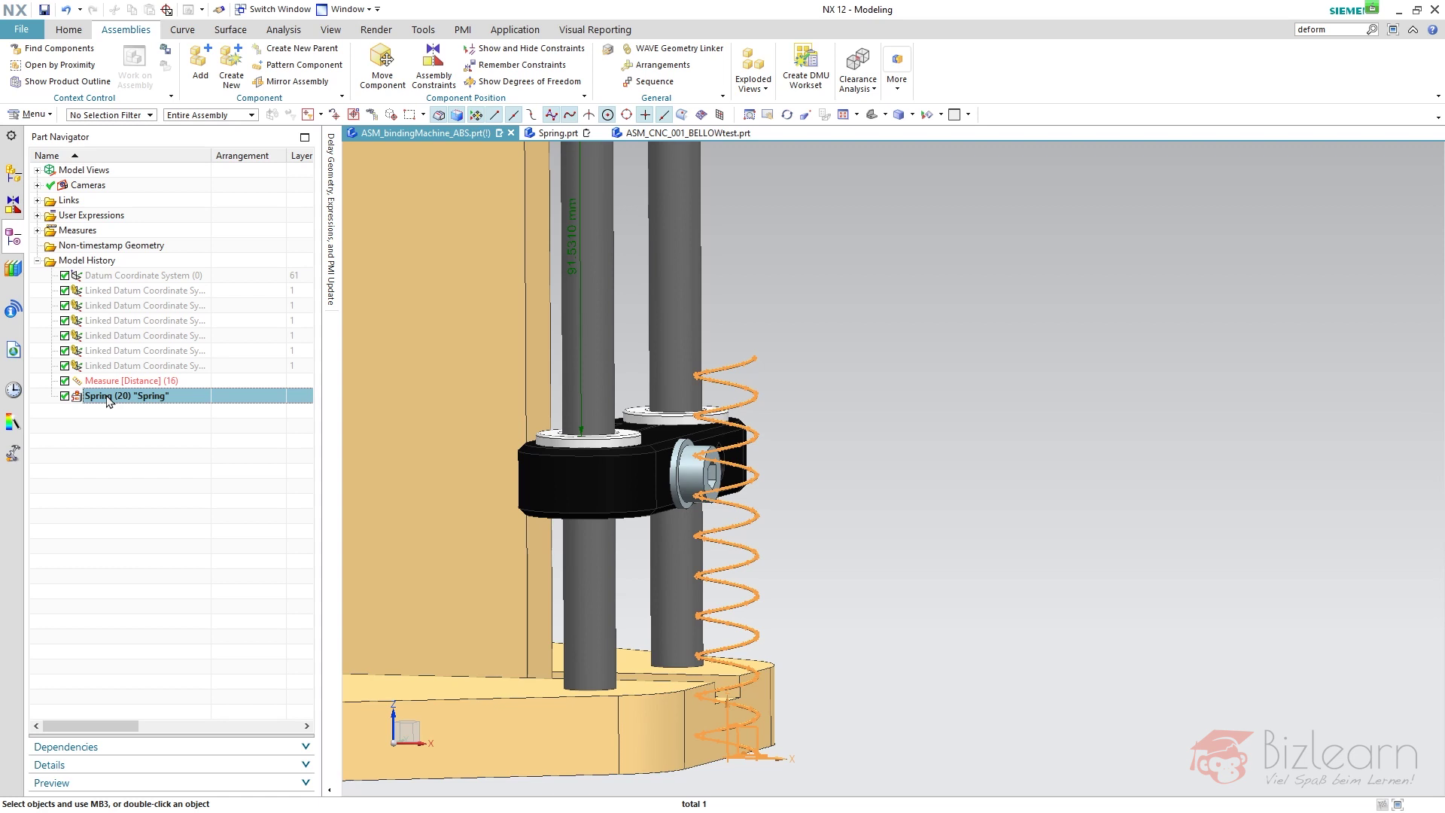
click(12, 173)
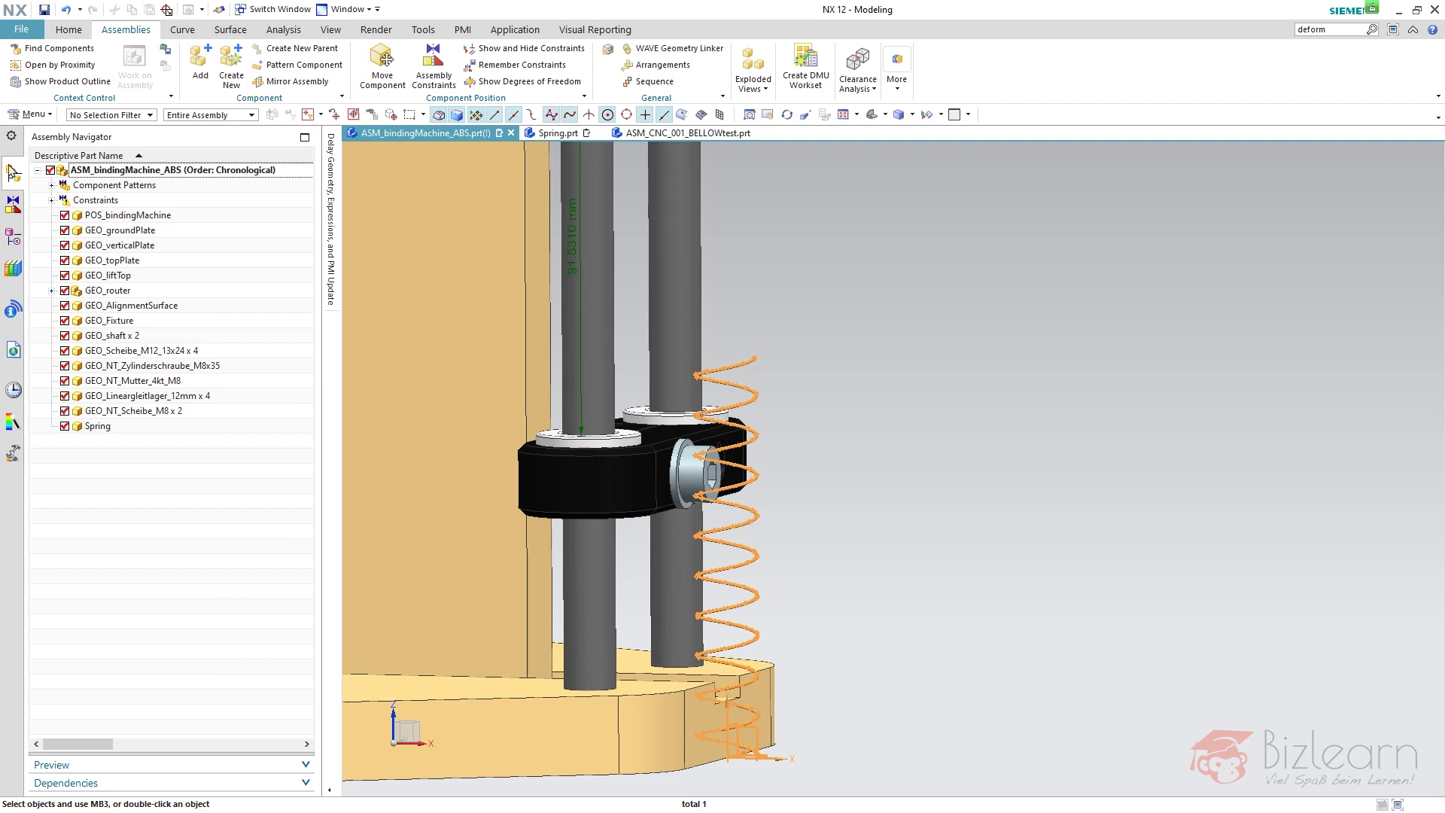
click(12, 243)
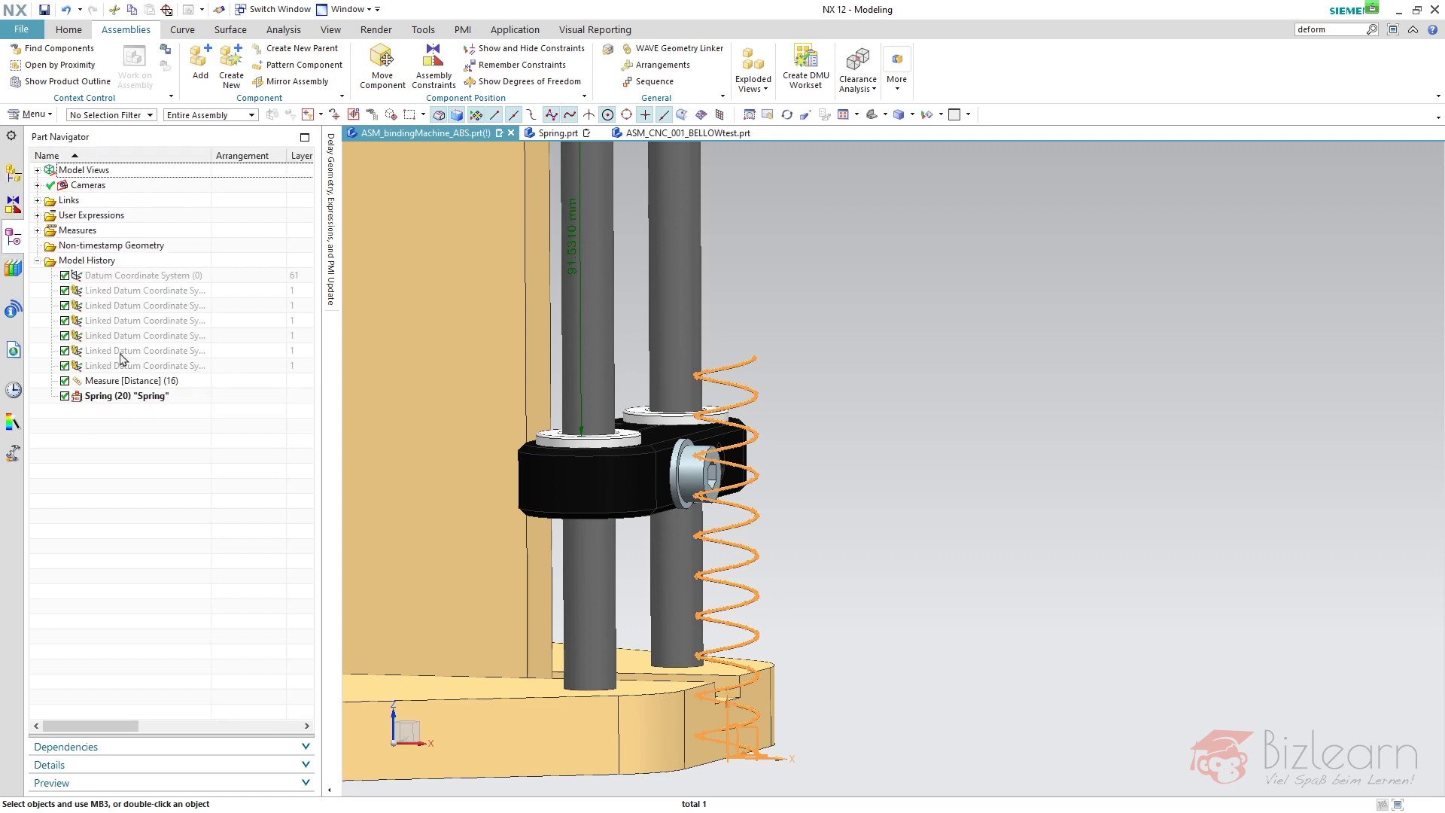
click(123, 397)
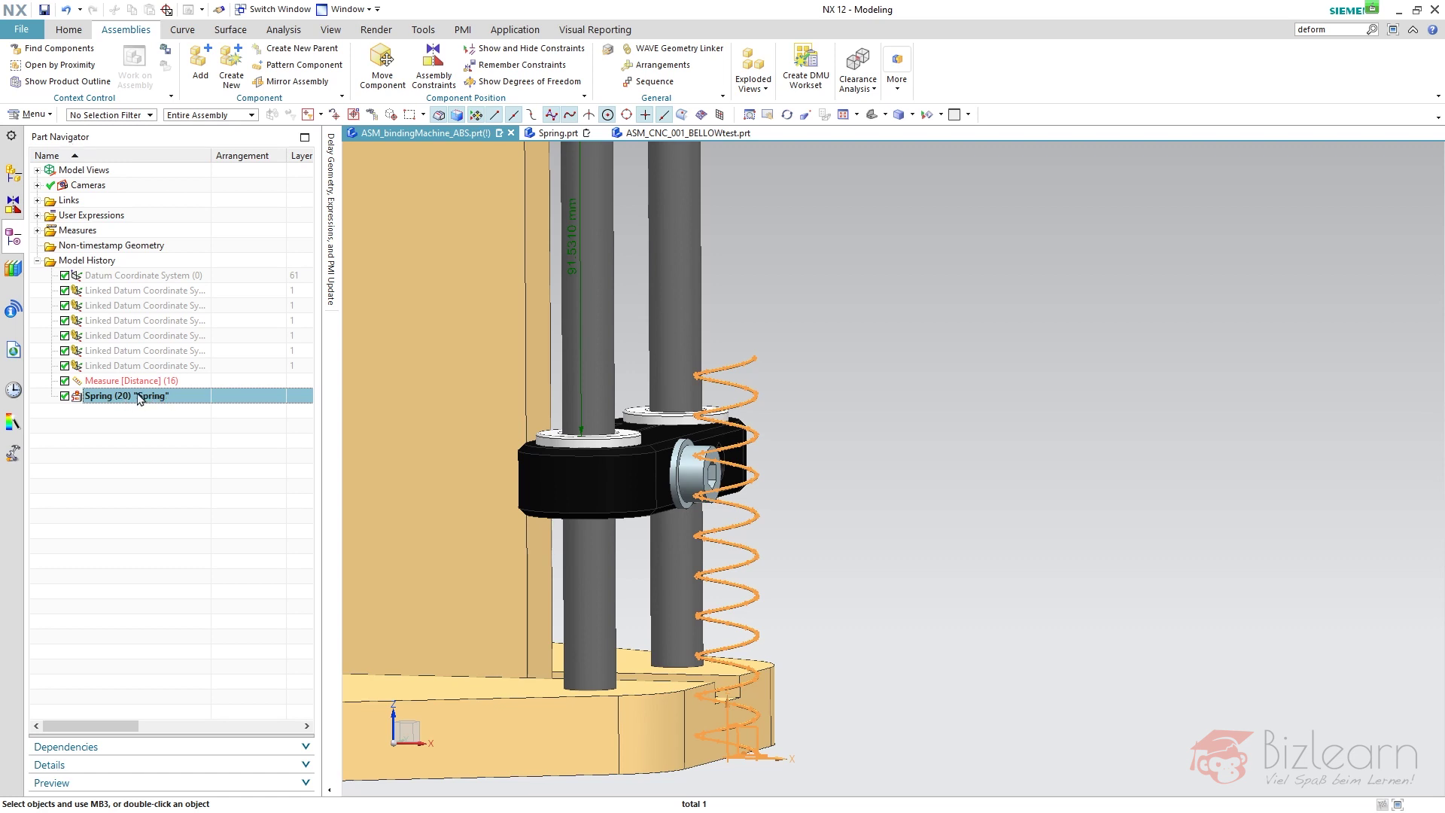
key(Delete)
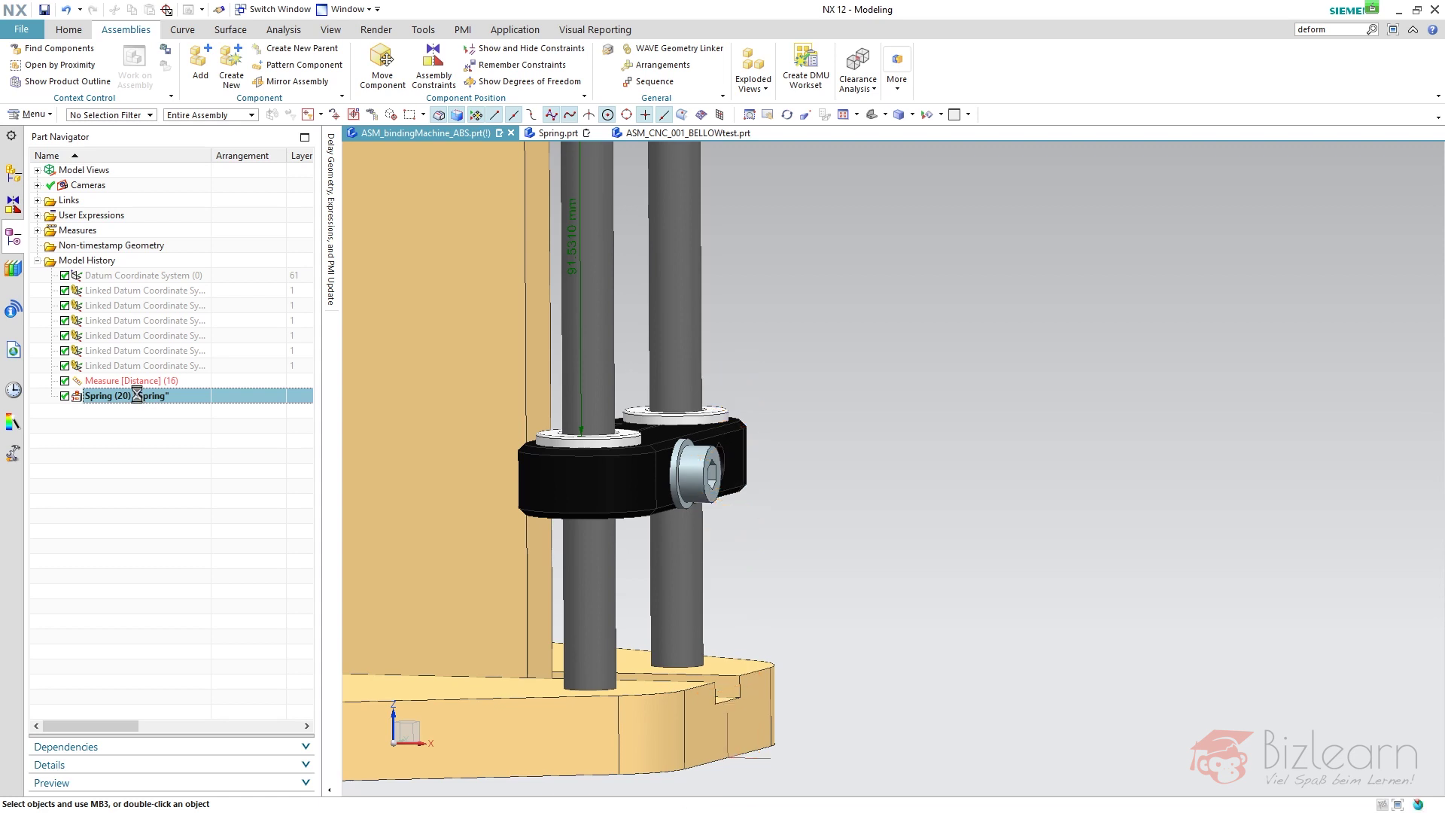
Step: Make Spring the work part and delete its old Spring (4) deformable feature
click(11, 178)
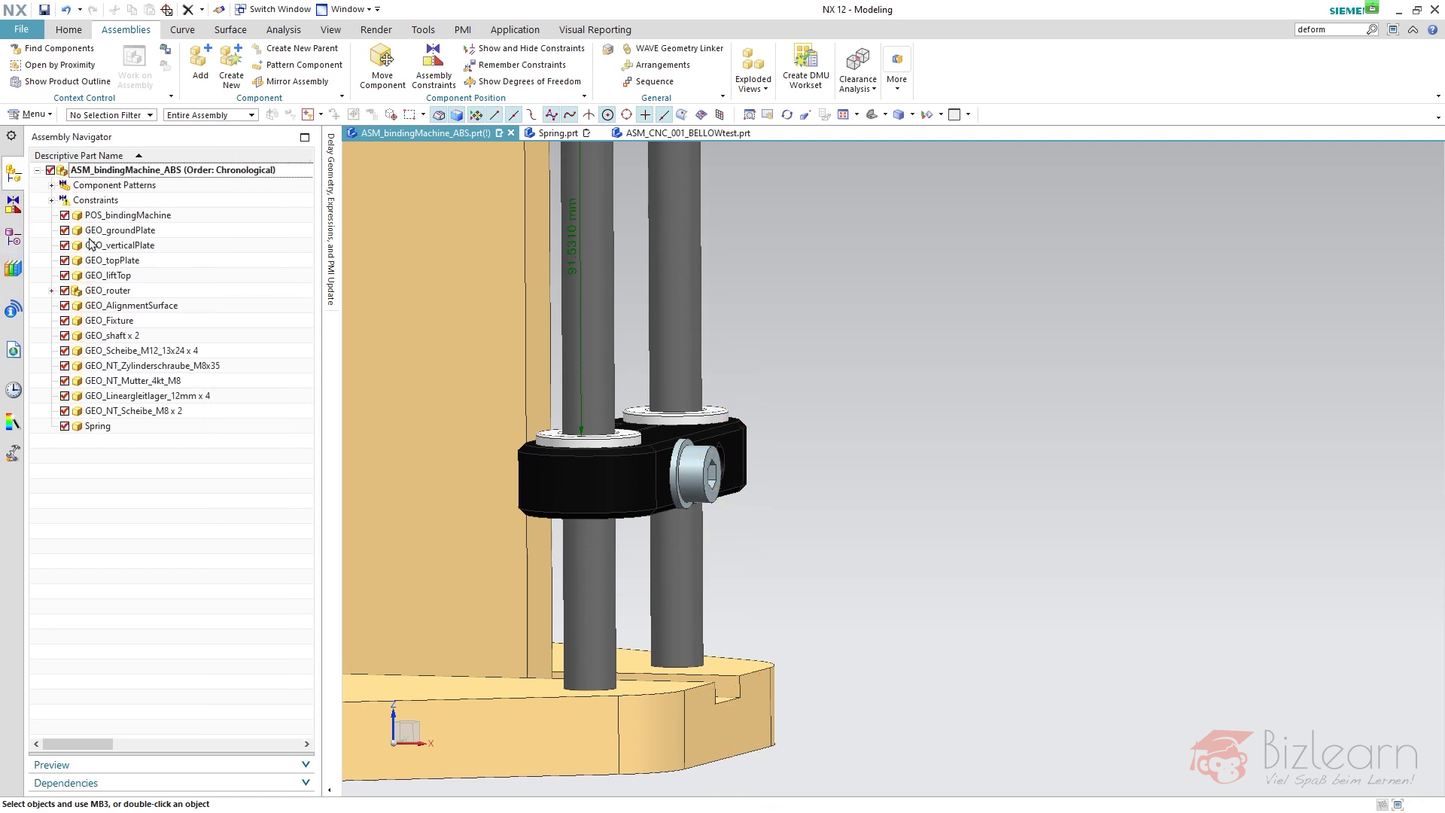
double_click(101, 426)
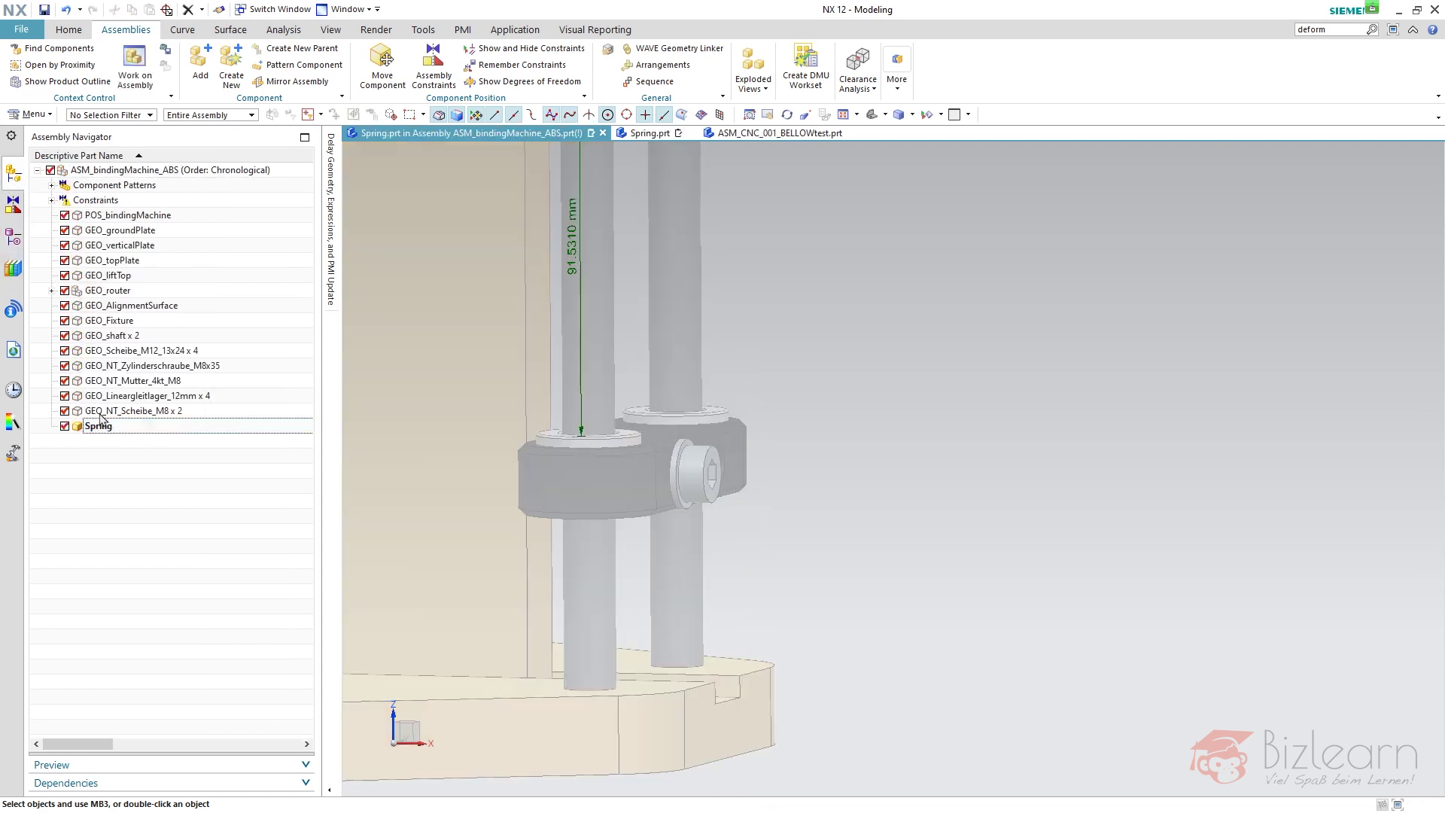
click(14, 237)
click(117, 279)
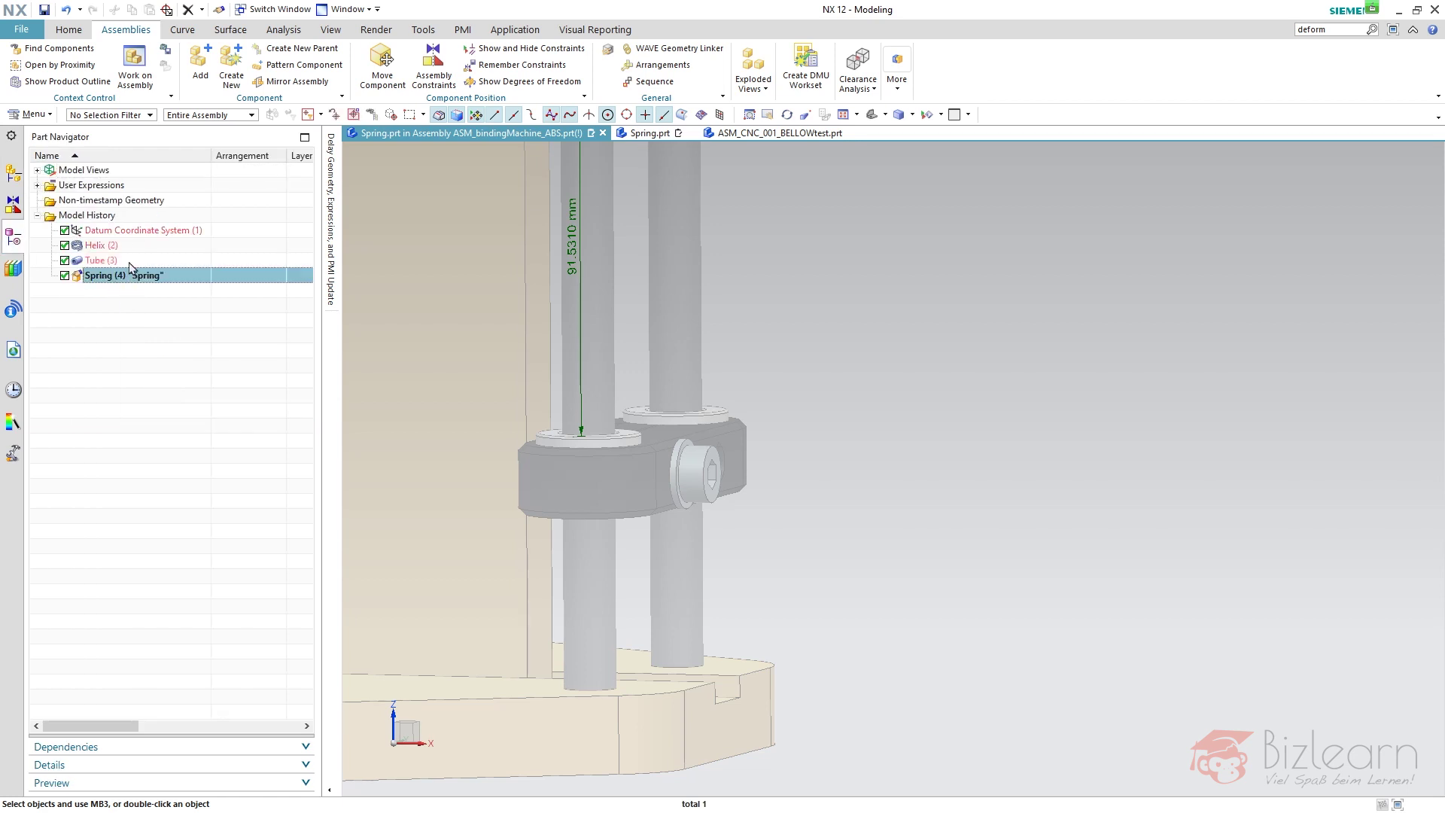
key(Delete)
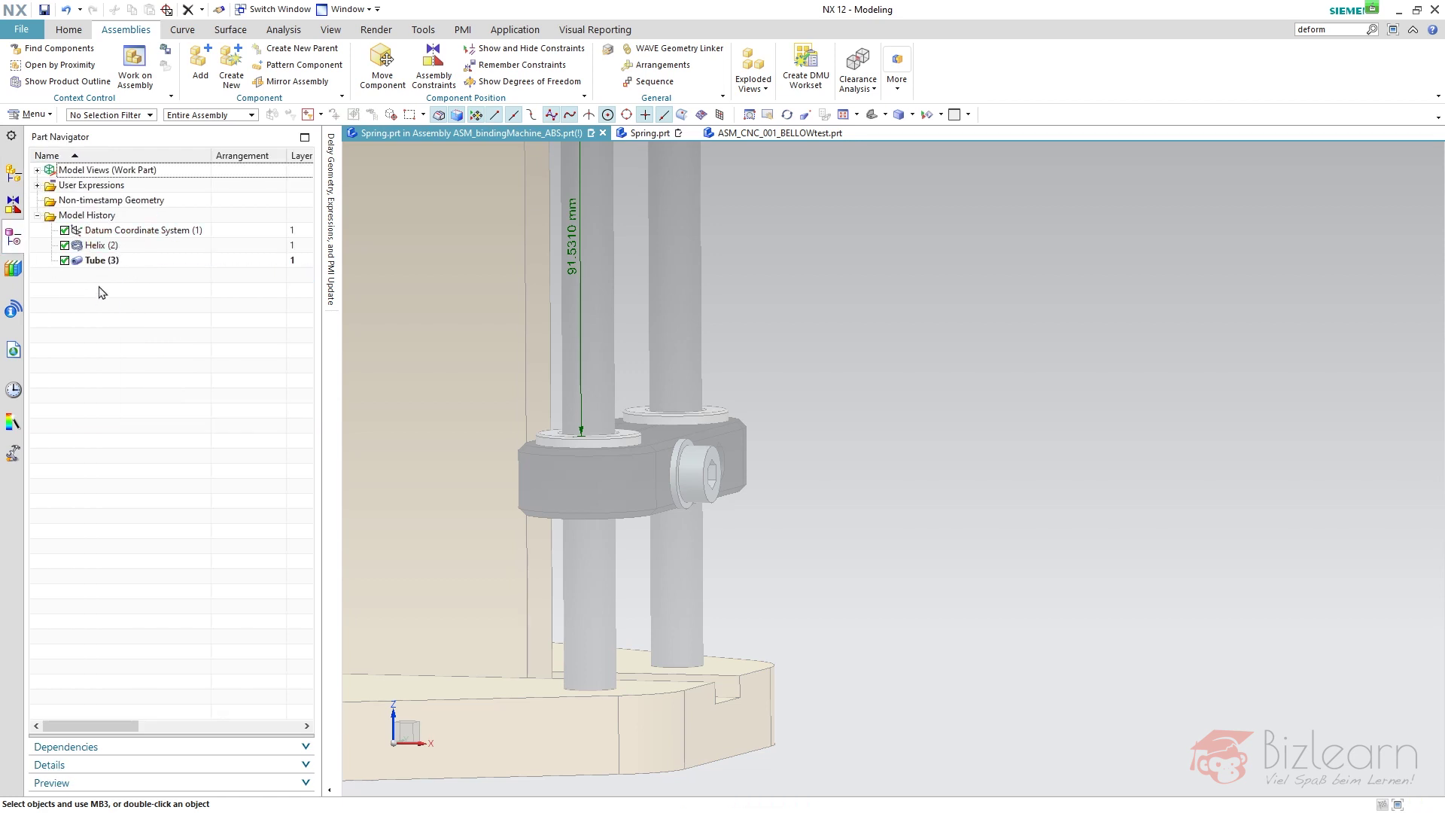
Step: Change the spring's Datum CSYS type to Dynamic
double_click(134, 231)
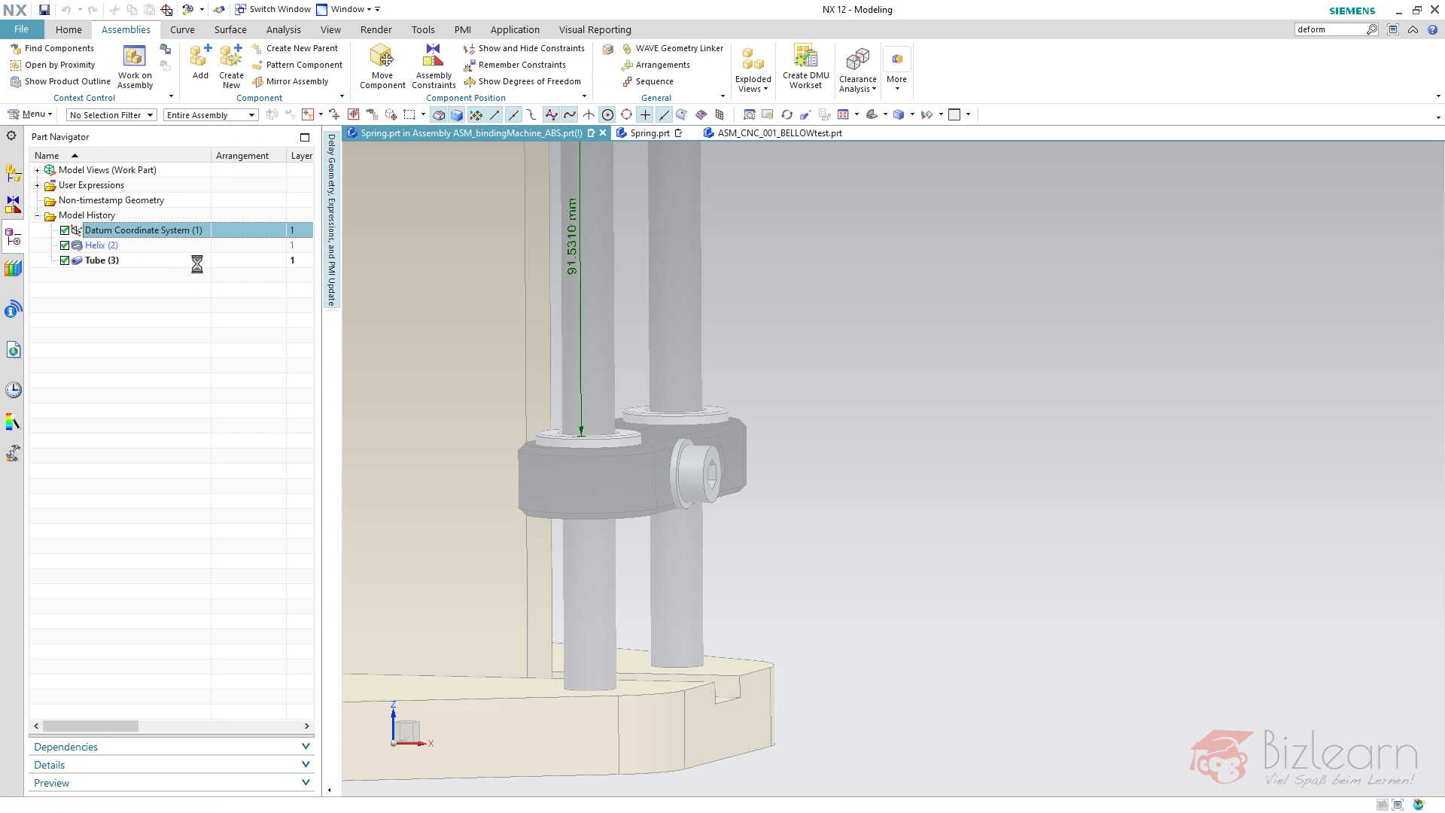
click(418, 194)
click(419, 207)
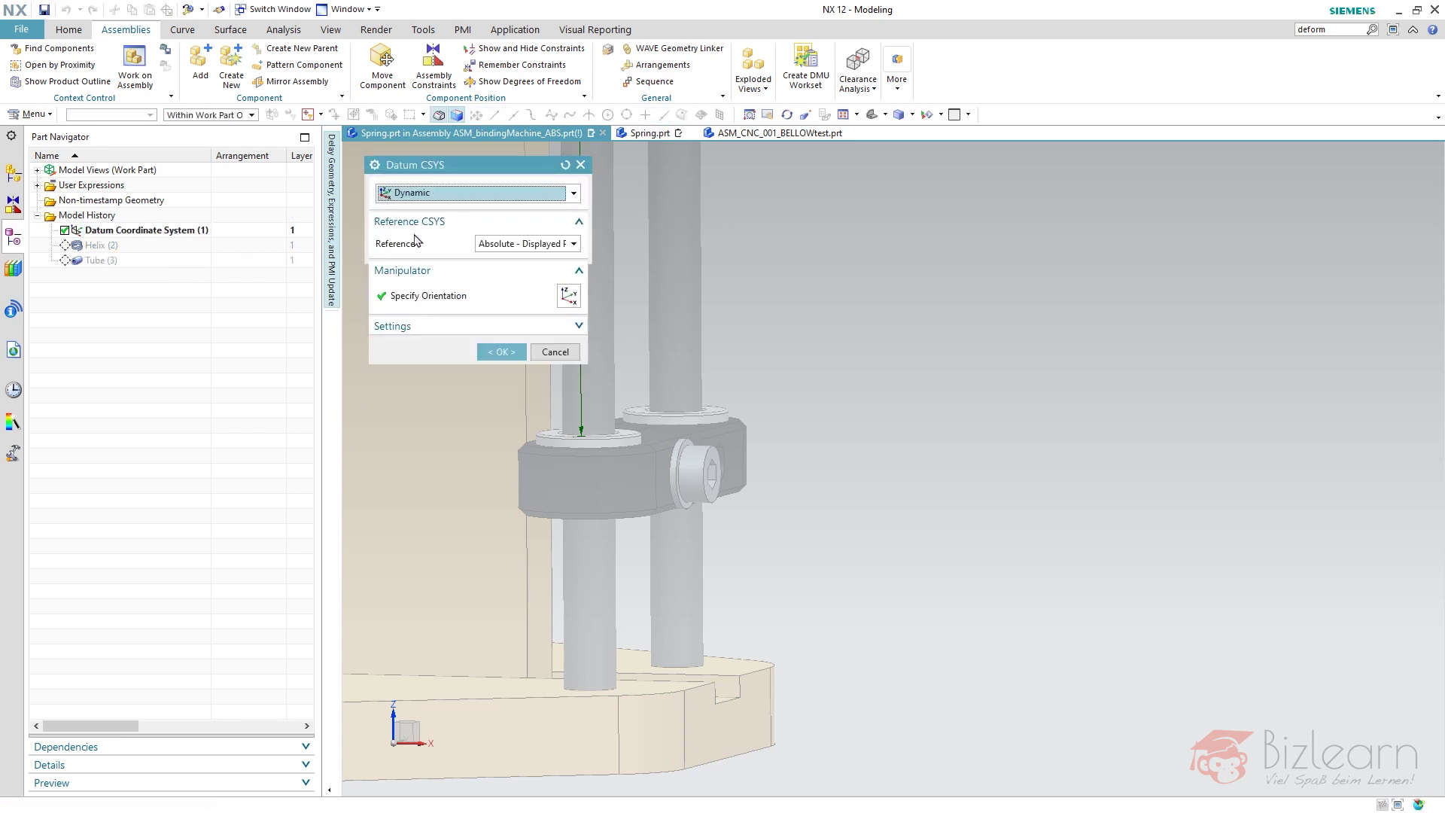
middle_click(863, 280)
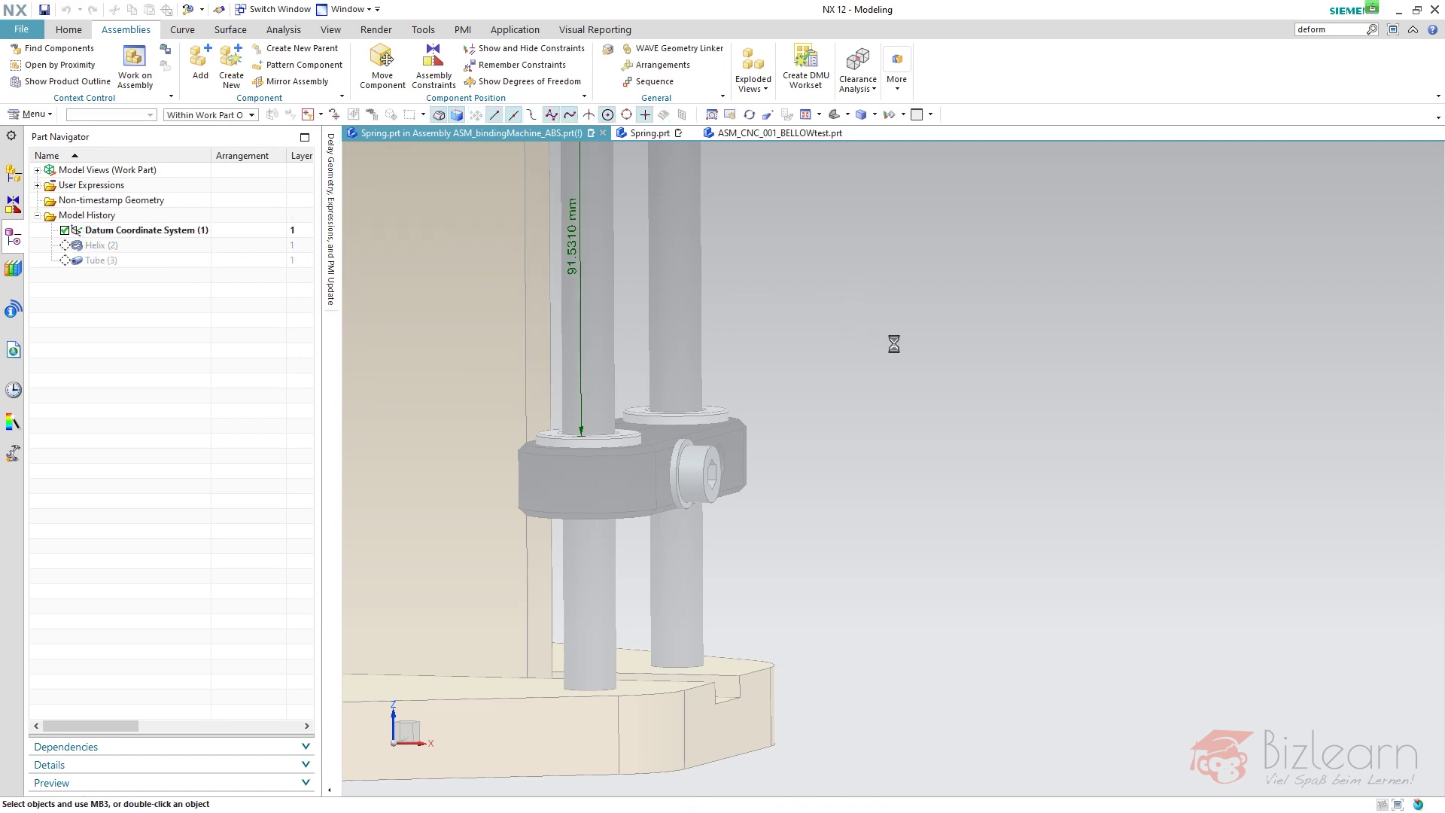
Step: Define Spring as a deformable part with all three features and expression l, then return to the assembly
click(1370, 30)
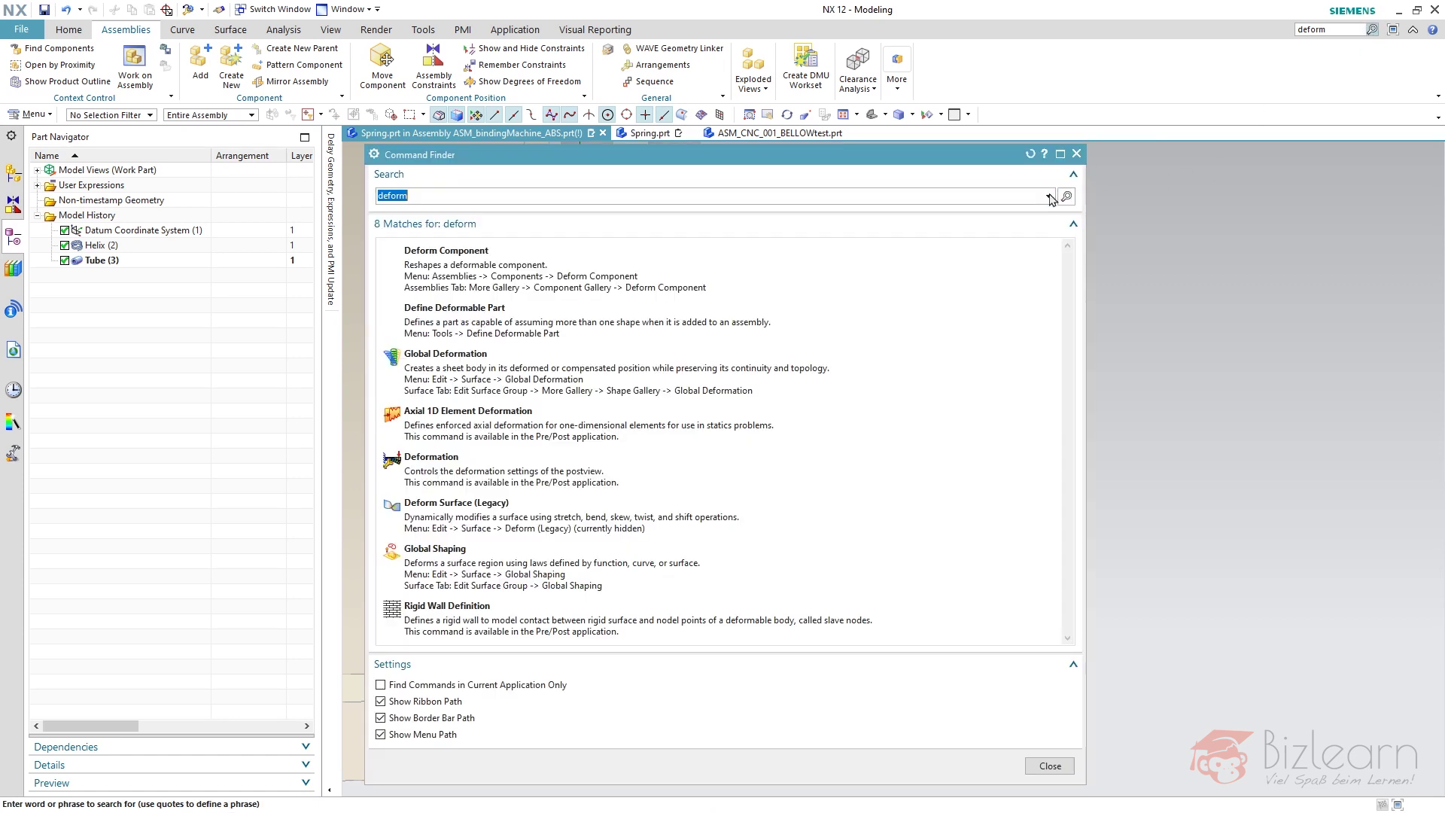
click(1078, 154)
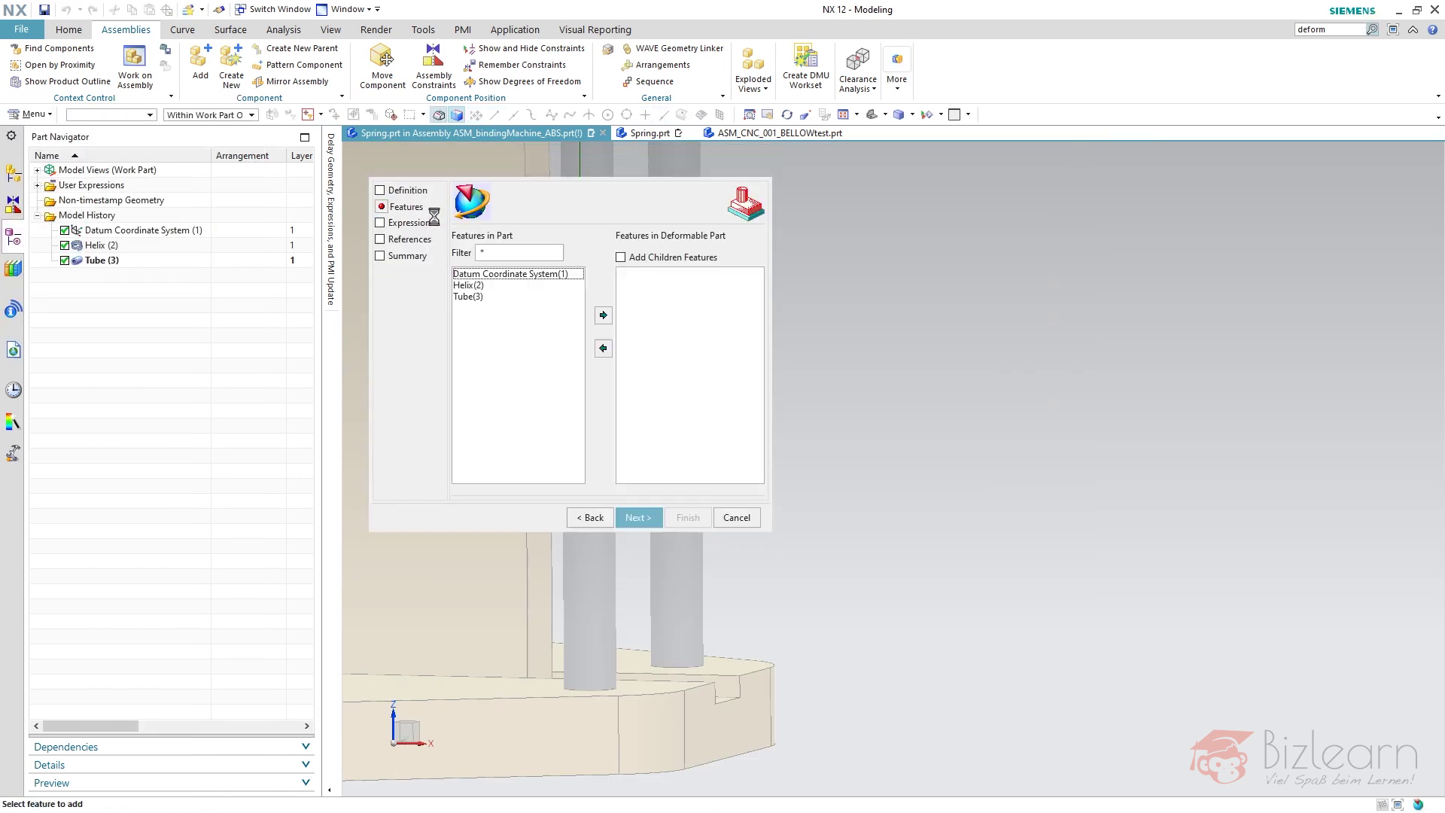
click(520, 274)
shift+click(514, 297)
click(603, 315)
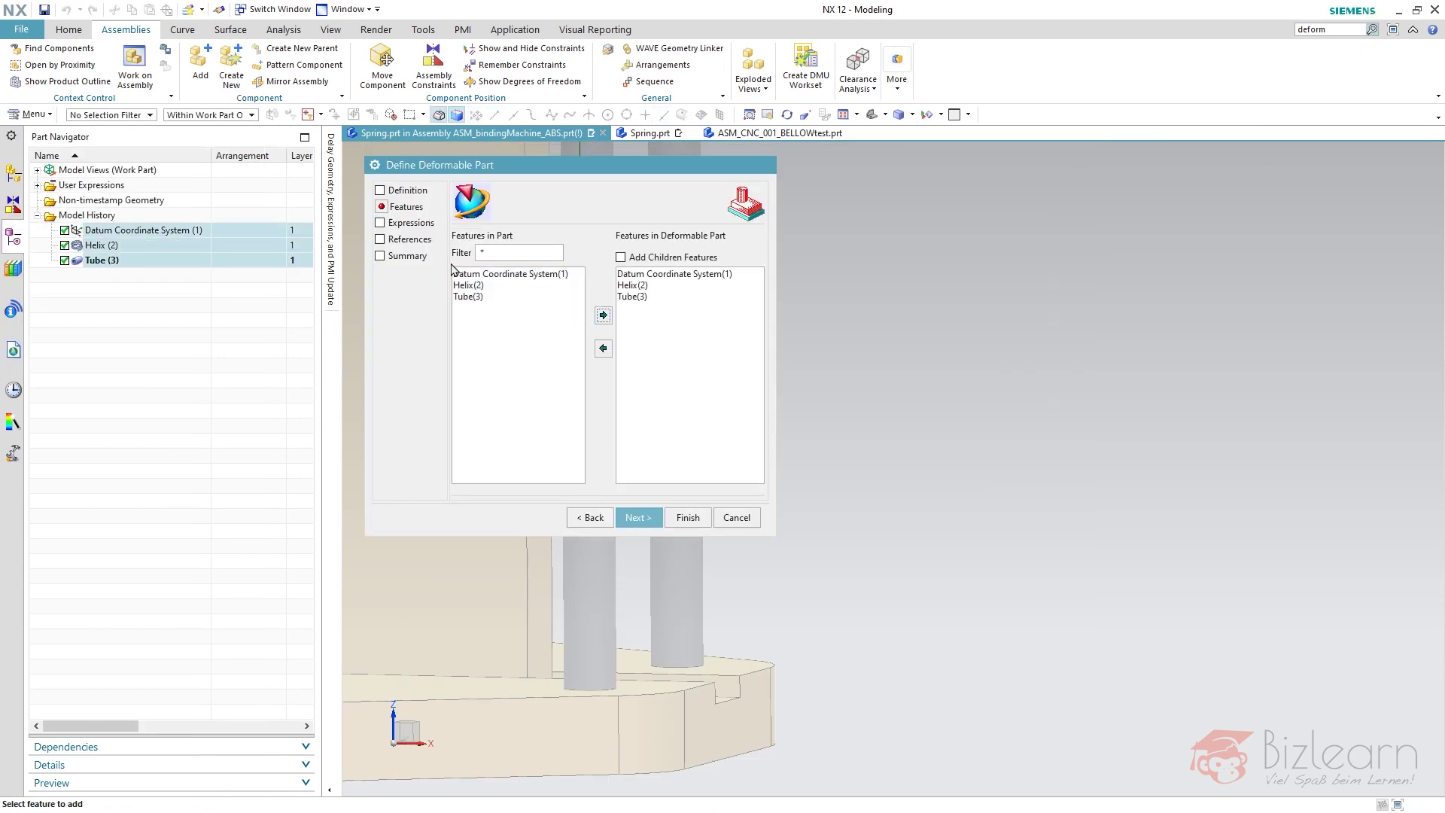
click(407, 222)
click(499, 349)
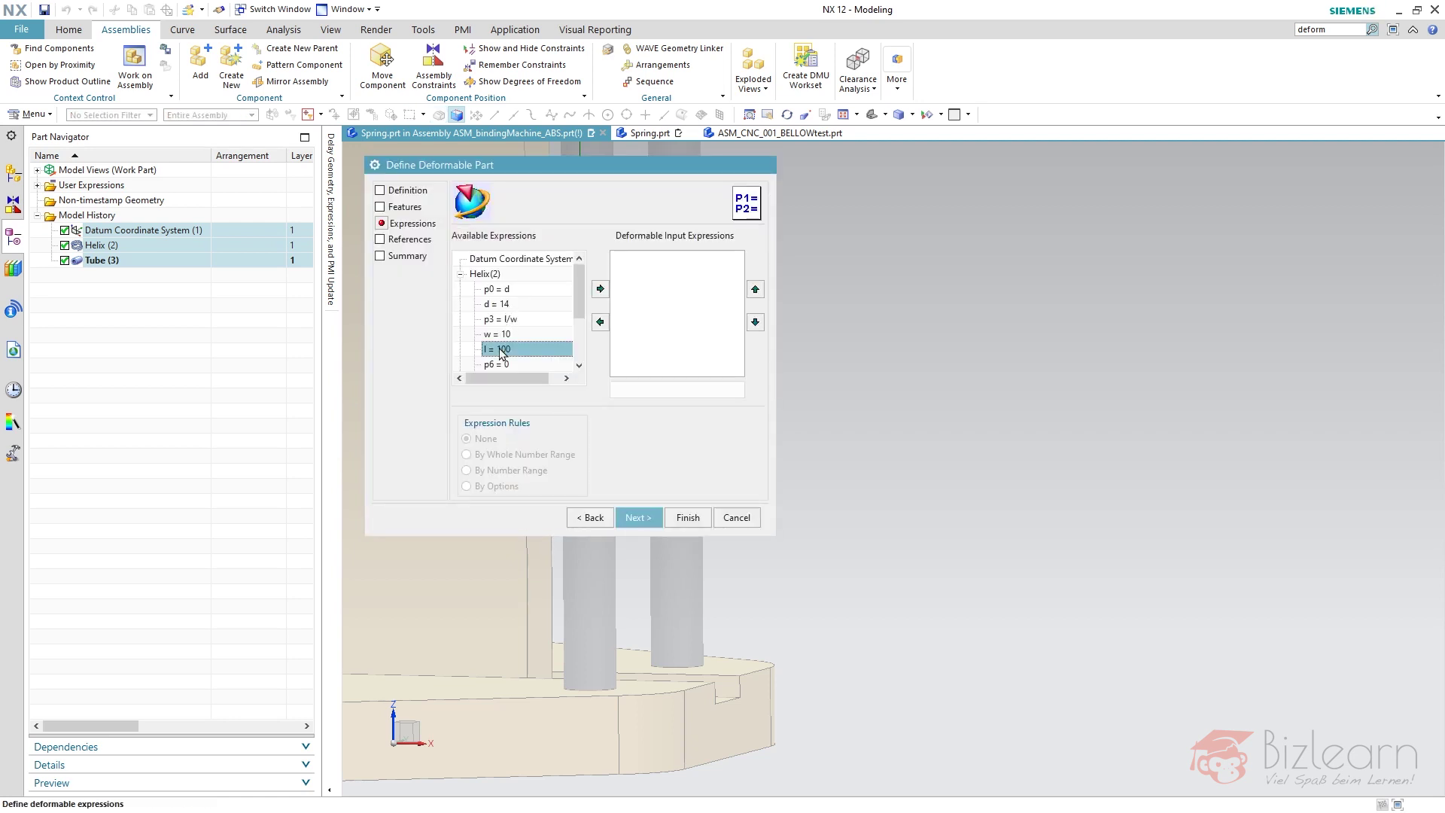
click(600, 289)
click(687, 518)
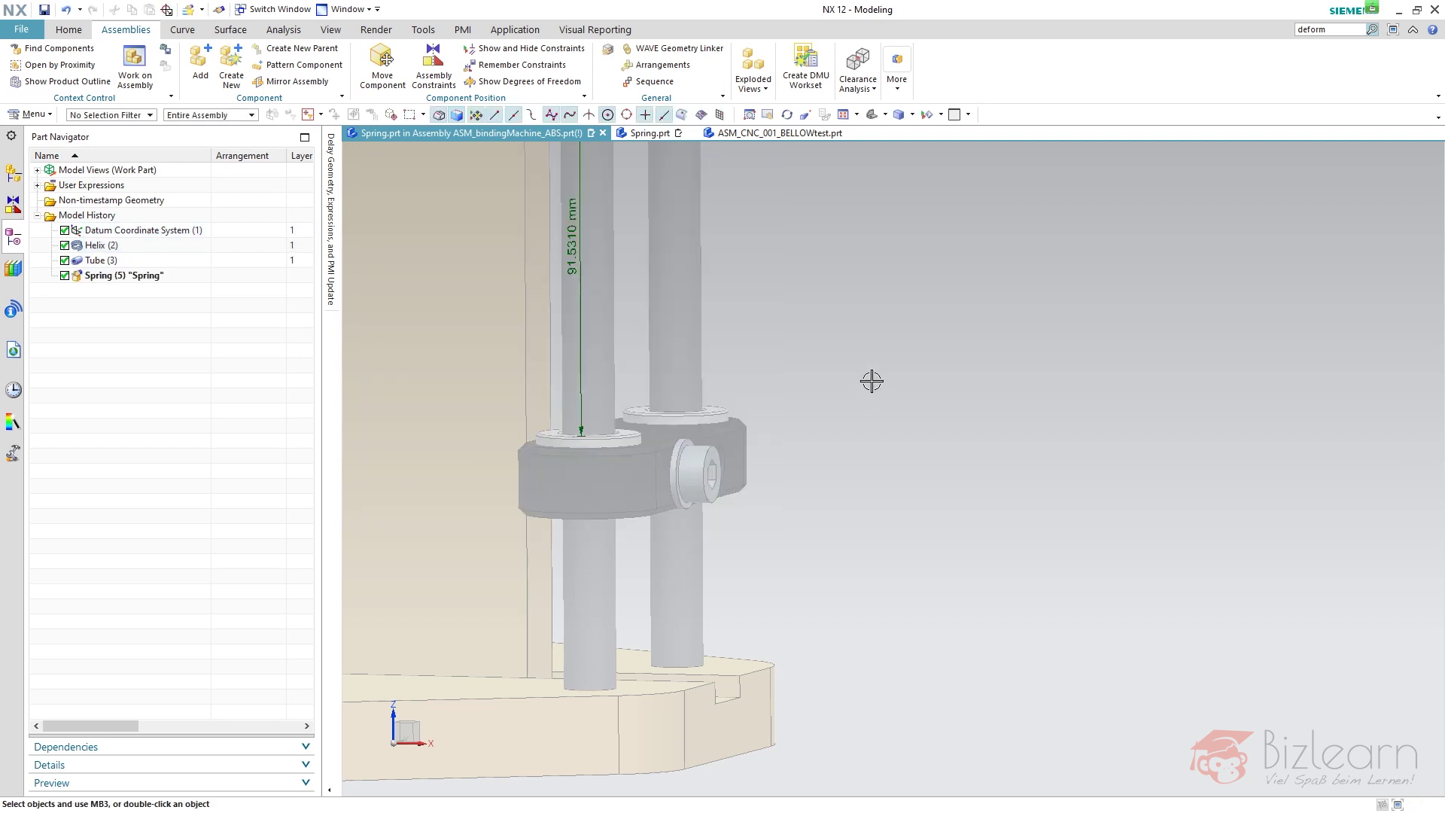
double_click(855, 313)
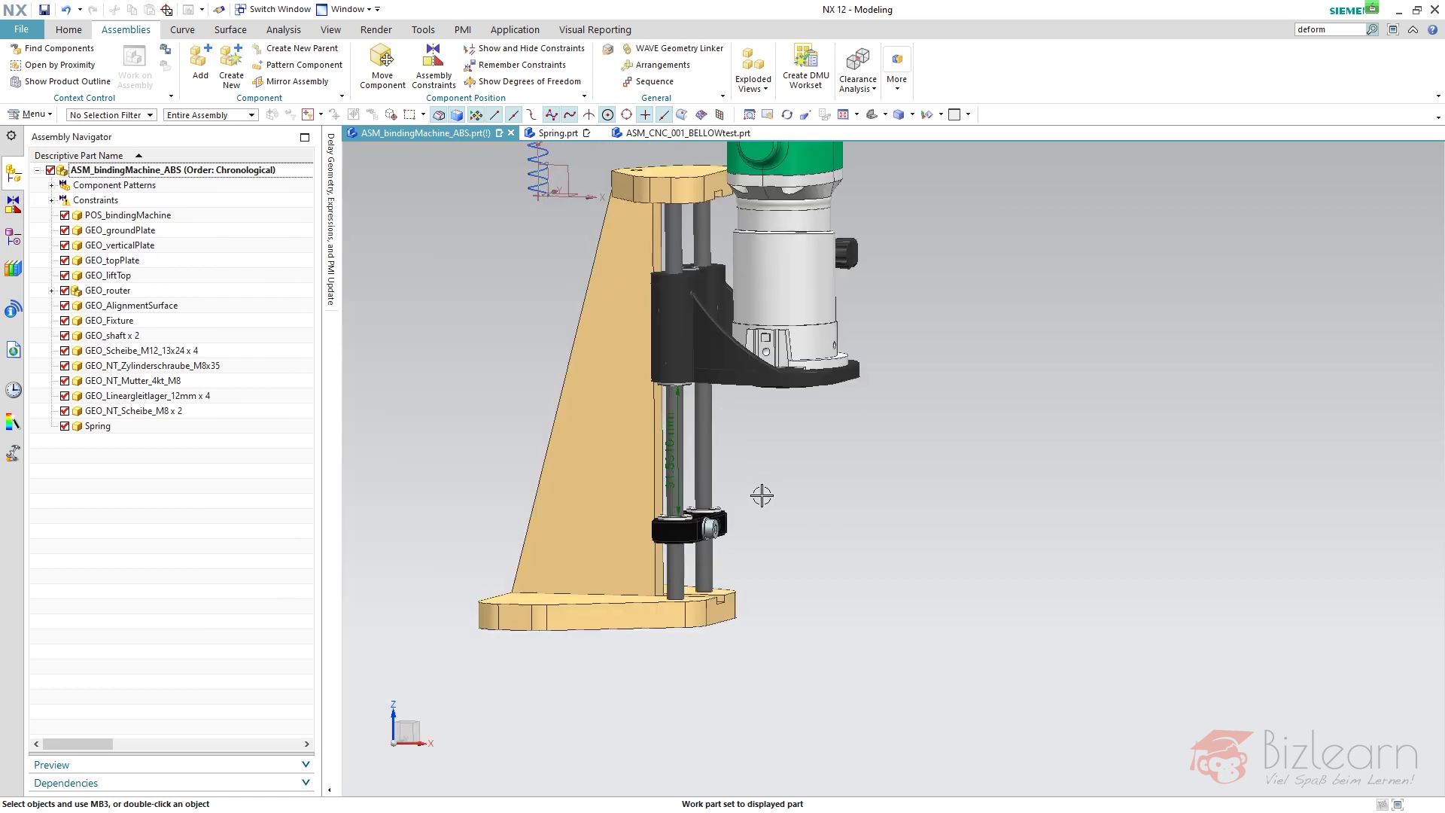
Step: Update the Spring component's Touch constraint so it seats back around the shaft
scroll(761, 494, down, 2)
scroll(653, 297, up, 1)
scroll(631, 414, up, 1)
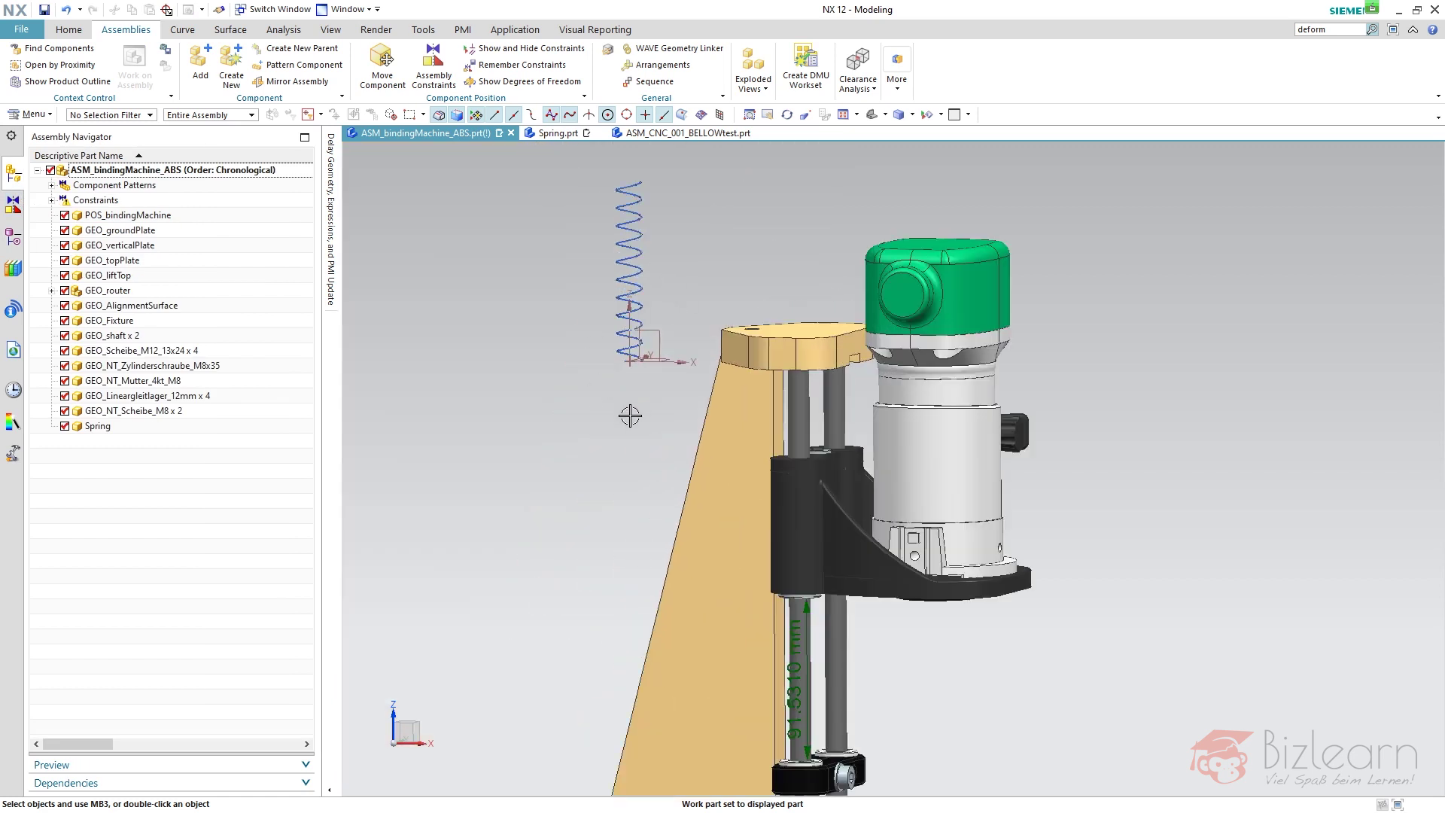
scroll(478, 365, down, 1)
scroll(478, 366, up, 1)
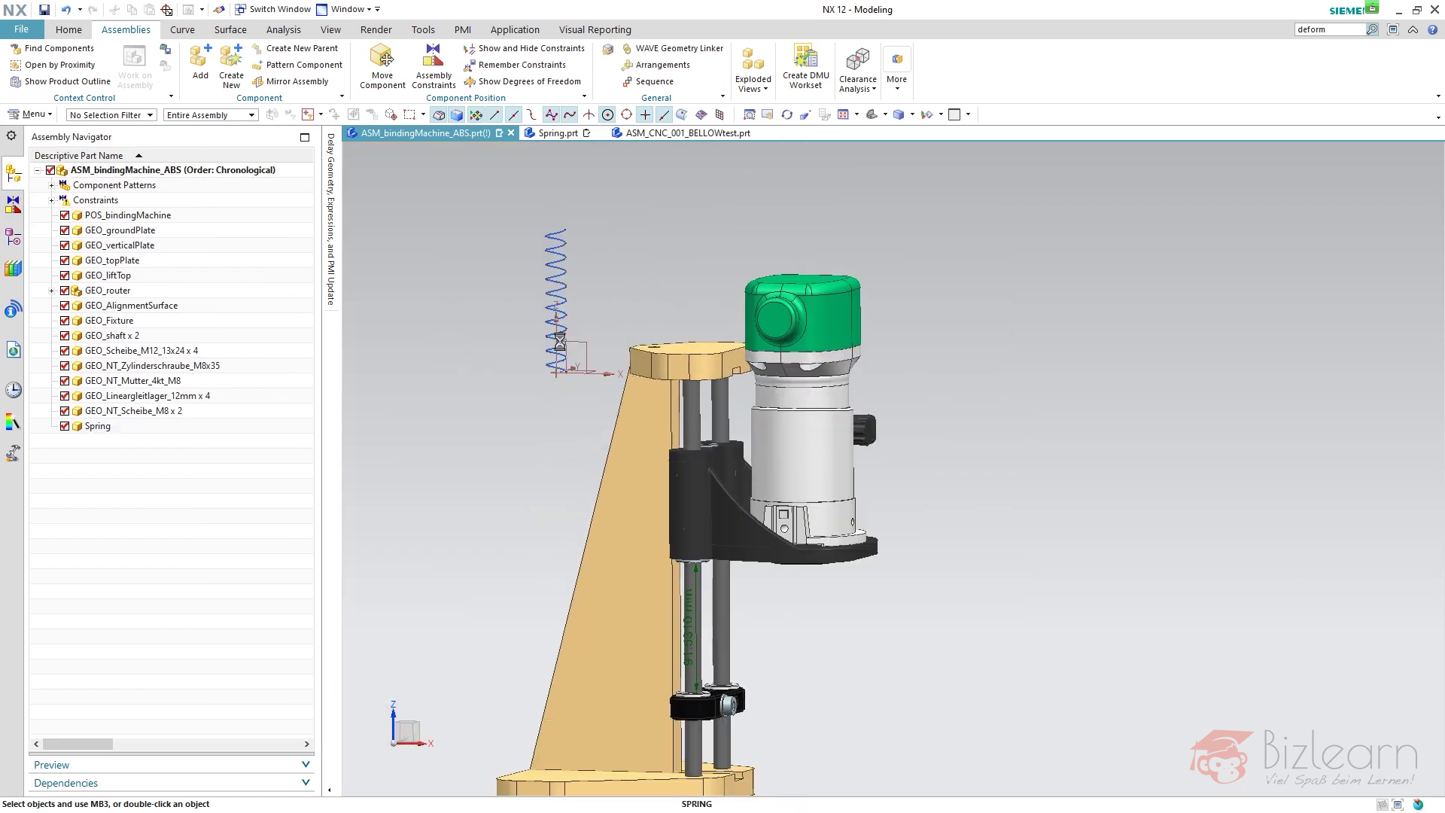
click(98, 425)
click(133, 784)
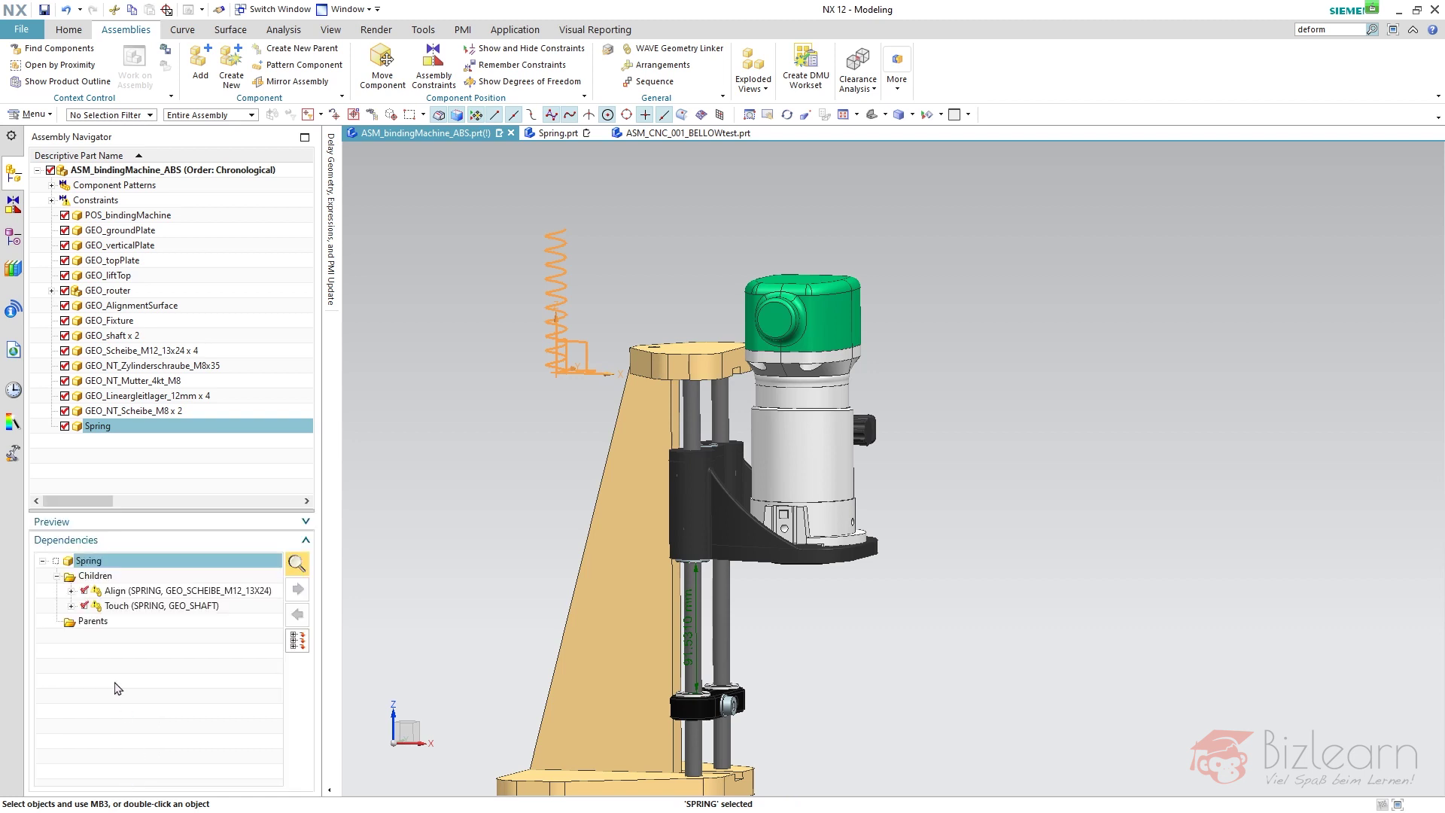
click(143, 593)
click(140, 608)
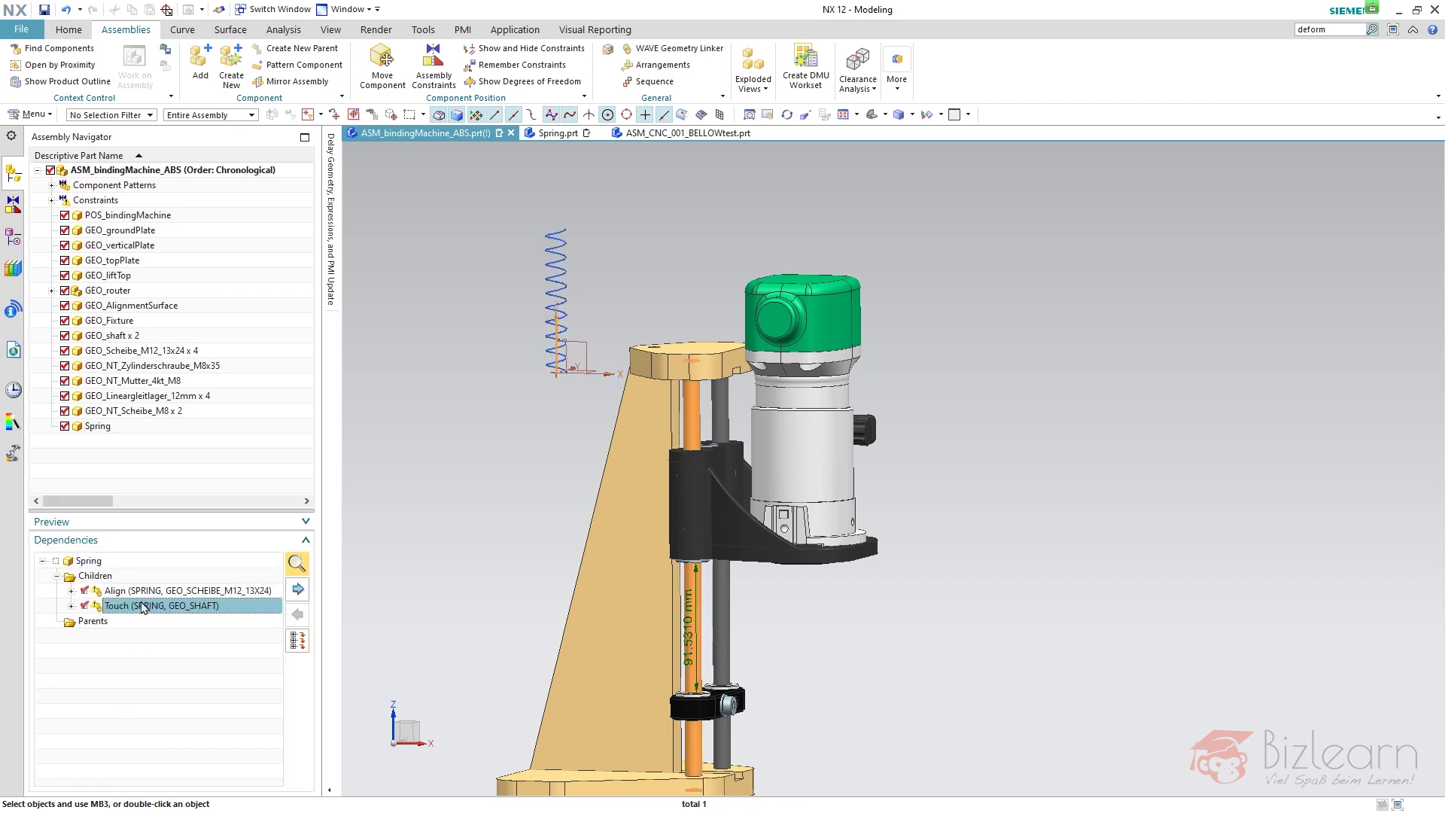
click(85, 606)
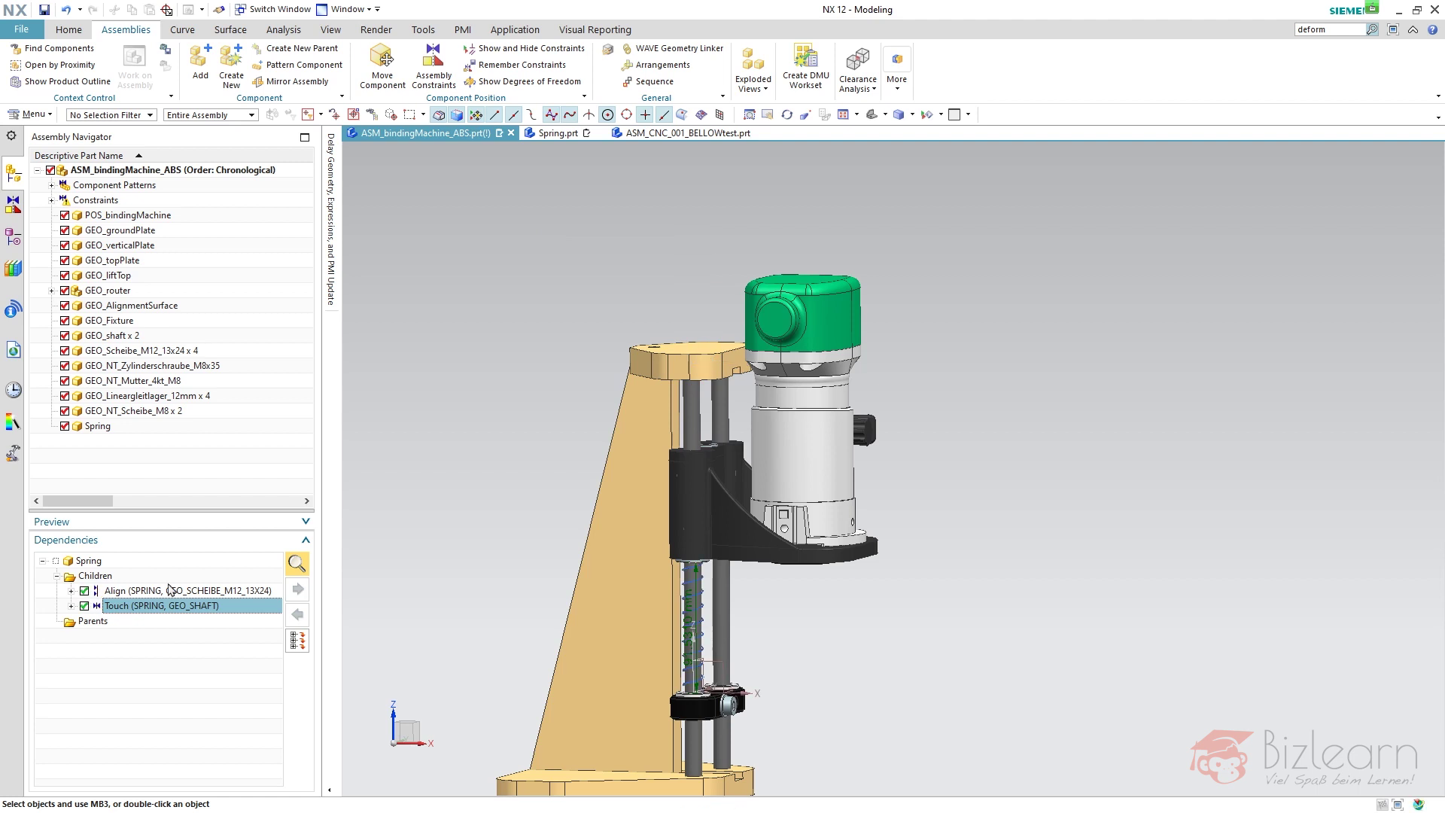
scroll(767, 581, up, 4)
Step: Start a new Deform Component of the spring
right_click(546, 428)
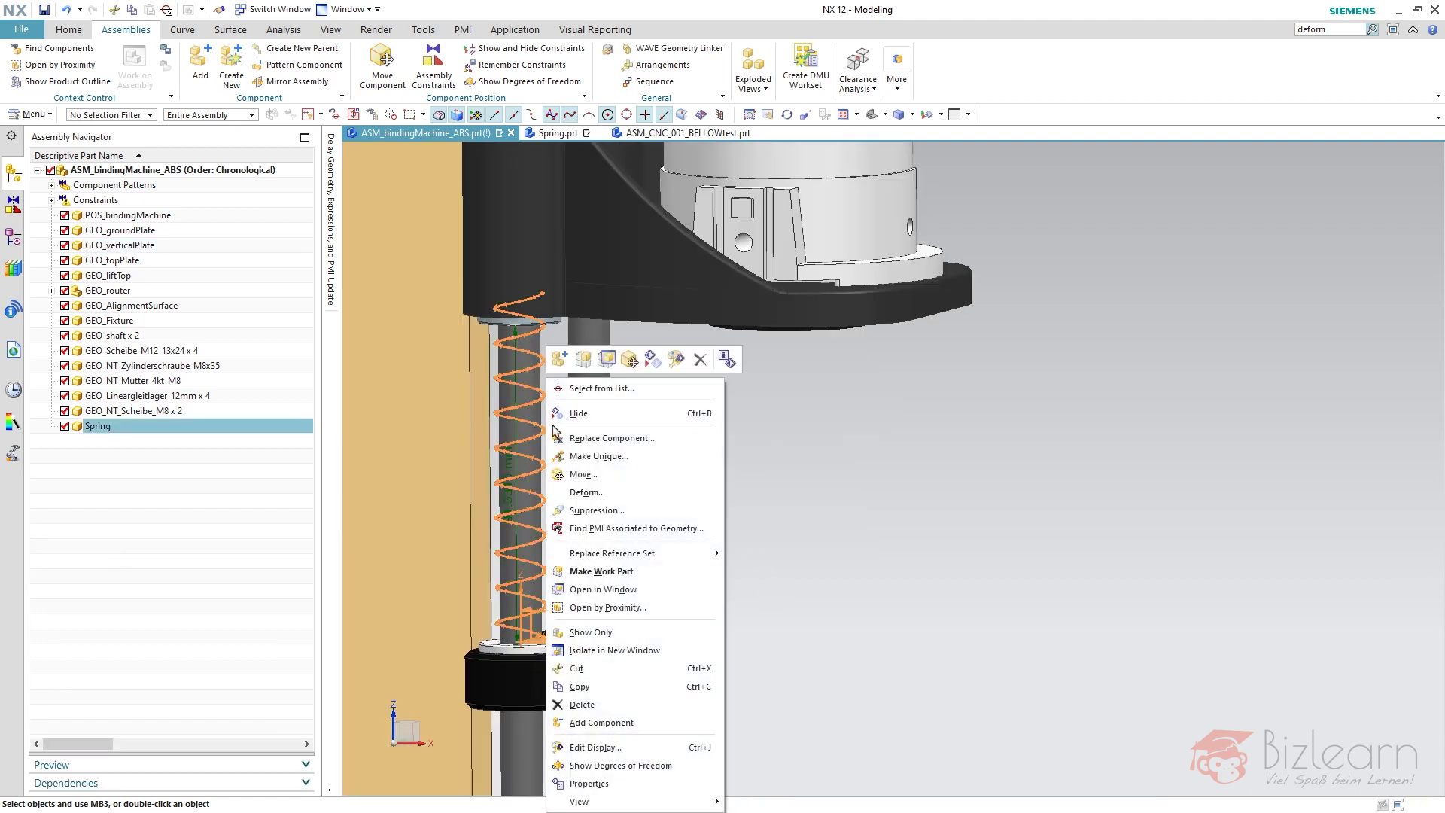
click(640, 490)
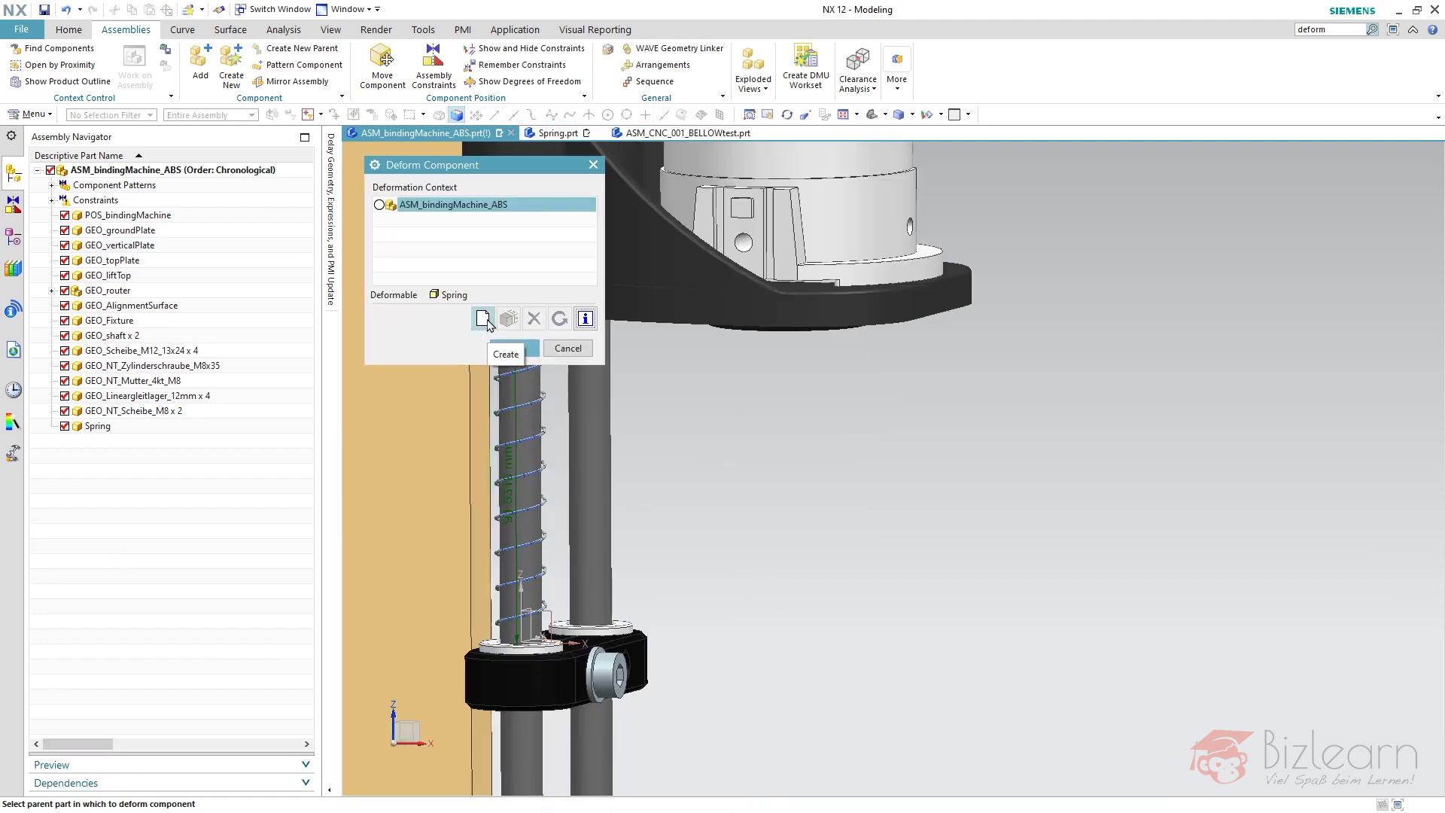
click(484, 320)
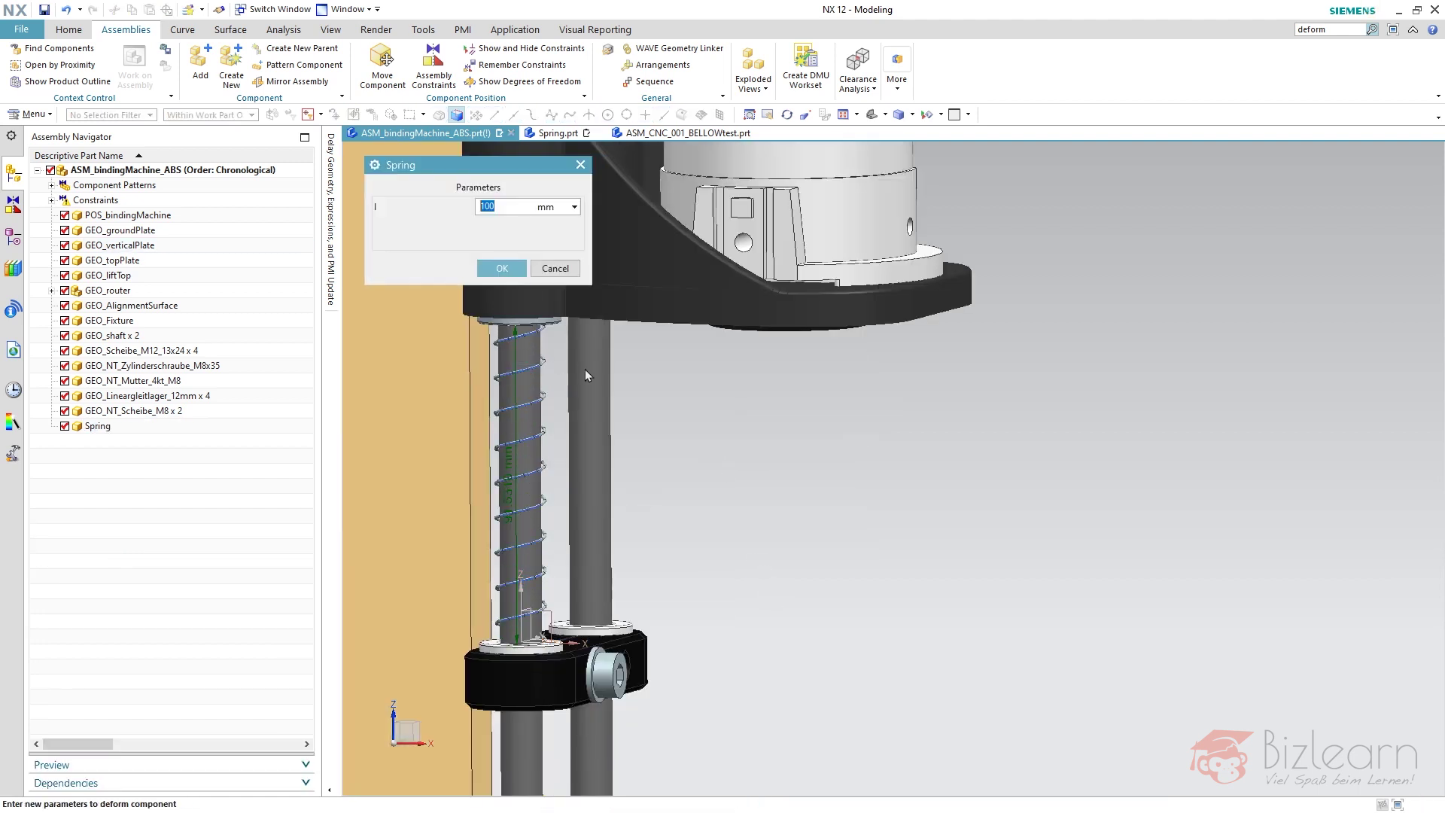
click(576, 211)
click(13, 238)
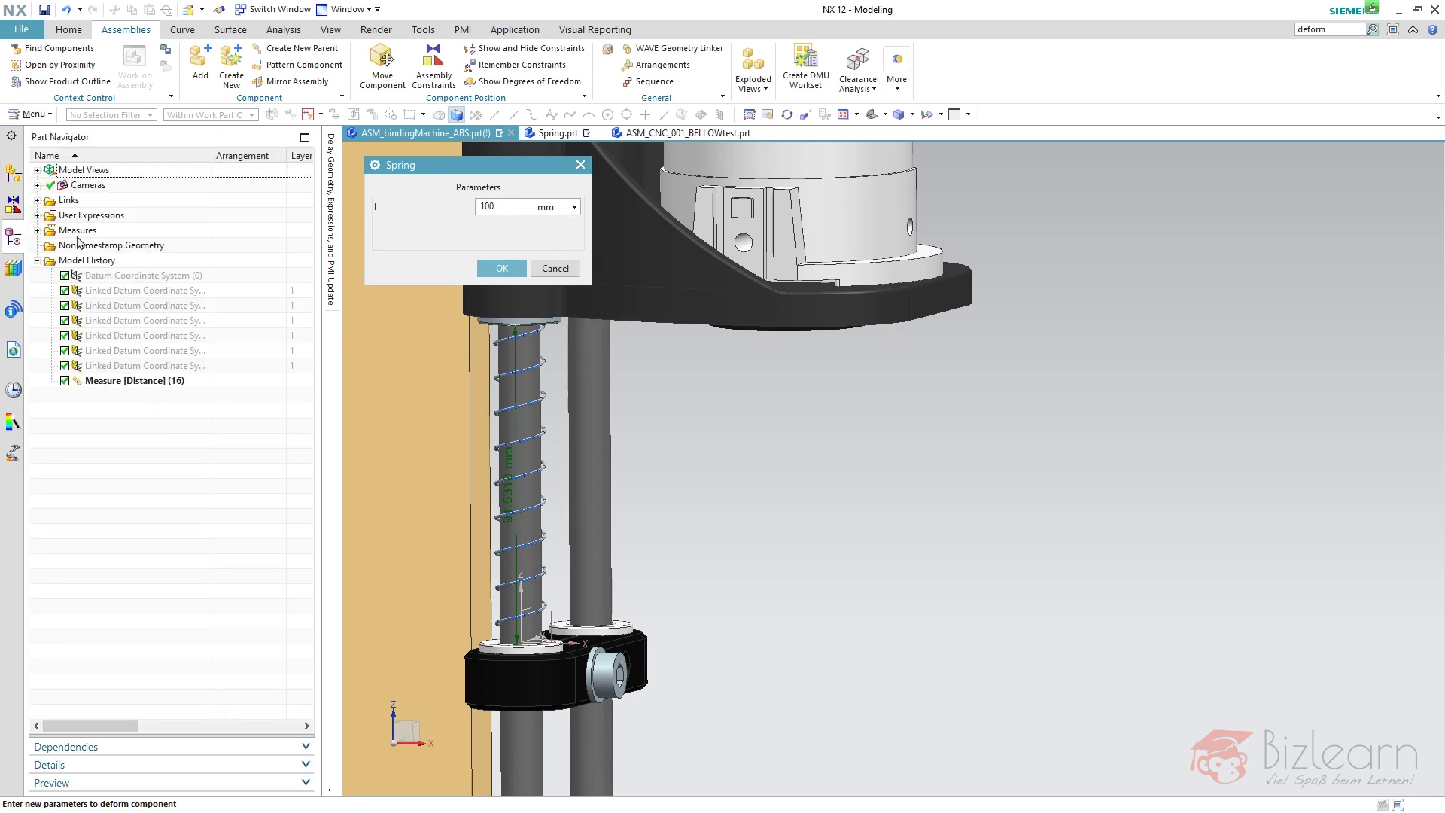
Step: Set the spring length to reference Measure [Distance] (16) parameter p207 and finish the deformation
click(577, 208)
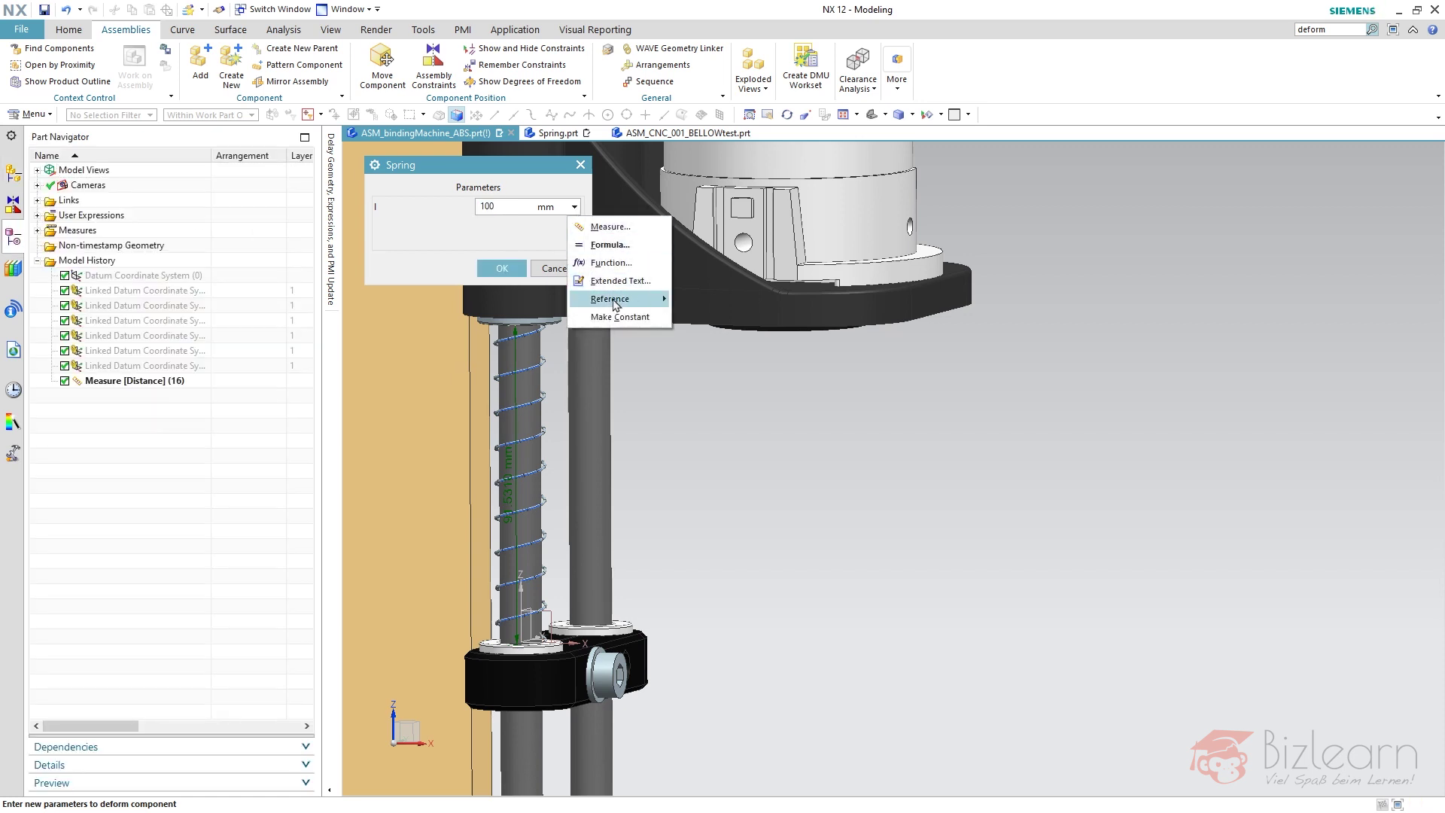
mouse_move(615, 301)
click(735, 303)
click(153, 382)
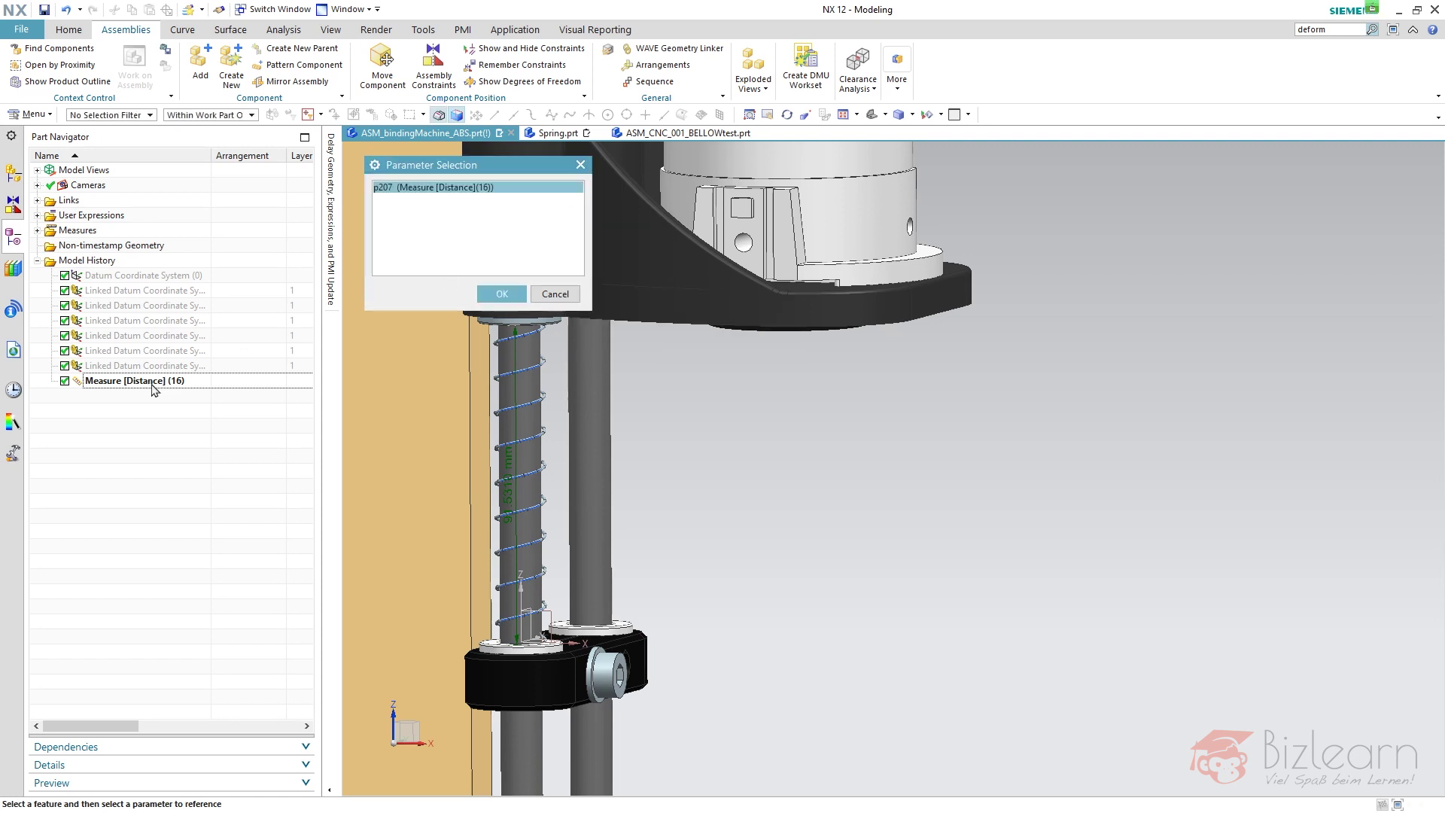
key(Return)
key(Return)
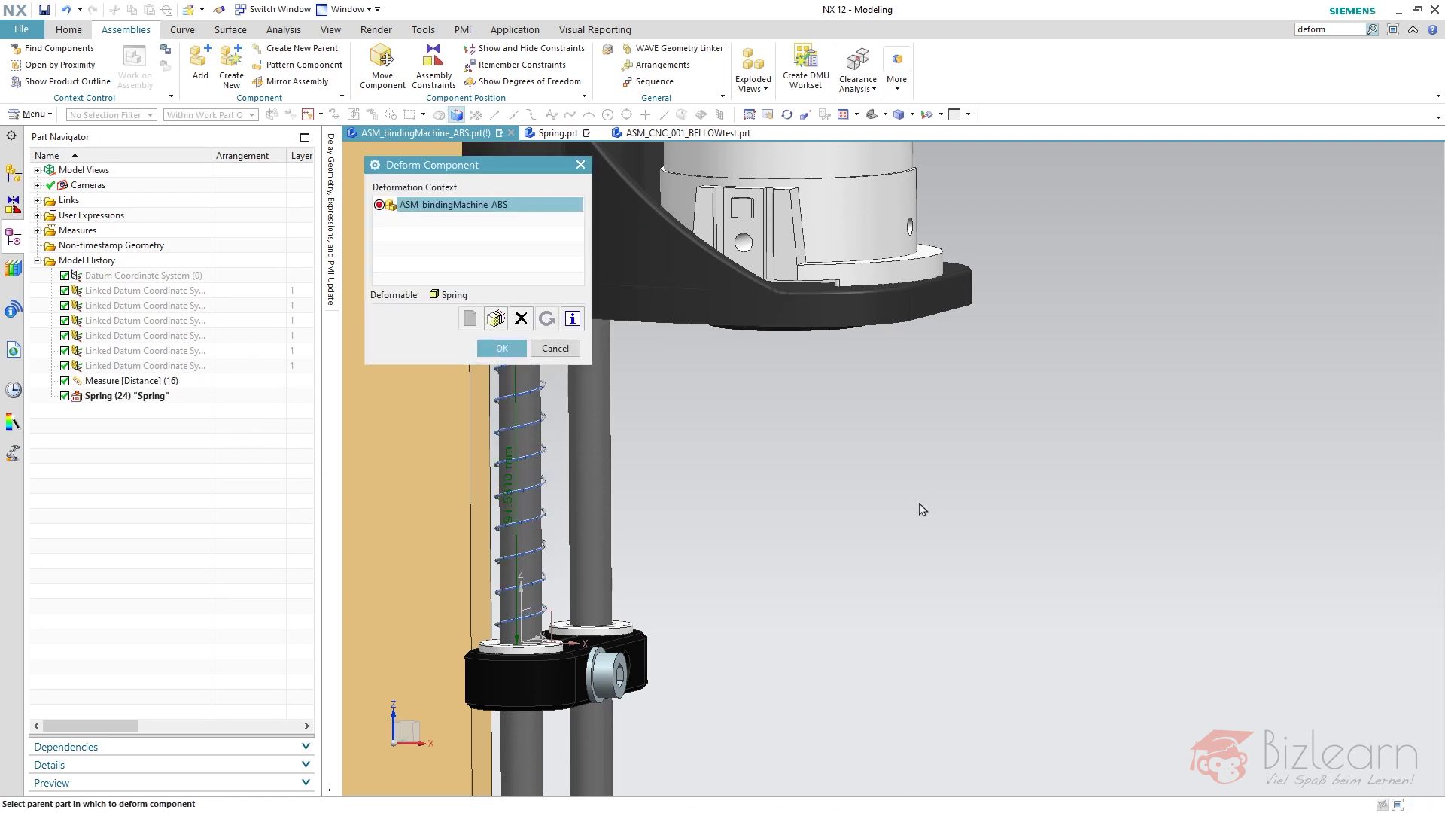
middle_click(923, 510)
scroll(865, 584, down, 3)
scroll(838, 565, up, 3)
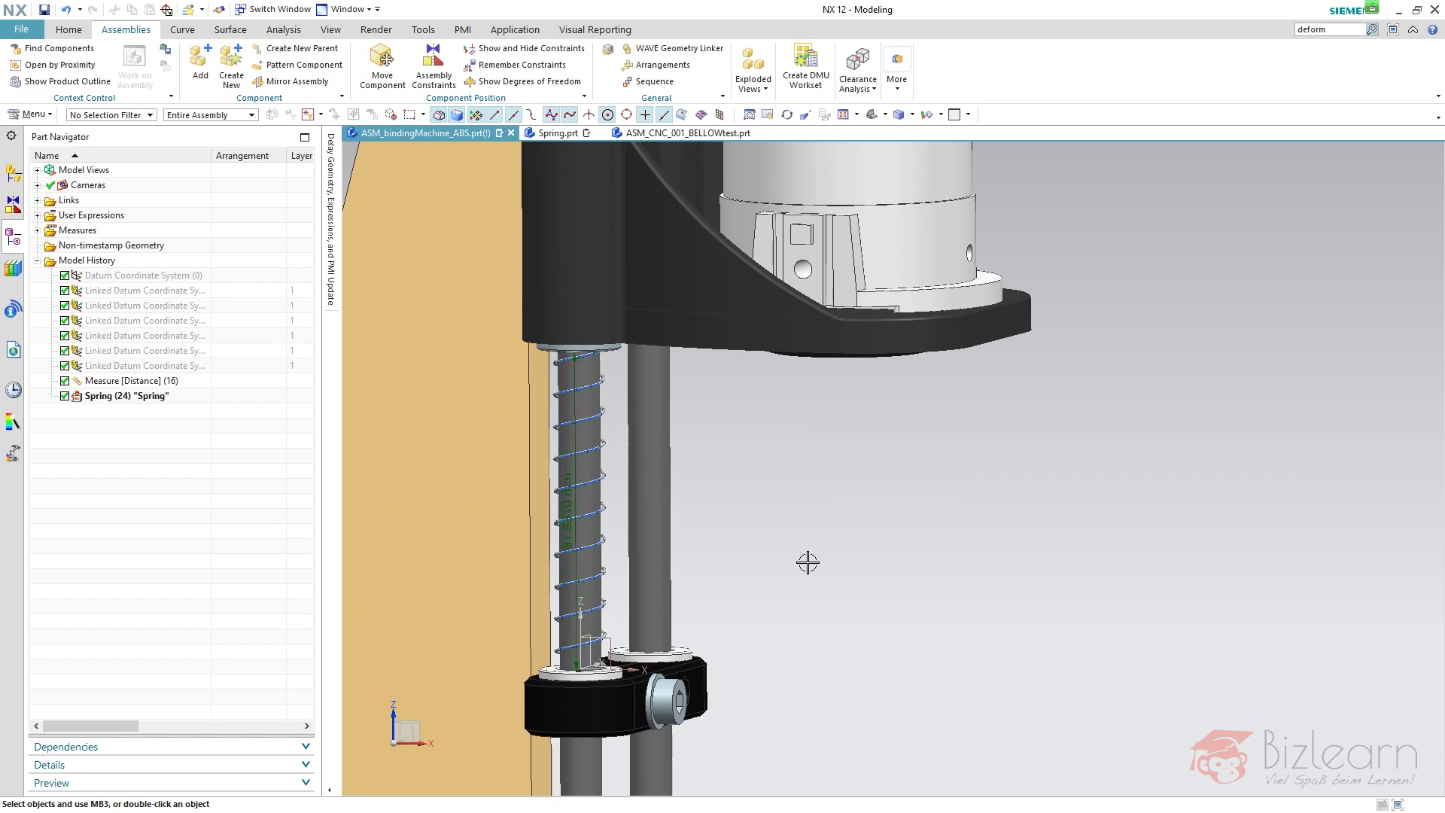
mouse_move(658, 540)
middle_down()
mouse_move(661, 519)
mouse_move(657, 573)
mouse_move(659, 536)
middle_up()
Step: Add a Touch constraint from the housing edge to the face, then select the Spring feature in history
click(433, 68)
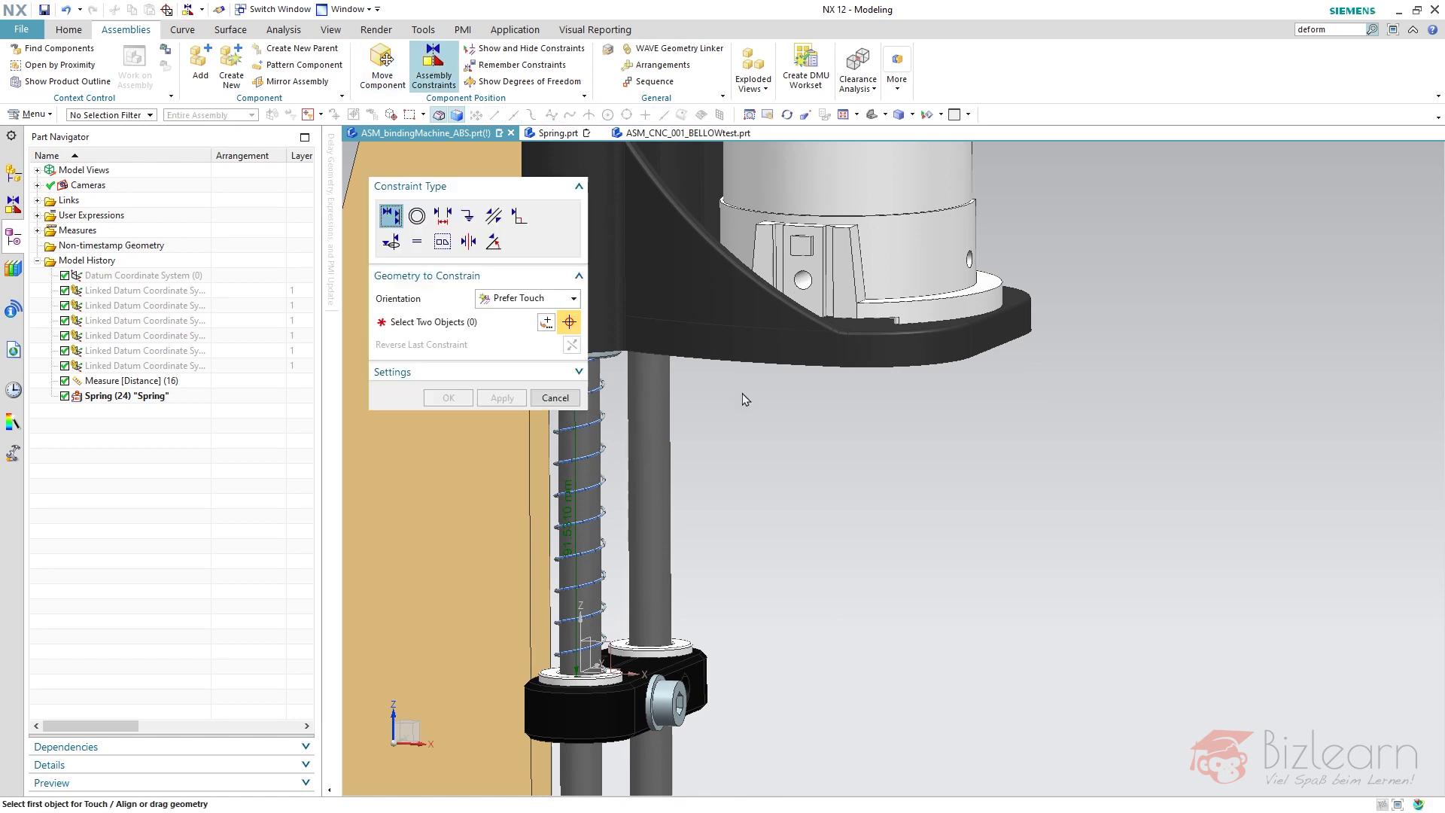
click(668, 329)
key(Return)
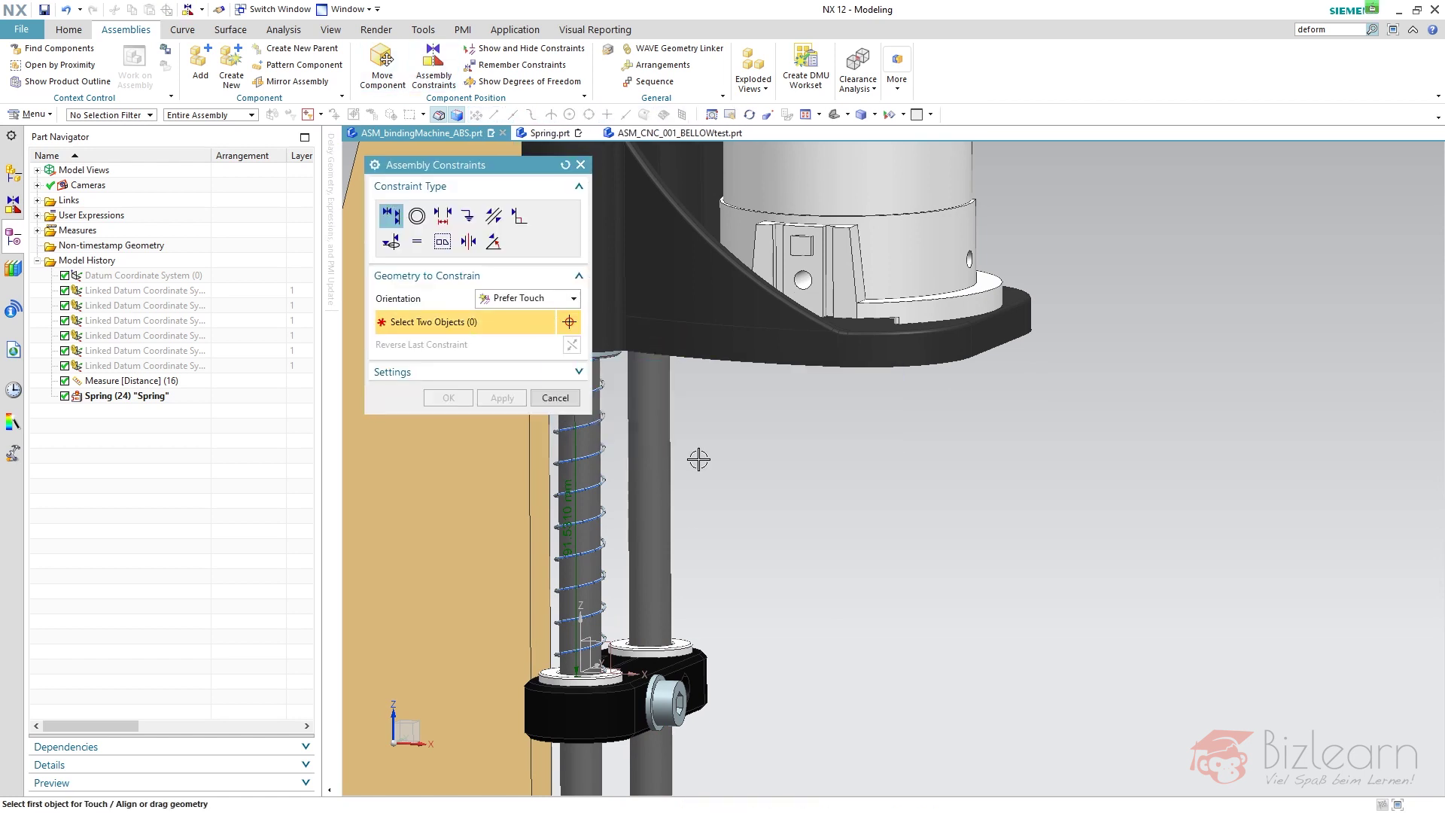
click(698, 331)
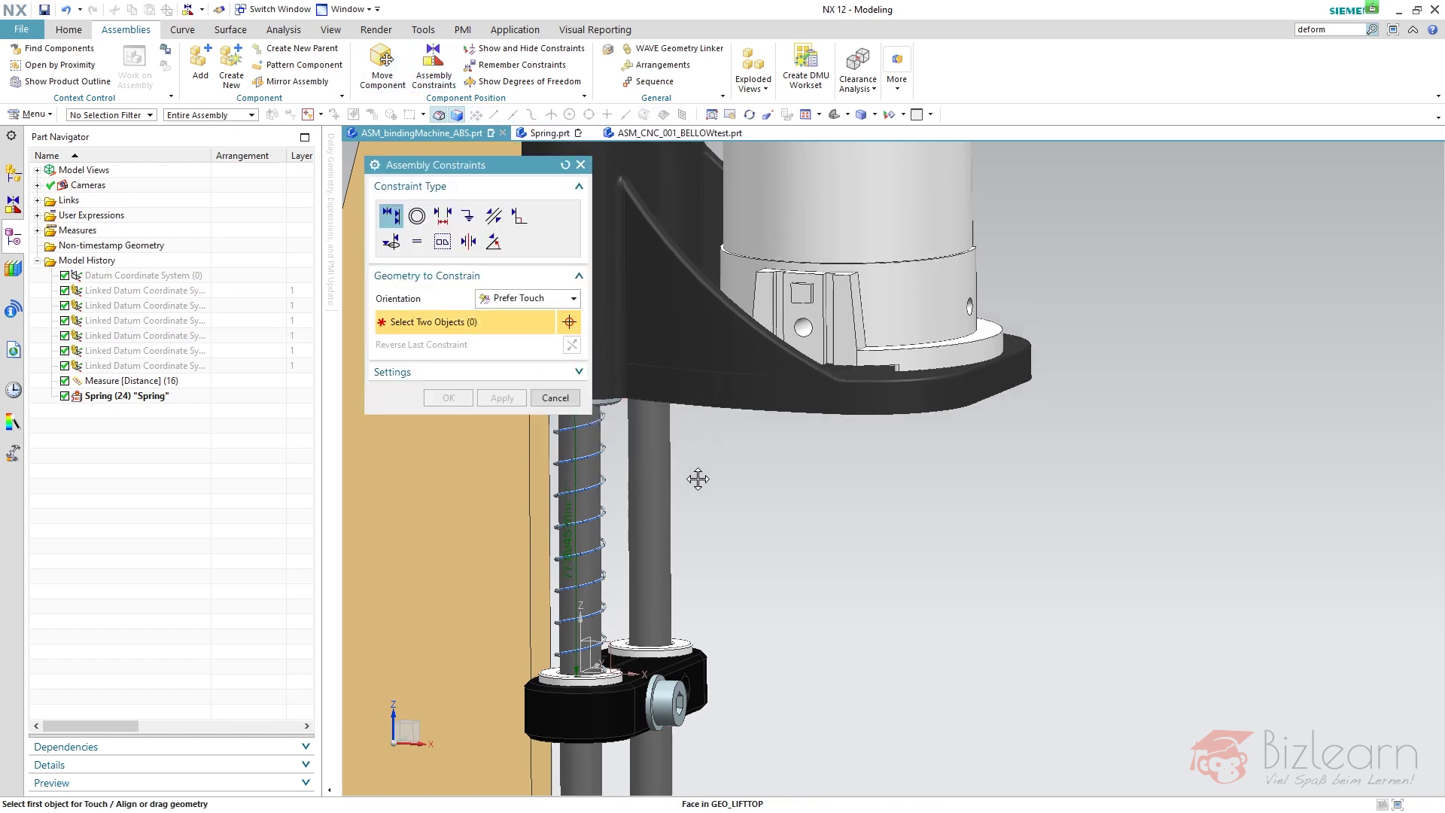
middle_click(837, 539)
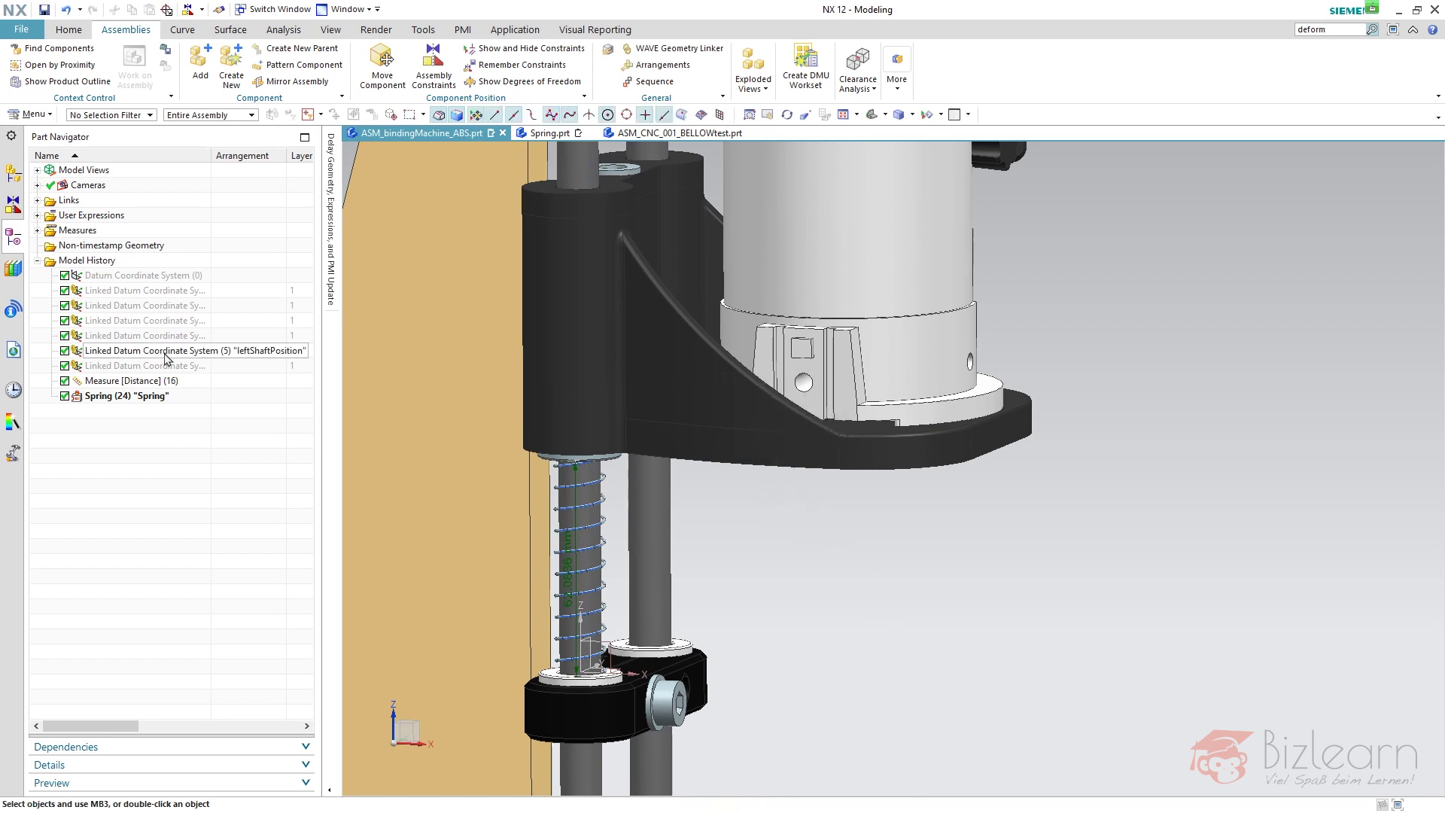
scroll(433, 399, down, 5)
click(81, 396)
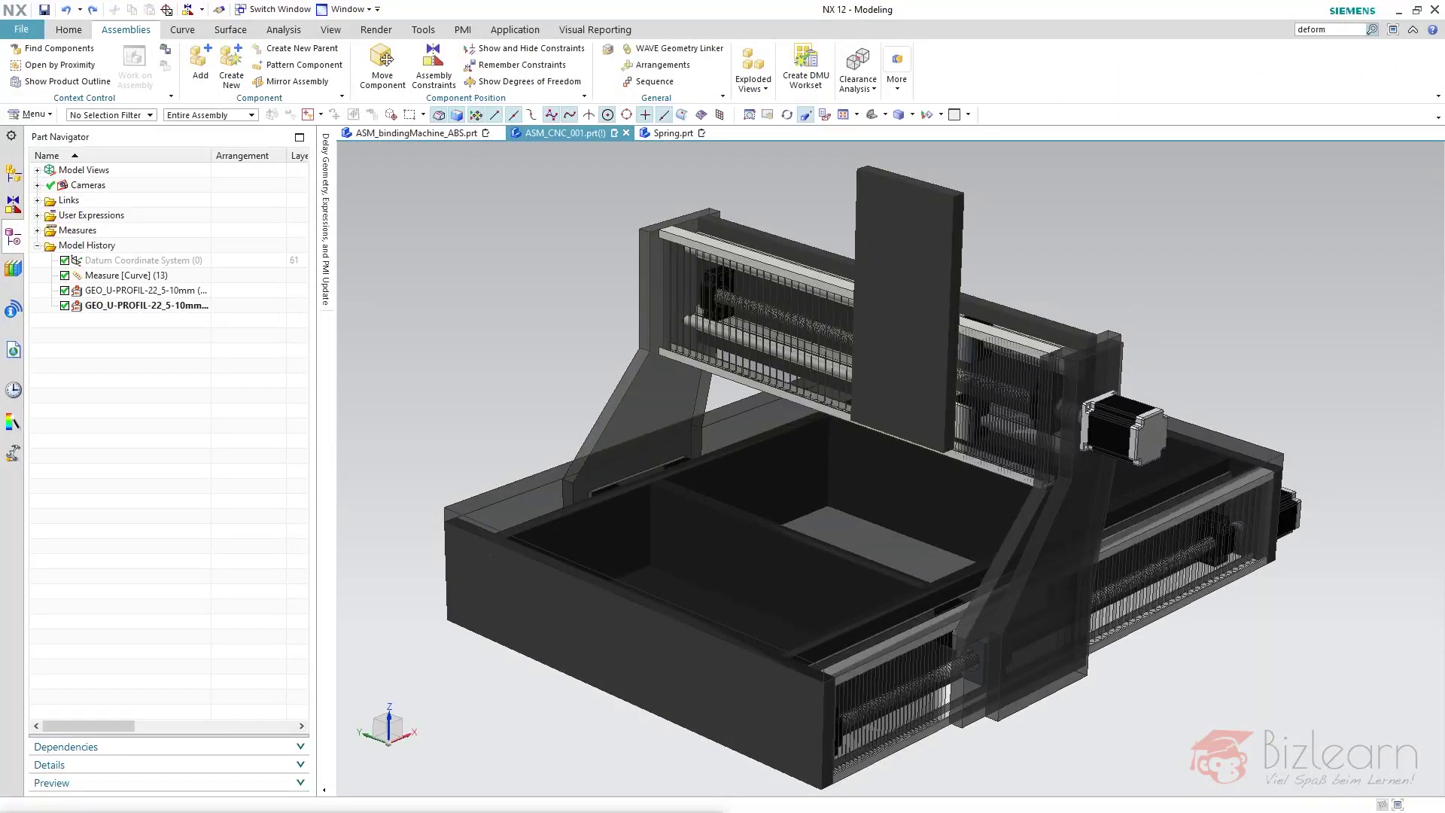
Step: Expand the ASM_FALTENBALGE bellows subassembly in the Assembly Navigator and launch Assembly Constraints
click(12, 173)
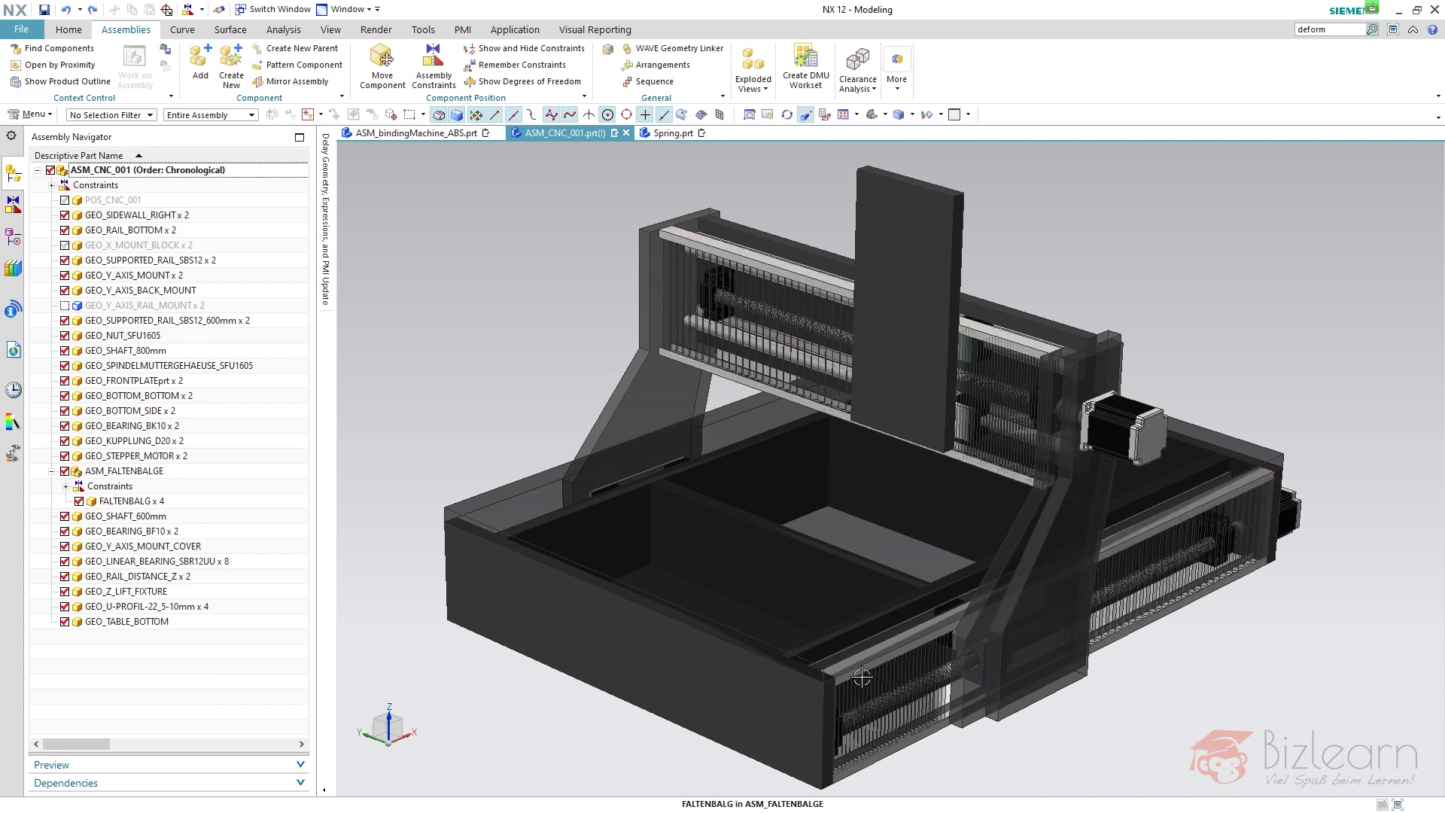
click(70, 473)
click(52, 471)
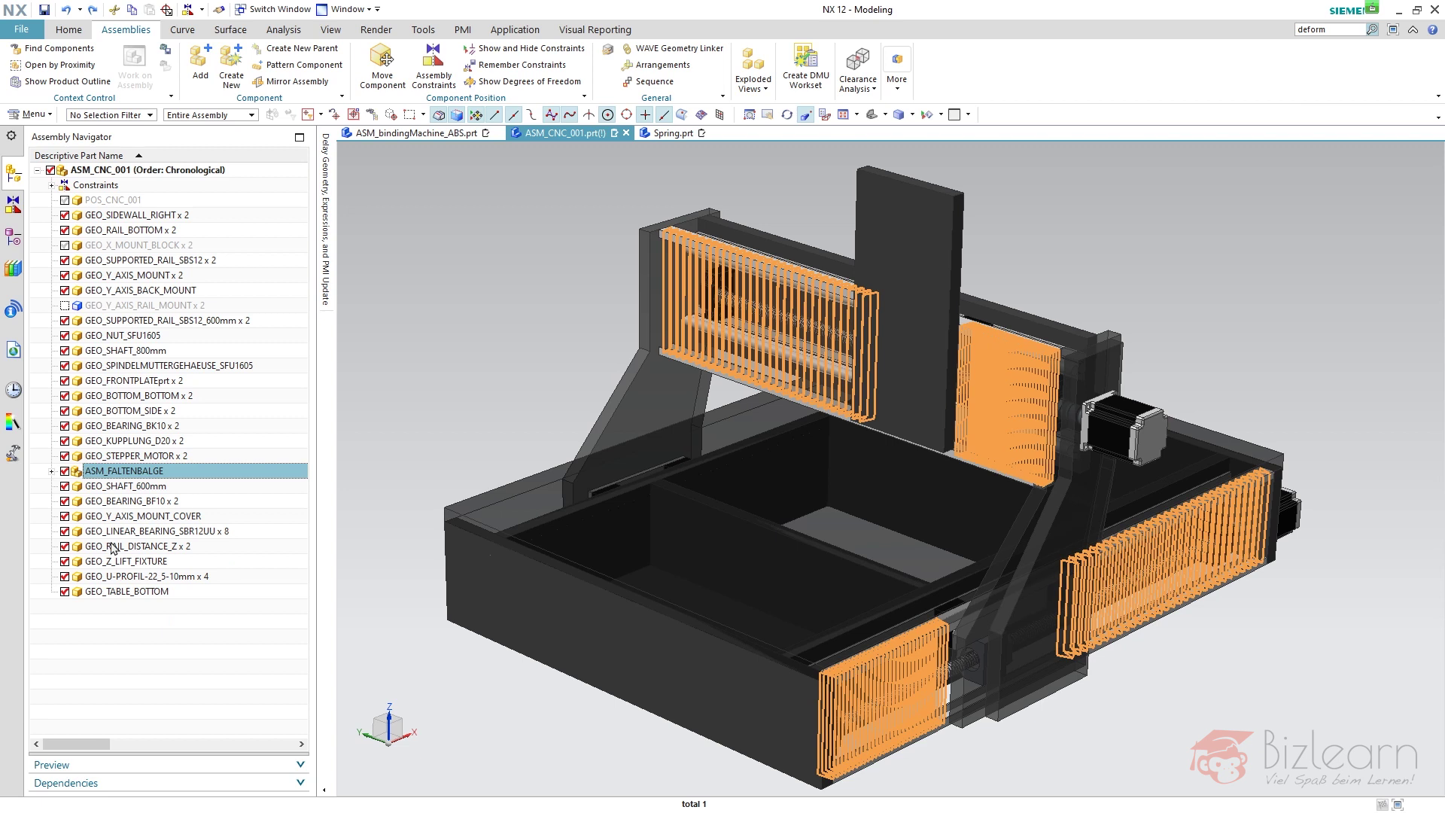
click(52, 472)
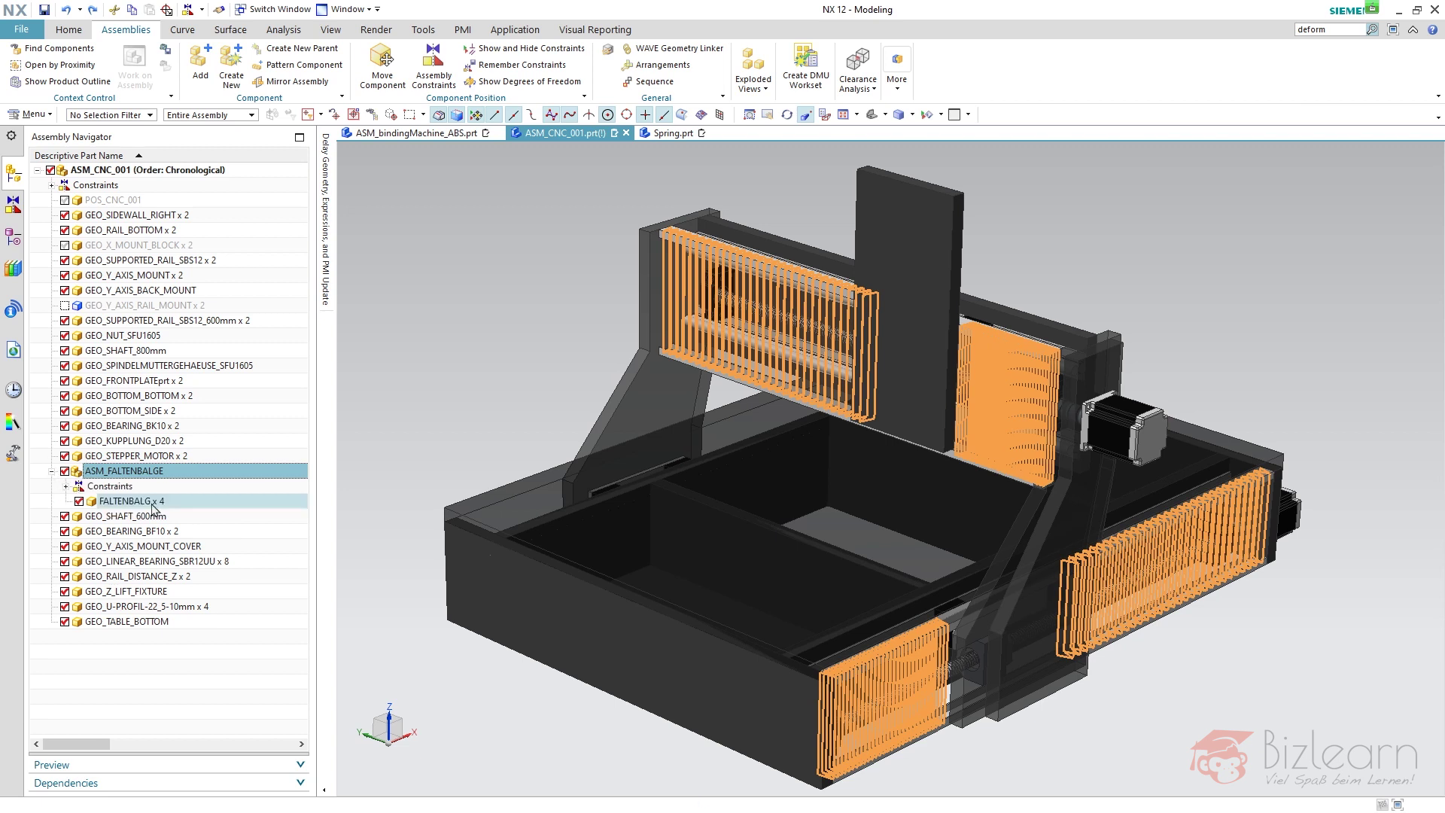
click(190, 661)
click(434, 67)
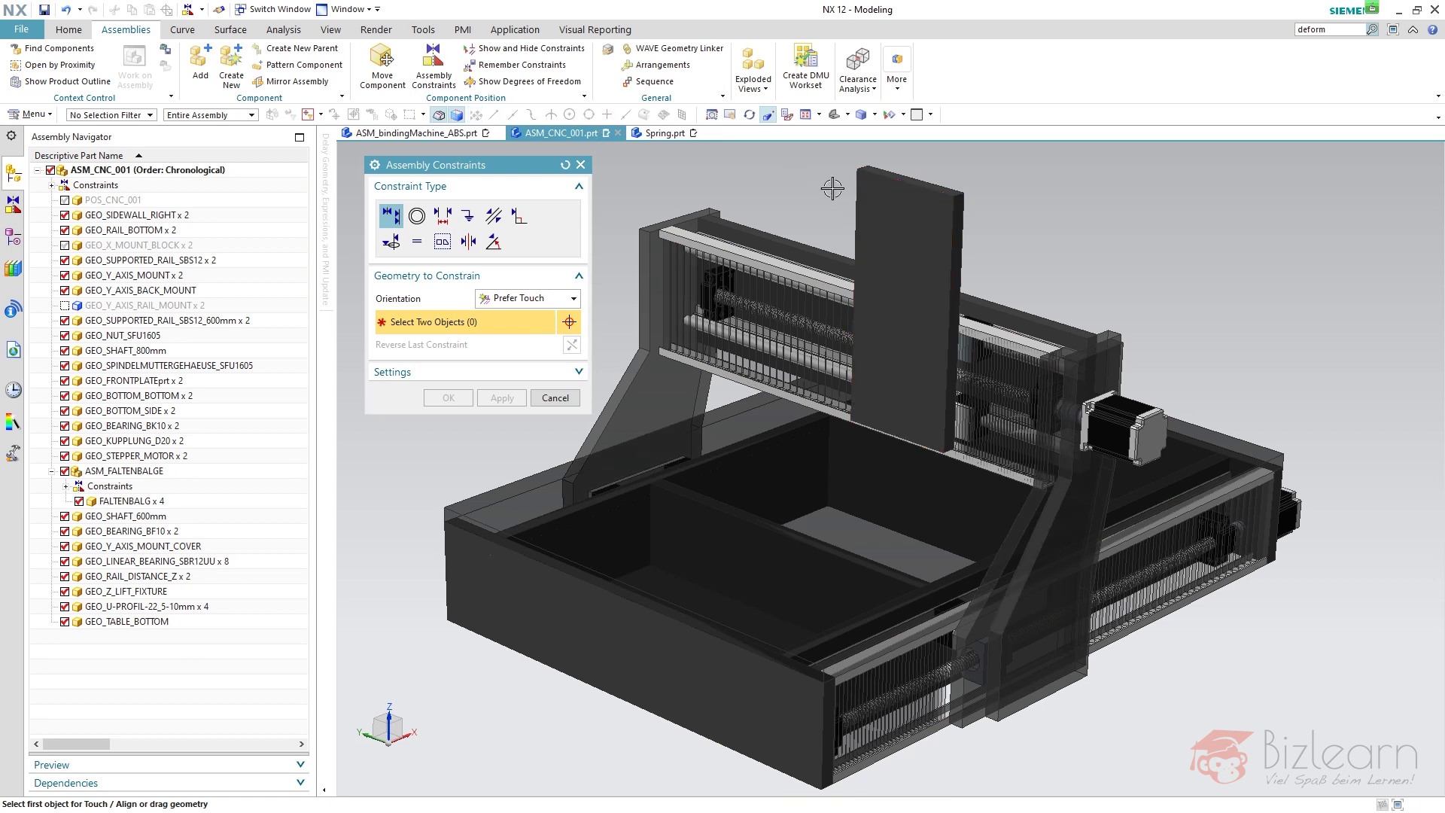
Step: Apply the Touch/Align constraint to move the CNC gantry and spindle to their new position
middle_drag(836, 190, 708, 178)
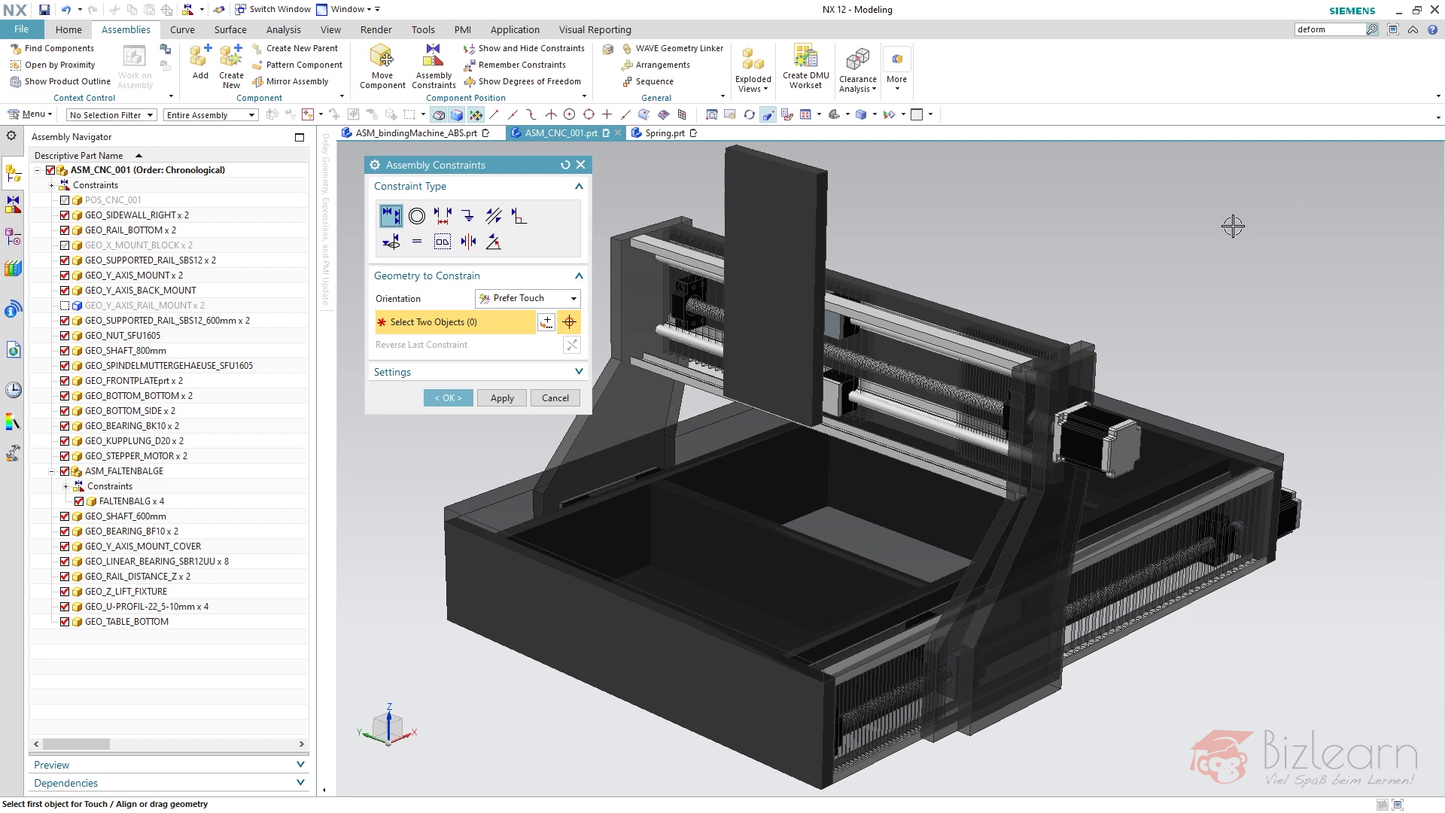
middle_click(1158, 243)
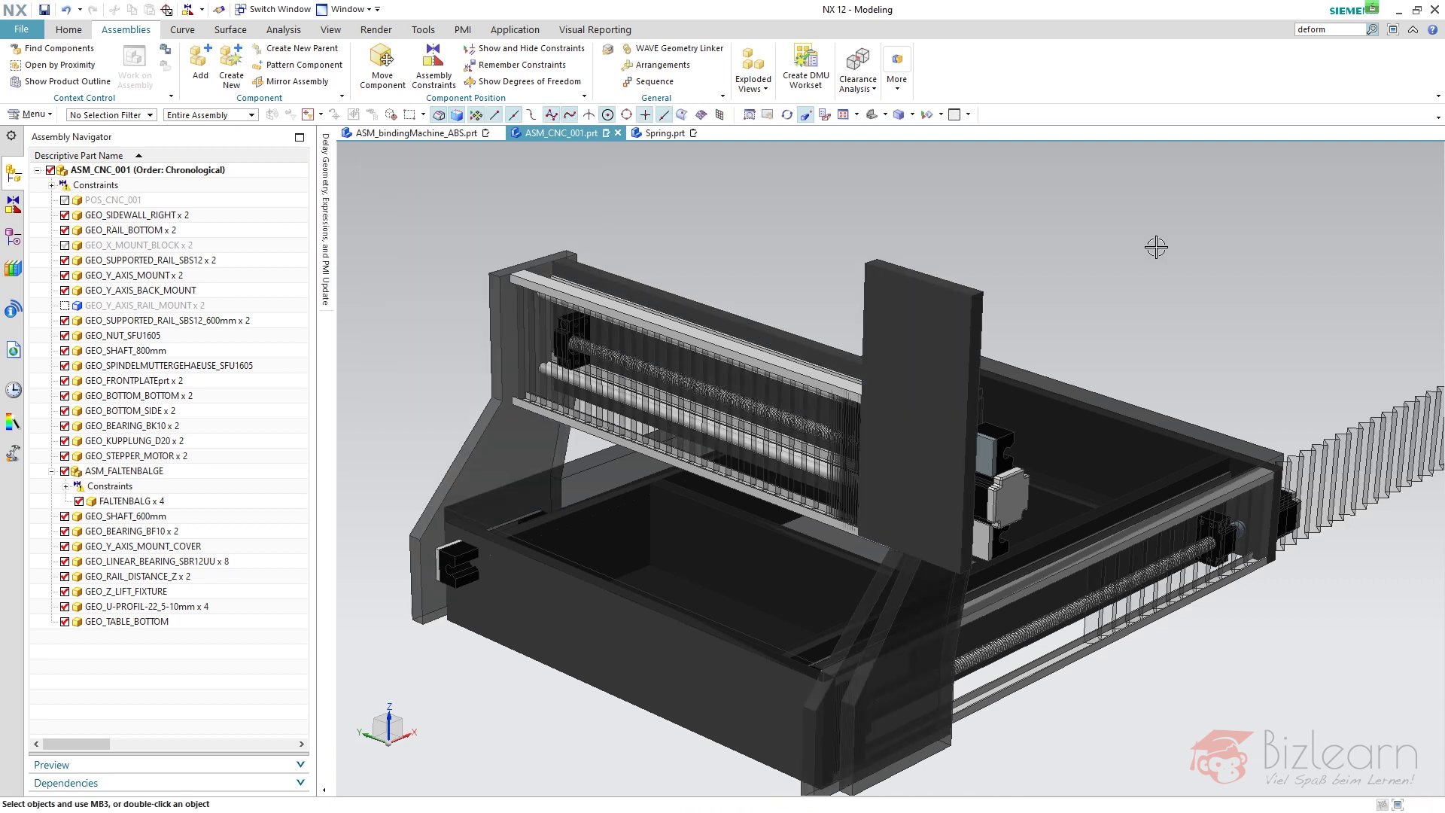
Step: Select every component from POS_CNC_001 to the last row and open them fully
scroll(821, 474, down, 3)
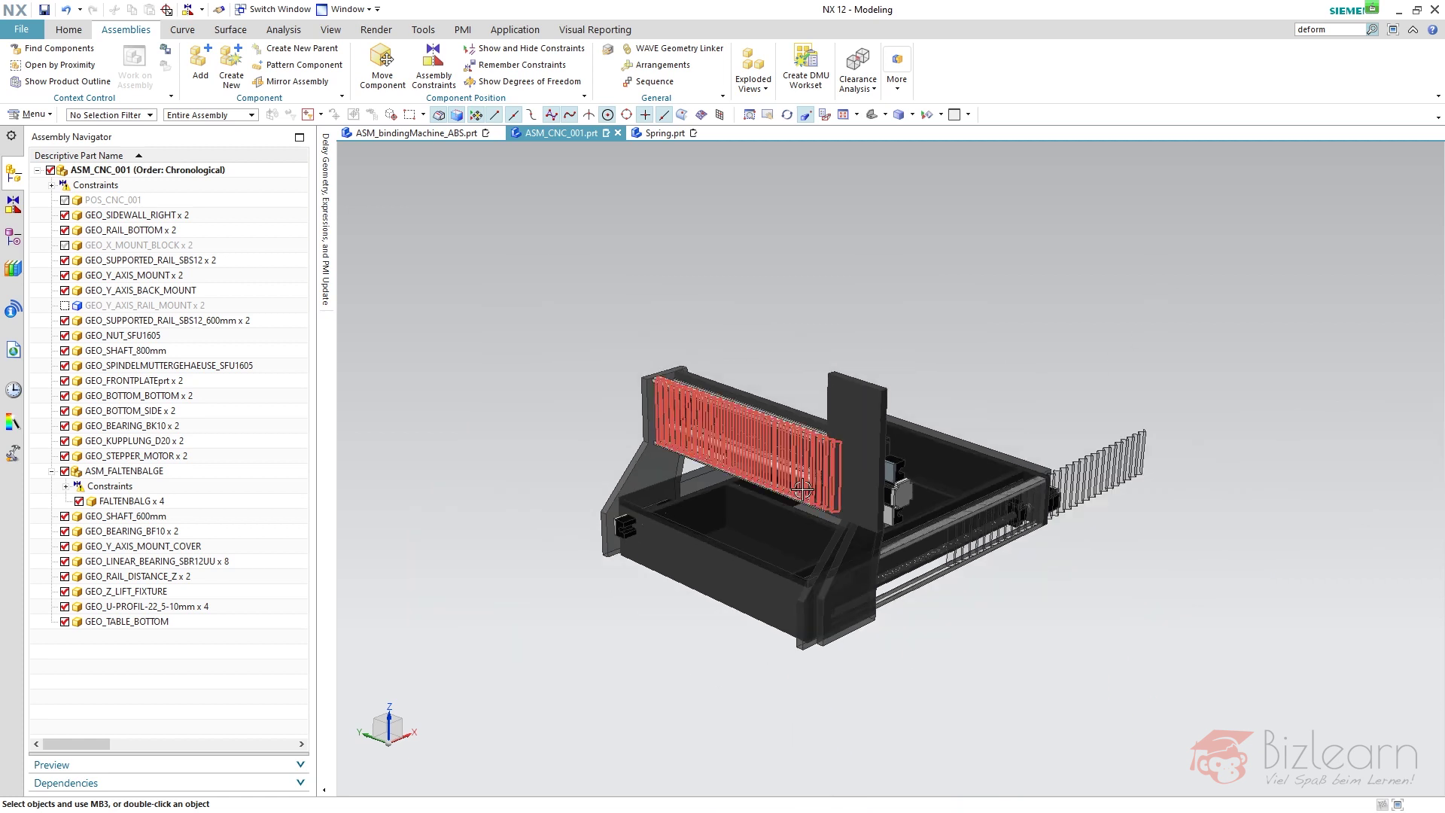
mouse_move(820, 474)
middle_down()
mouse_move(765, 456)
mouse_move(824, 469)
middle_up()
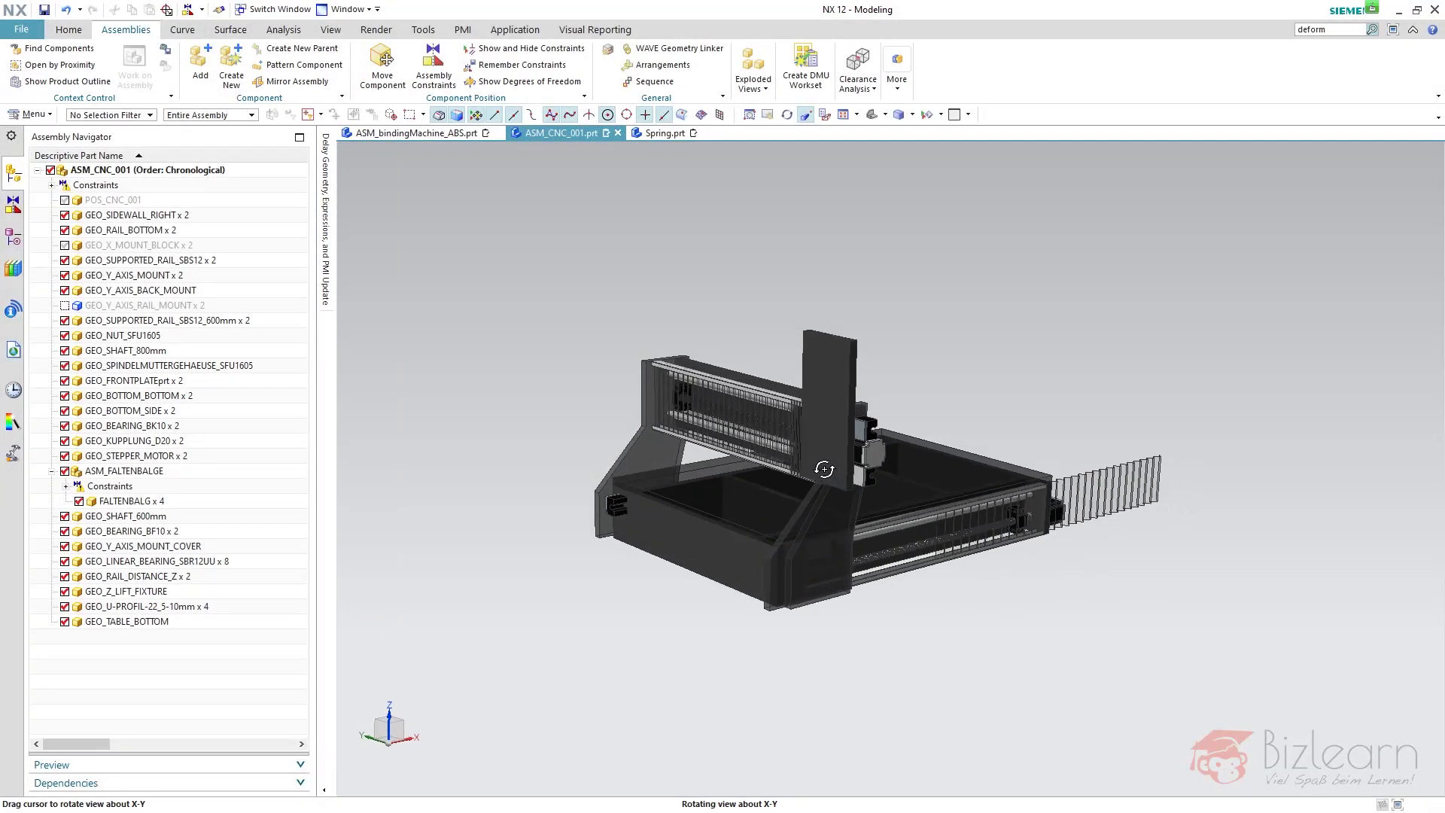
scroll(580, 429, up, 3)
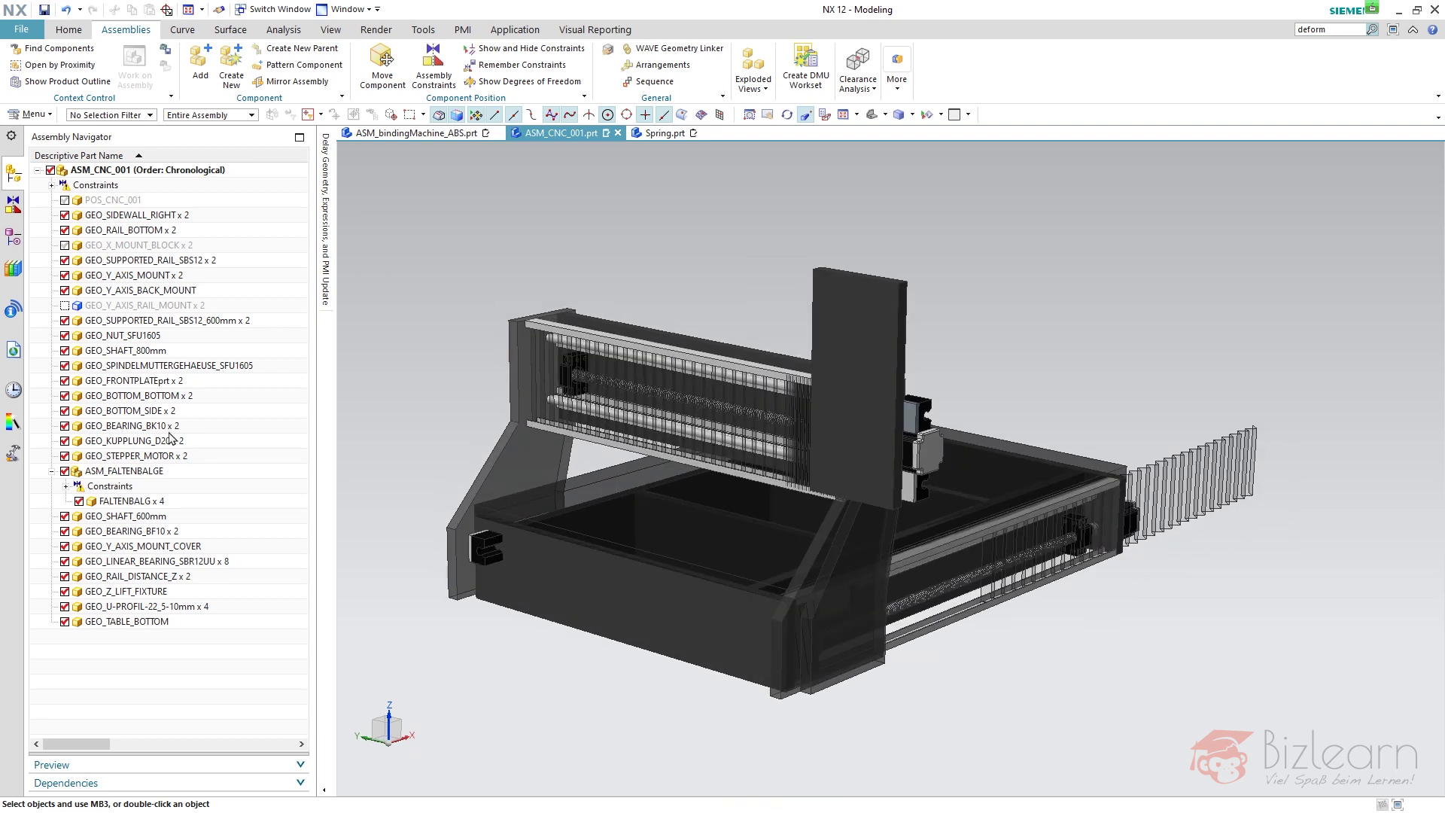
click(51, 472)
click(99, 204)
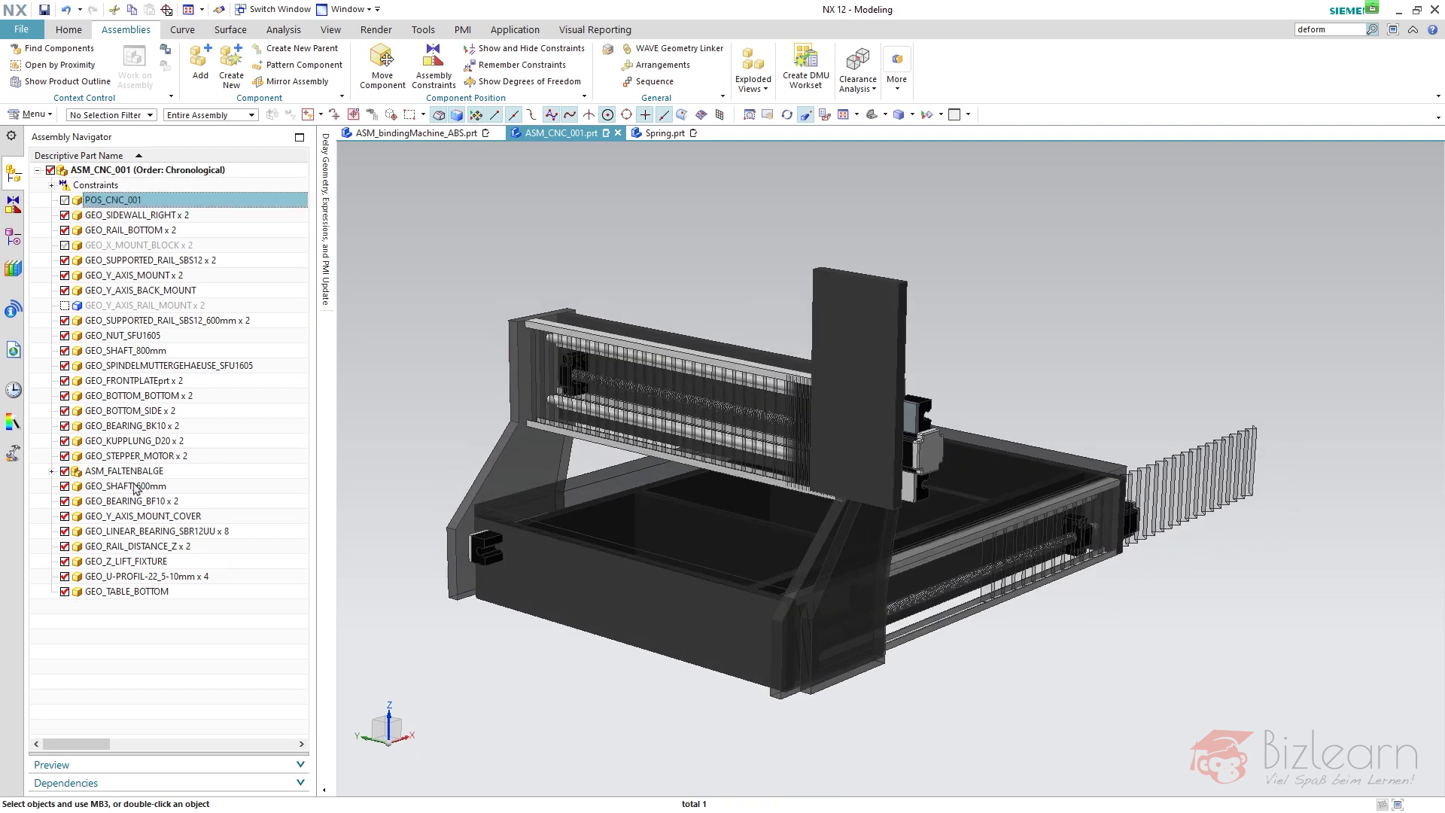
shift+click(125, 593)
right_click(125, 592)
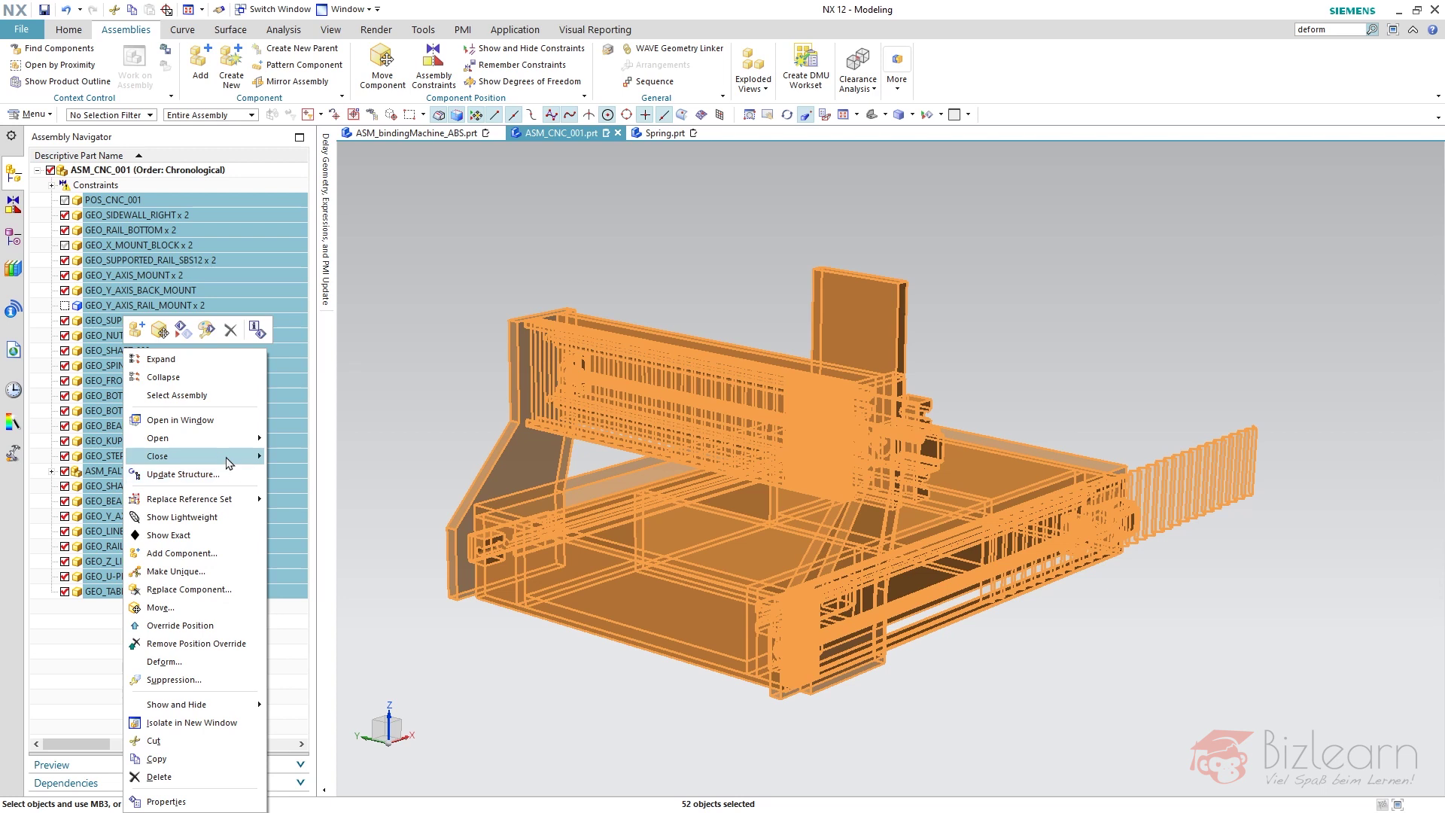
mouse_move(229, 448)
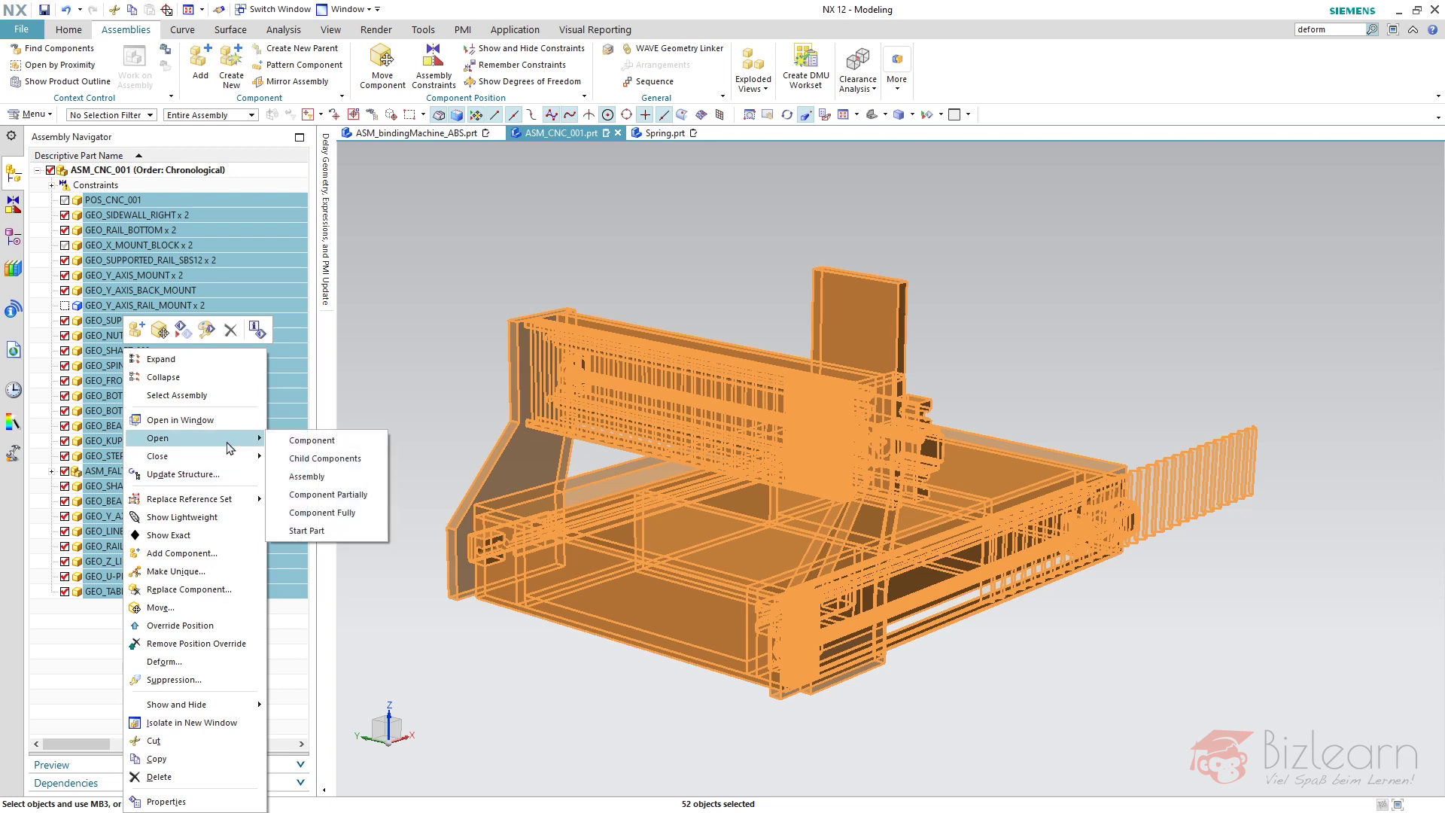
click(347, 514)
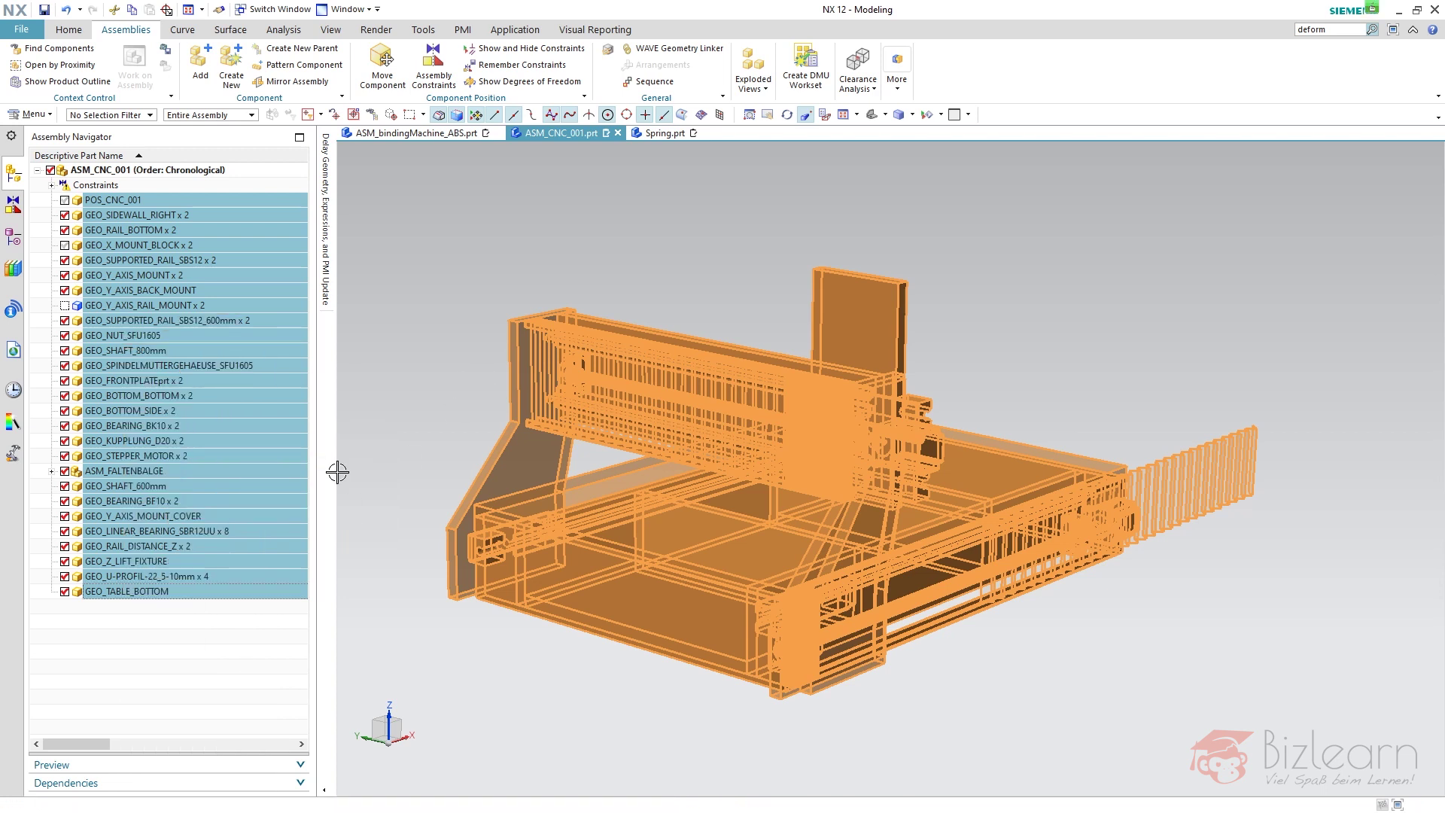
Step: Clear the component selection and undo the recent assembly change
click(234, 627)
middle_drag(631, 412, 558, 374)
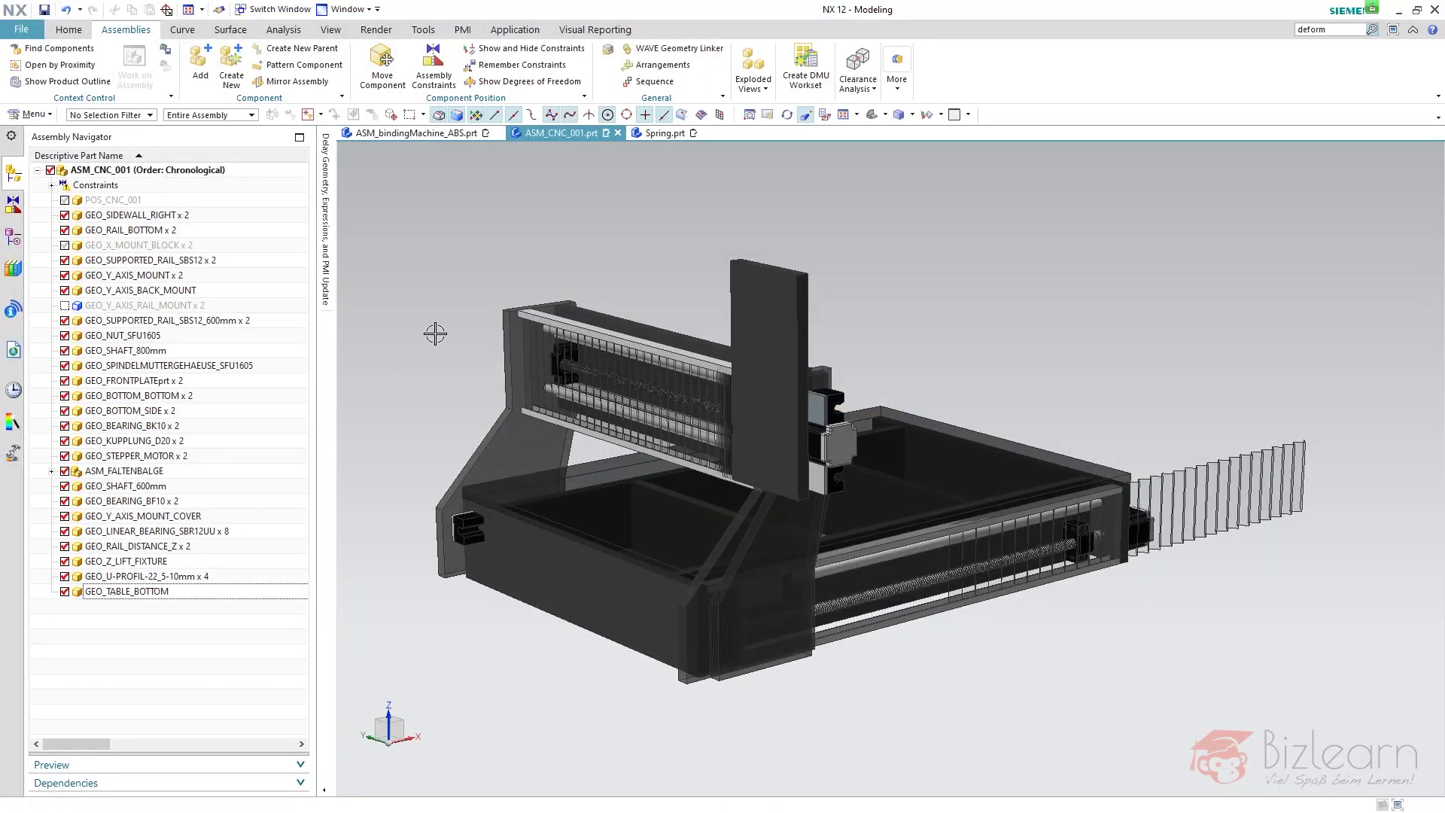
key(ctrl+z)
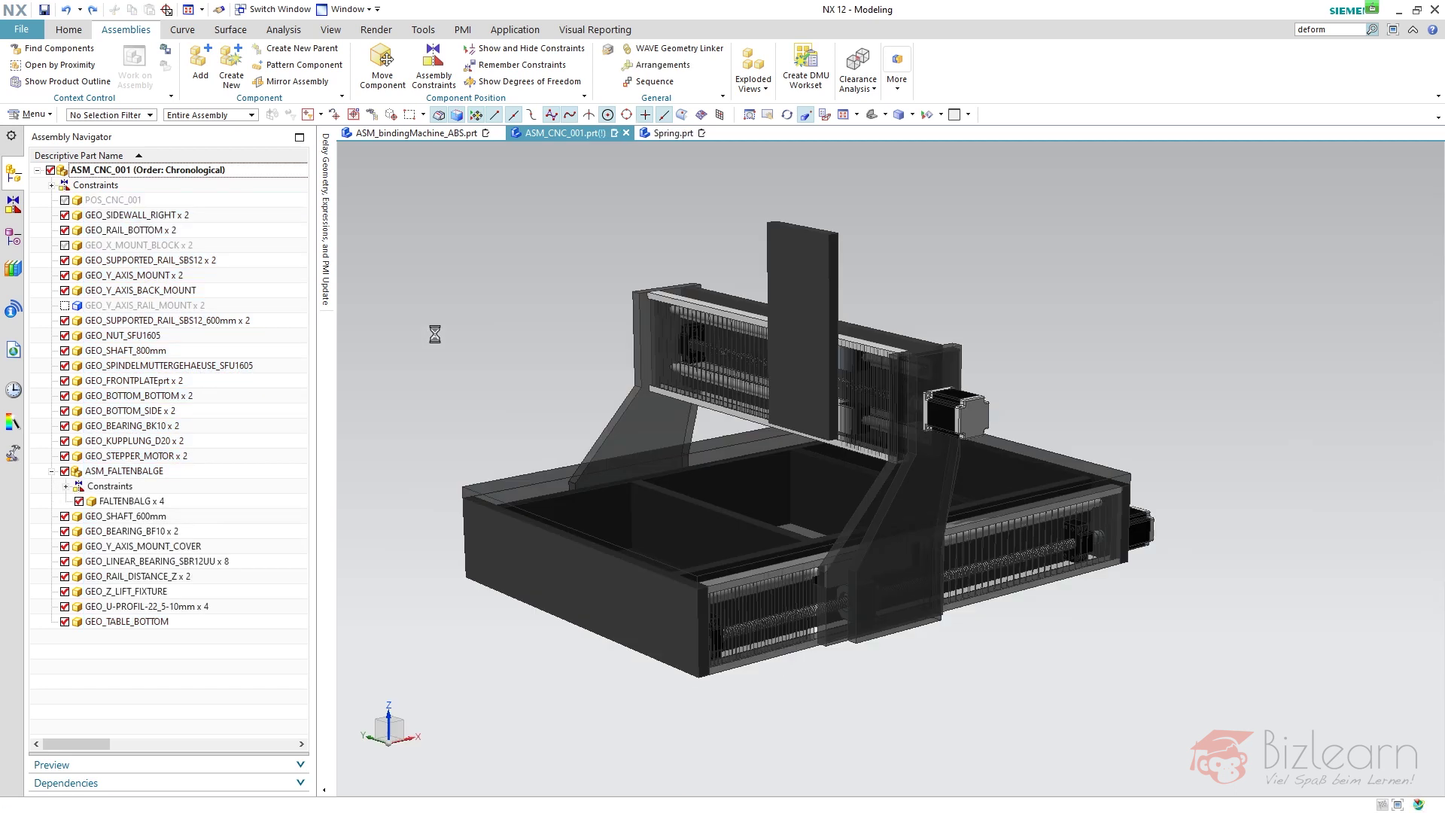
Step: Make ASM_FALTENBALGE the work part and hide Linked Face (1) through (10)
click(146, 471)
double_click(126, 471)
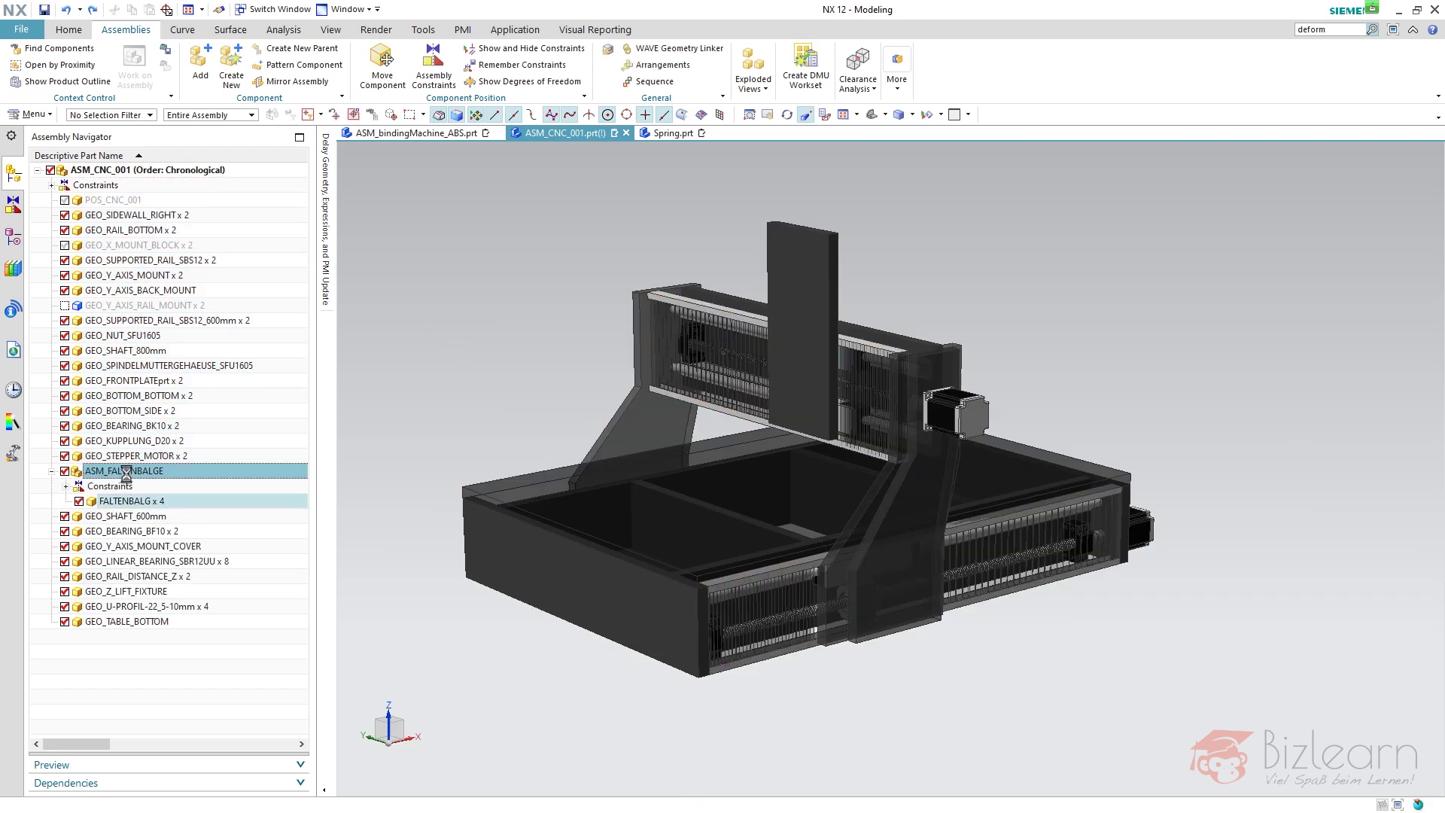
click(13, 249)
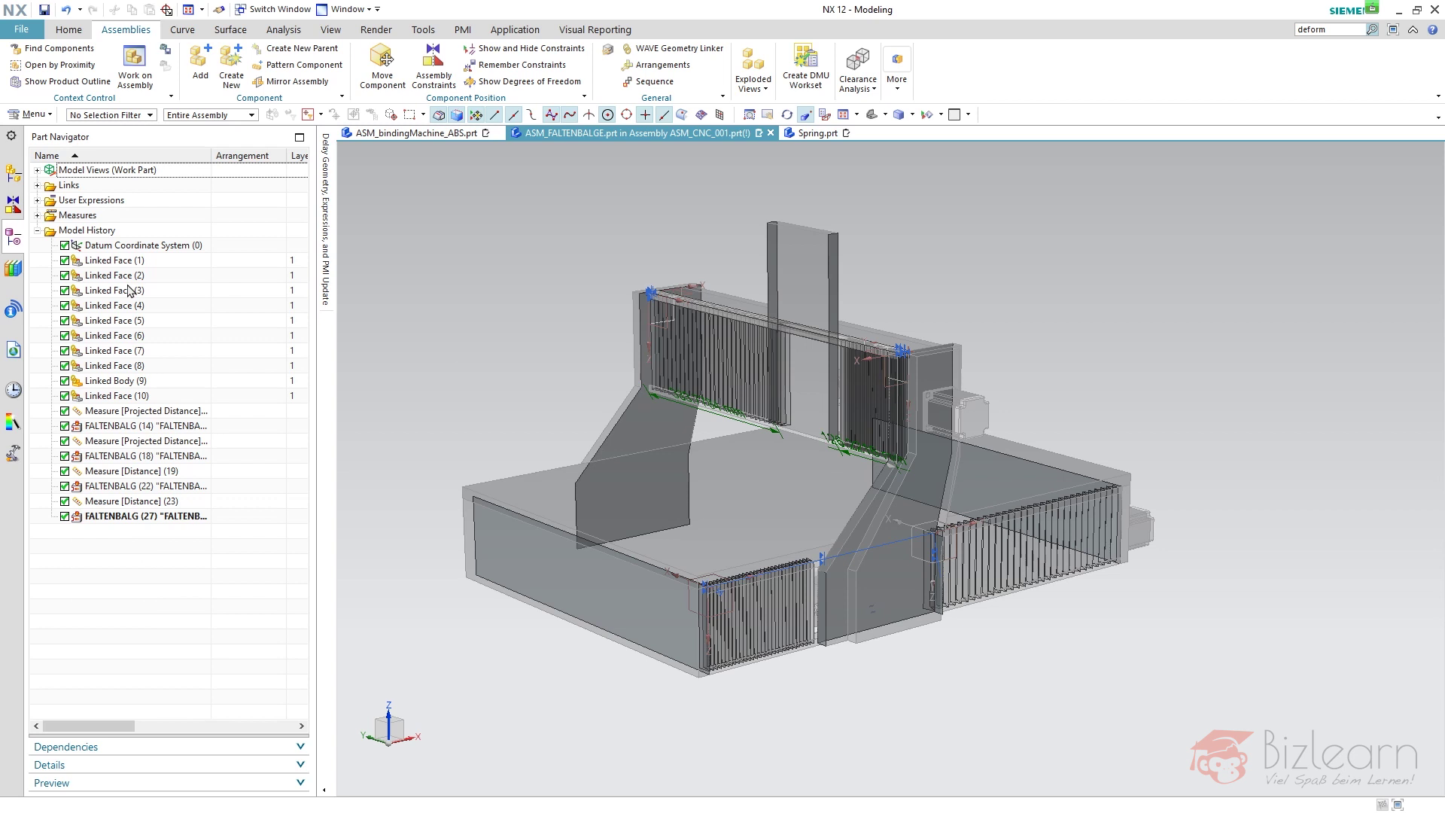
click(118, 261)
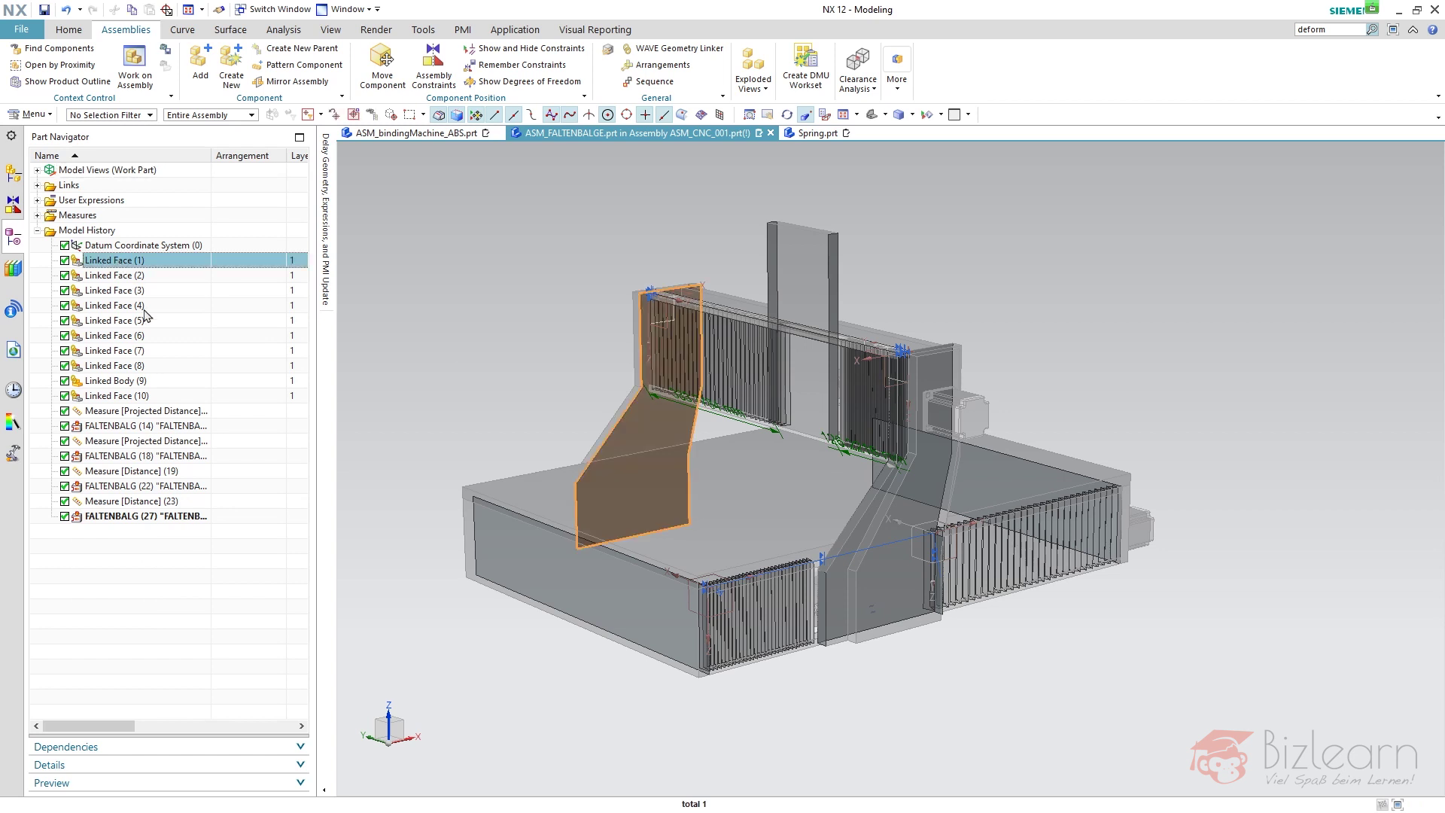
shift+click(125, 396)
right_click(141, 314)
click(162, 336)
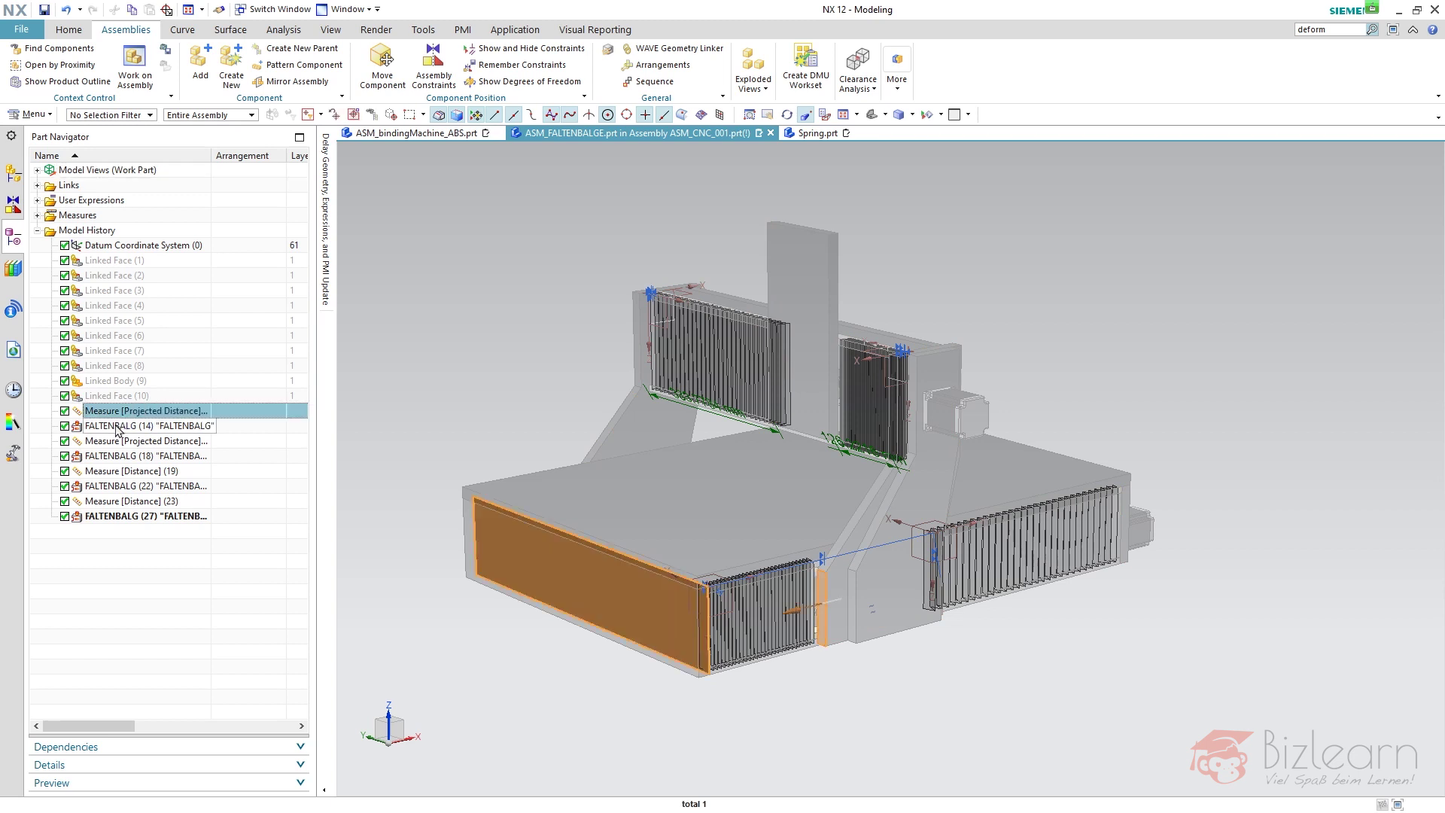
Step: Inspect FALTENBALG (14) and the first projected distance, then start a new Measure
click(117, 426)
click(117, 412)
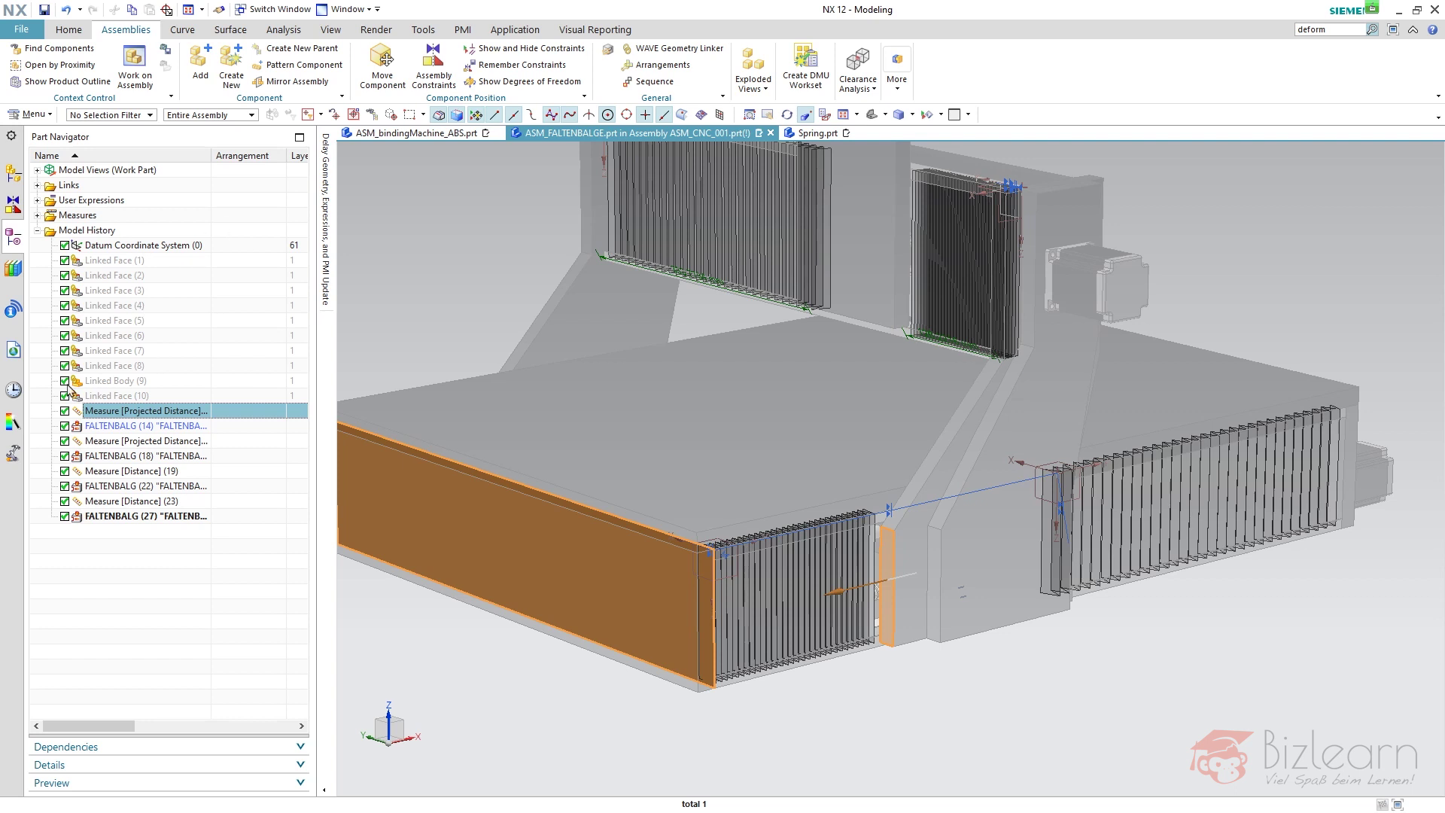
click(12, 174)
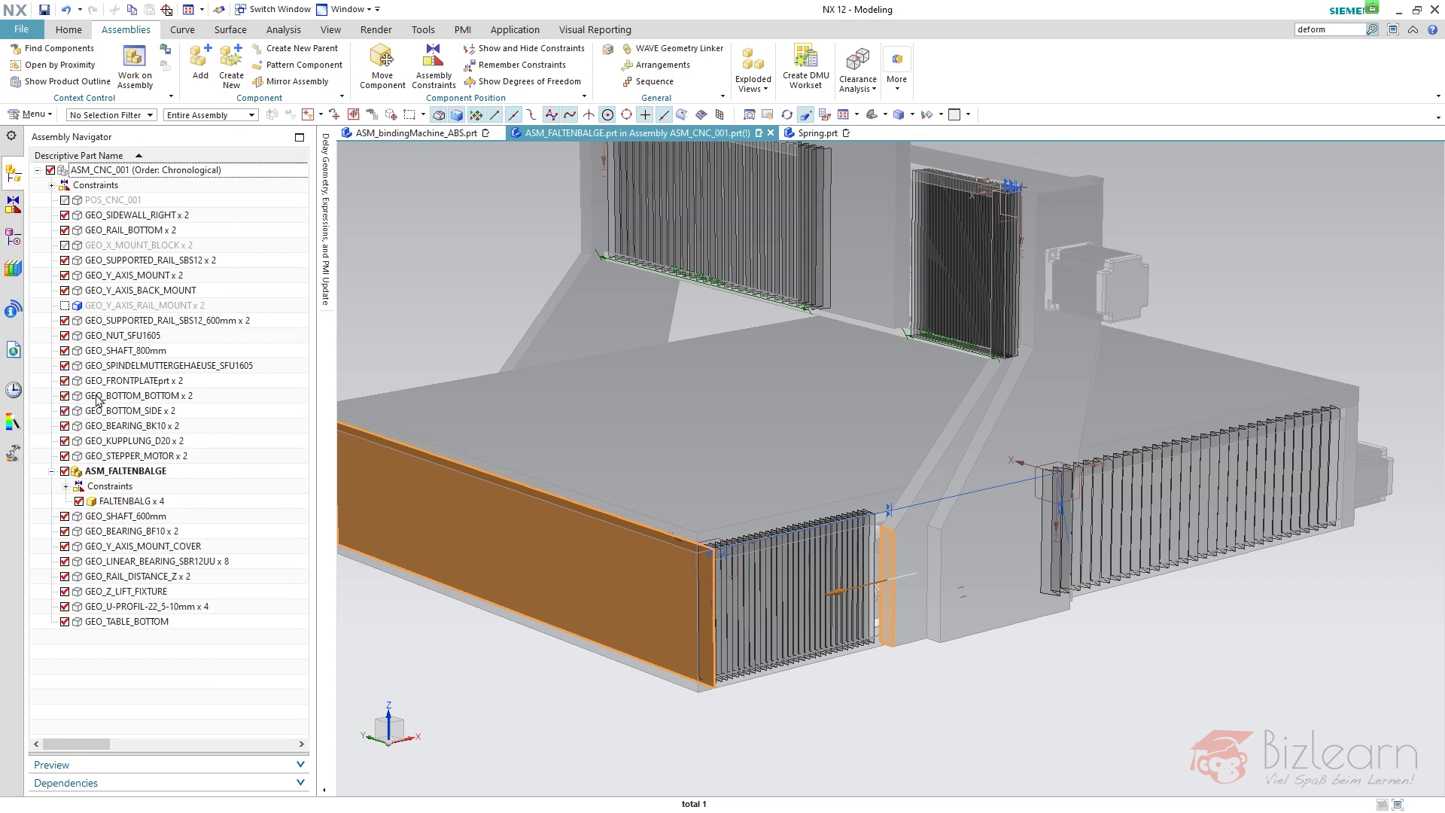
click(13, 238)
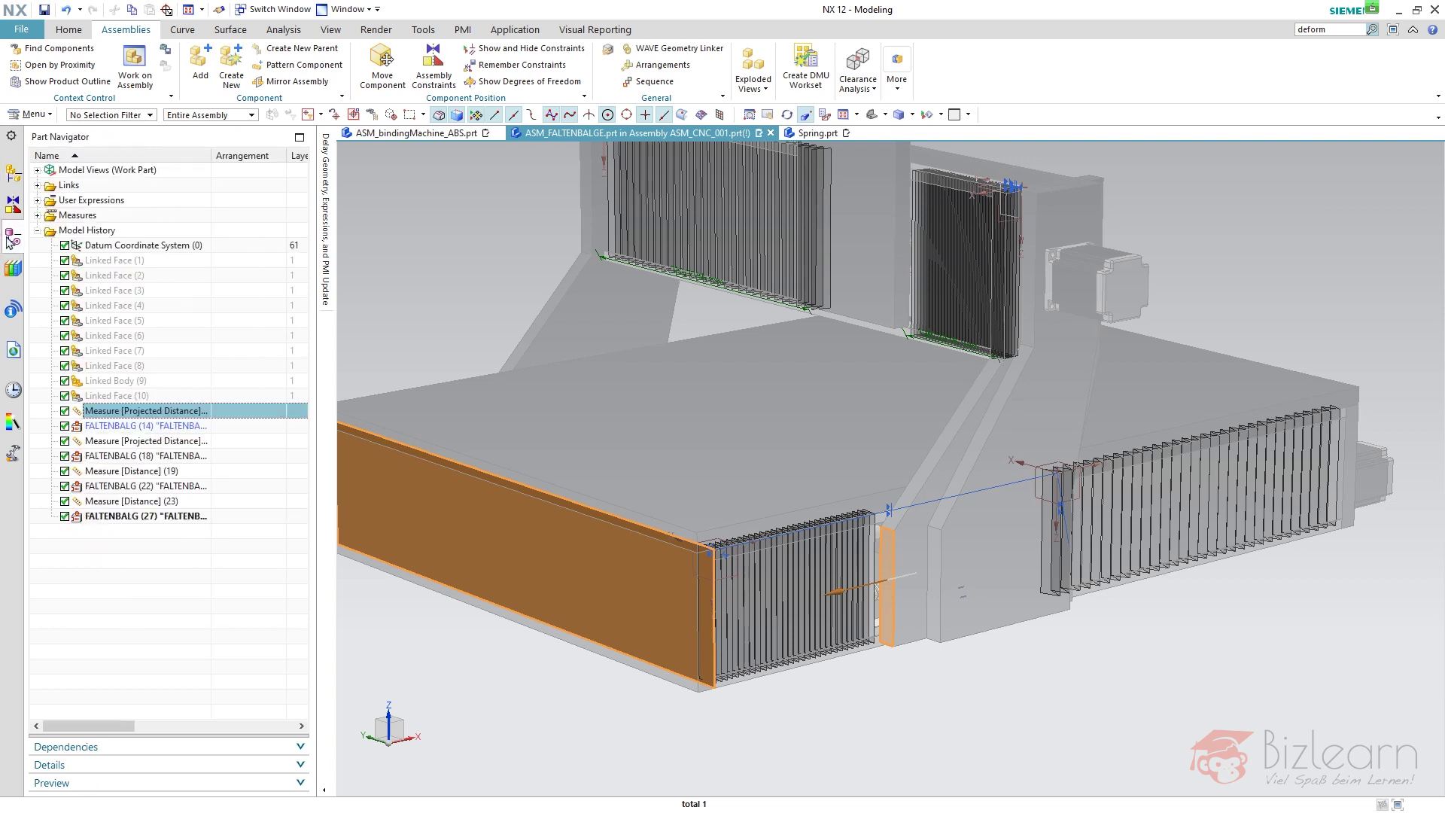
click(136, 541)
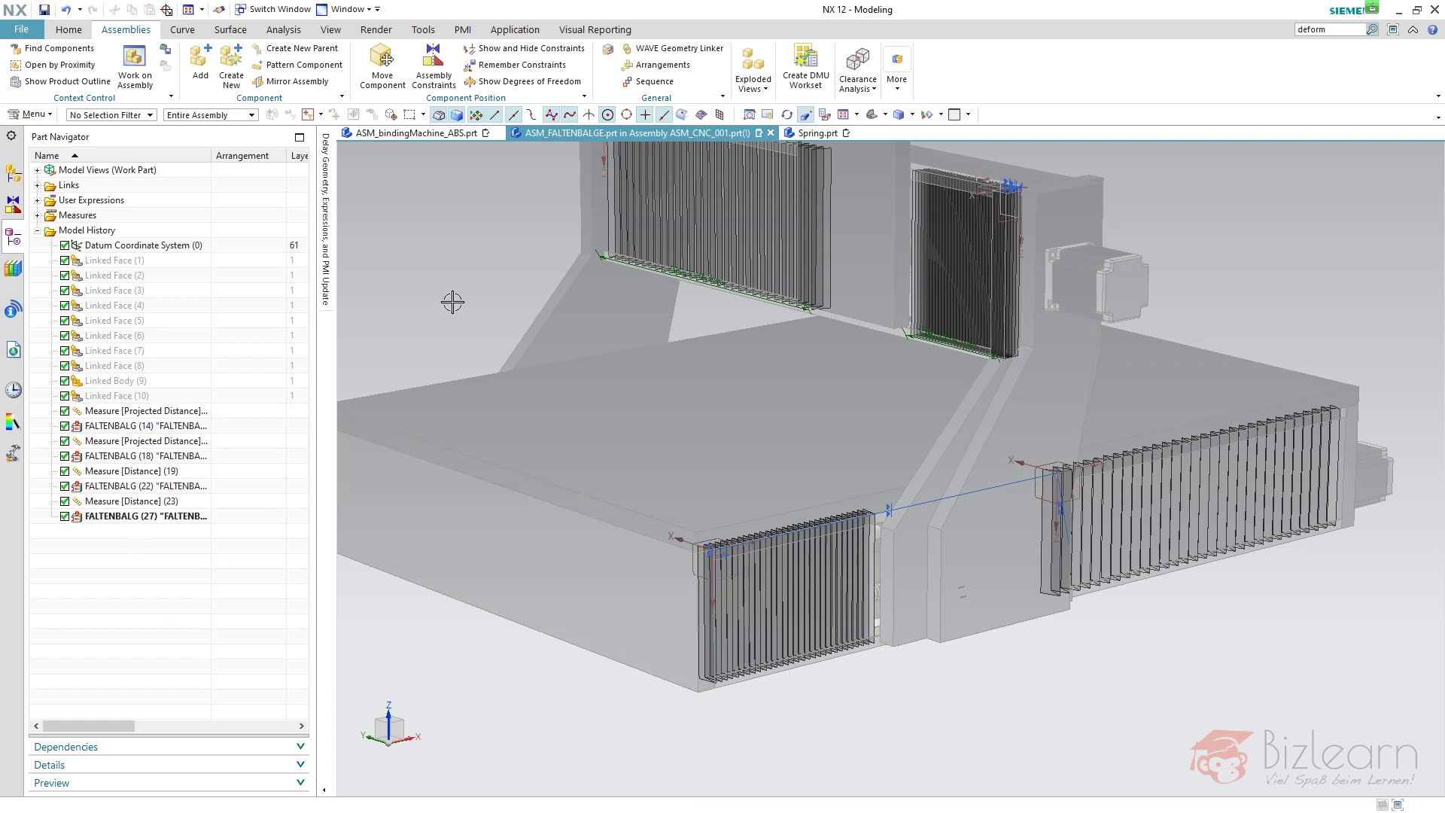
right_click(452, 302)
click(574, 277)
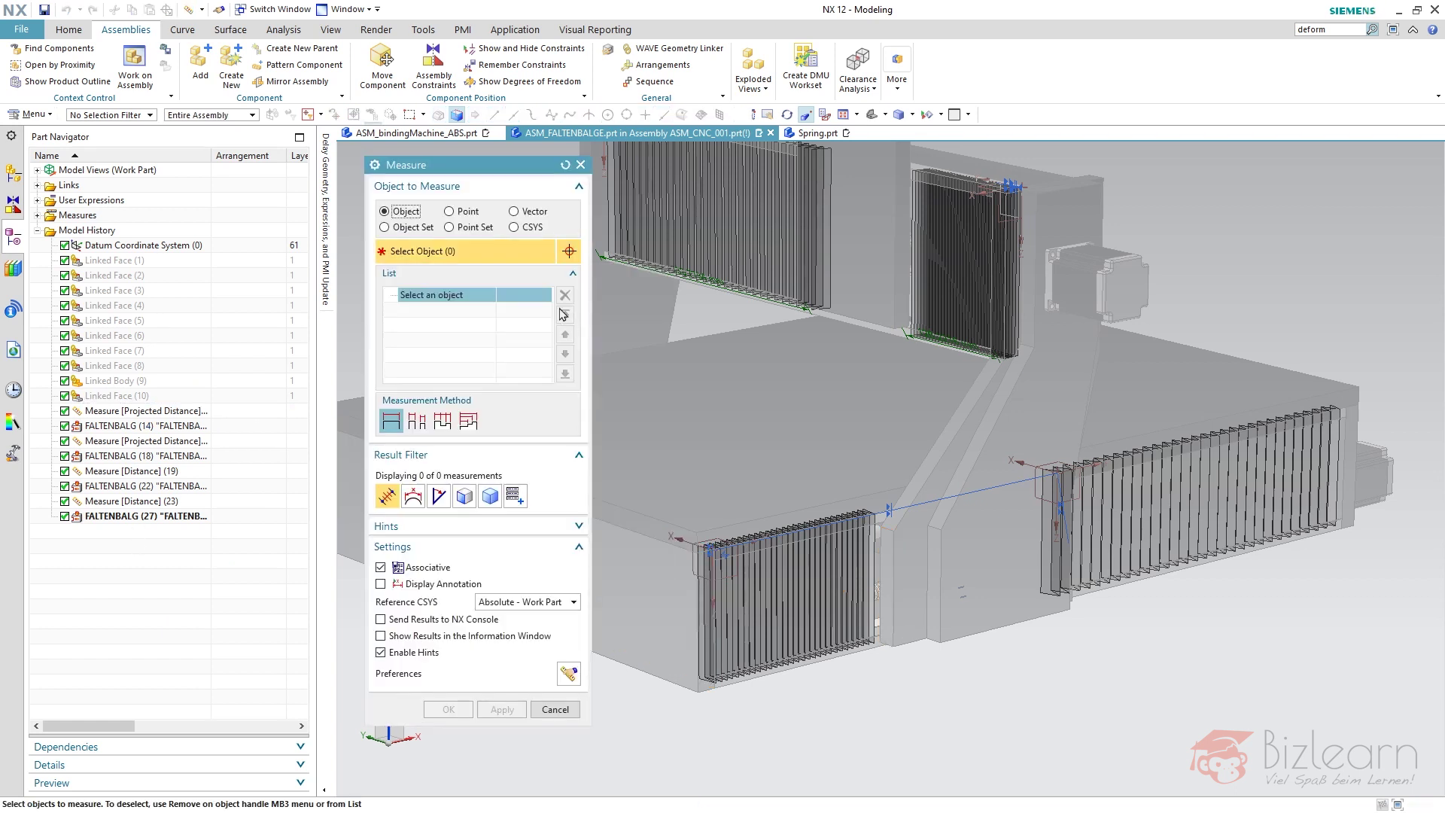
Step: Pick a face, preview the 636 mm minimum distance, and cancel without creating it
click(717, 363)
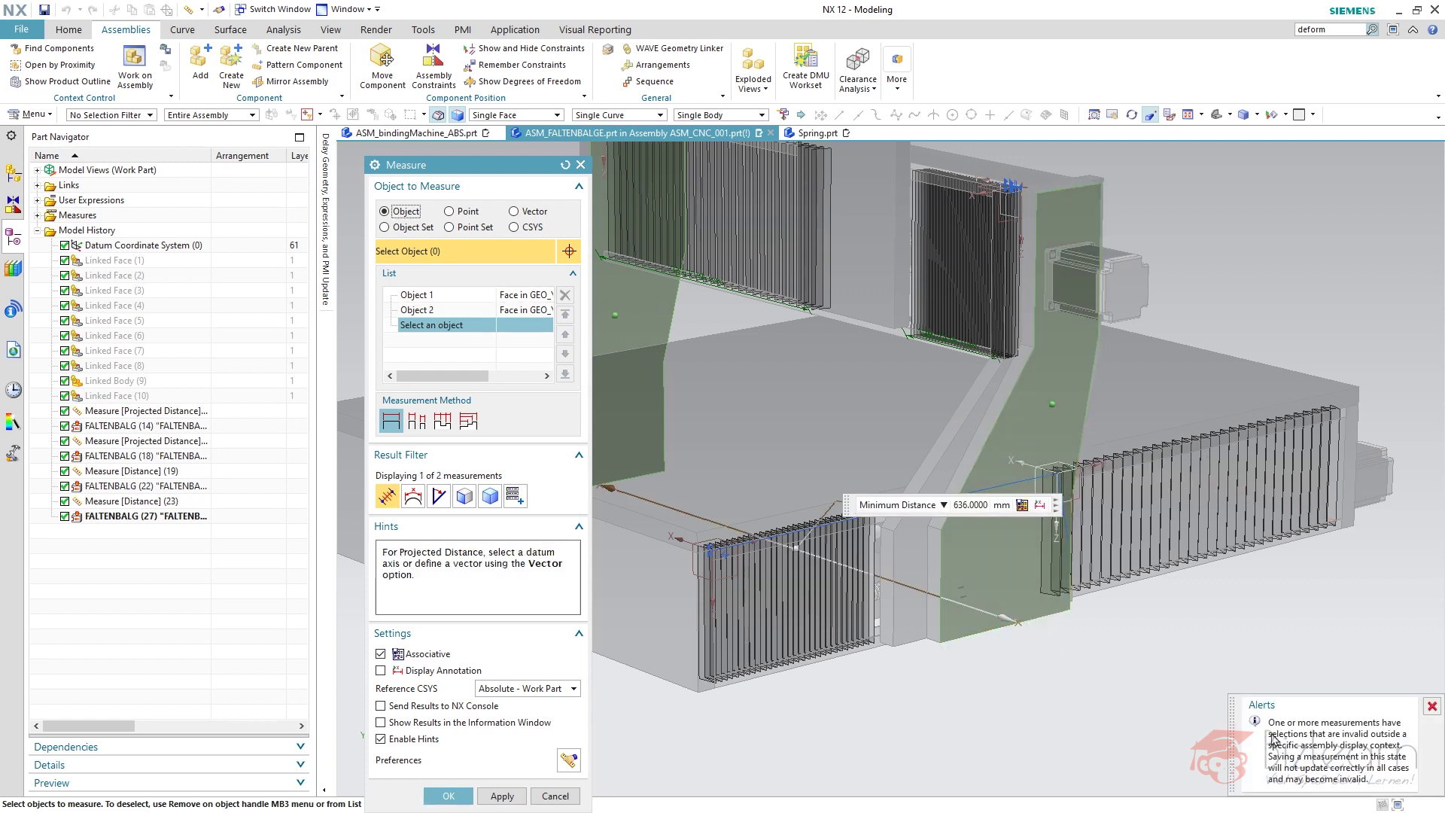
click(556, 796)
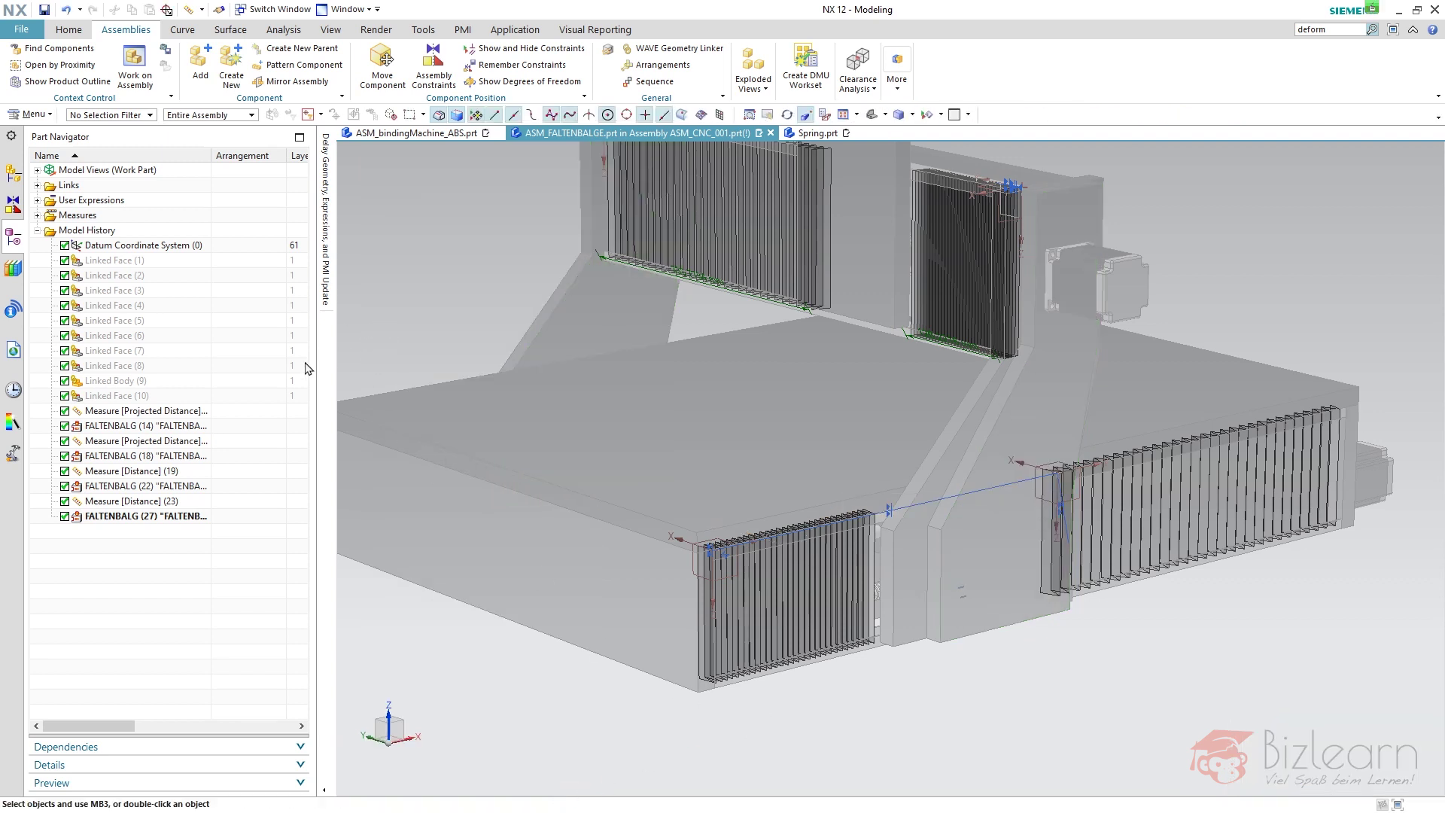
scroll(704, 451, down, 1)
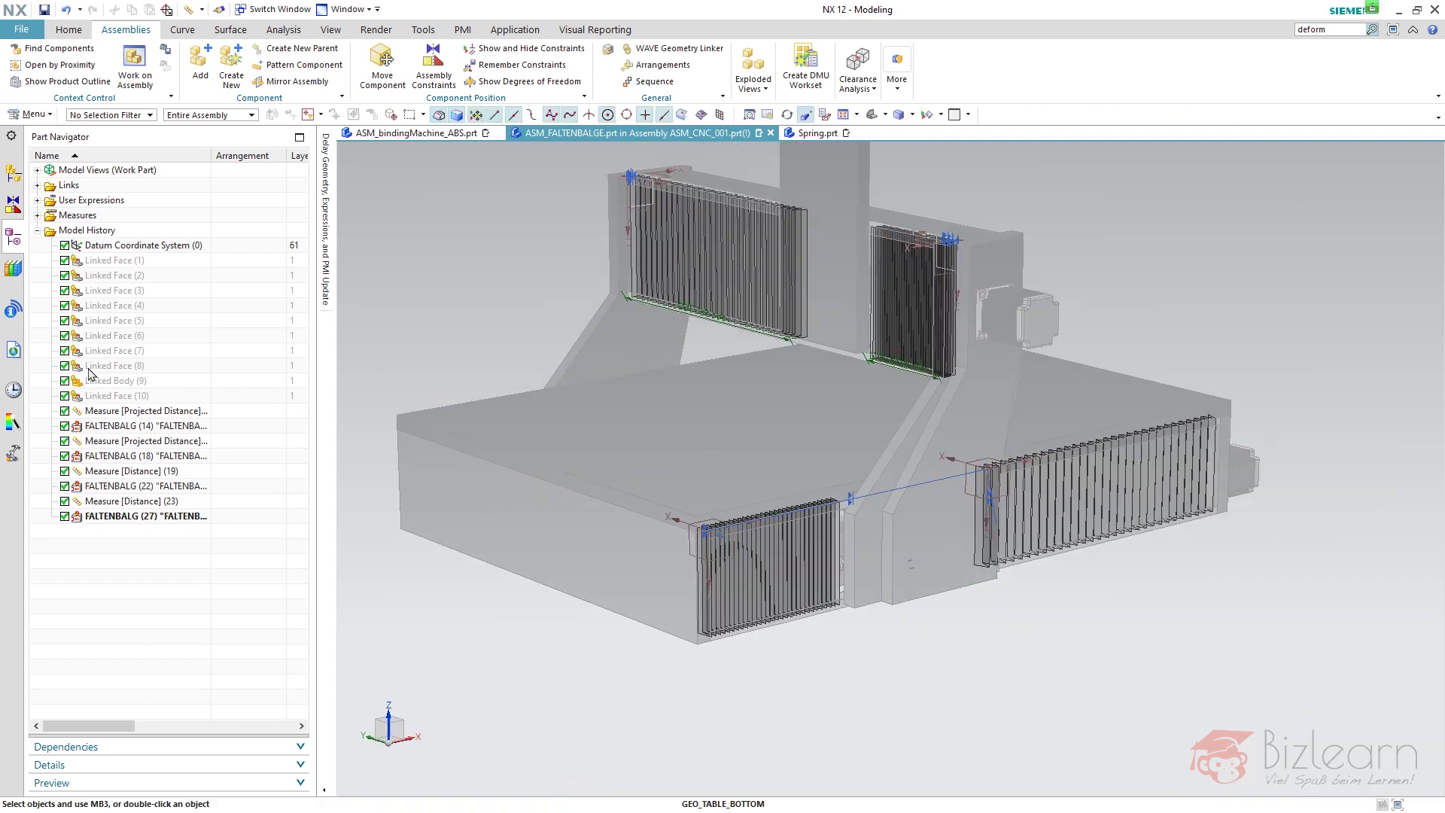
Step: Select both projected-distance measures plus Measure [Distance] (19) and (23) for editing
click(113, 410)
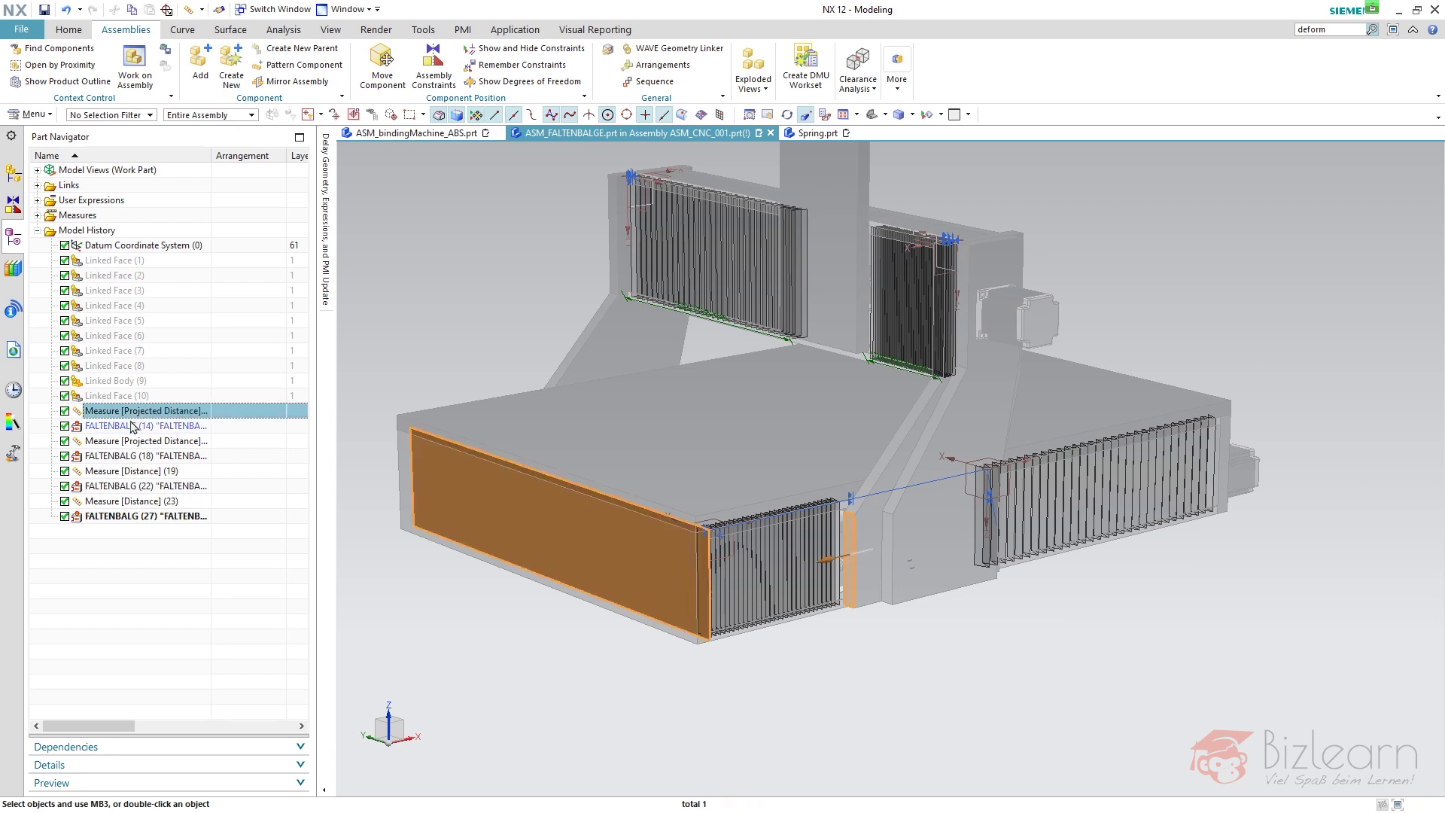
ctrl+click(133, 442)
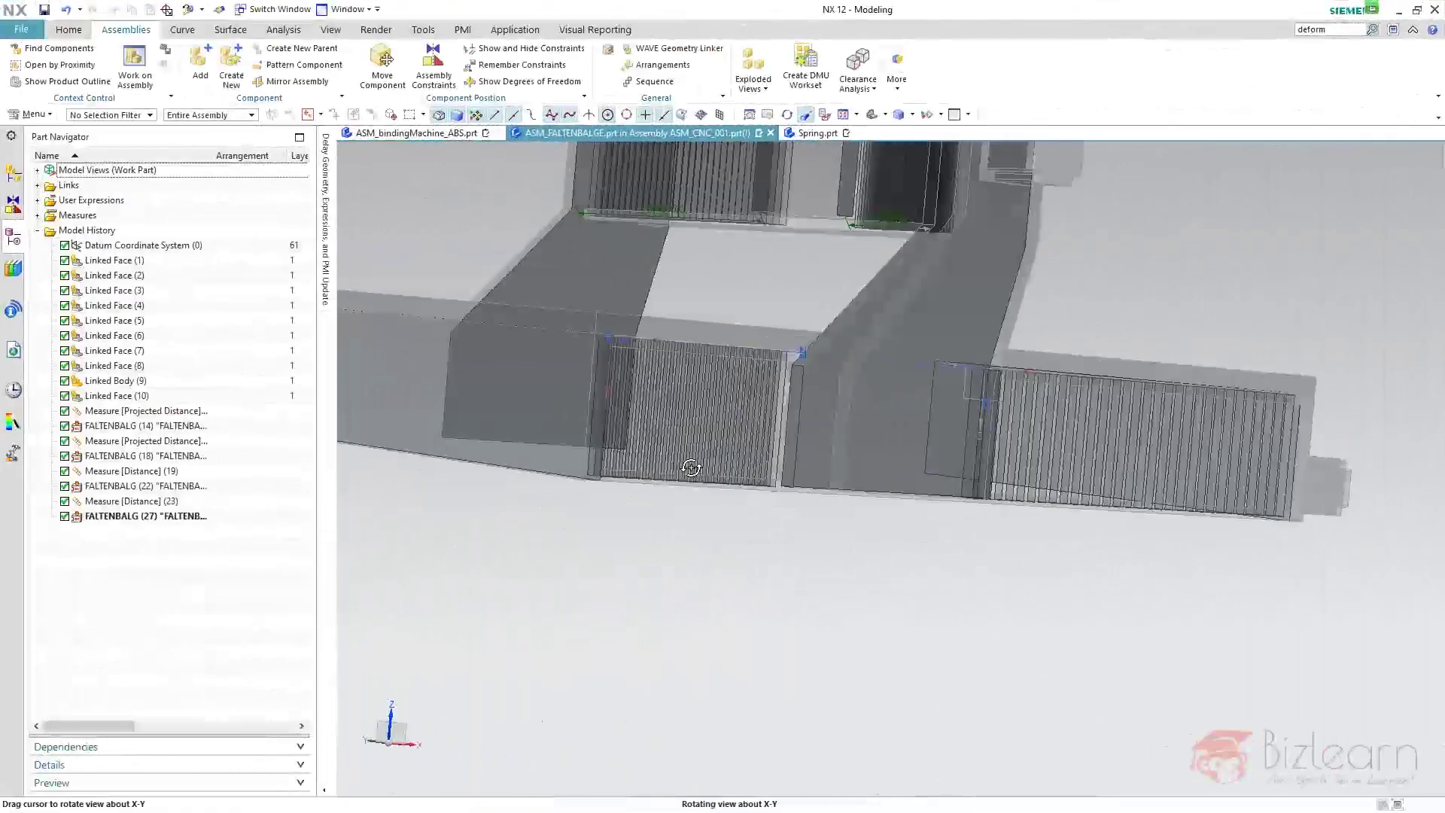
middle_drag(691, 468, 758, 507)
scroll(758, 506, down, 3)
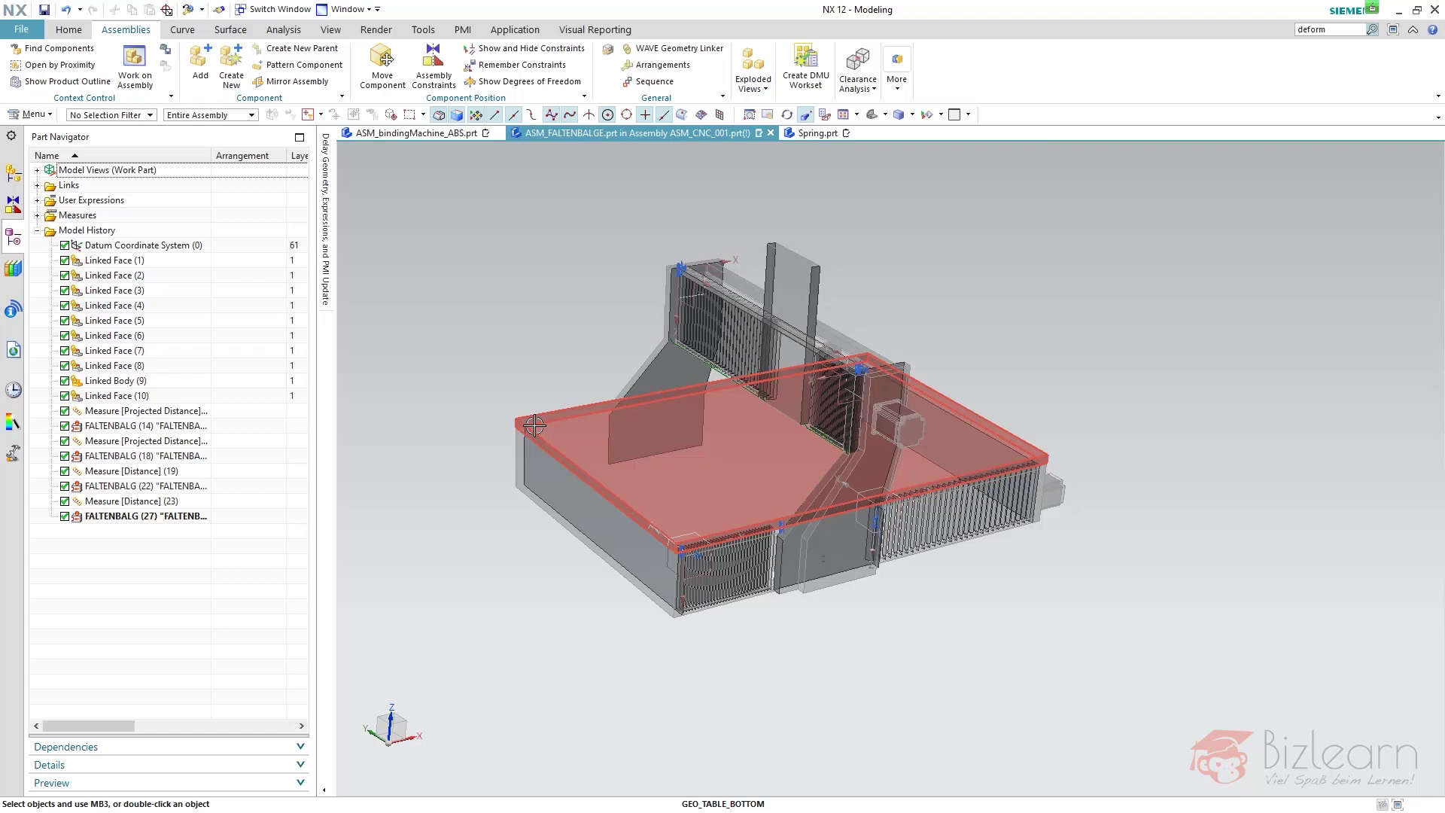
click(162, 411)
ctrl+click(160, 440)
ctrl+click(118, 471)
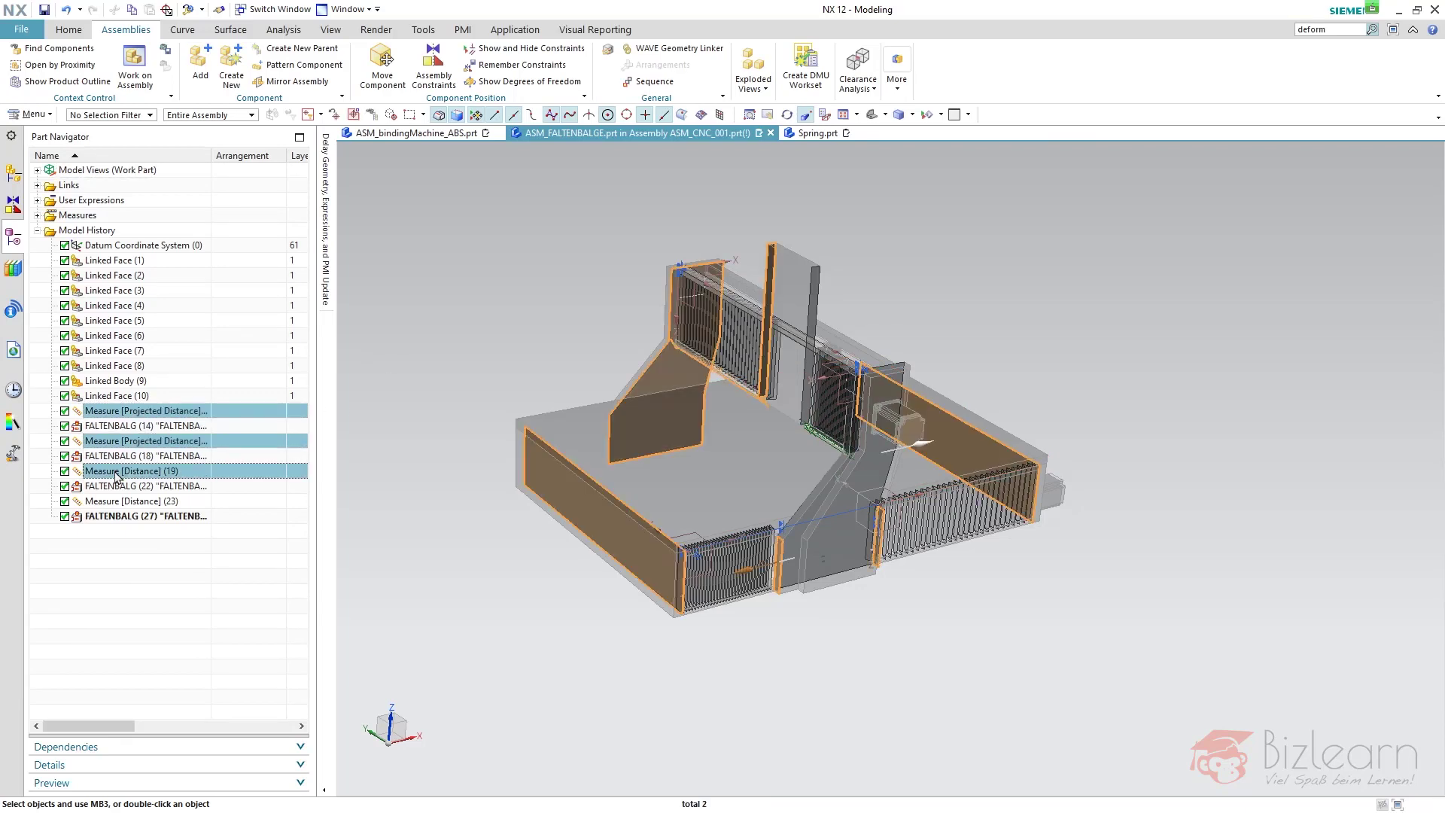
ctrl+click(112, 497)
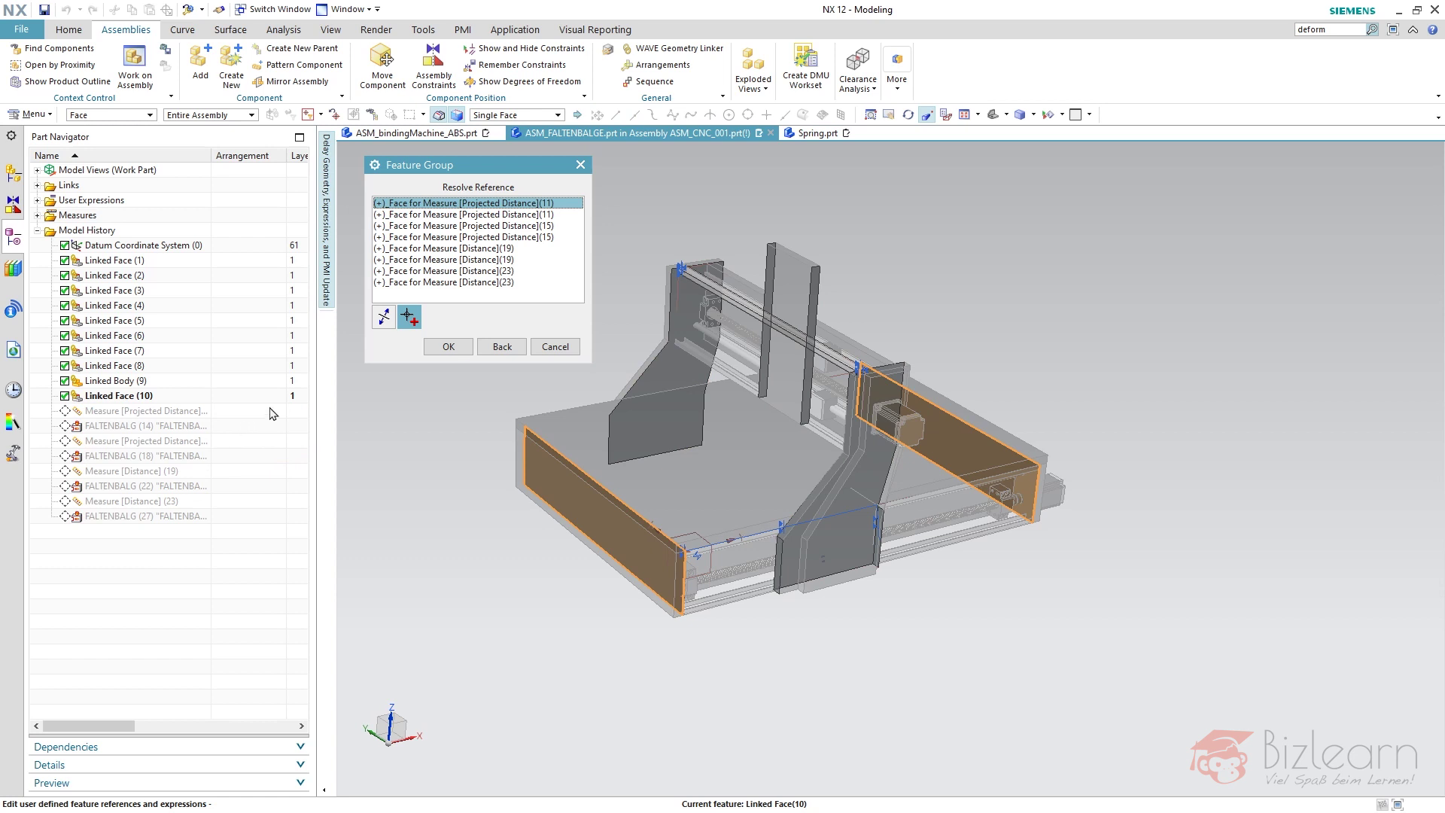
Step: Re-point the first references to the left end face and Face of Linked Face(6)
middle_drag(572, 485, 570, 410)
scroll(571, 406, up, 3)
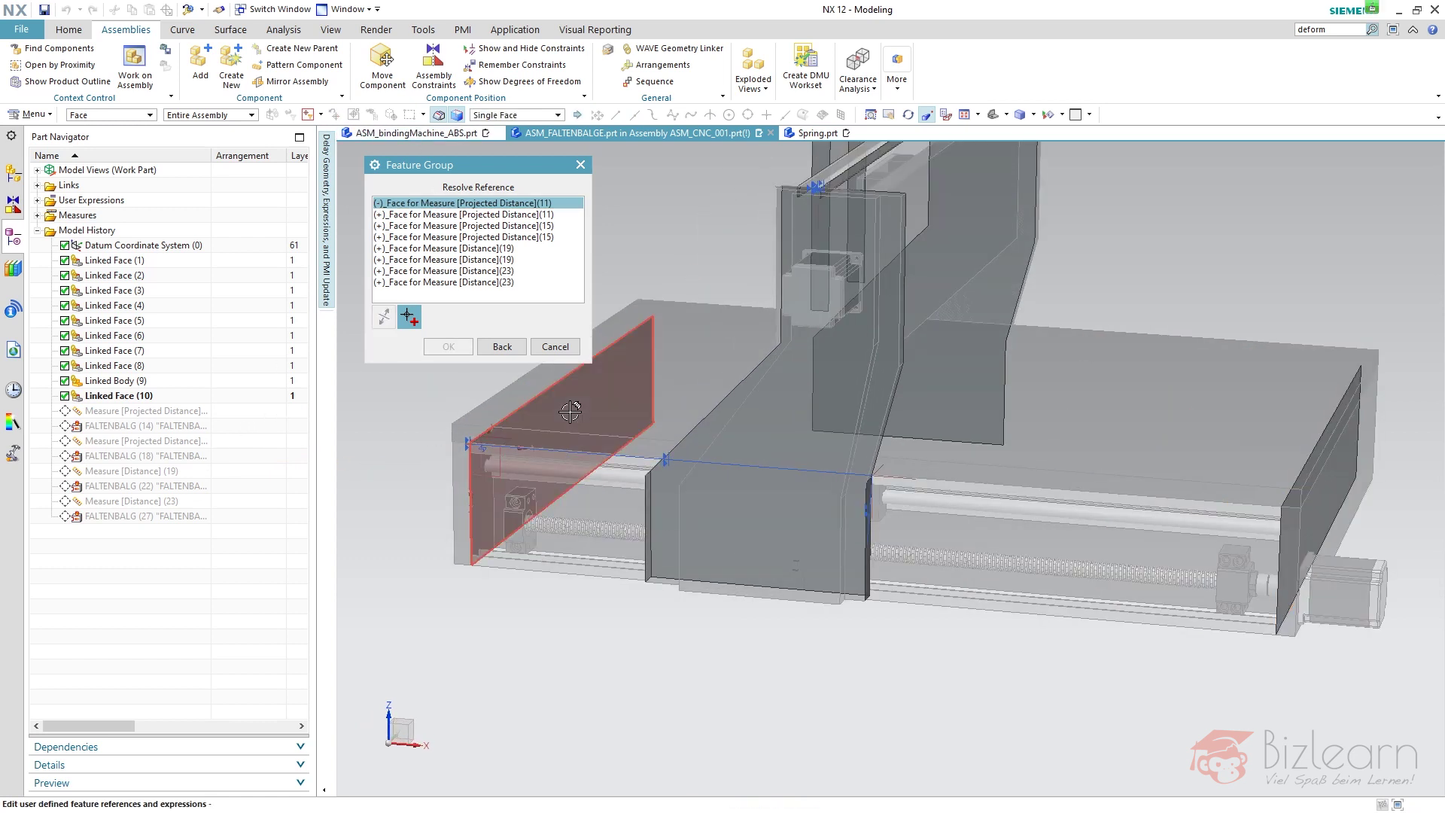
click(622, 420)
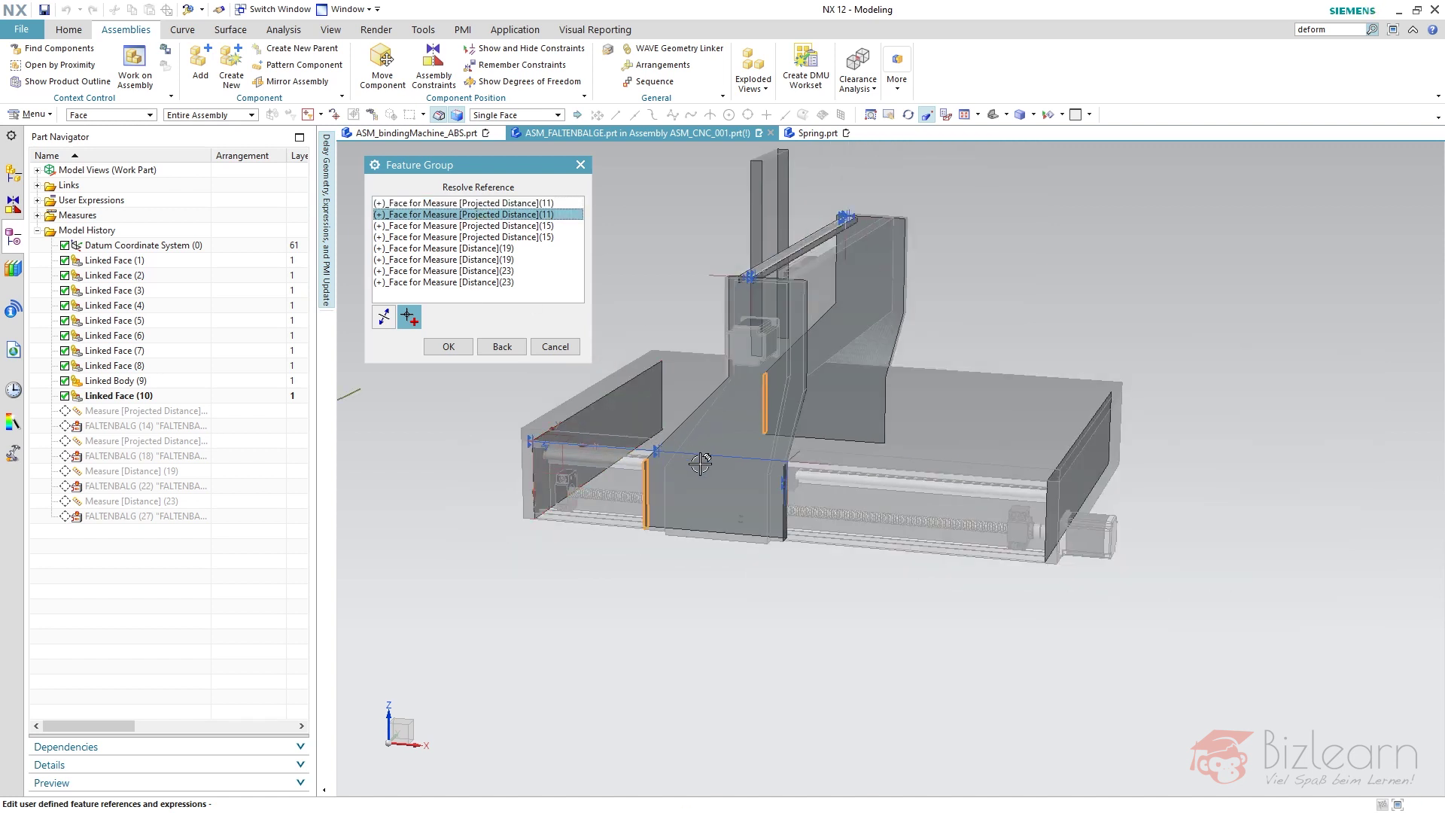
middle_drag(626, 423, 828, 527)
scroll(945, 557, up, 3)
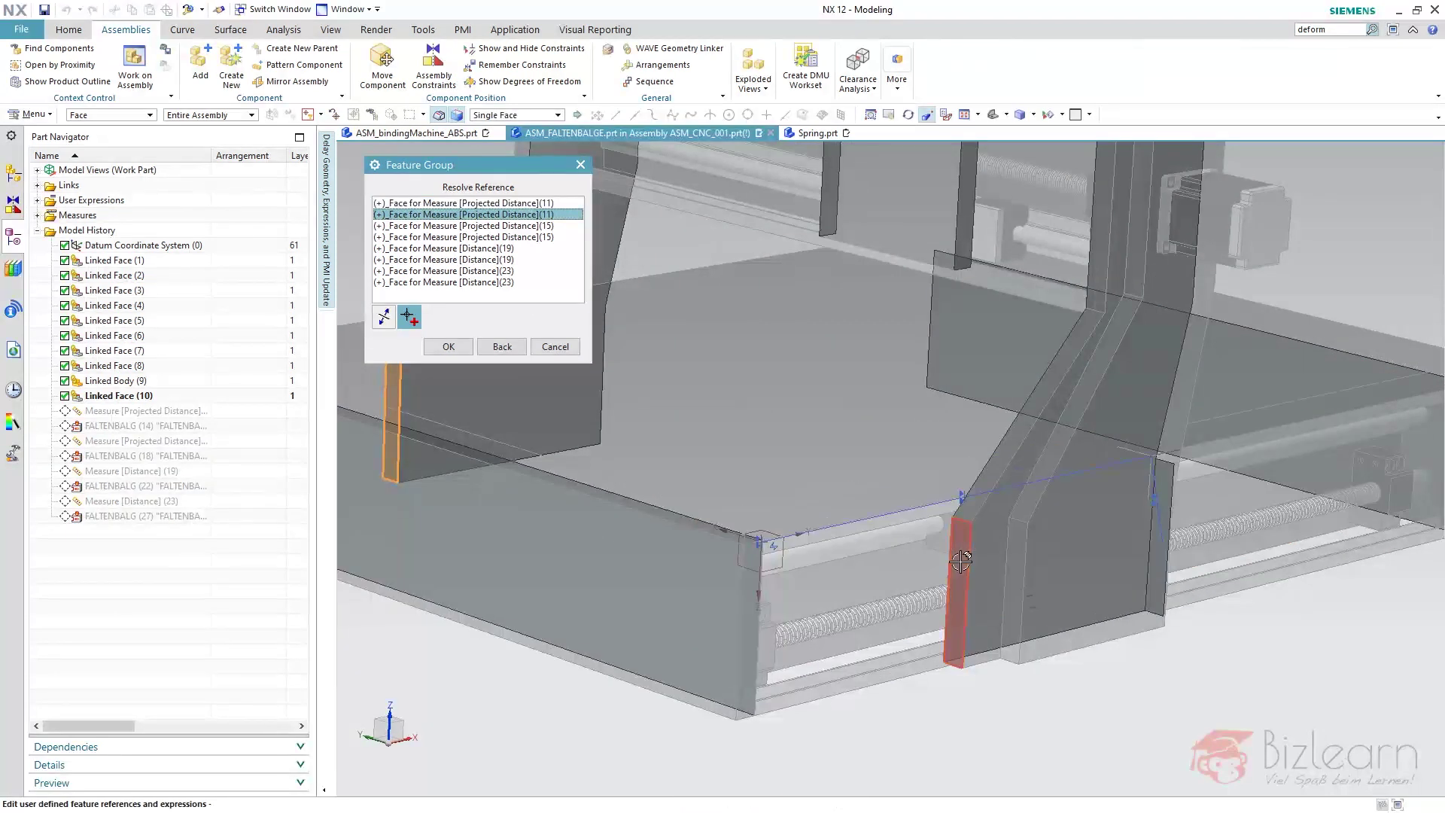
click(958, 572)
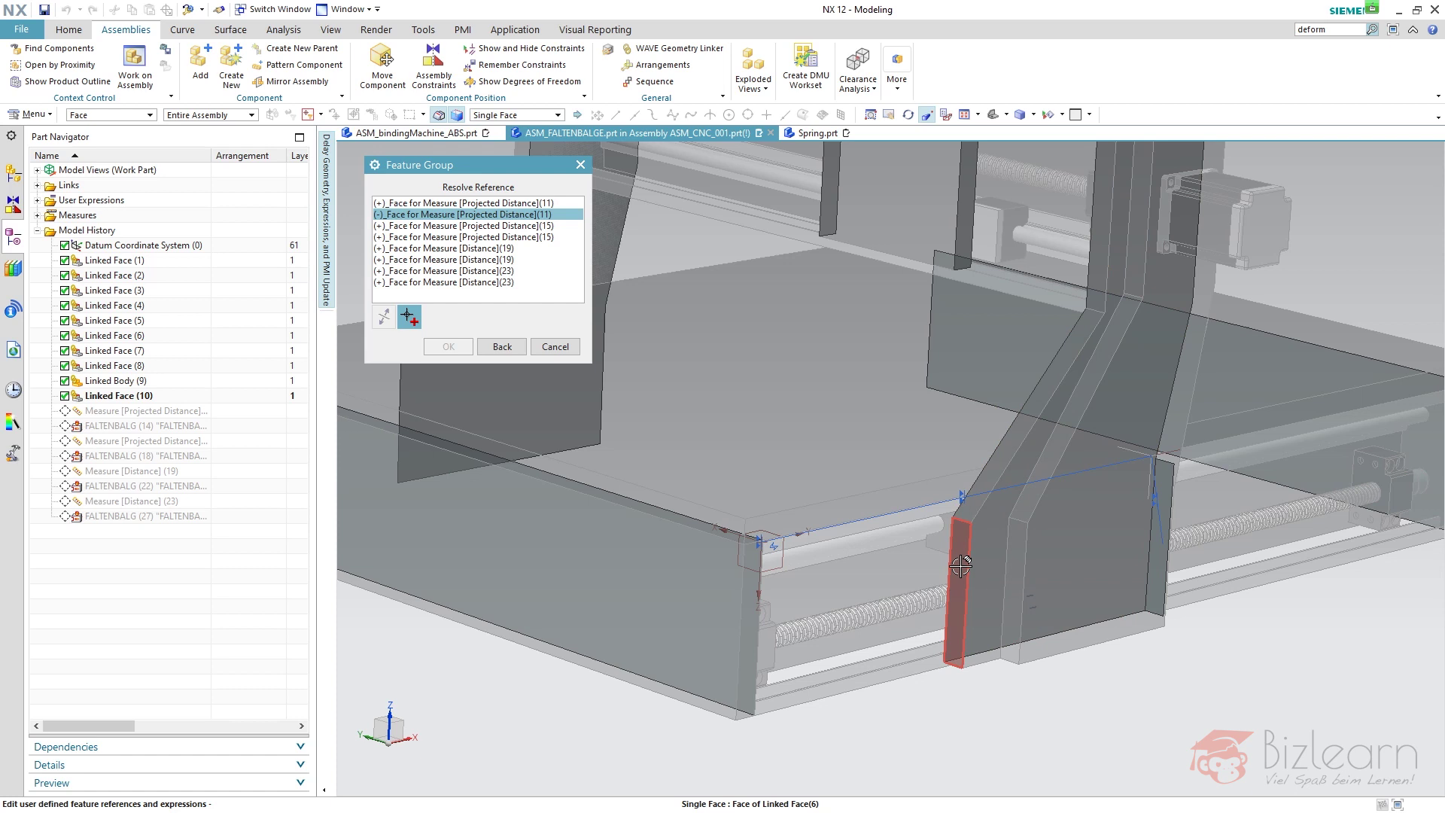
click(961, 579)
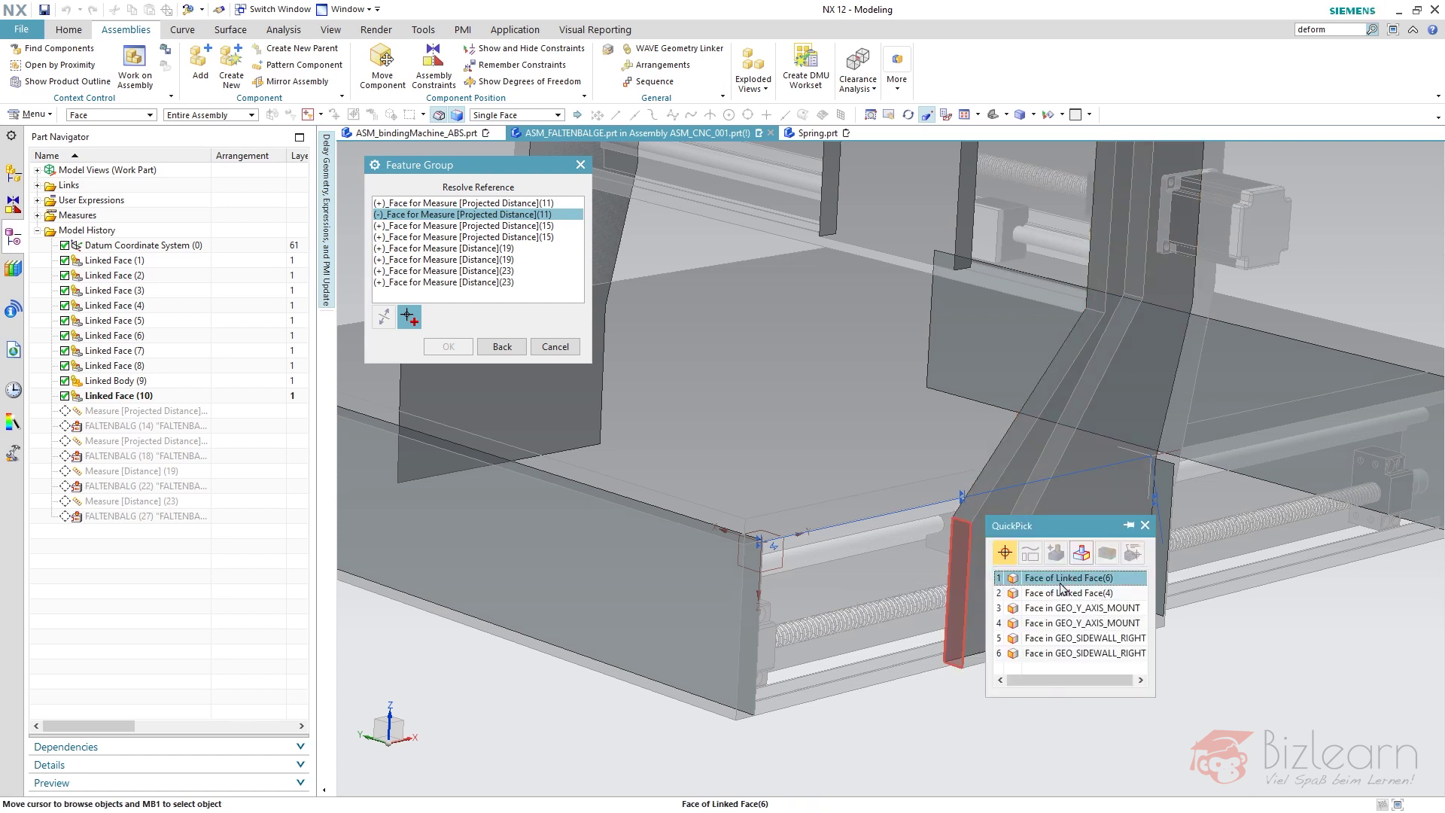
click(1011, 578)
Step: Step through the remaining distance references and confirm, updating nine dependent features
scroll(1009, 557, down, 3)
click(522, 226)
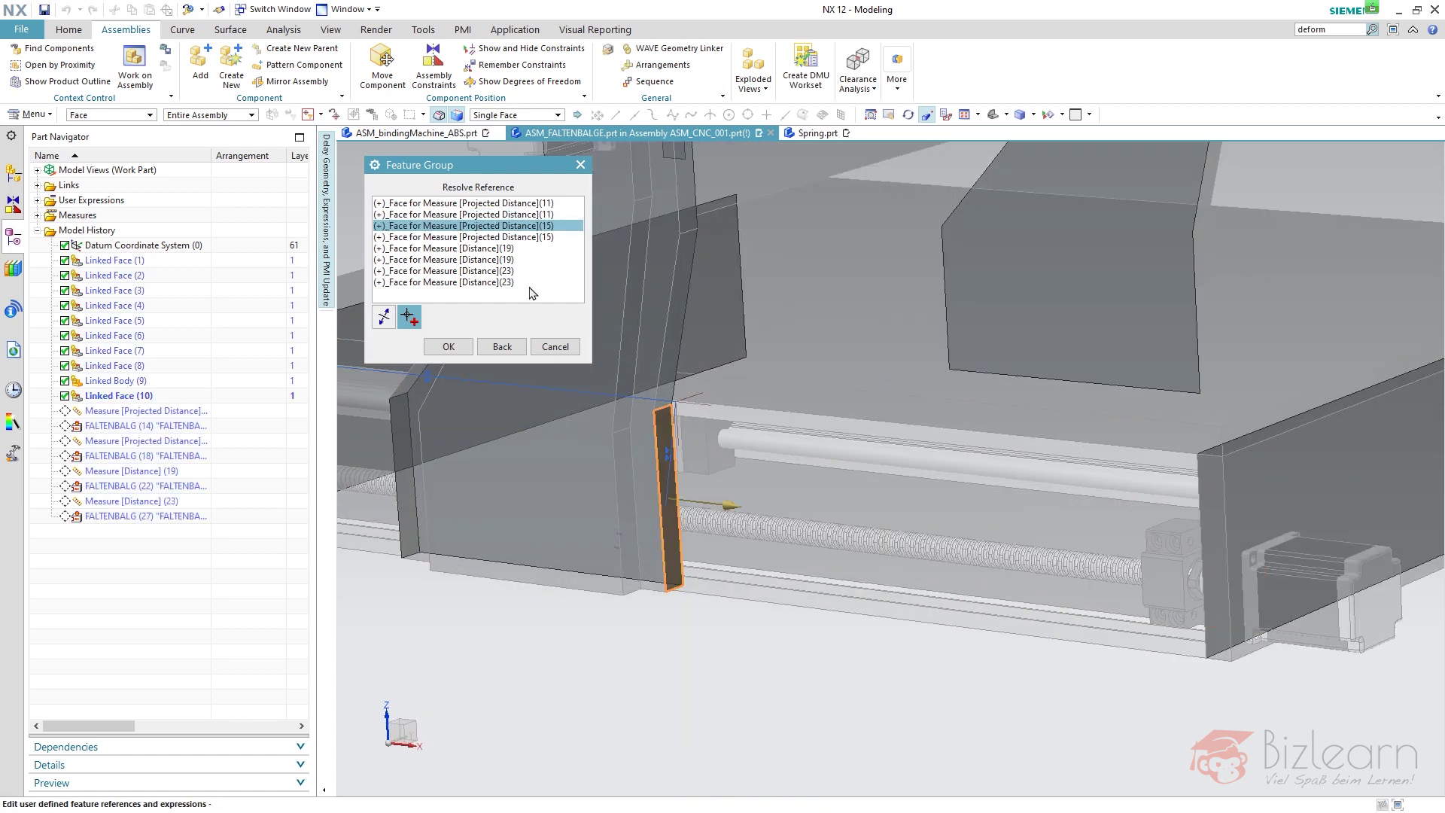
click(527, 237)
key(Down)
key(Down)
key(Down)
key(Down)
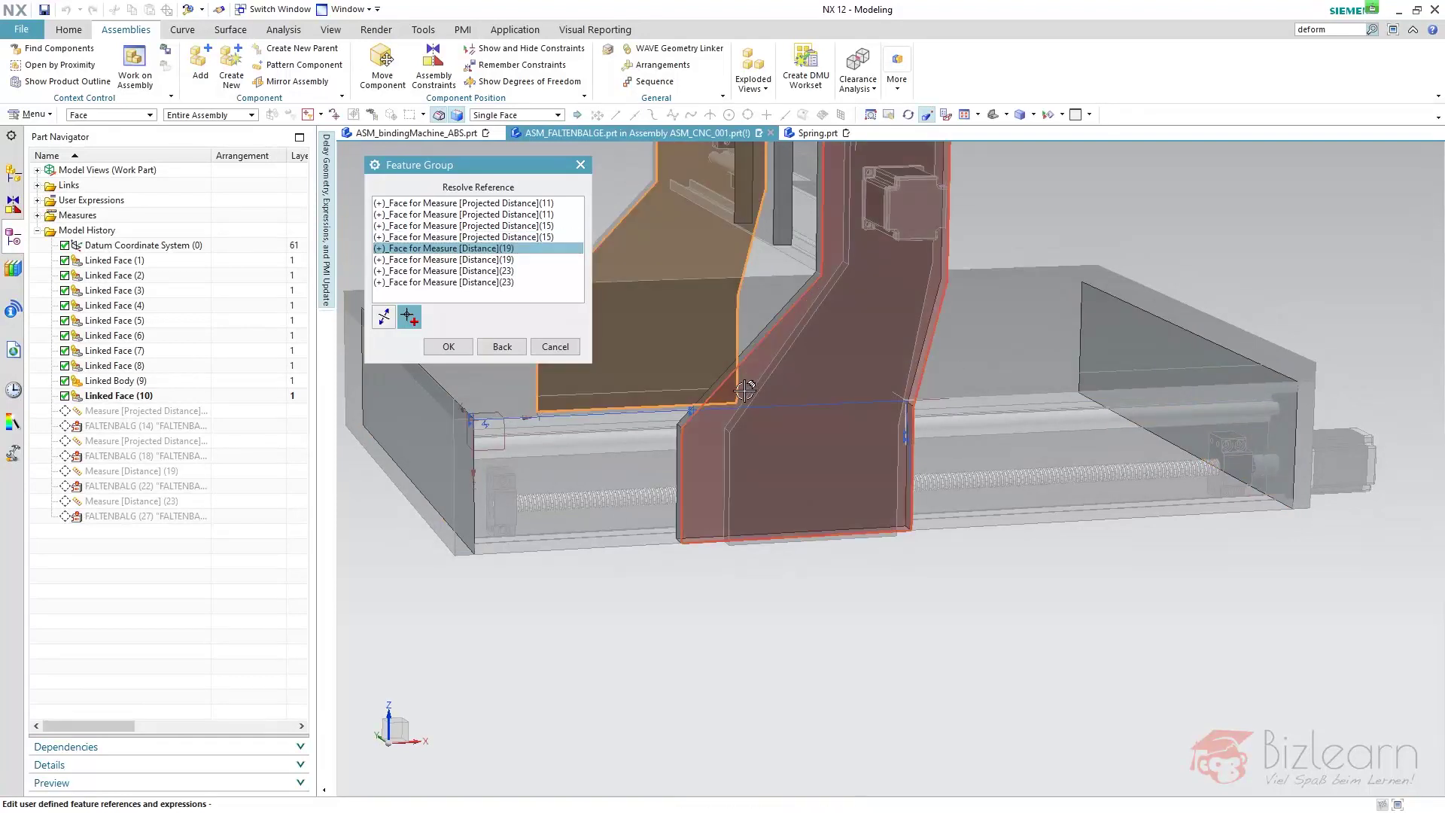
key(Return)
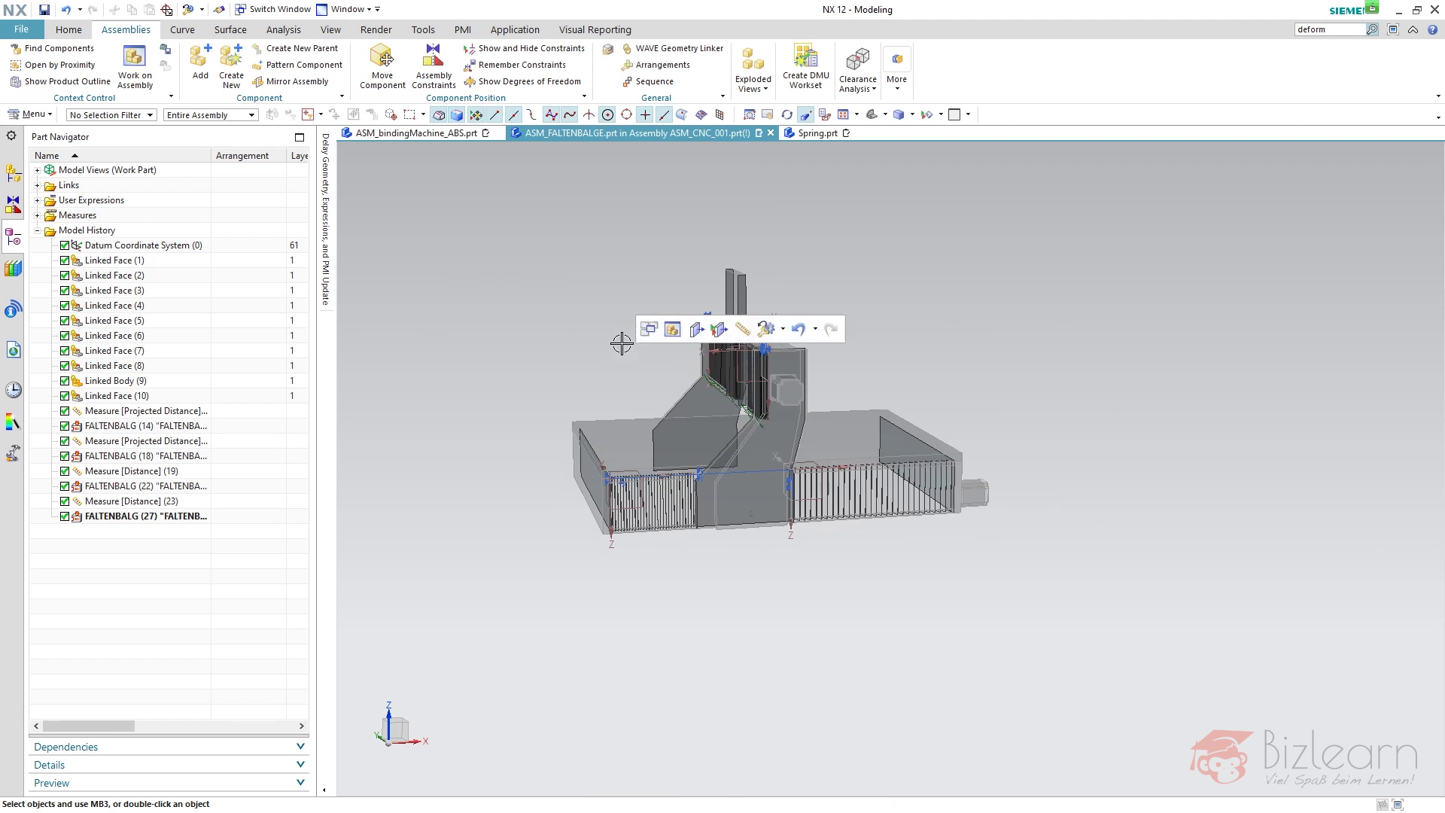
Step: Display the parent ASM_CNC_001 and update it through Assembly Constraints
click(670, 330)
middle_drag(652, 364, 662, 316)
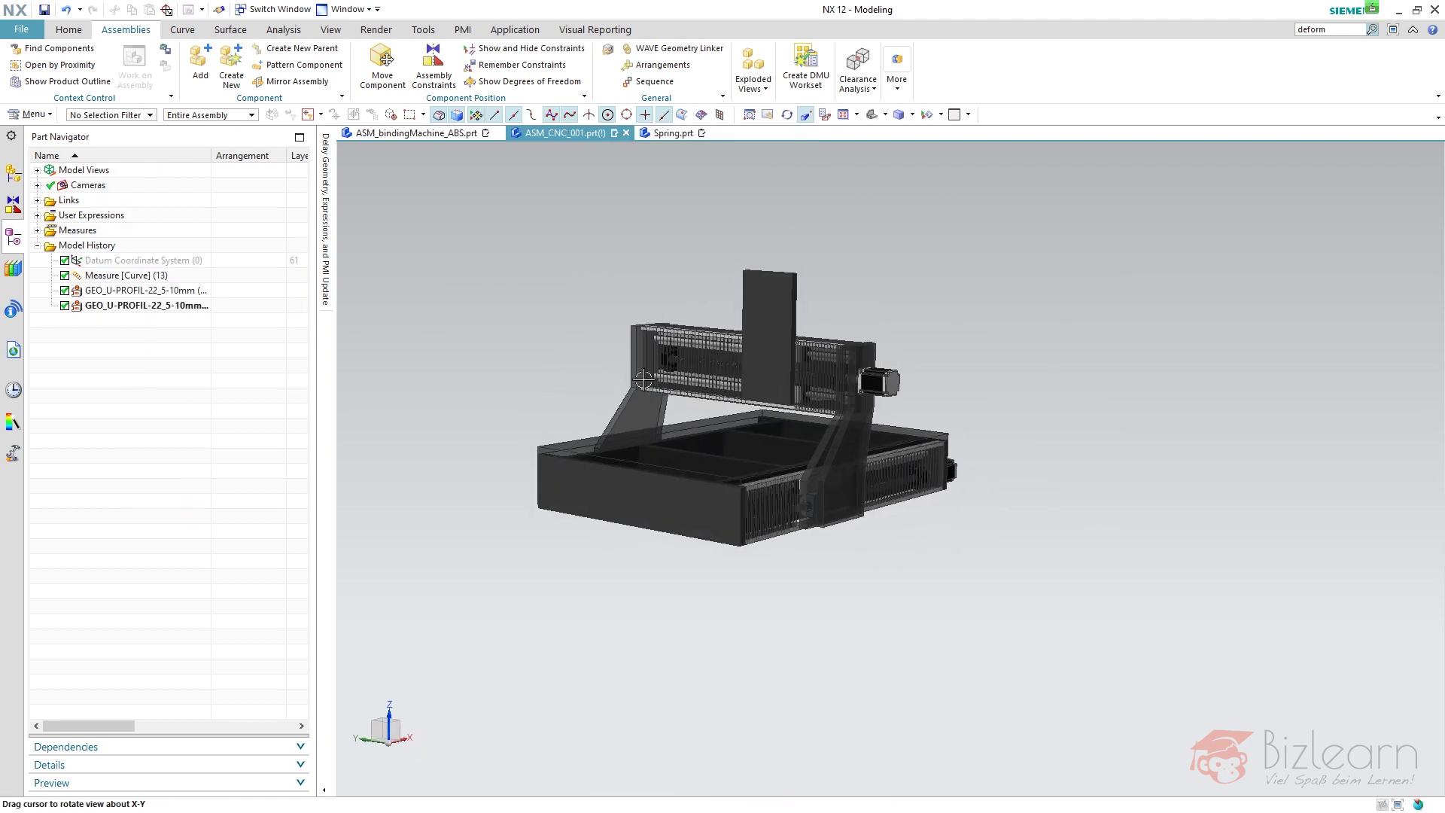
click(434, 68)
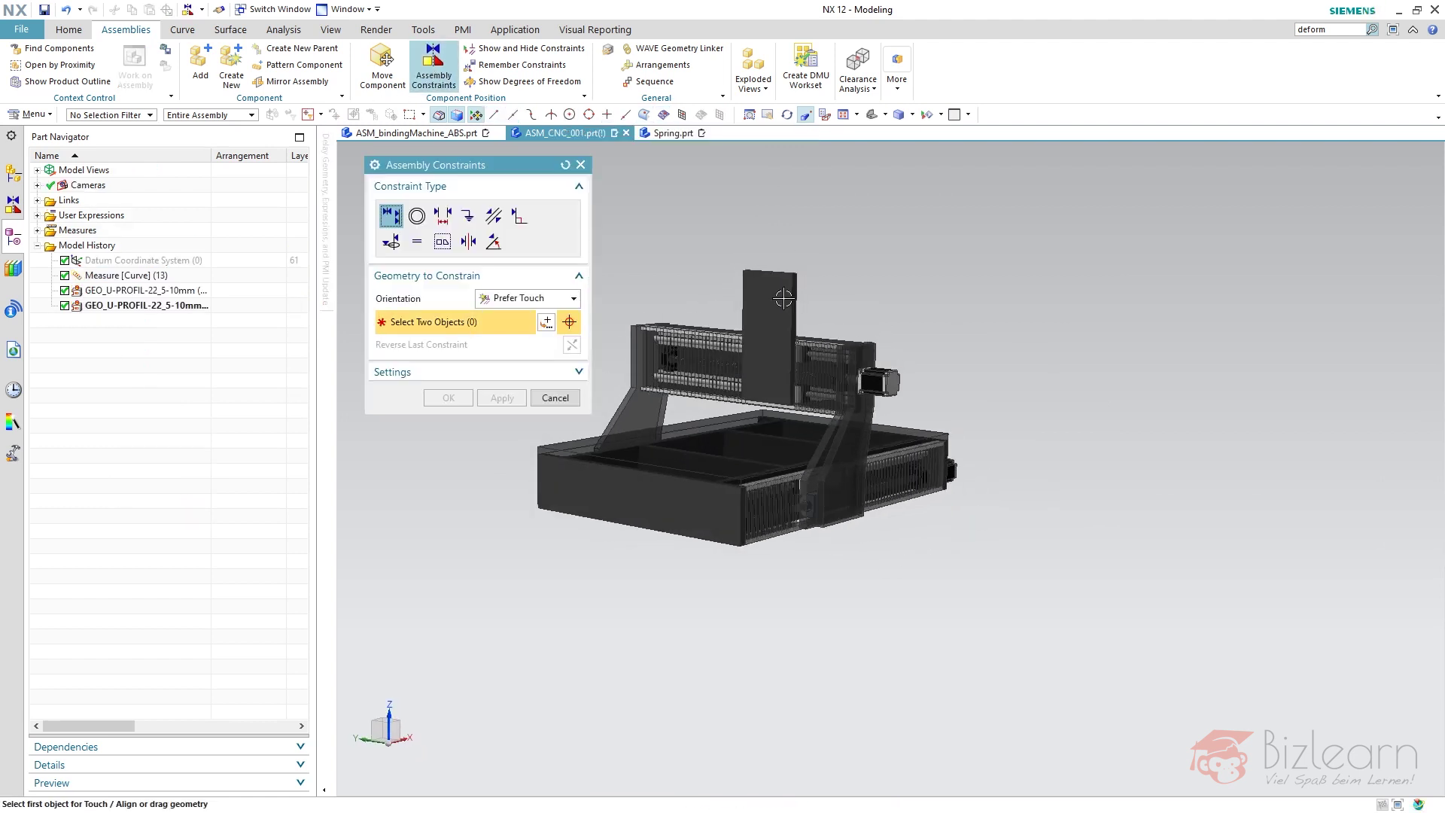
key(Return)
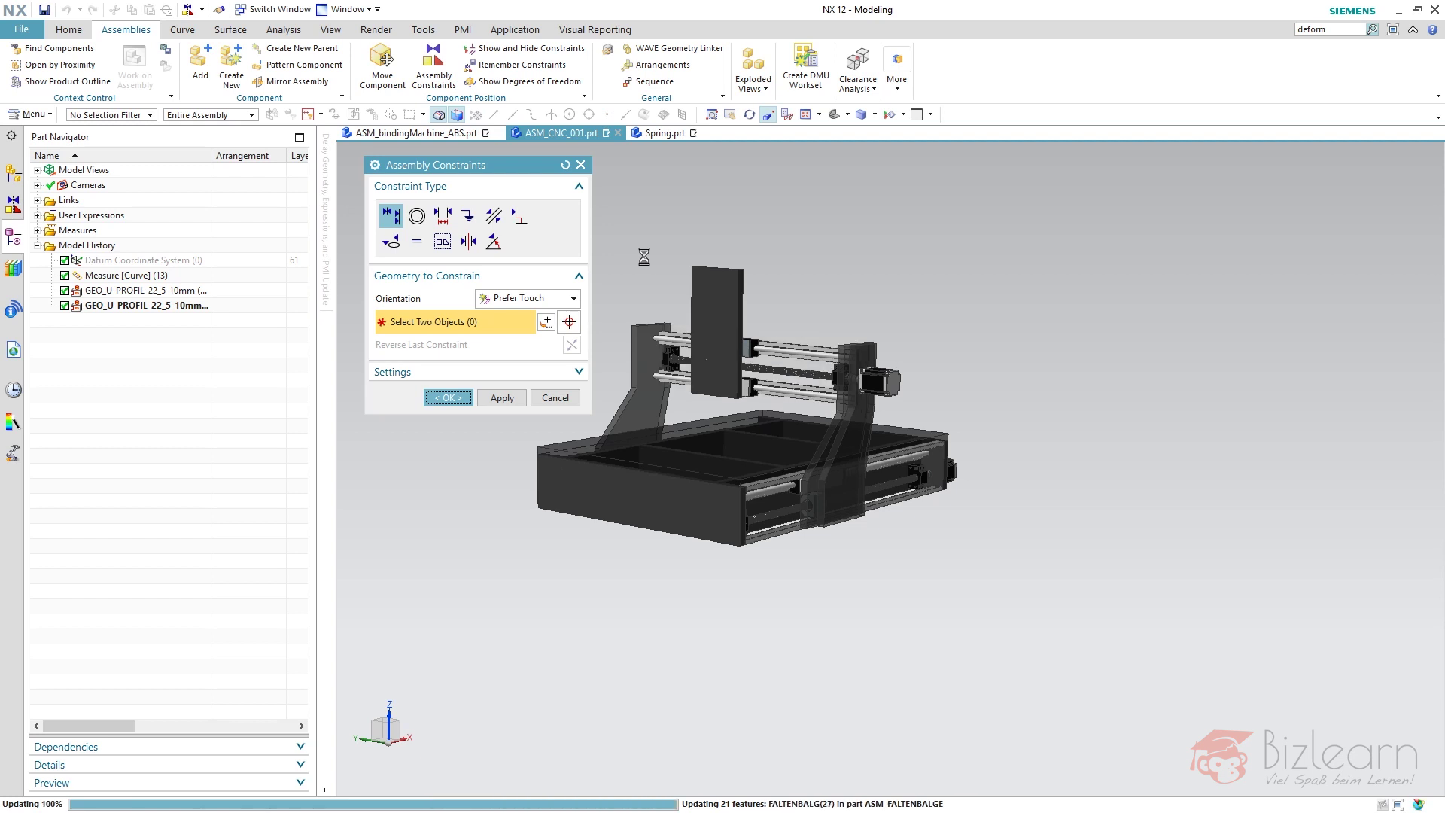
Step: Fit the whole machine in view and make ASM_FALTENBALGE the work part again
scroll(635, 323, up, 5)
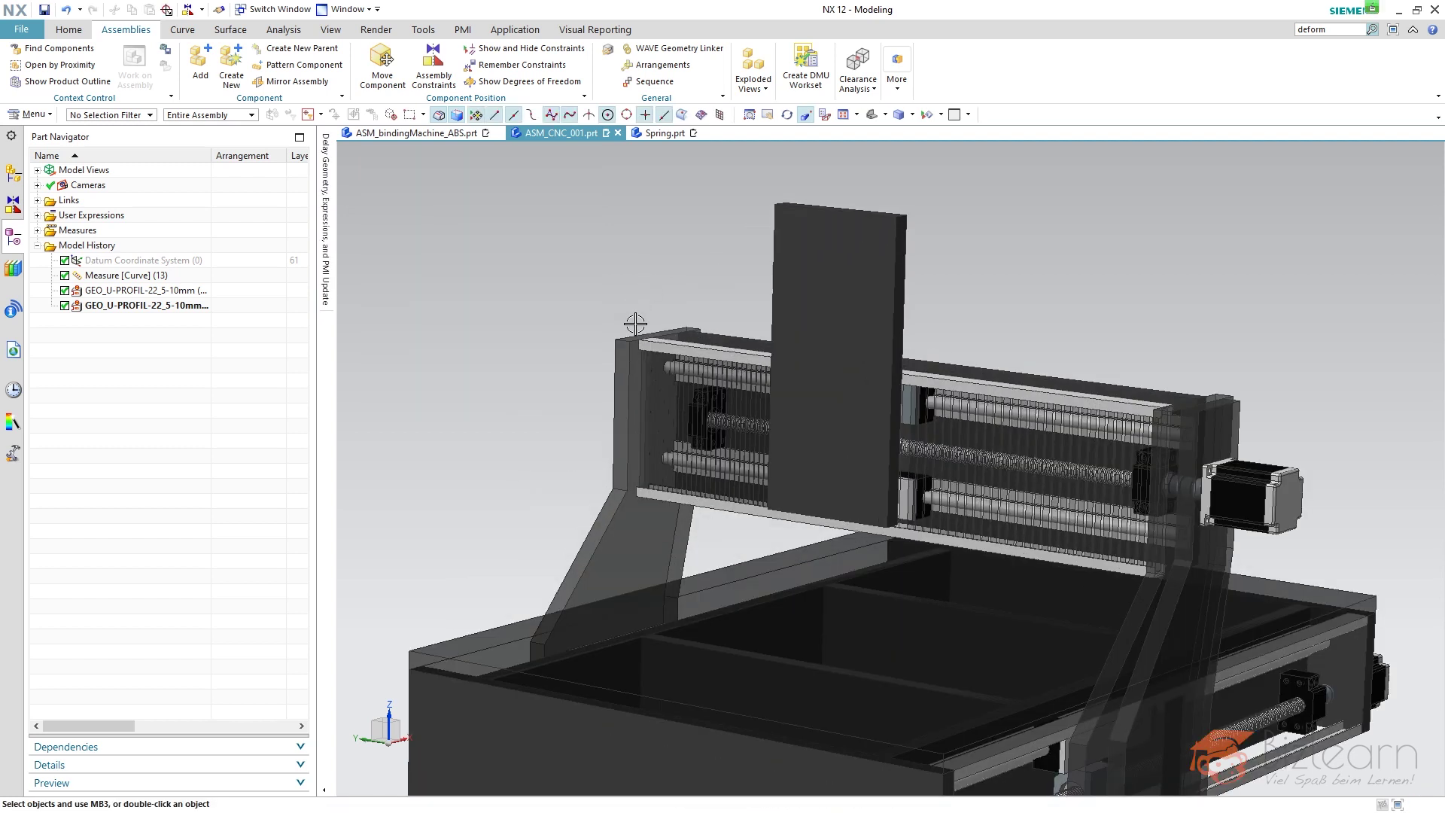
scroll(636, 323, down, 4)
scroll(838, 548, up, 4)
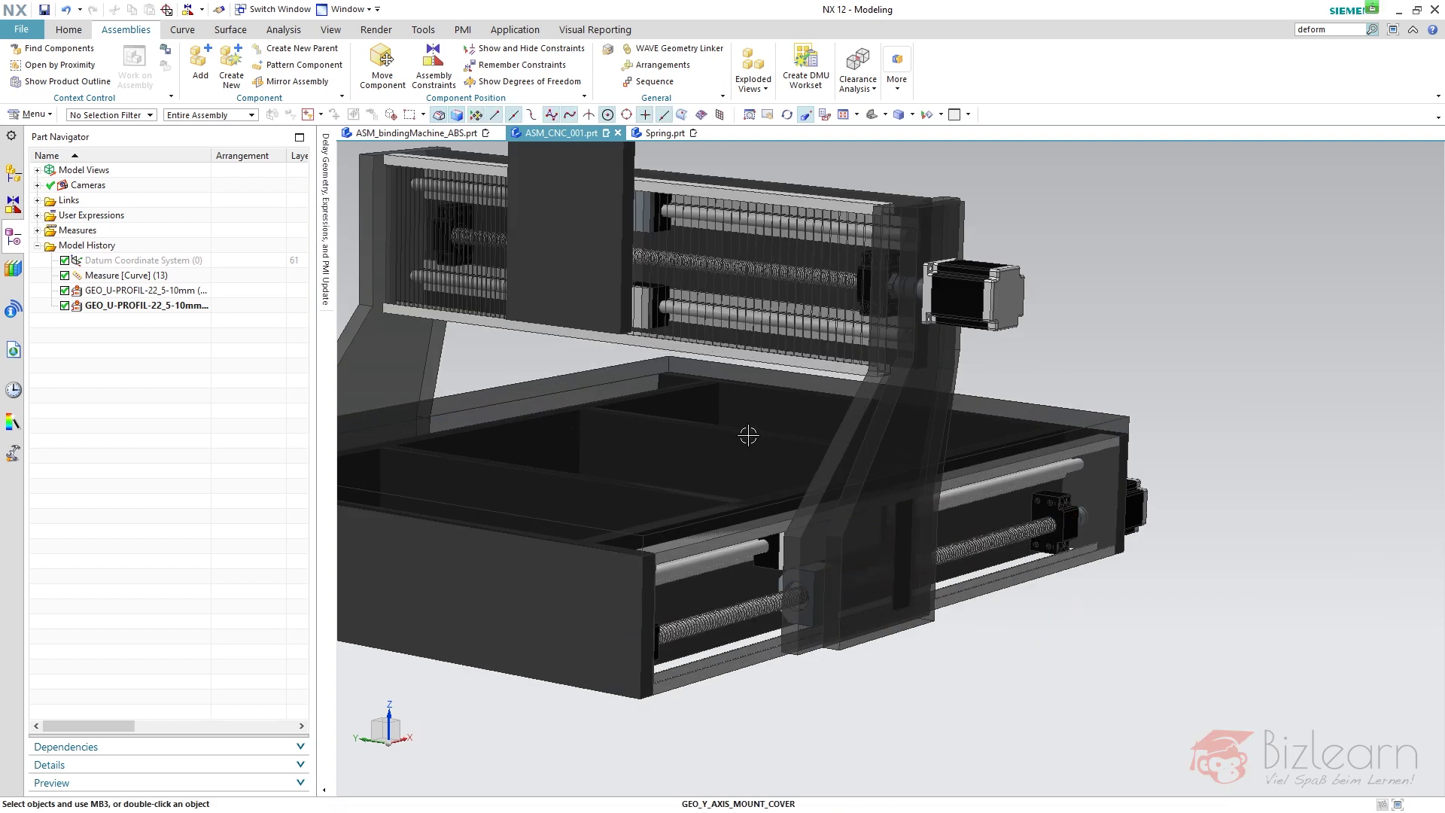
key(ctrl+f)
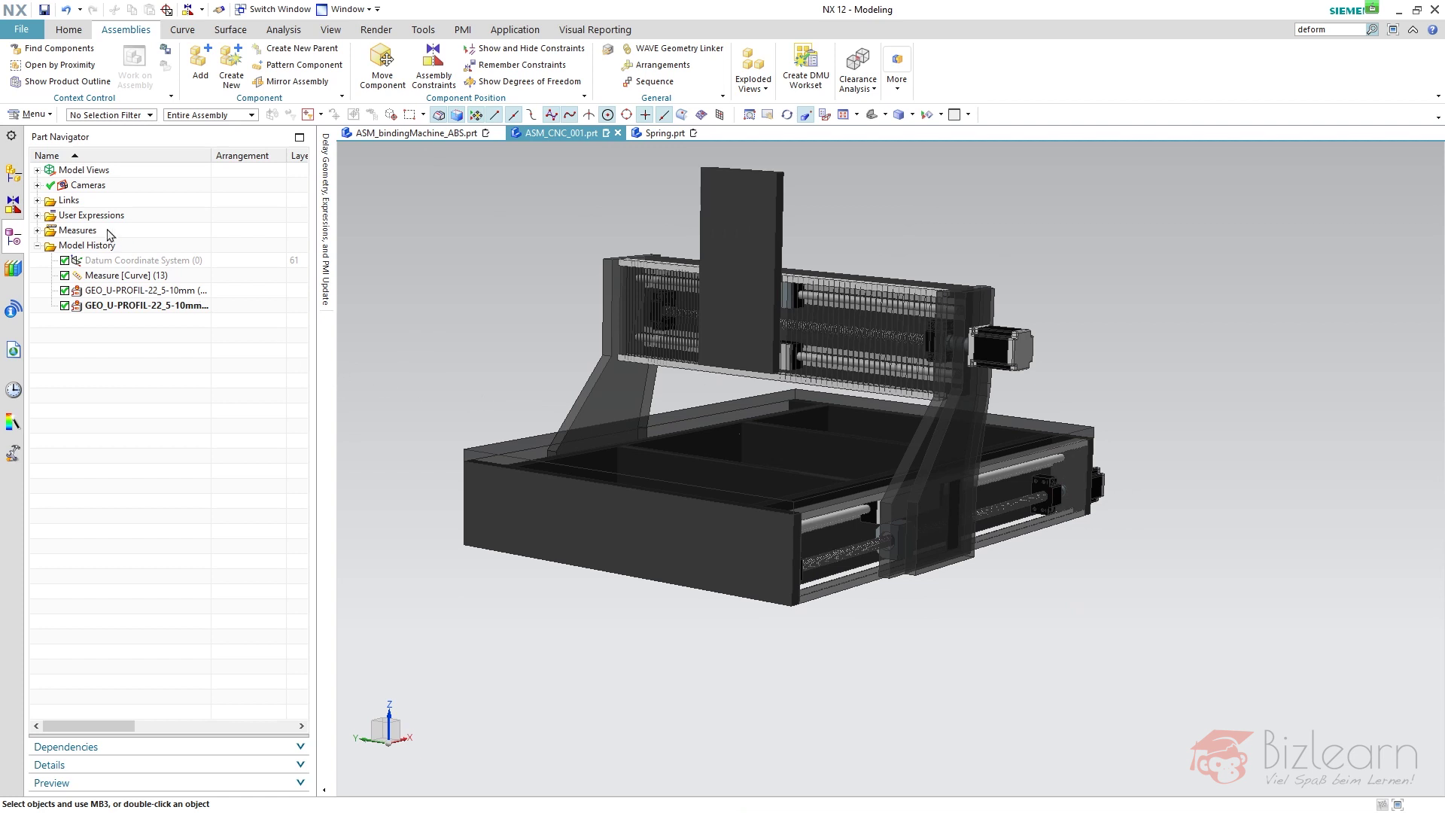
click(13, 174)
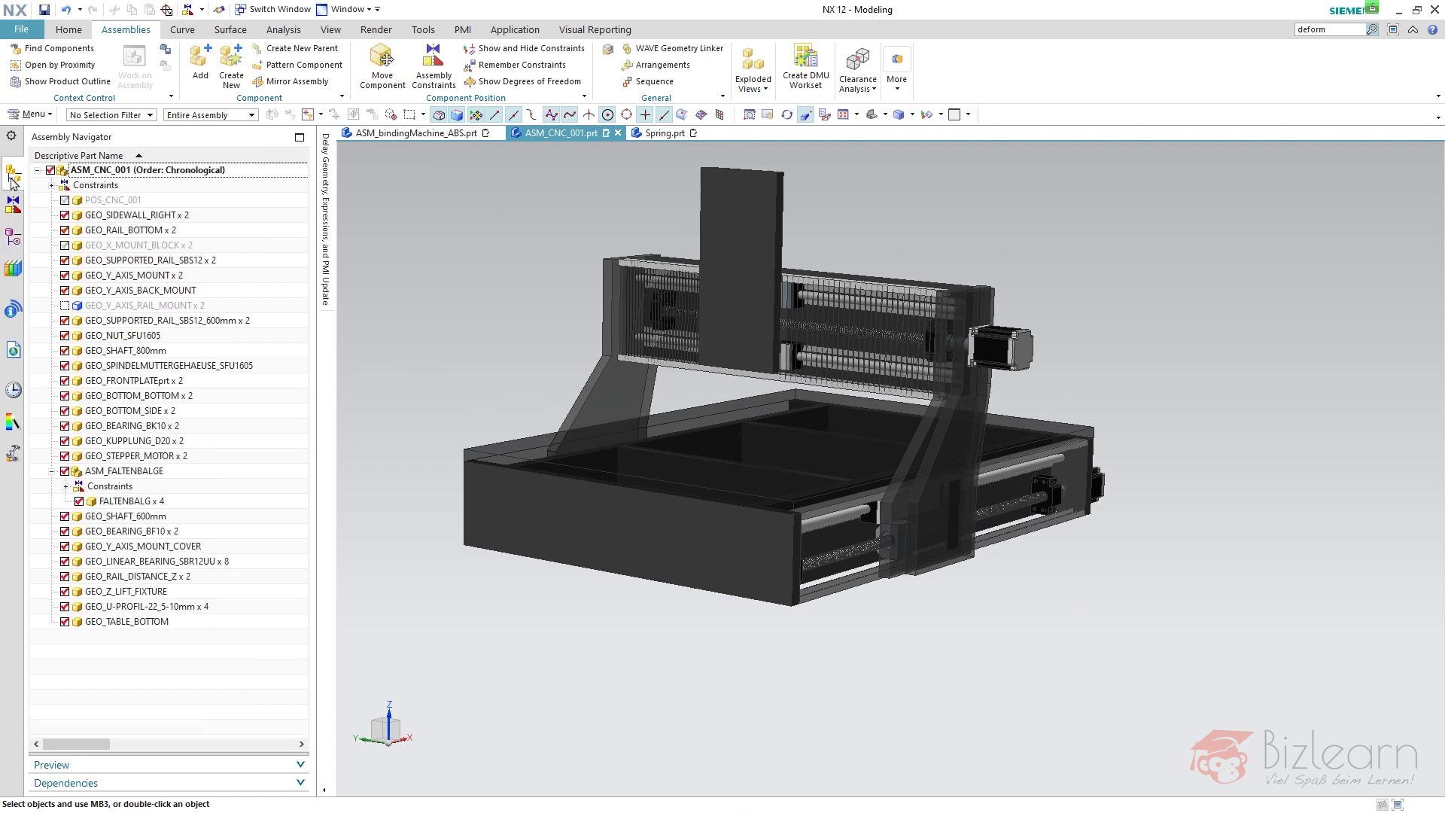
double_click(135, 471)
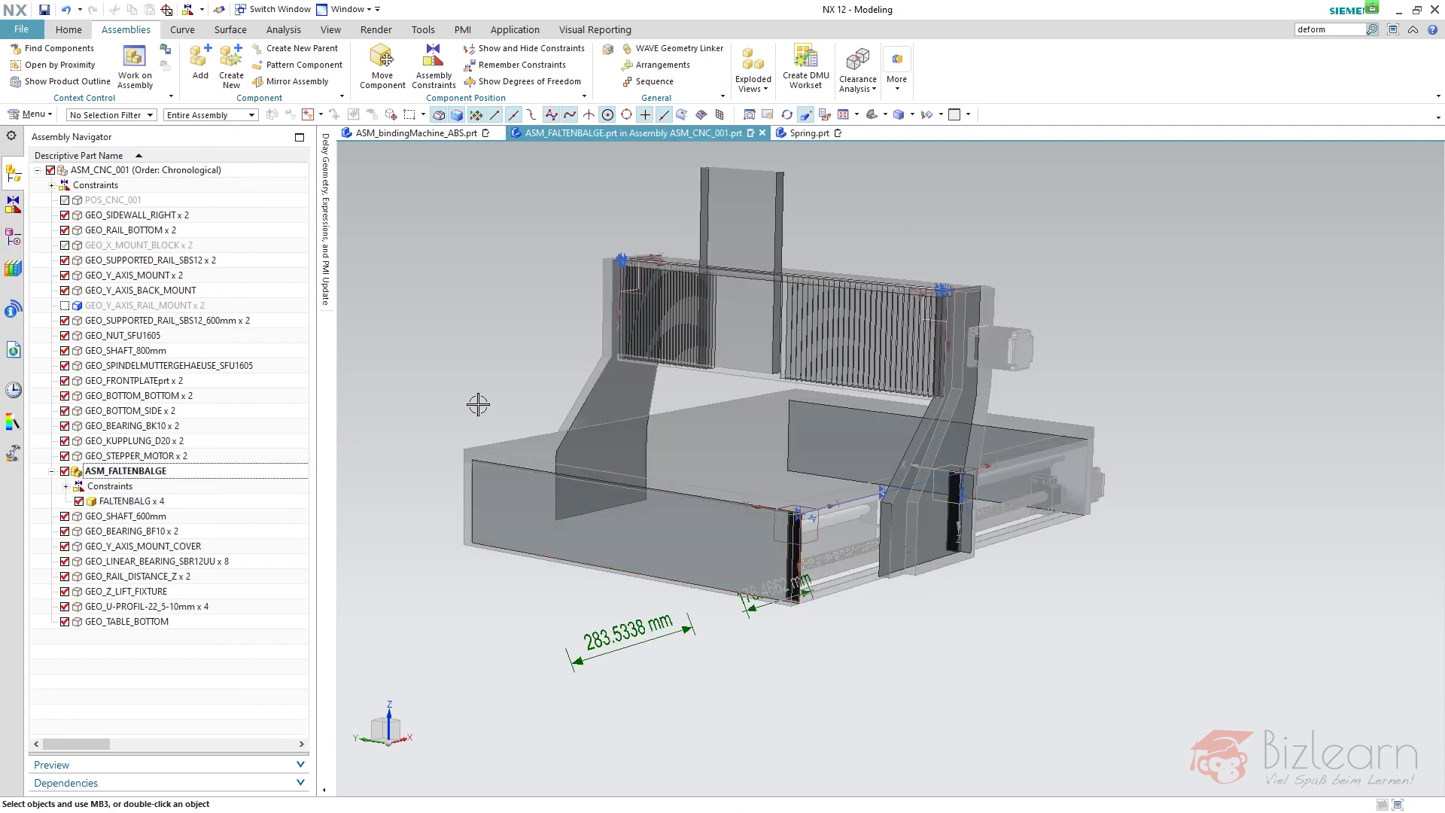
Step: Highlight the faces of measures (11), (15), (19), (23), then reopen Measure [Projected Distance] (15)
click(14, 238)
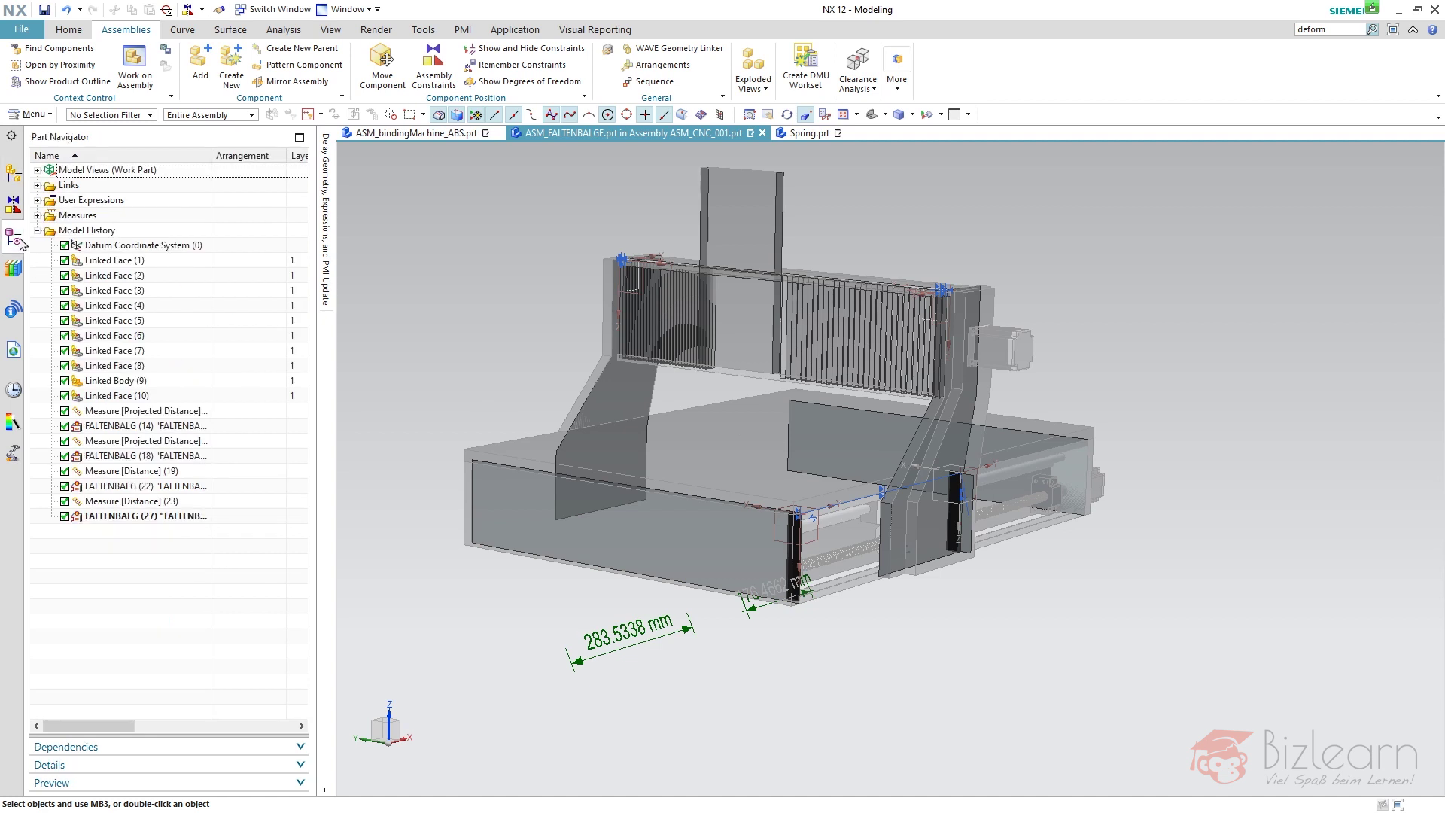
click(120, 411)
ctrl+click(124, 441)
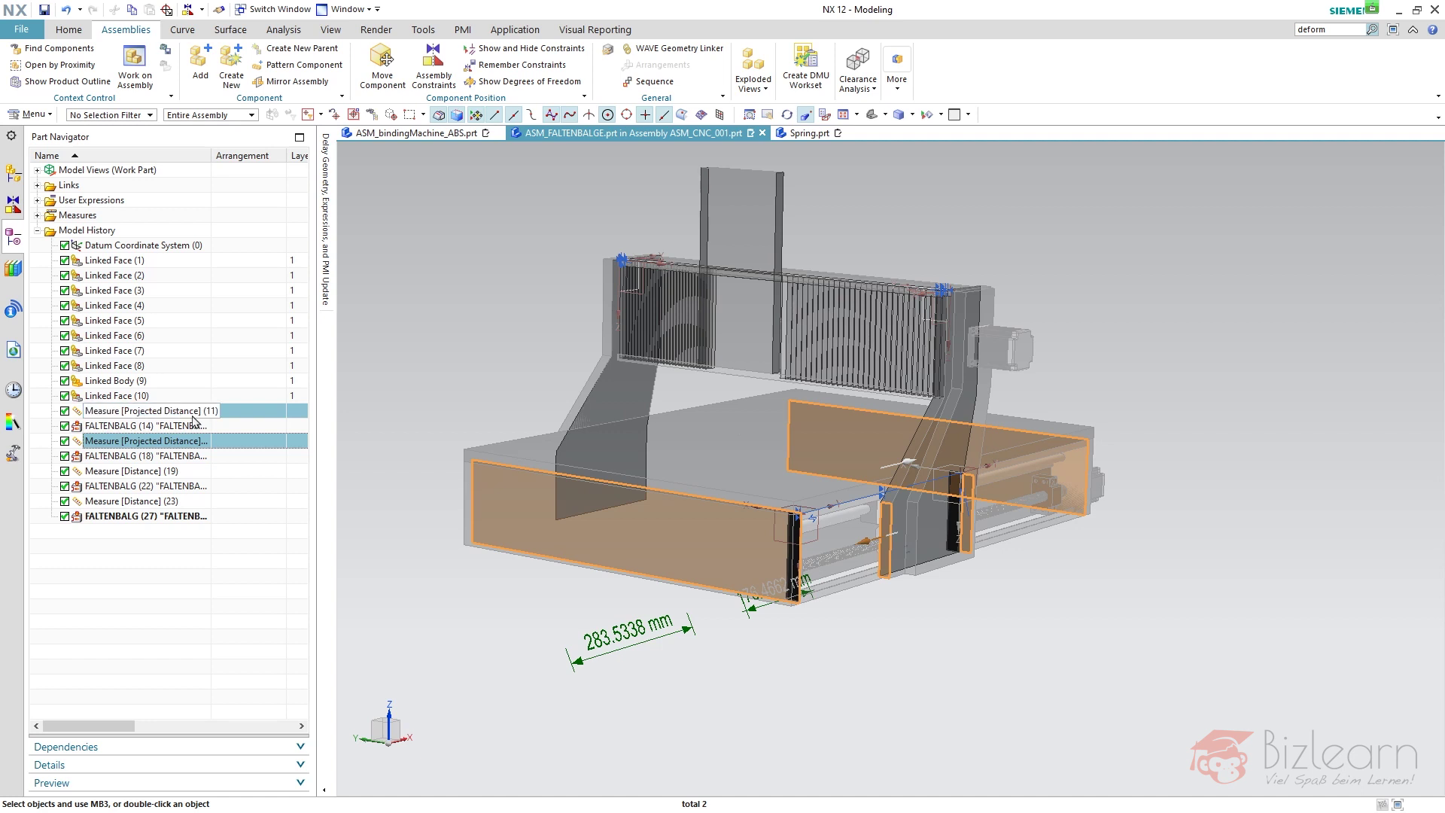
click(151, 472)
ctrl+click(150, 502)
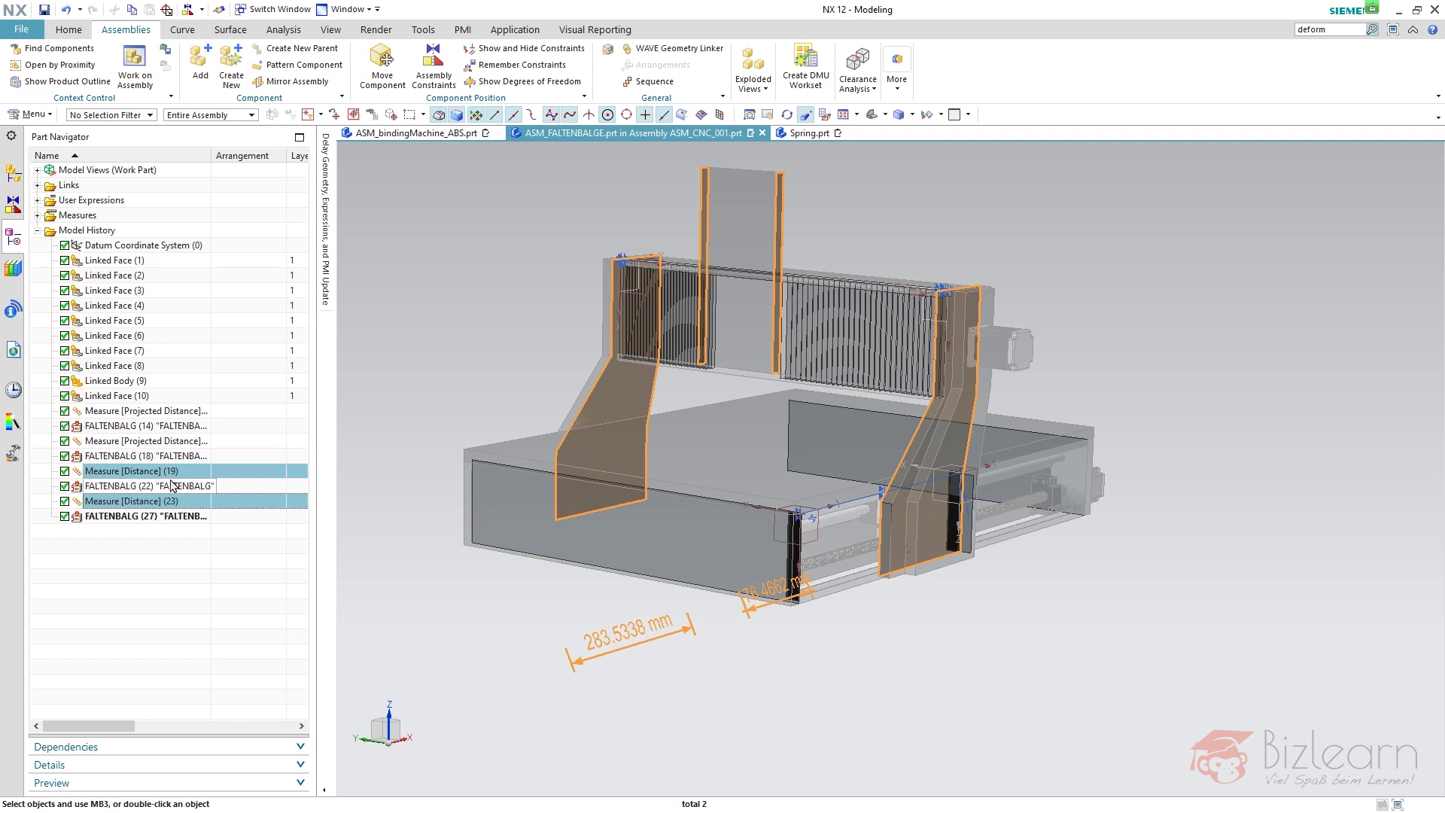
click(145, 442)
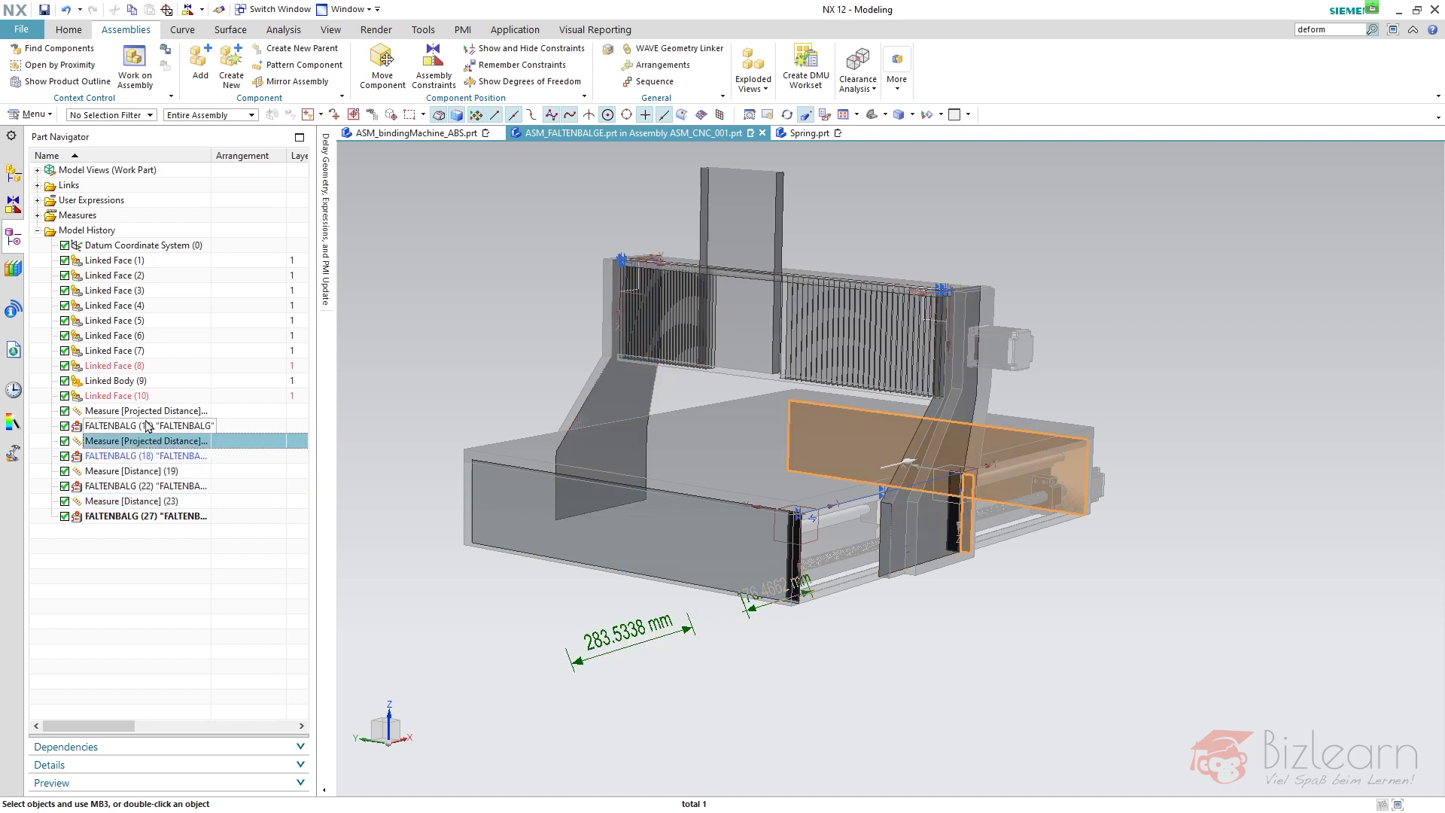
double_click(145, 444)
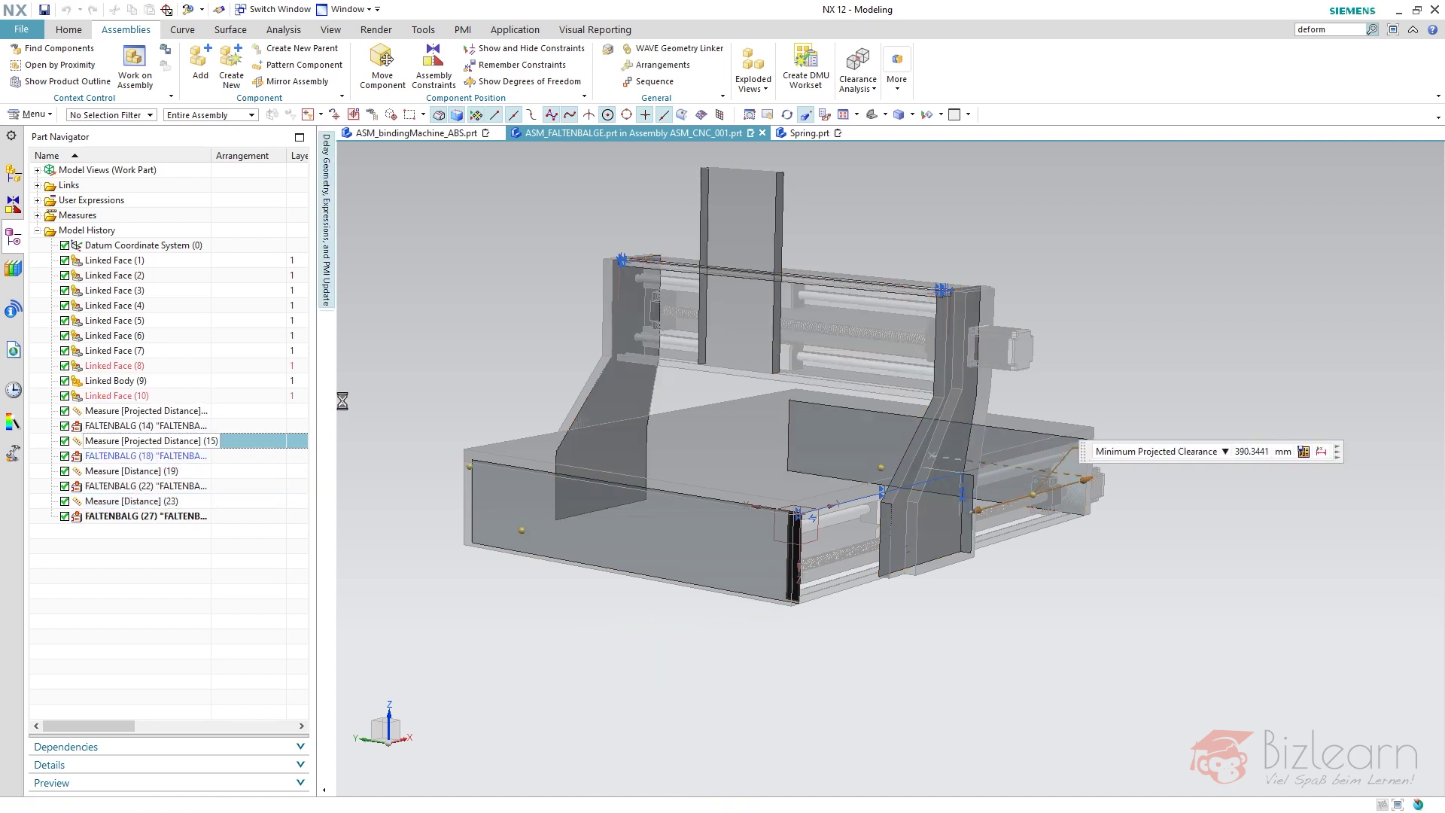
Step: Set Vector 3 as measure (15)'s projection direction and confirm the edit
click(420, 326)
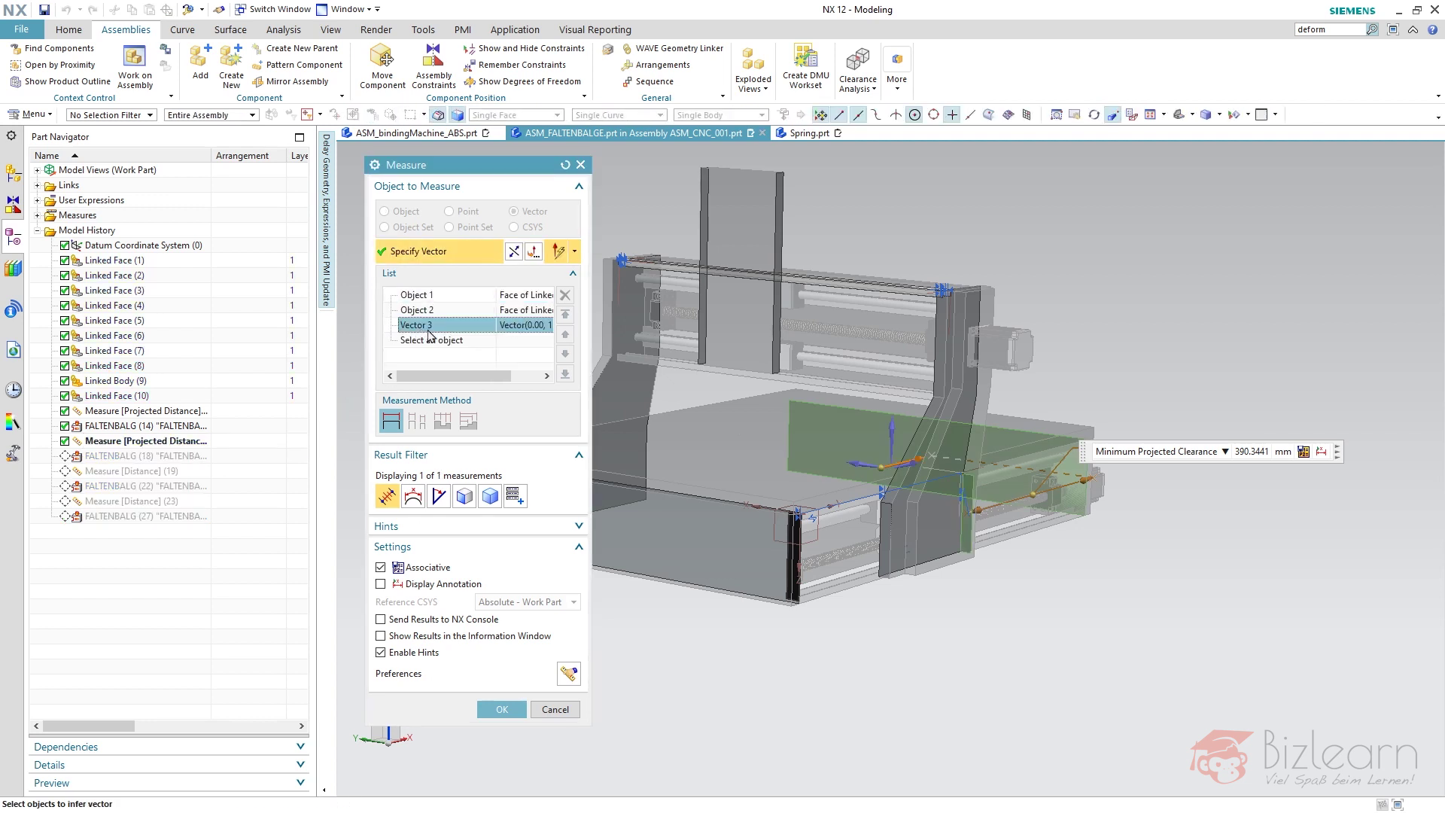
click(555, 709)
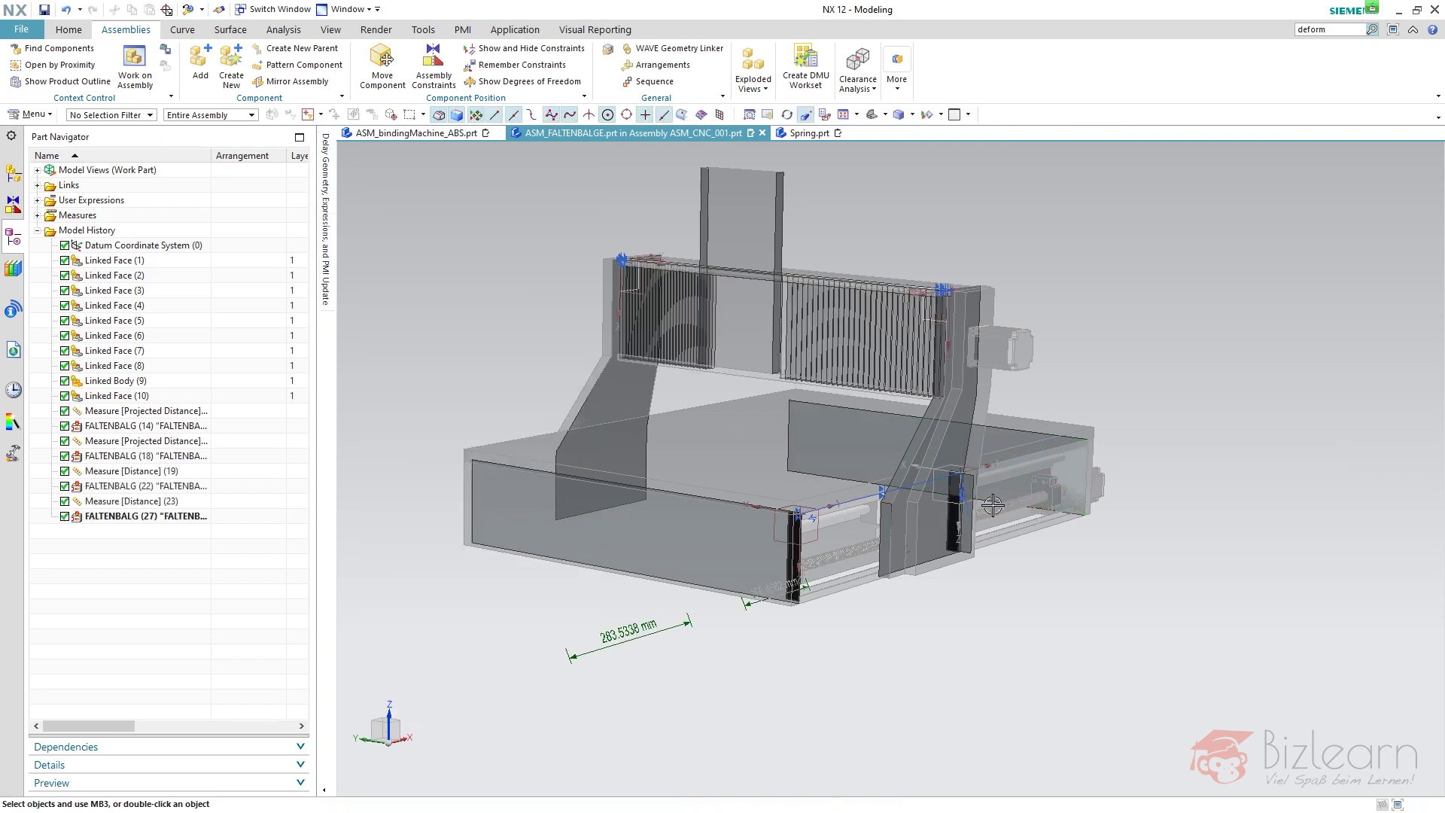
scroll(1034, 512, up, 3)
scroll(907, 518, down, 3)
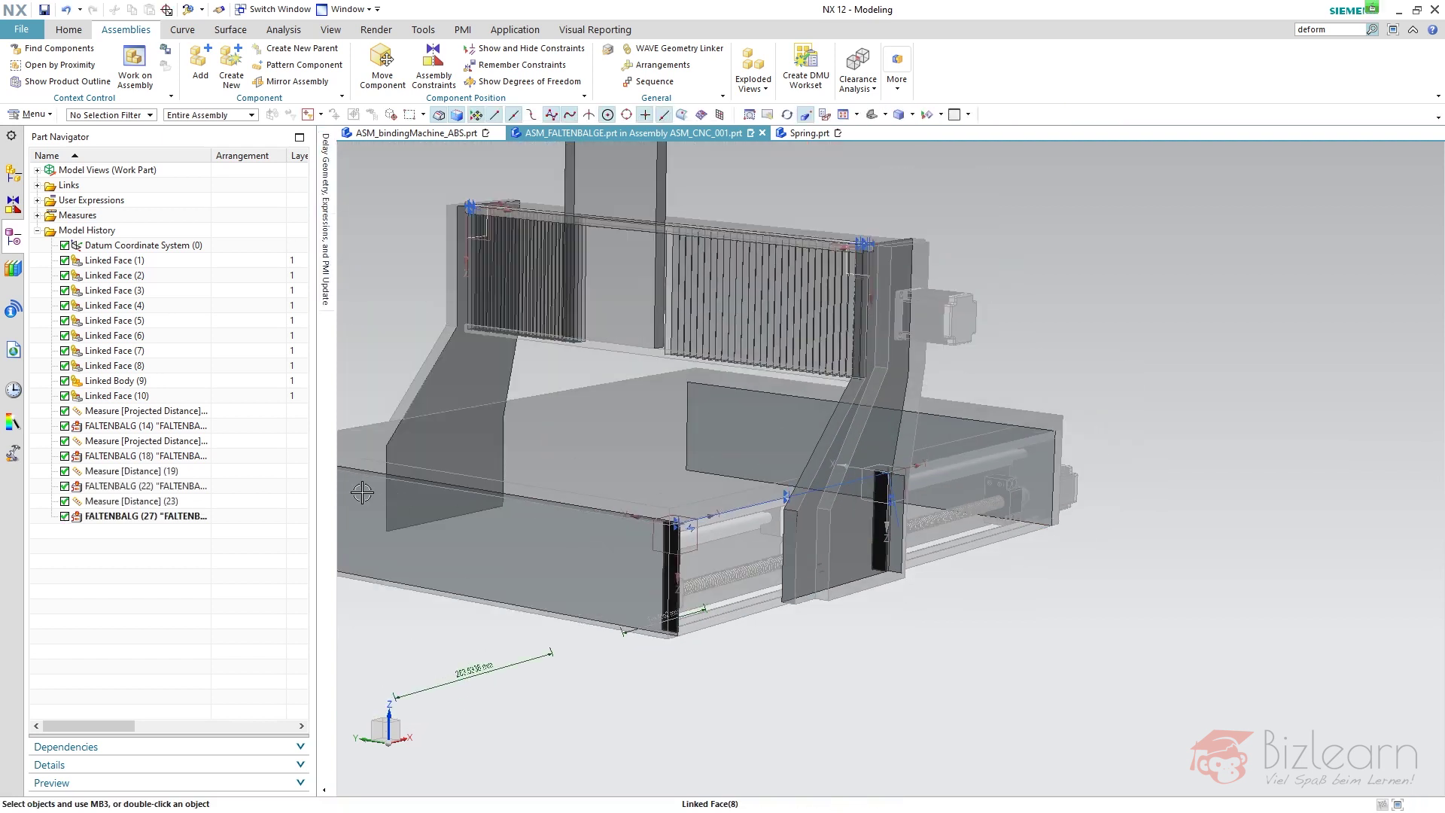
Step: Edit projected-distance measure (11) to use the linked face as Object 1
click(145, 472)
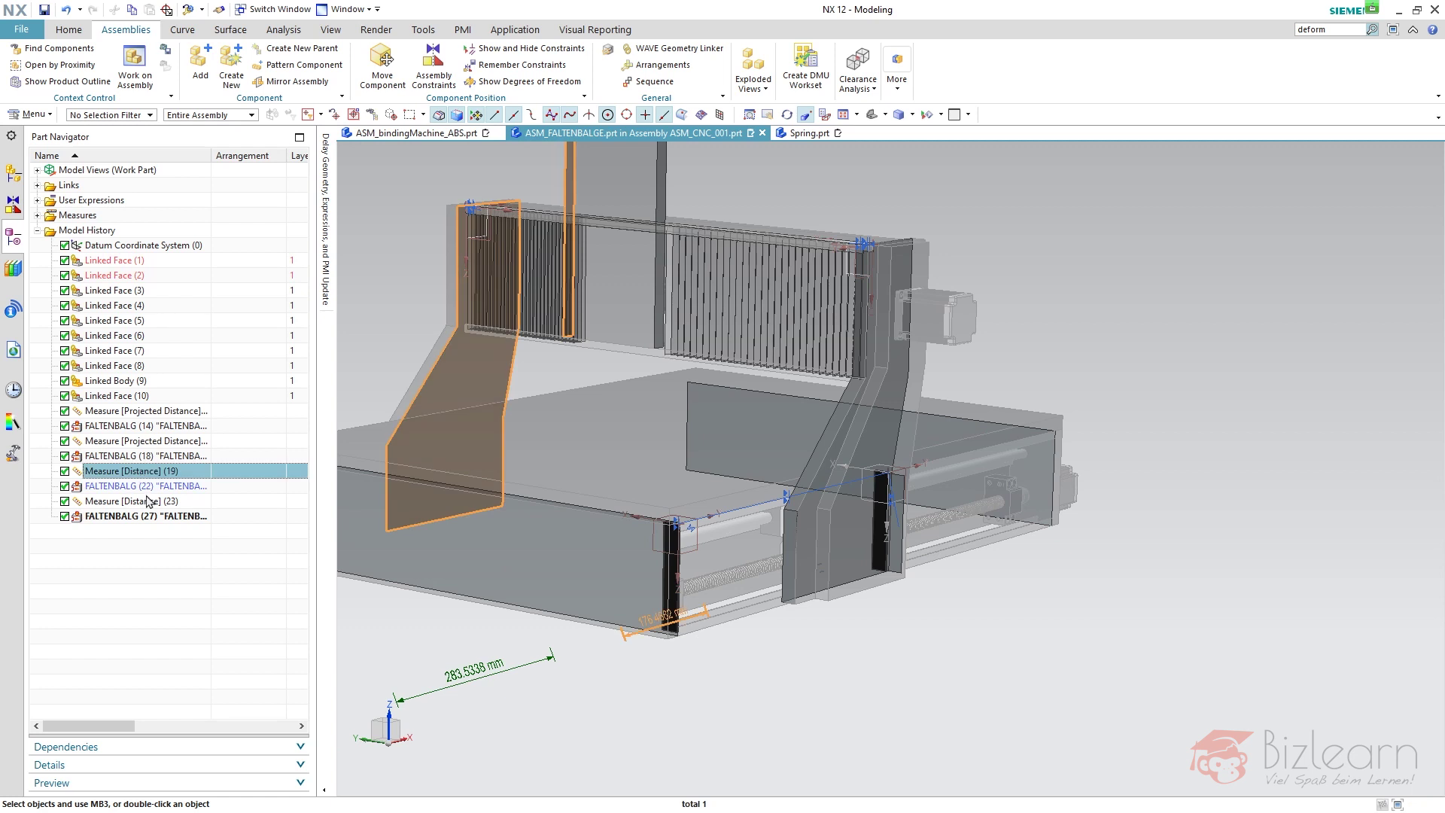
click(134, 442)
ctrl+click(138, 412)
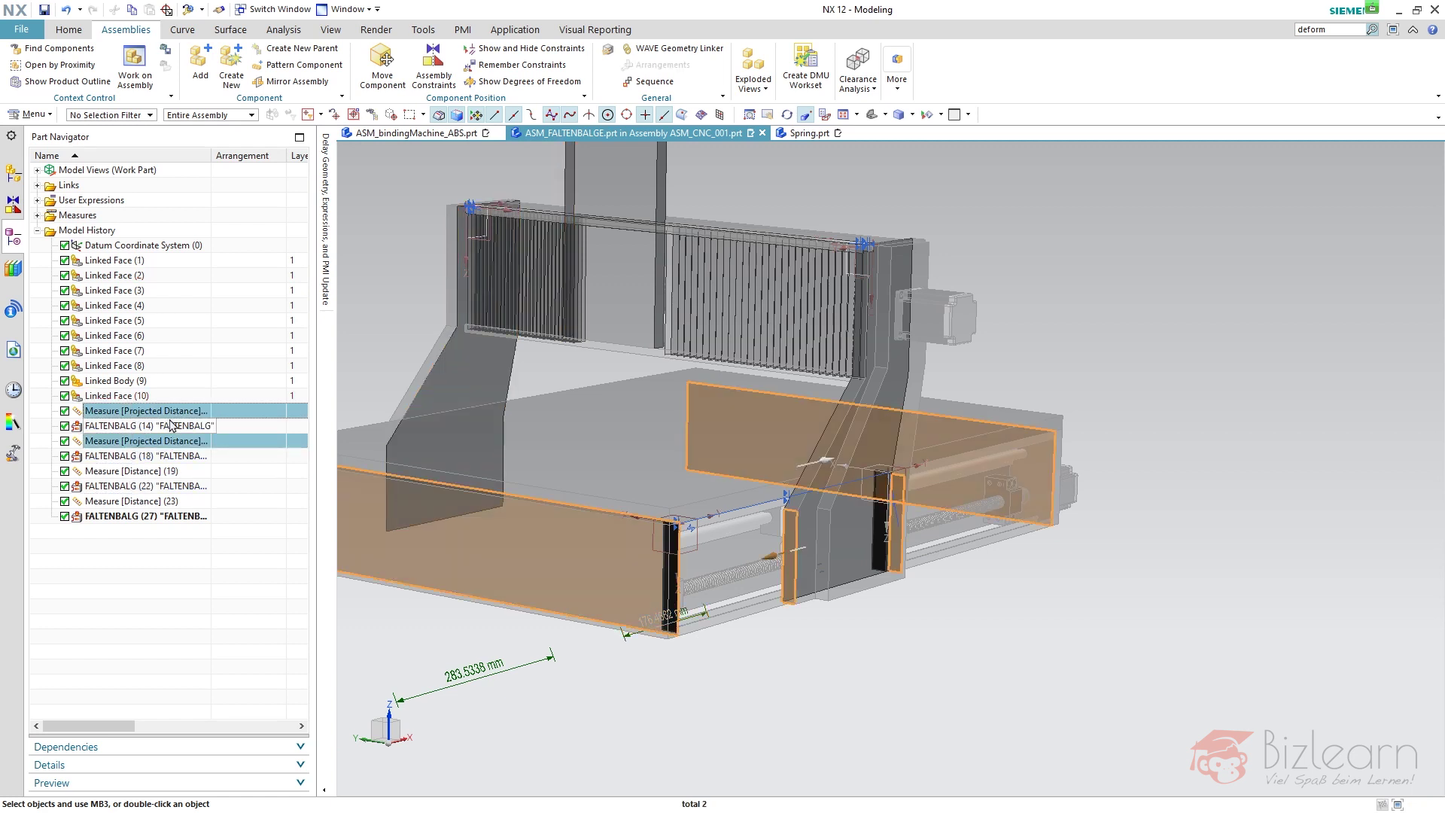
key(Delete)
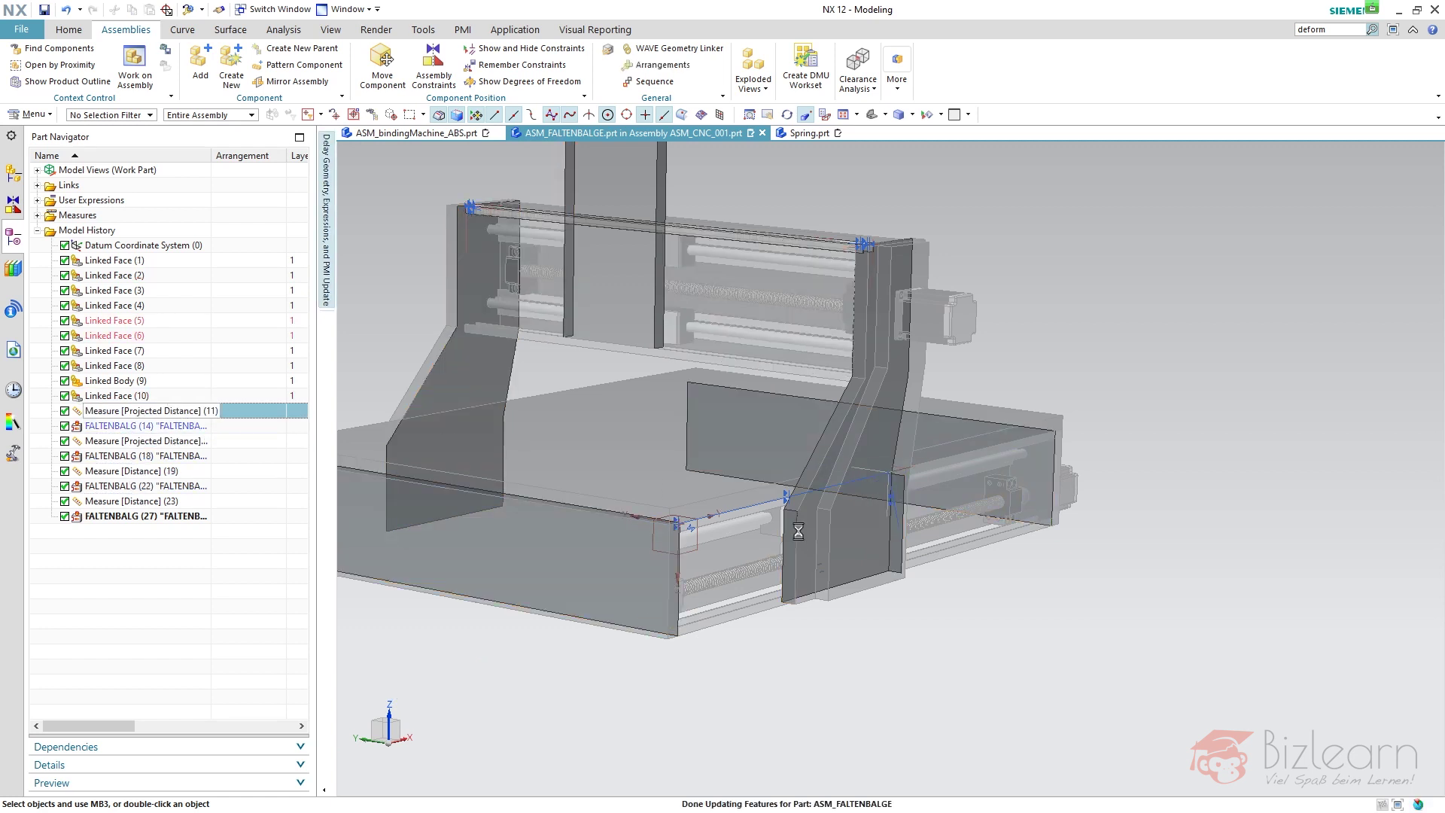
click(653, 553)
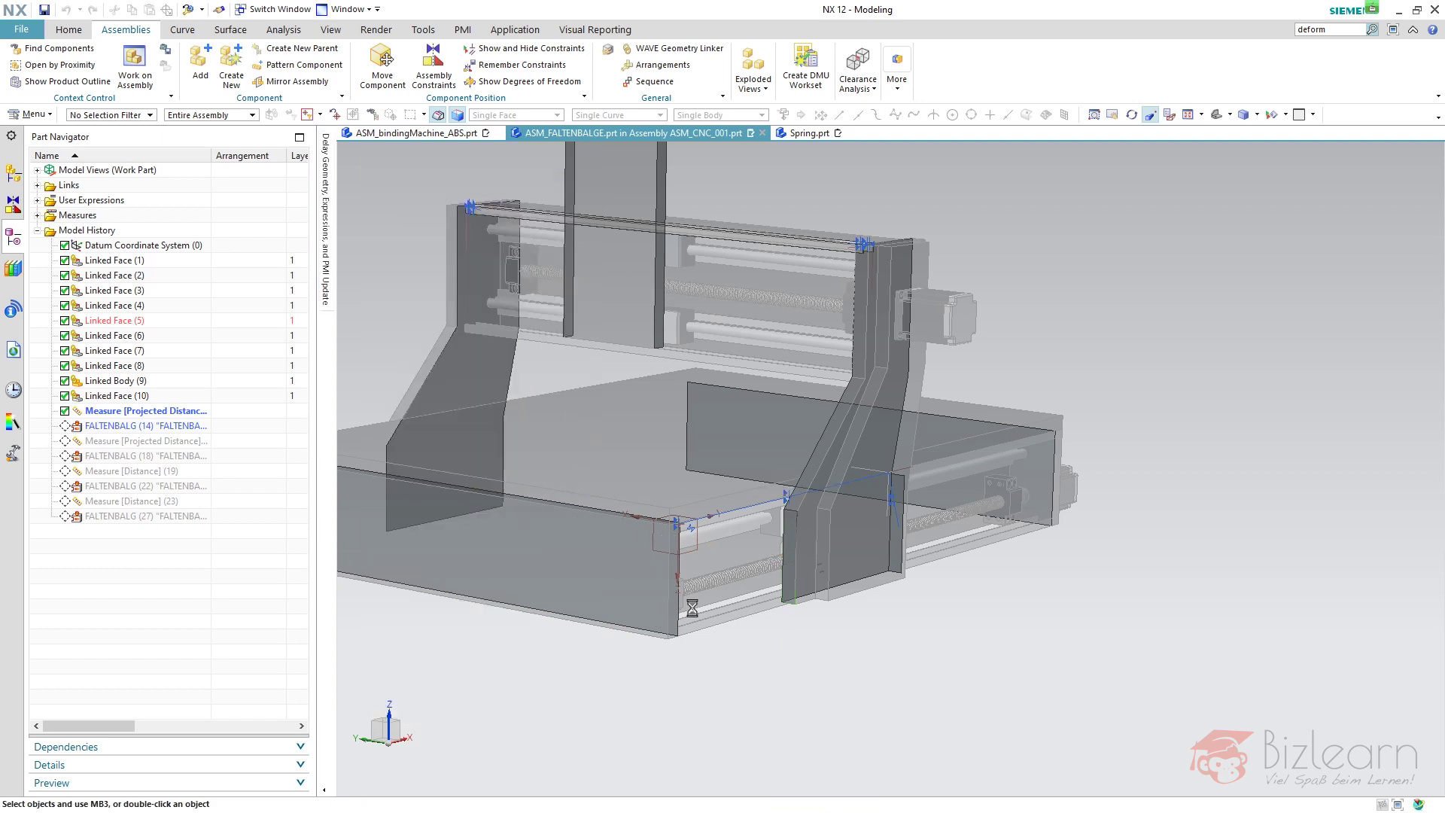
middle_drag(789, 645, 740, 453)
scroll(740, 453, down, 2)
Step: Reopen and accept Measure [Projected Distance] (15), rebuilding bellows to 283.5338 and 176.4662 mm
scroll(739, 452, up, 2)
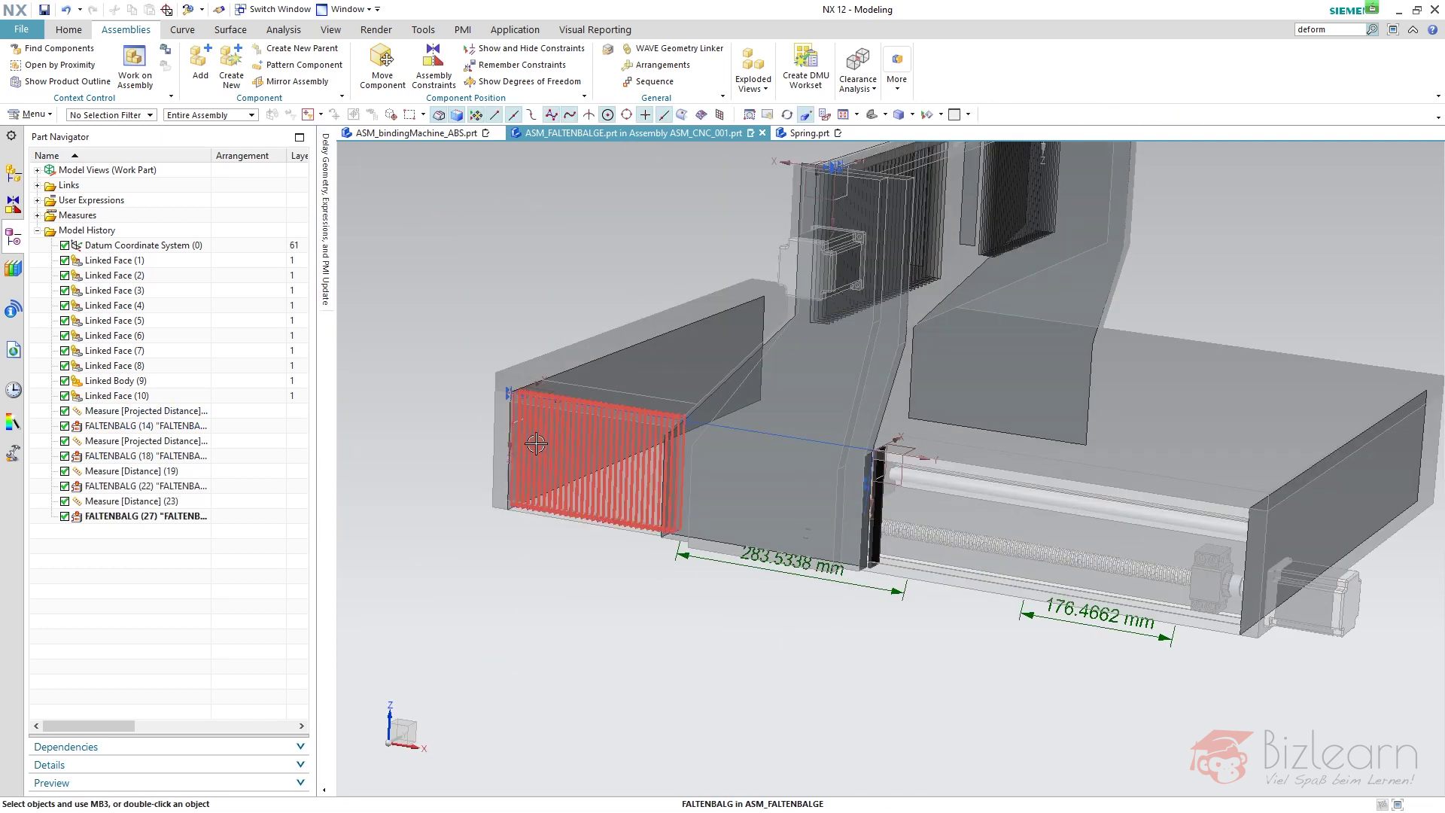
scroll(678, 455, down, 2)
scroll(594, 460, up, 4)
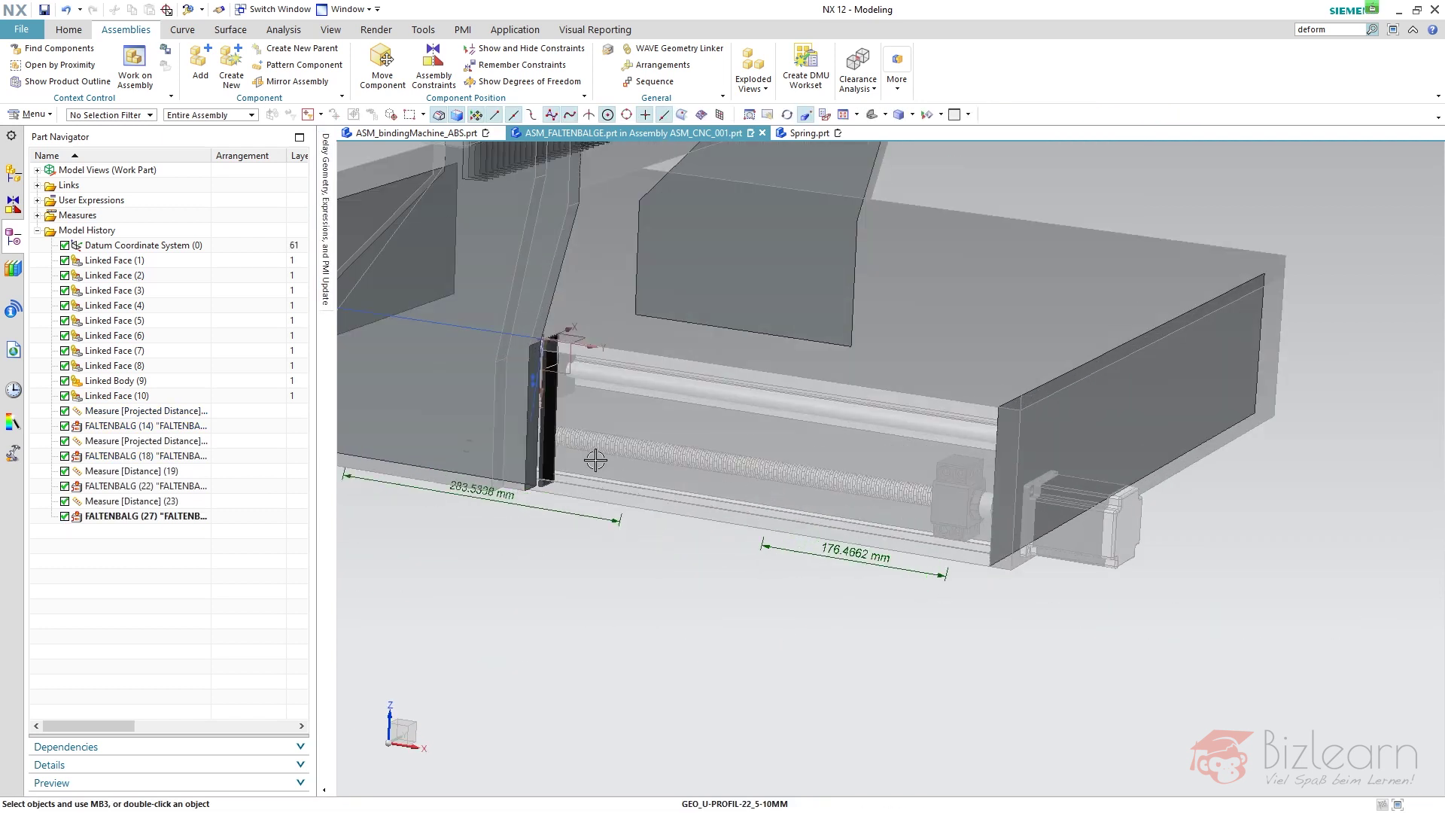
click(121, 443)
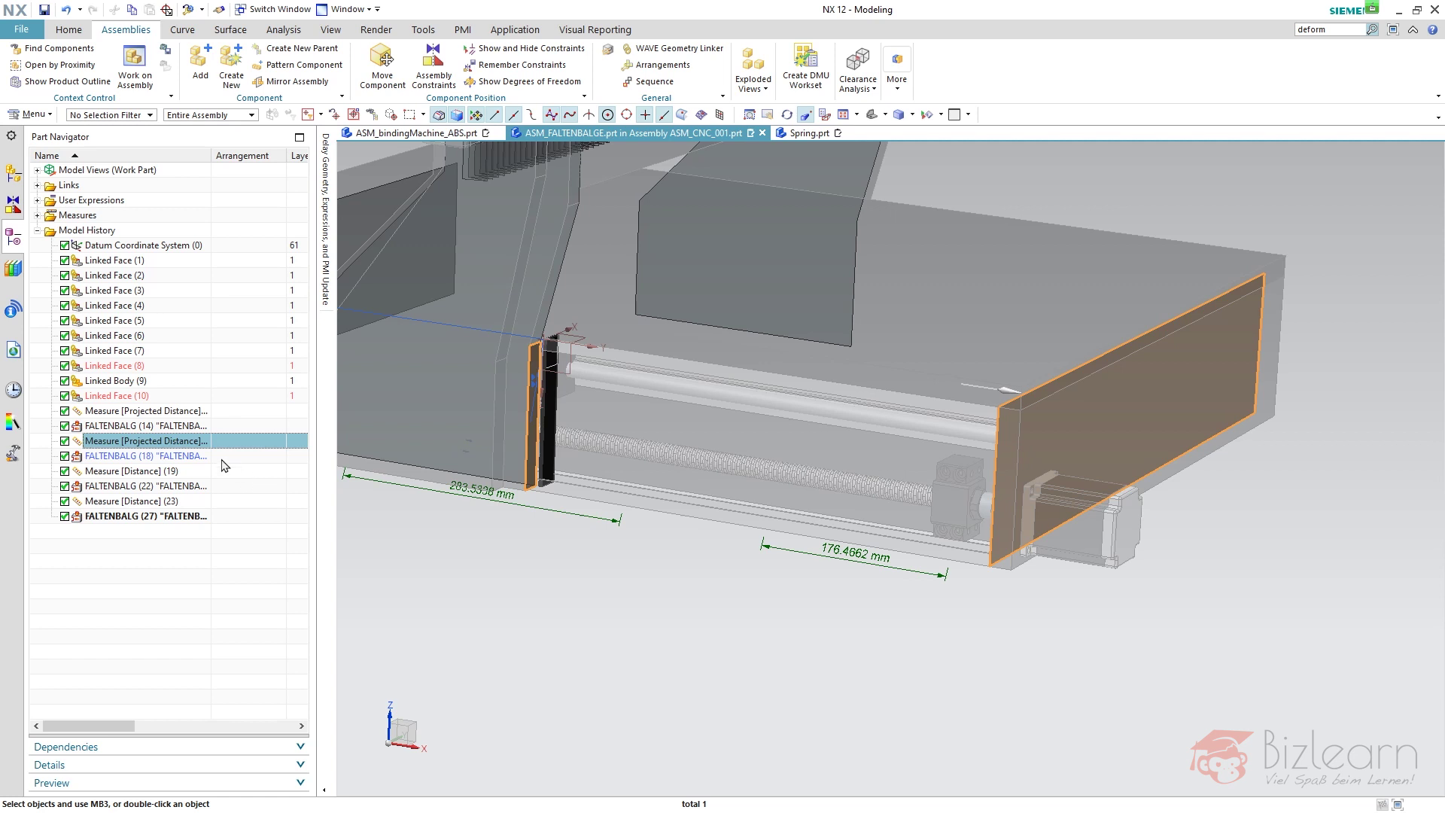
double_click(150, 441)
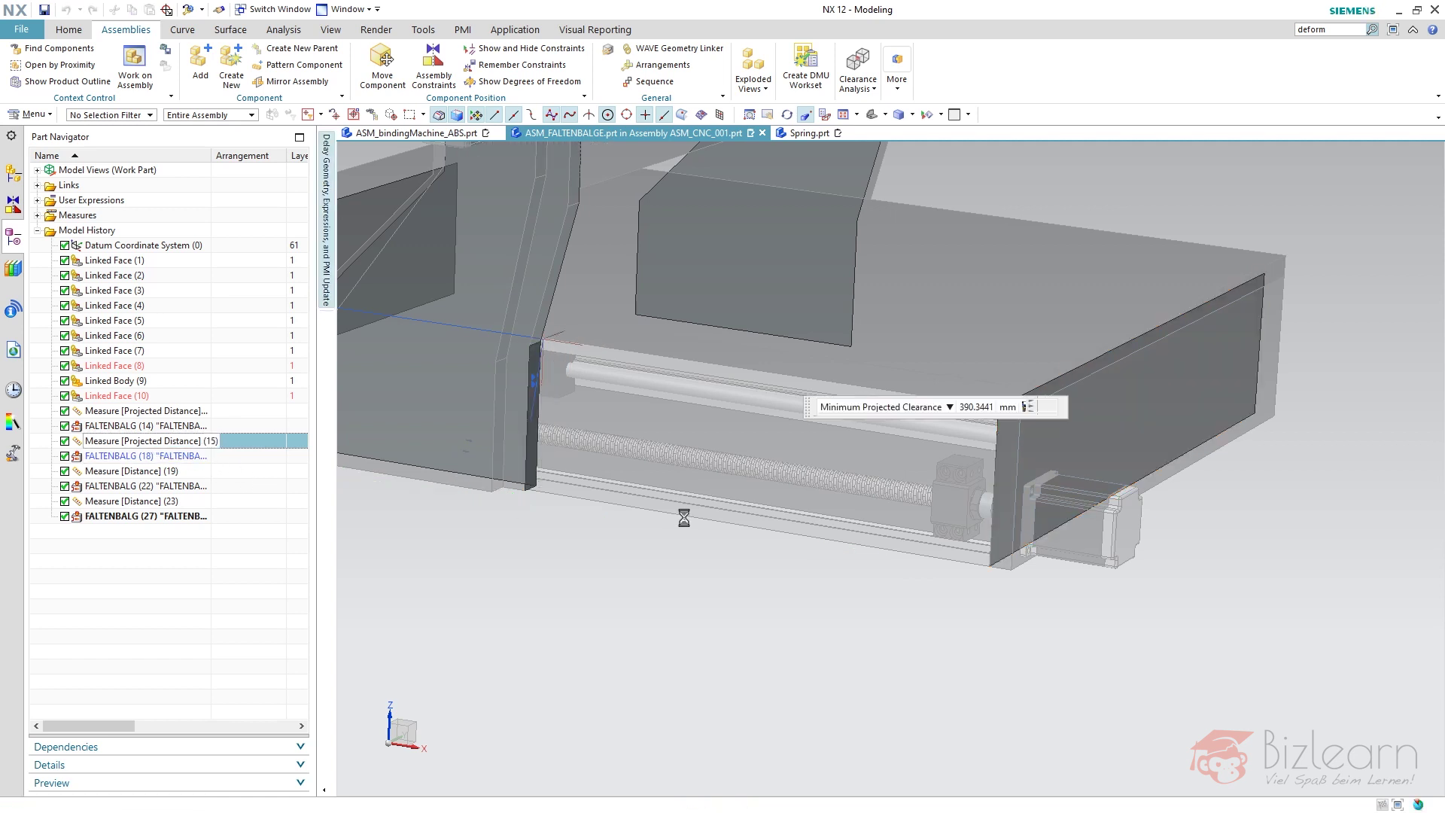
scroll(661, 388, up, 3)
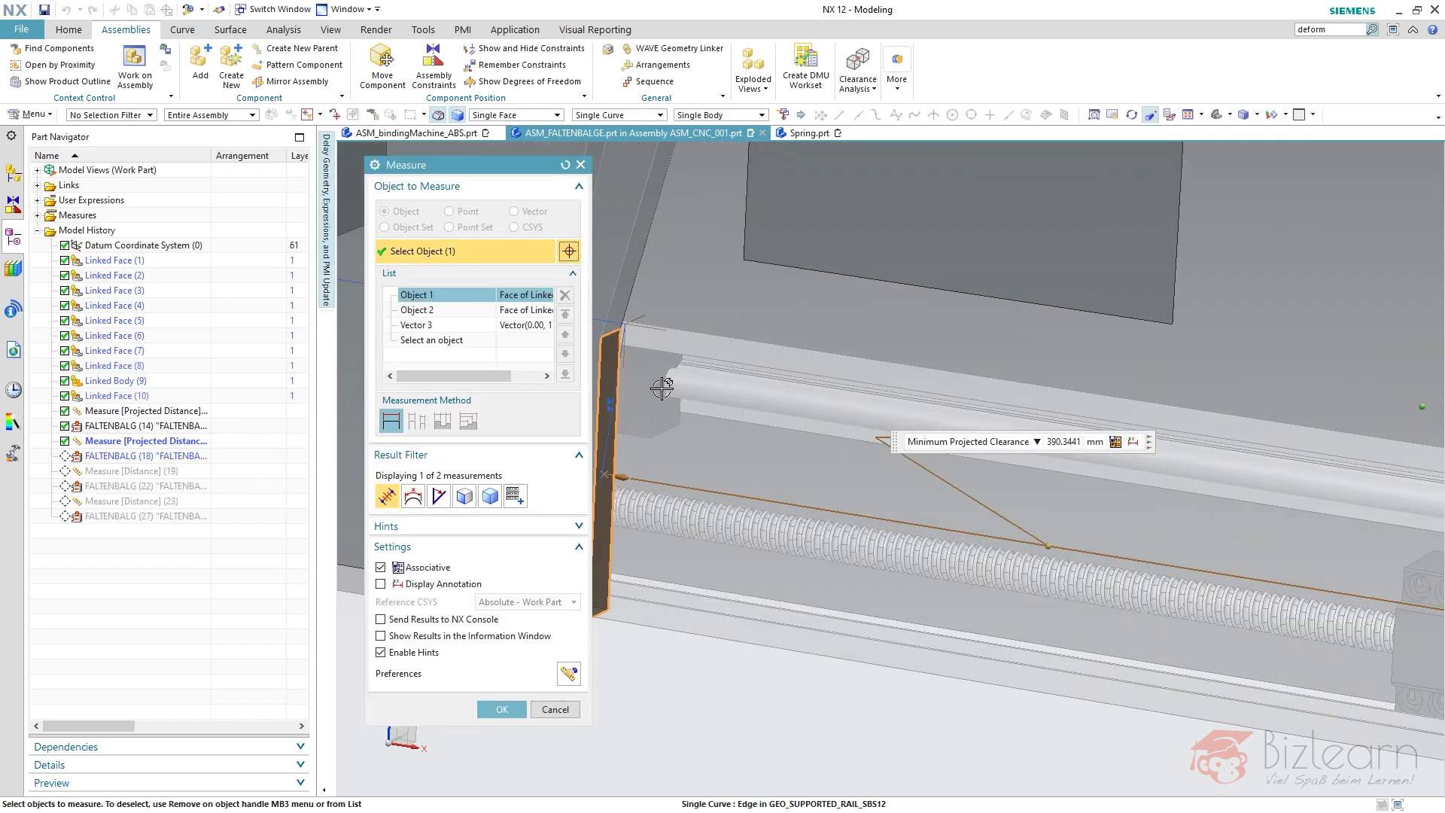
scroll(766, 420, down, 4)
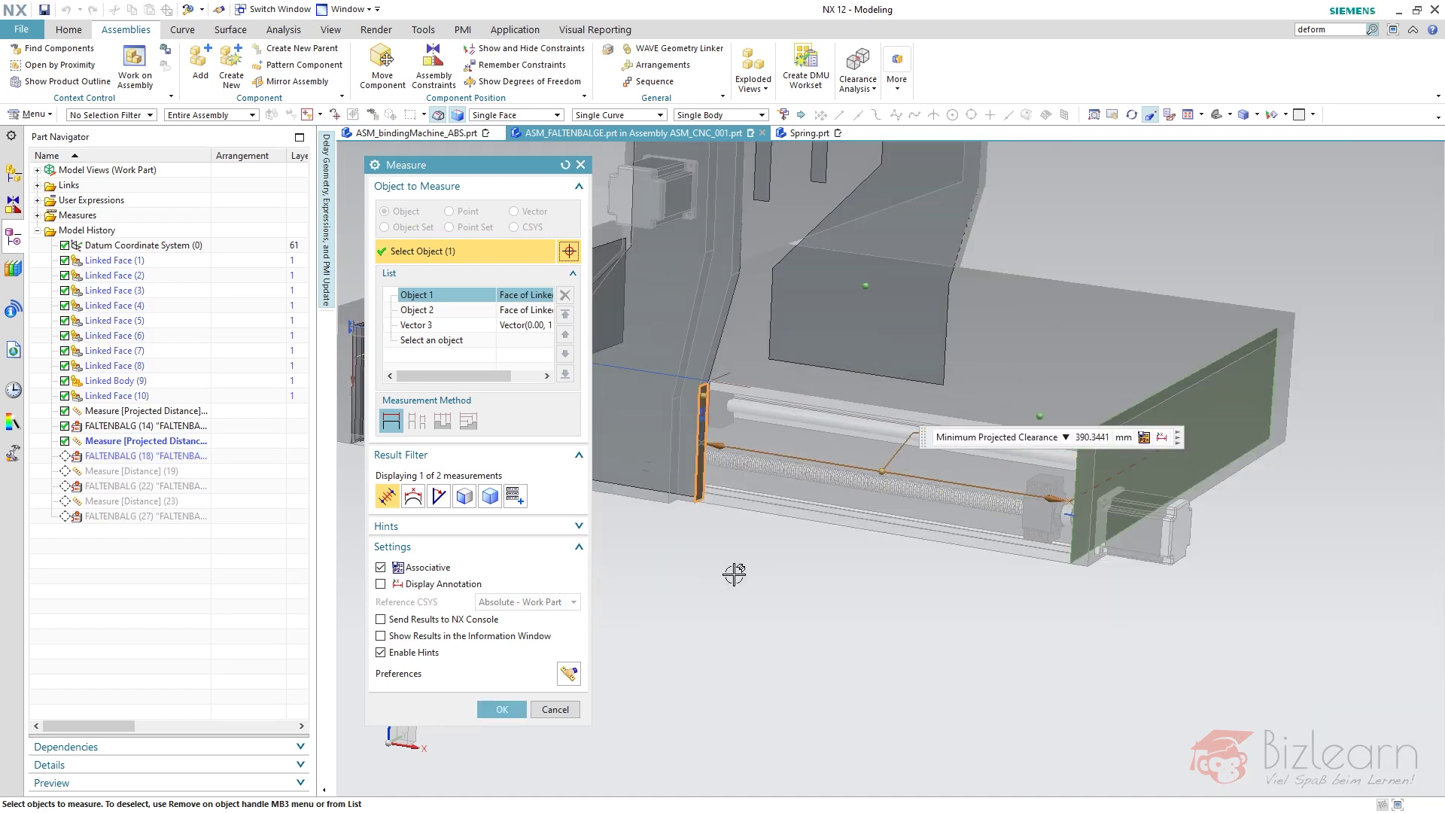
middle_click(731, 580)
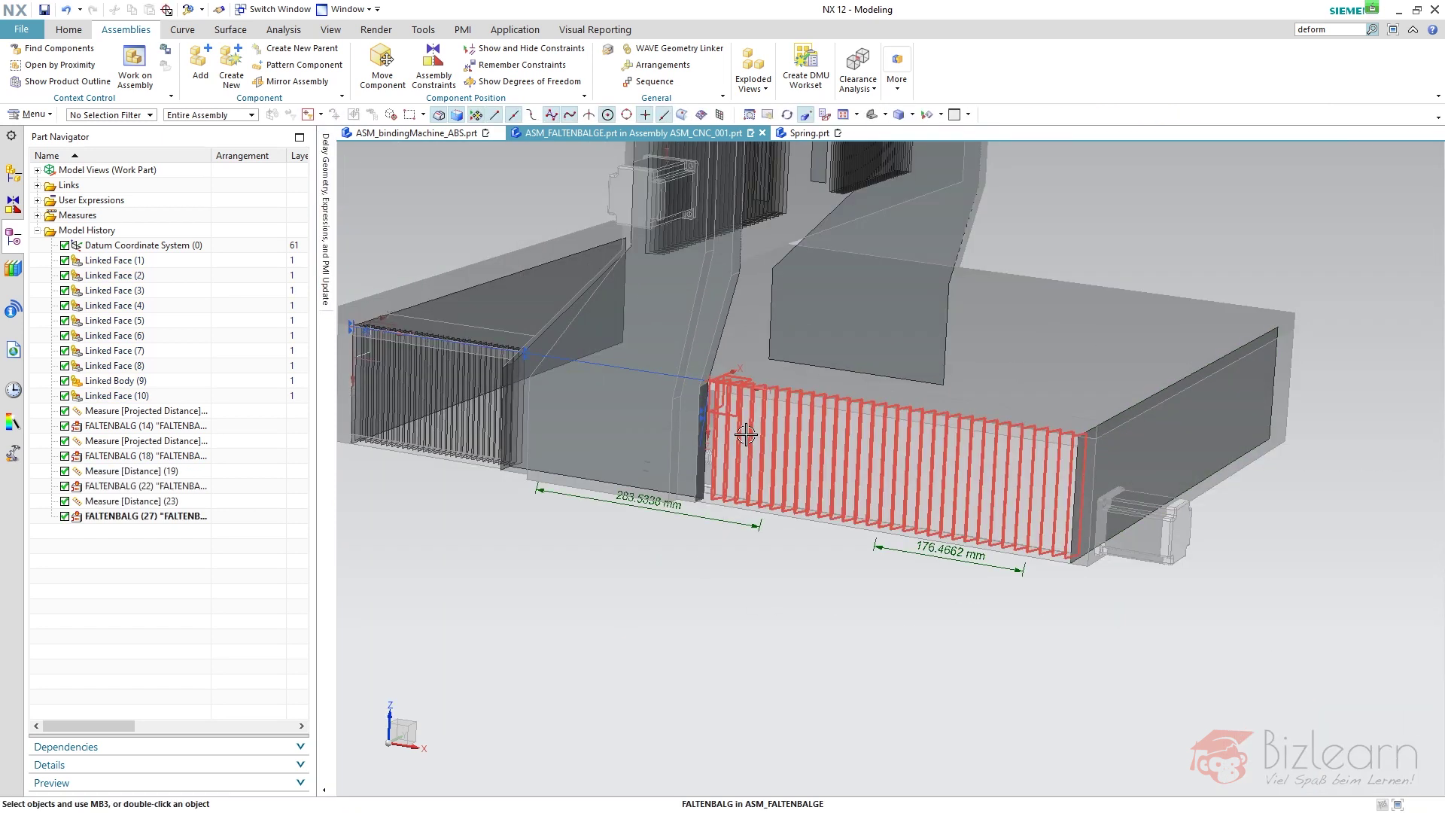
scroll(749, 452, down, 3)
scroll(754, 466, up, 1)
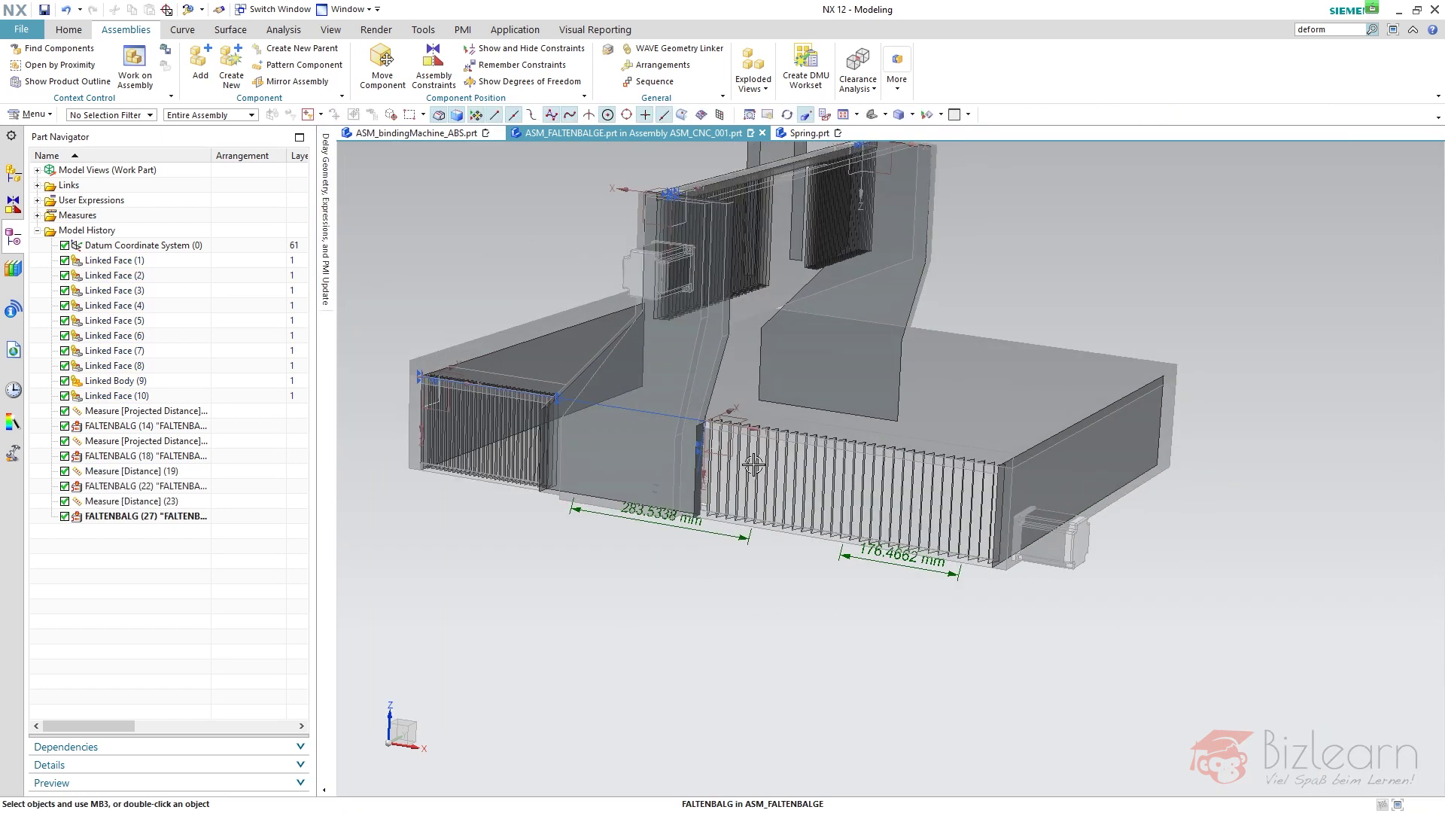
middle_drag(754, 466, 602, 457)
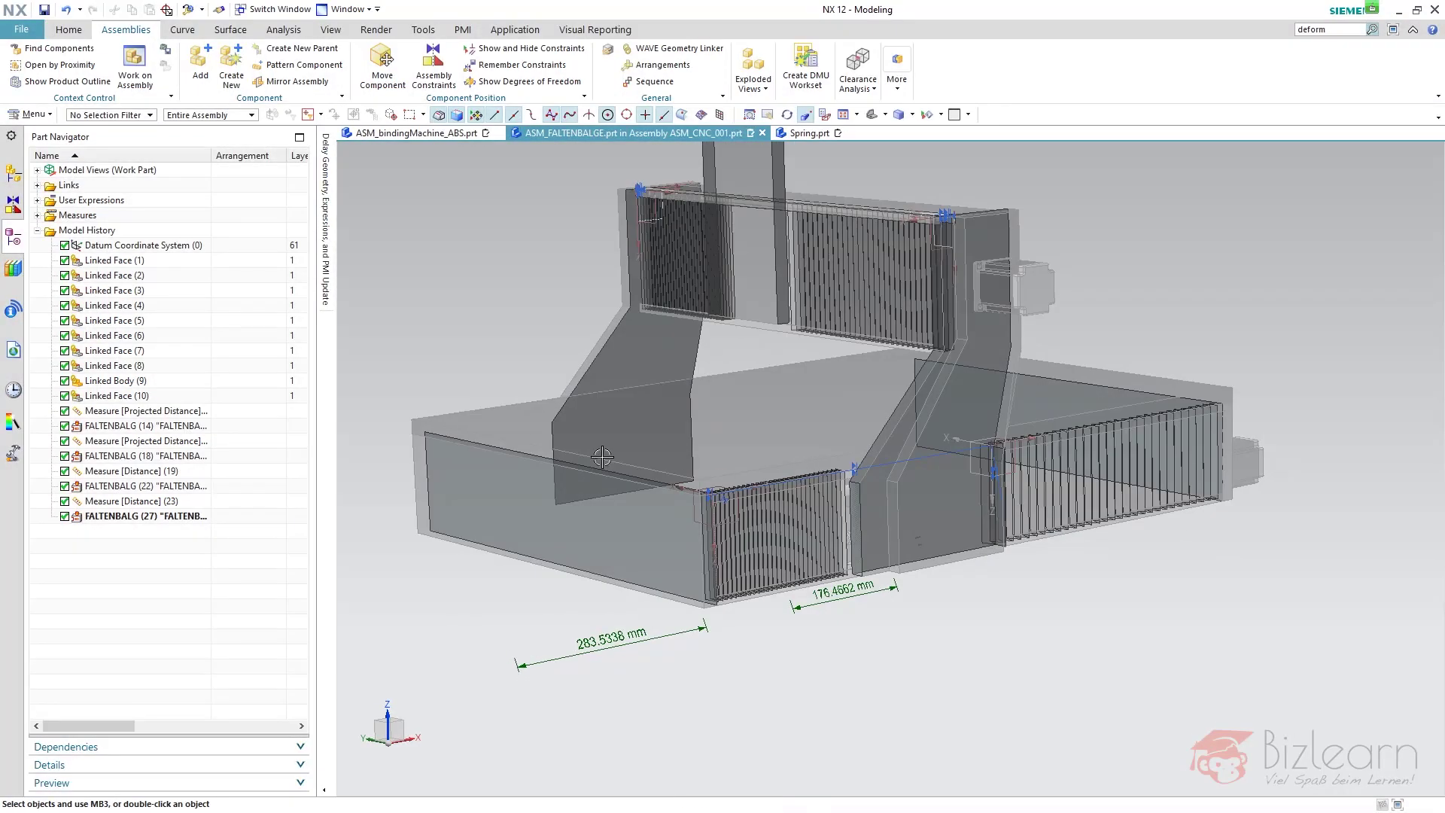
Step: Confirm measure (11) uses Linked Face (5) and (6), then begin resetting the work part
click(148, 411)
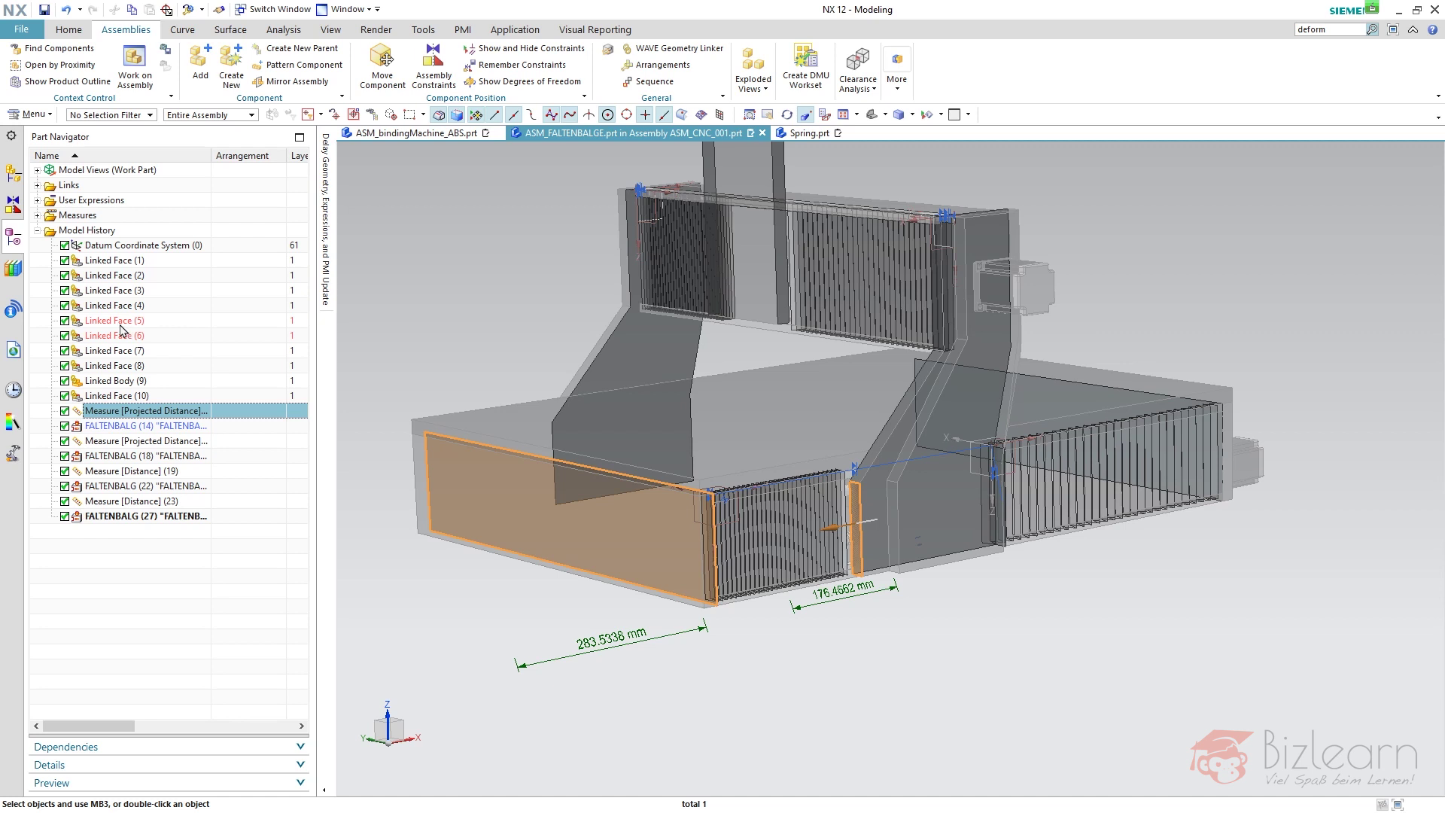
click(114, 321)
ctrl+click(116, 336)
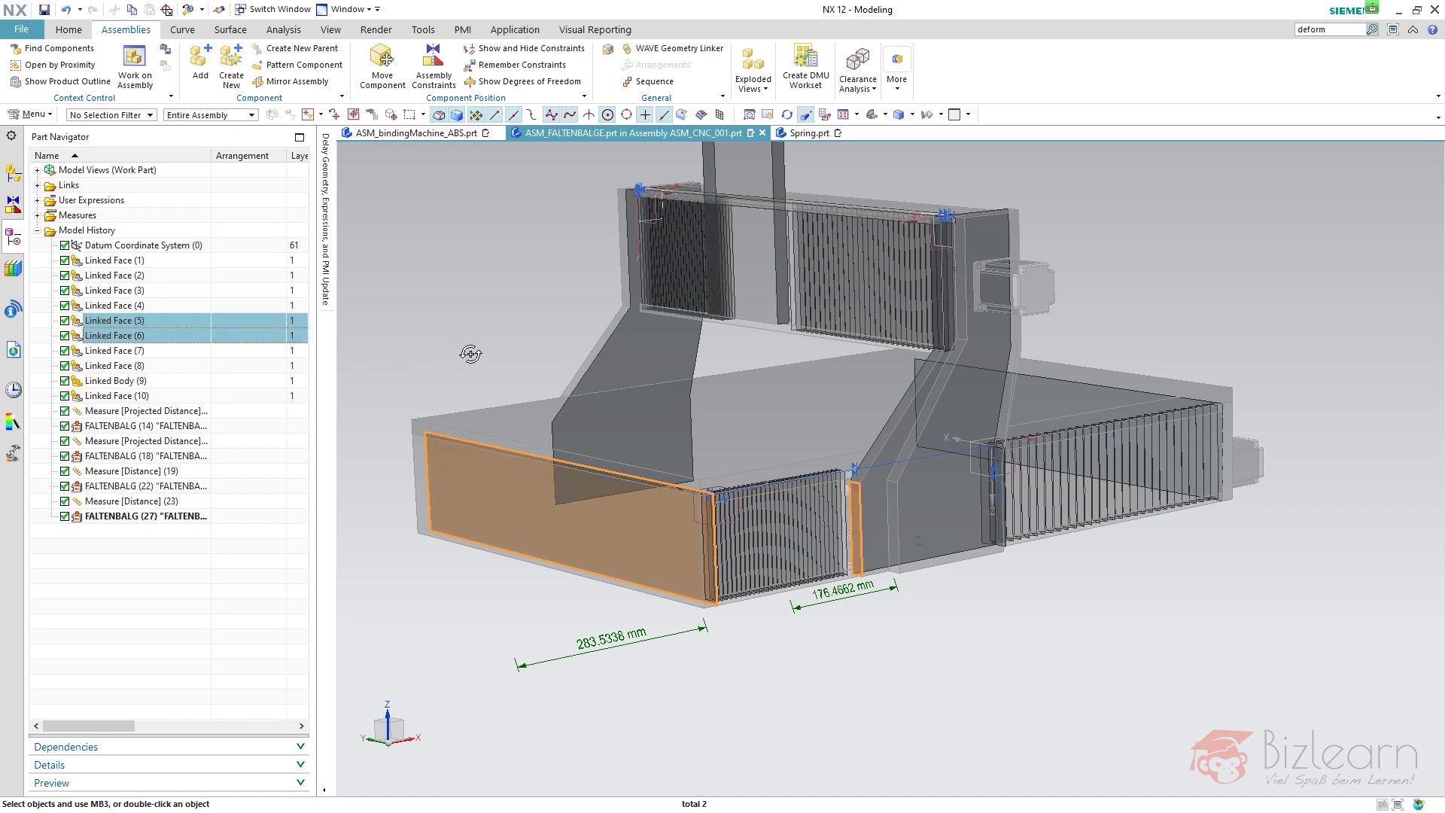
middle_drag(463, 359, 478, 348)
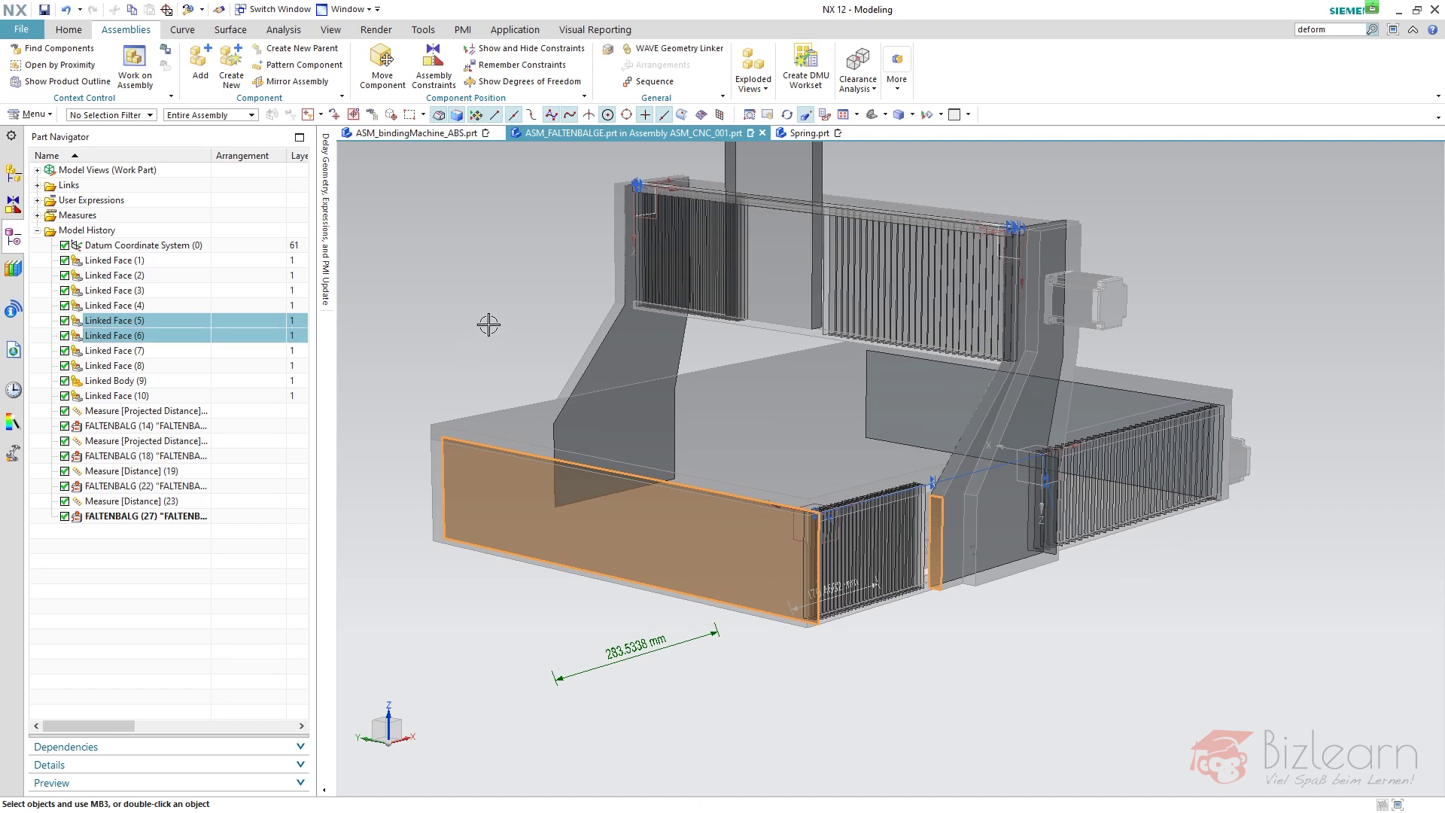
key(Escape)
right_click(522, 320)
click(567, 296)
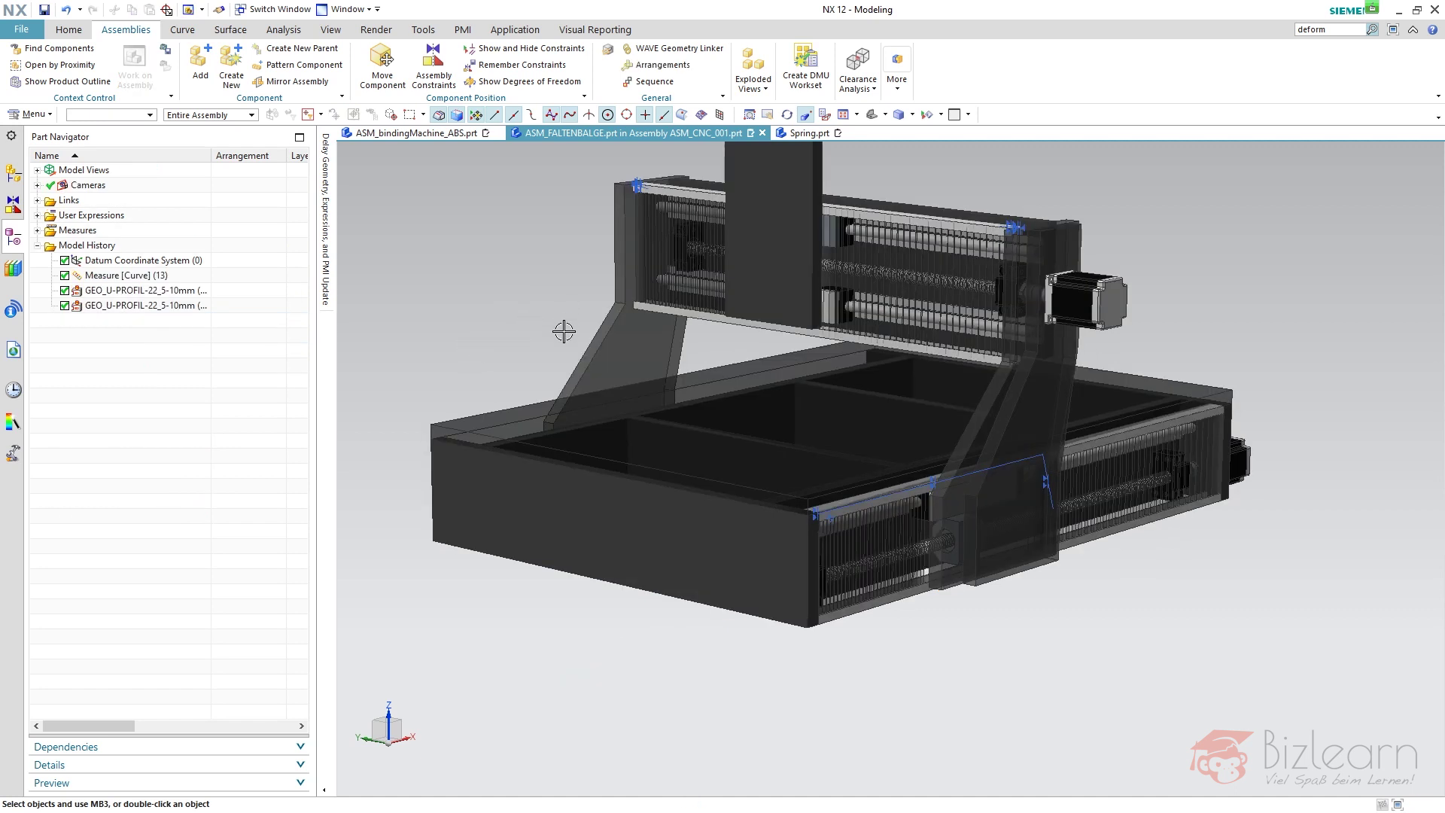
scroll(471, 421, up, 3)
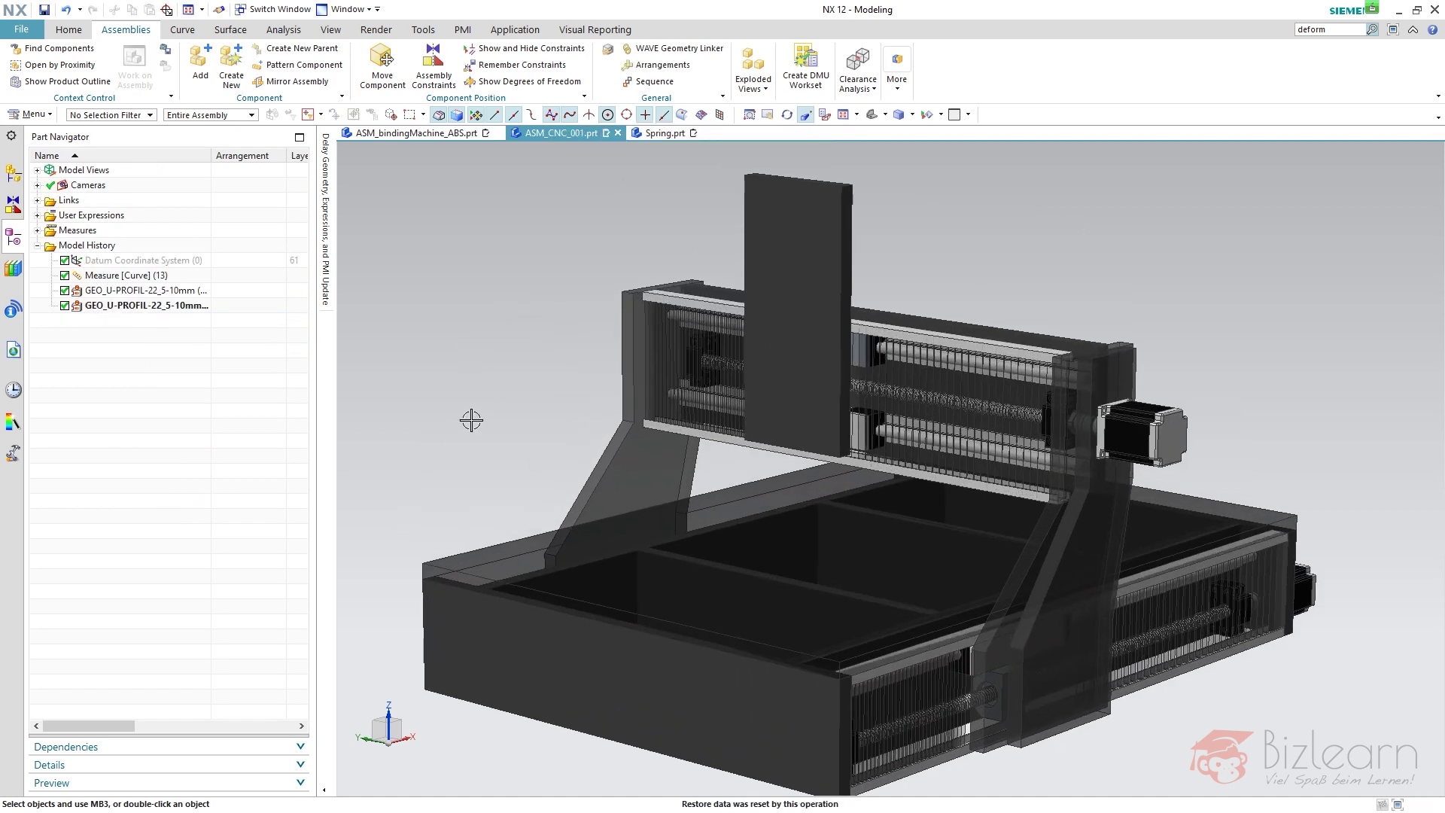